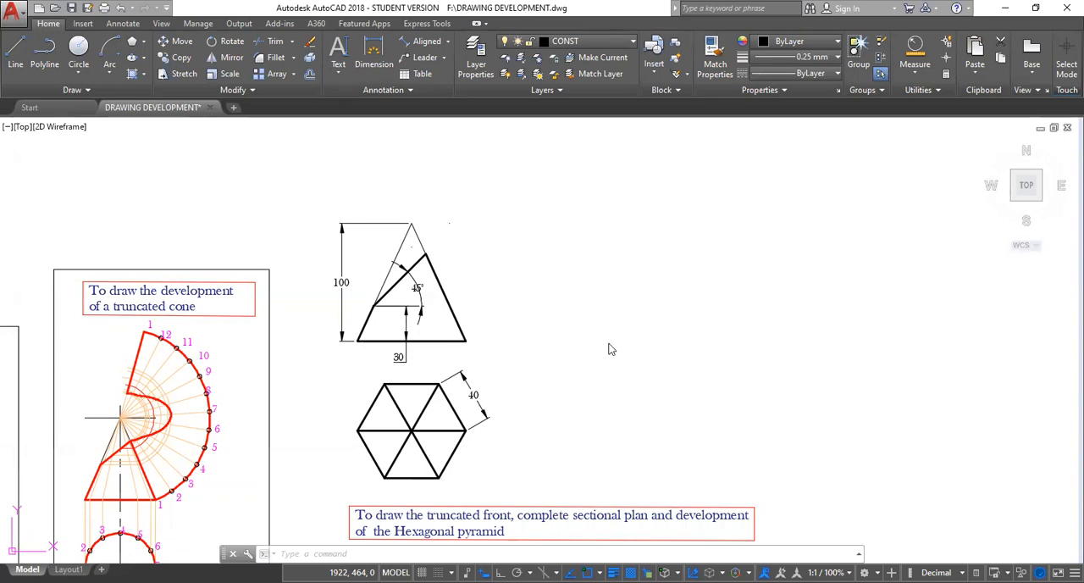
{"action": "scroll", "coordinate": [593, 343], "scroll_direction": "up", "scroll_amount": 2}
{"action": "scroll", "coordinate": [593, 343], "scroll_direction": "down", "scroll_amount": 2}
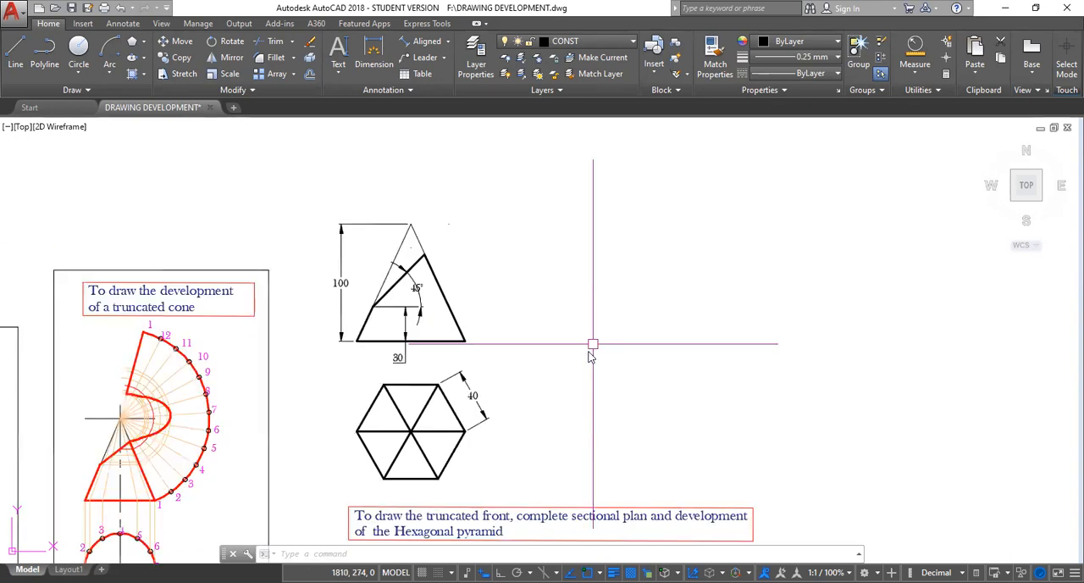
{"action": "scroll", "coordinate": [582, 339], "scroll_direction": "up", "scroll_amount": 2}
{"action": "scroll", "coordinate": [551, 353], "scroll_direction": "down", "scroll_amount": 2}
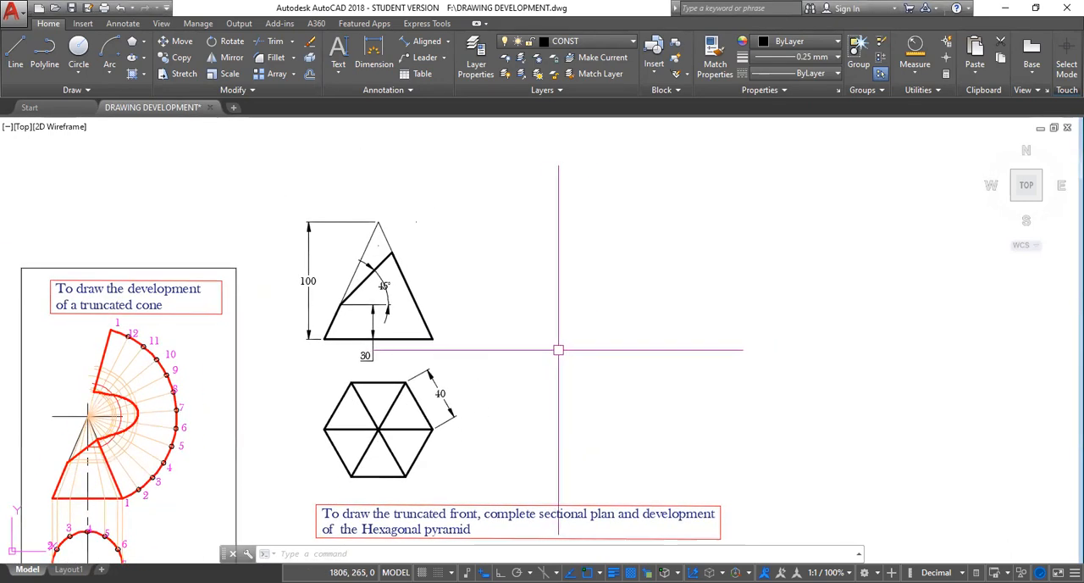
{"action": "mouse_move", "coordinate": [561, 350]}
{"action": "middle_mouse_down"}
{"action": "mouse_move", "coordinate": [522, 356]}
{"action": "mouse_move", "coordinate": [529, 350]}
{"action": "middle_mouse_up"}
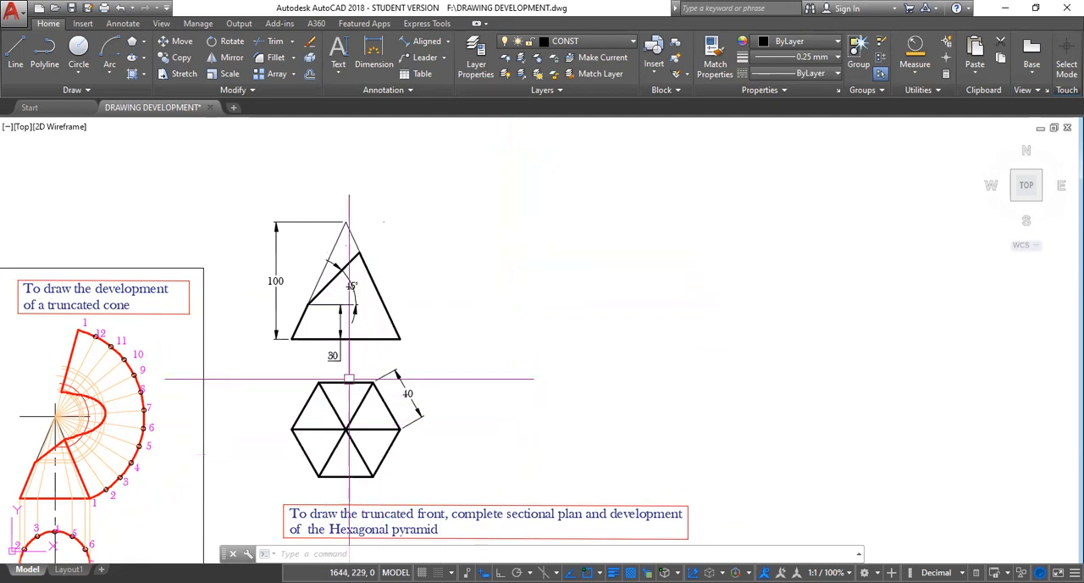
Make CENTRE the current layer and draw a vertical centre line about 180 units long beside the given views, with Ortho on.
{"action": "left_click", "coordinate": [633, 42]}
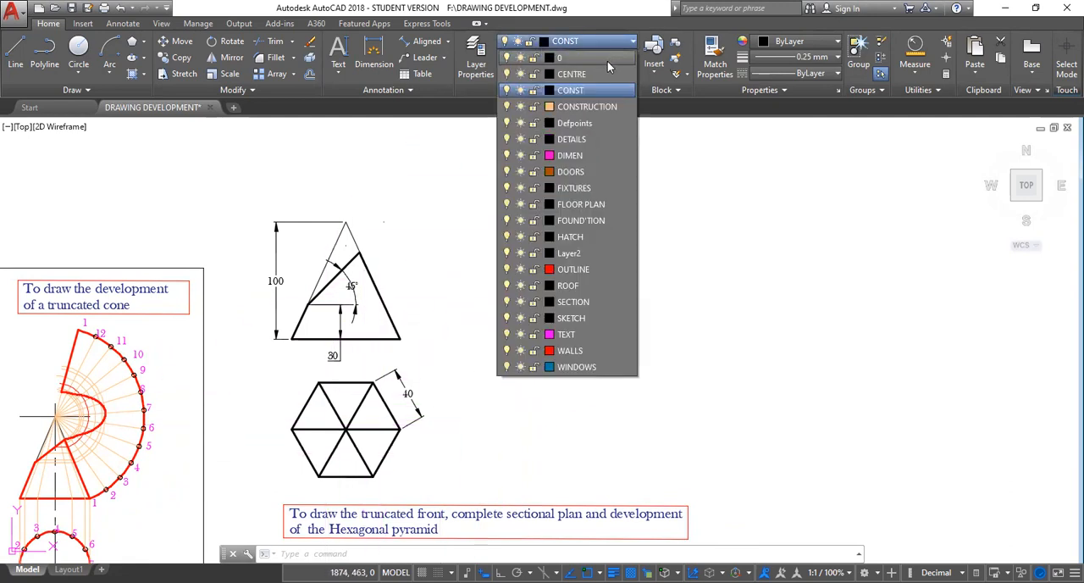
{"action": "left_click", "coordinate": [589, 74]}
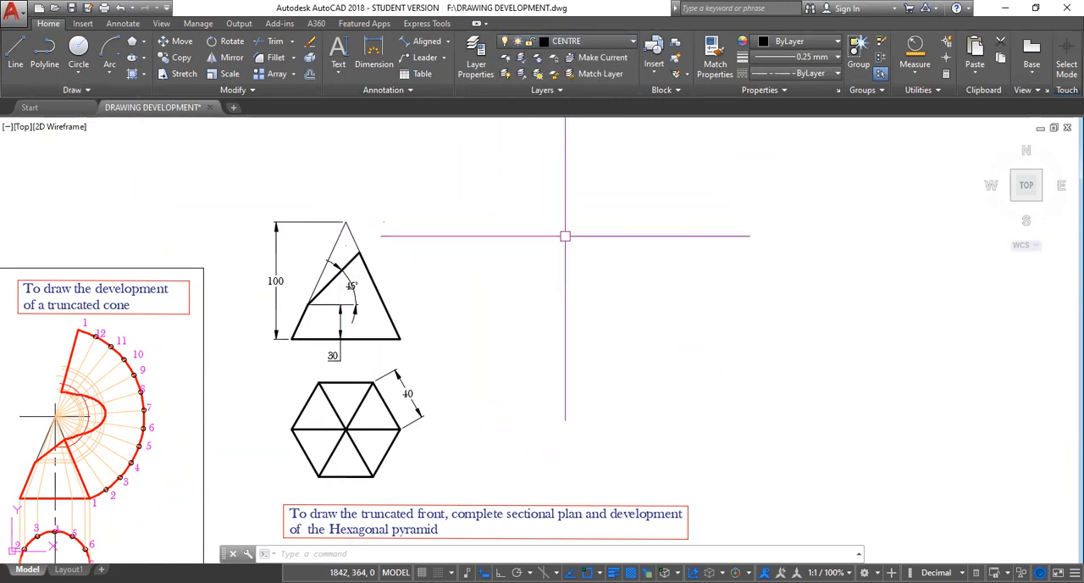
{"action": "type", "text": "l"}
{"action": "key", "text": "Return"}
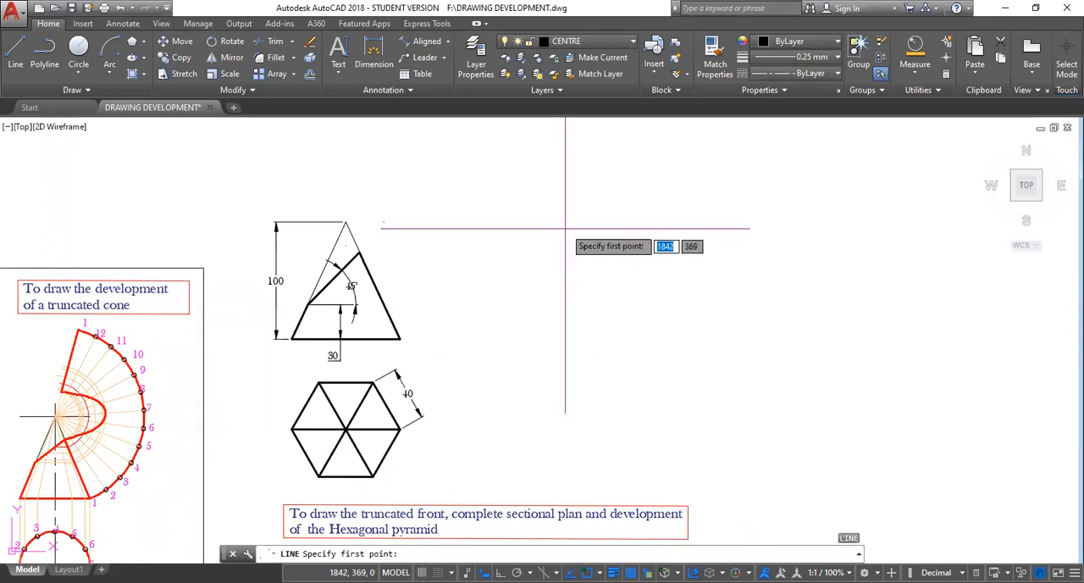
{"action": "left_click", "coordinate": [525, 235]}
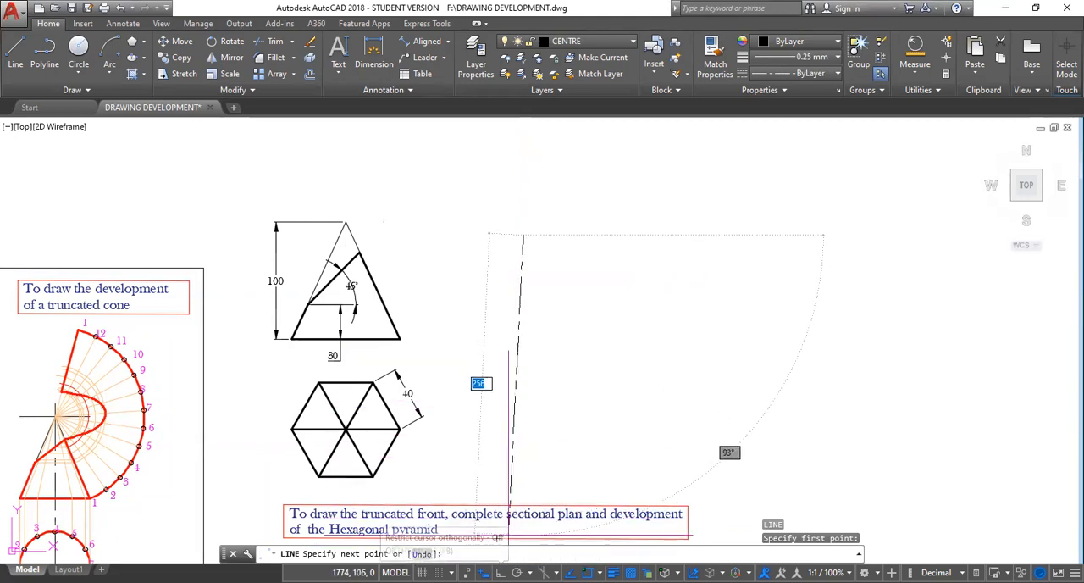
{"action": "left_click", "coordinate": [500, 572]}
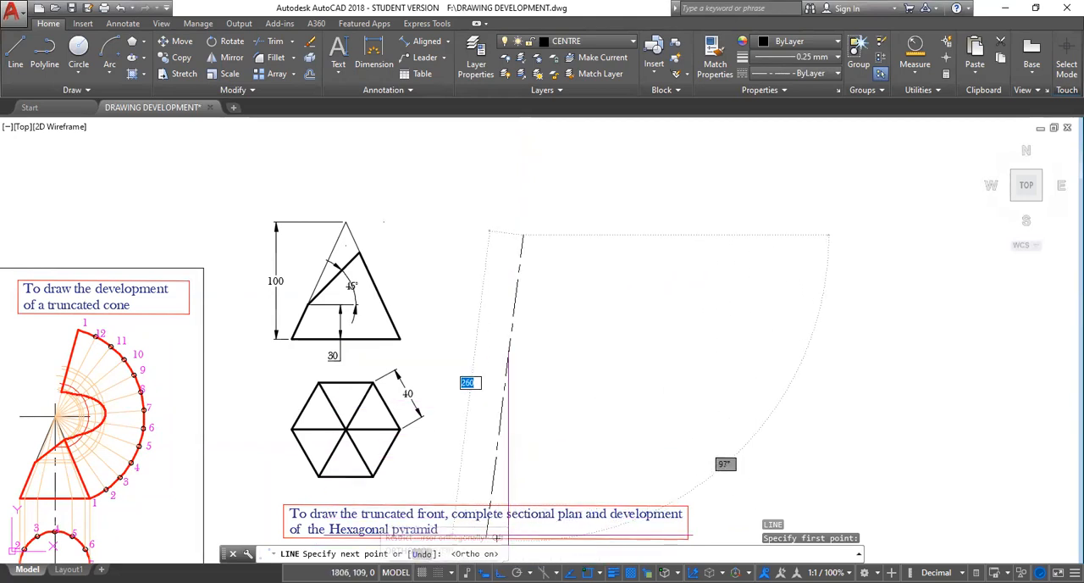
{"action": "left_click", "coordinate": [522, 454]}
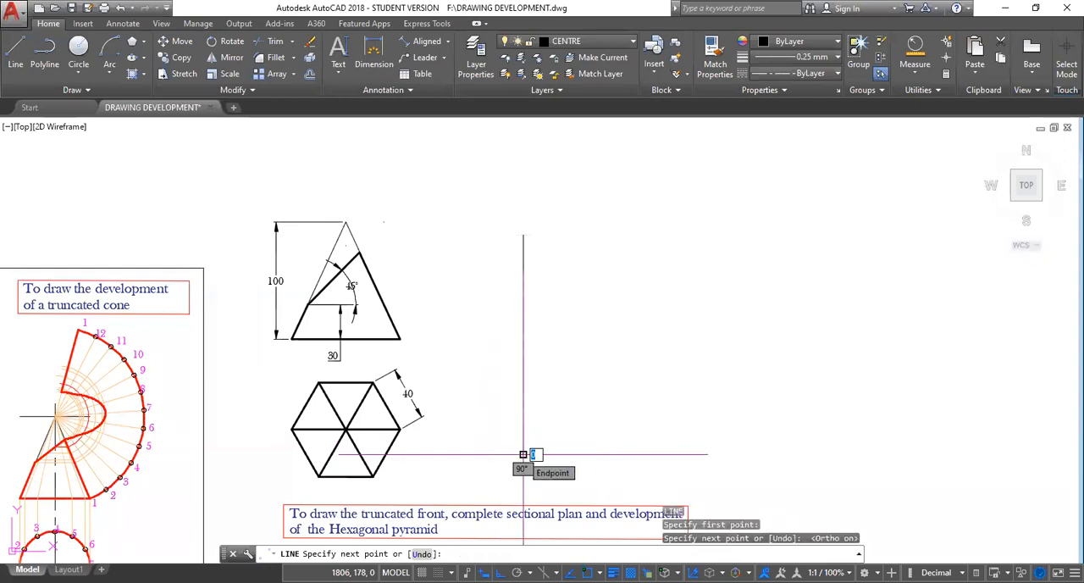
{"action": "key", "text": "Escape"}
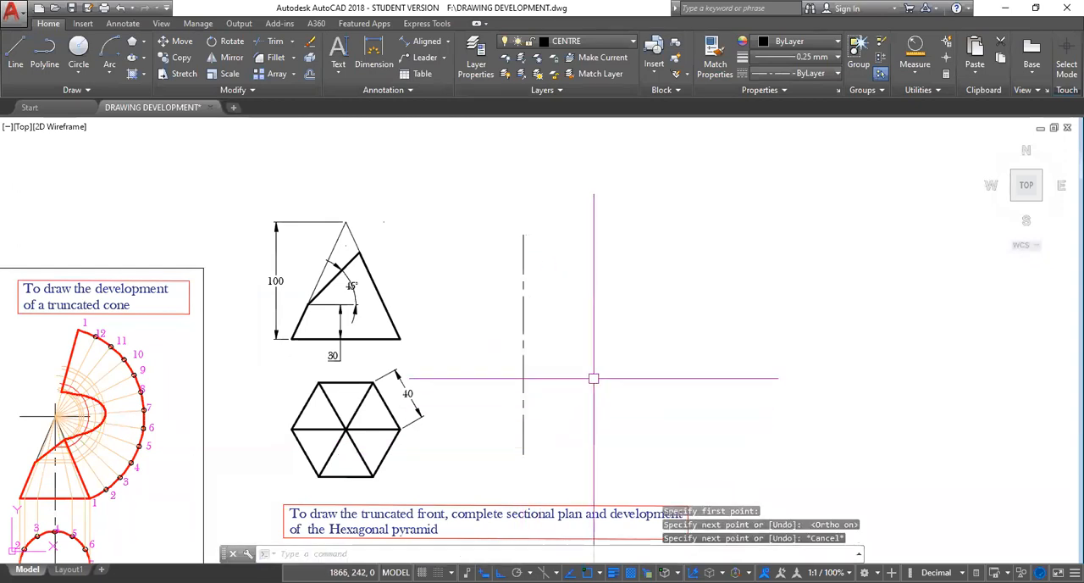
Draw a horizontal centre line about 135 units long beside the vertical centre line.
{"action": "key", "text": "space"}
{"action": "left_click", "coordinate": [588, 345]}
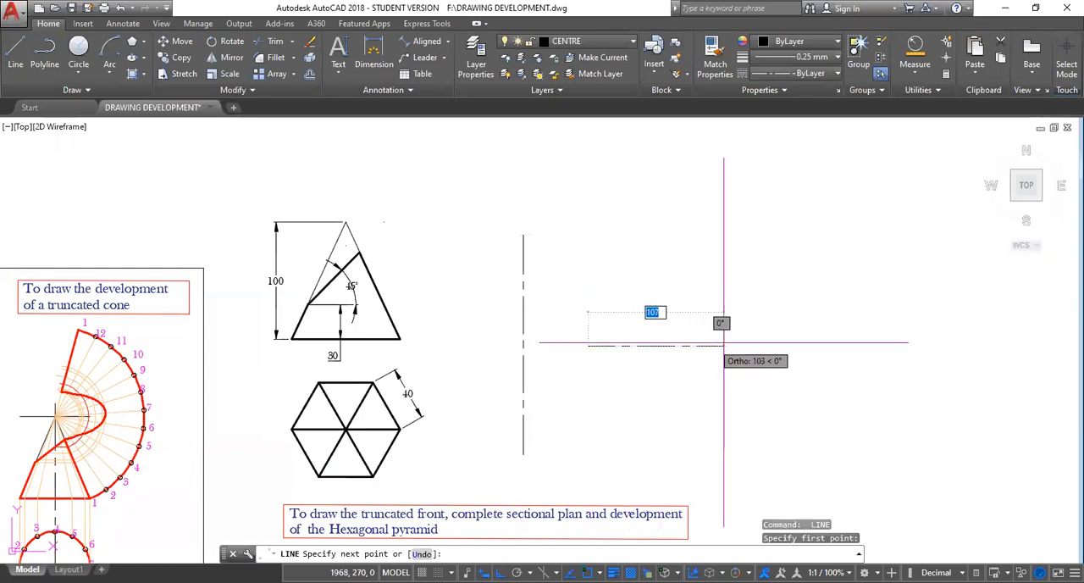
{"action": "left_click", "coordinate": [752, 345]}
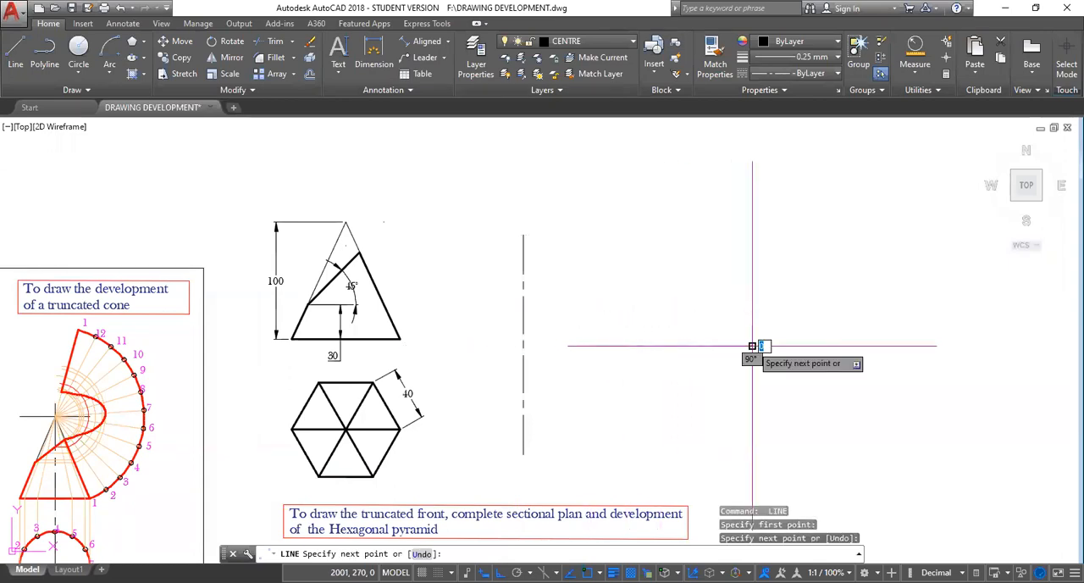
{"action": "key", "text": "space"}
Move the horizontal centre line by its midpoint to the vertical line's lower end, and from there up to its midpoint.
{"action": "left_click", "coordinate": [685, 346]}
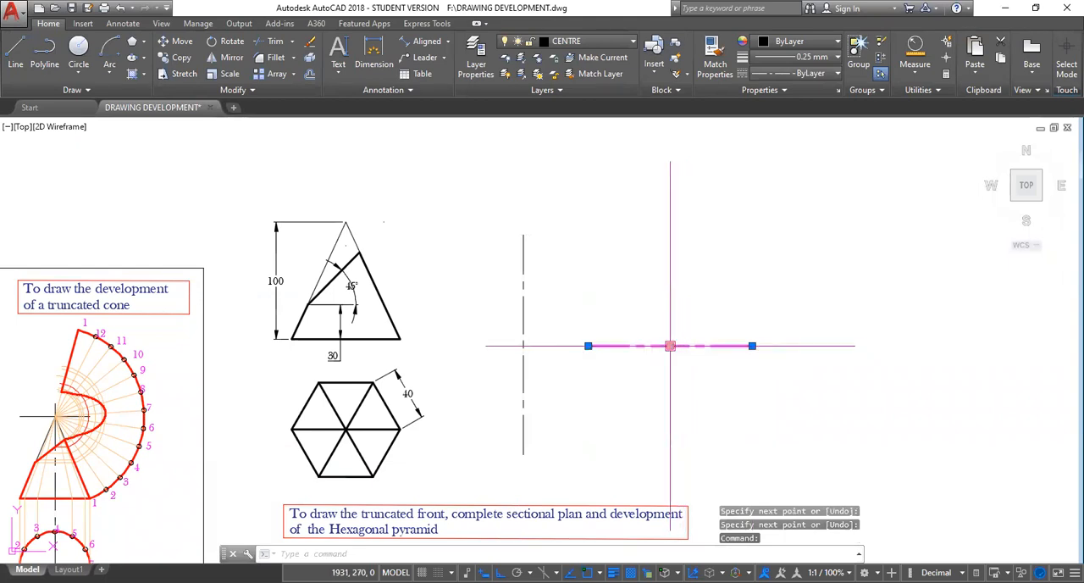
{"action": "left_click", "coordinate": [670, 345]}
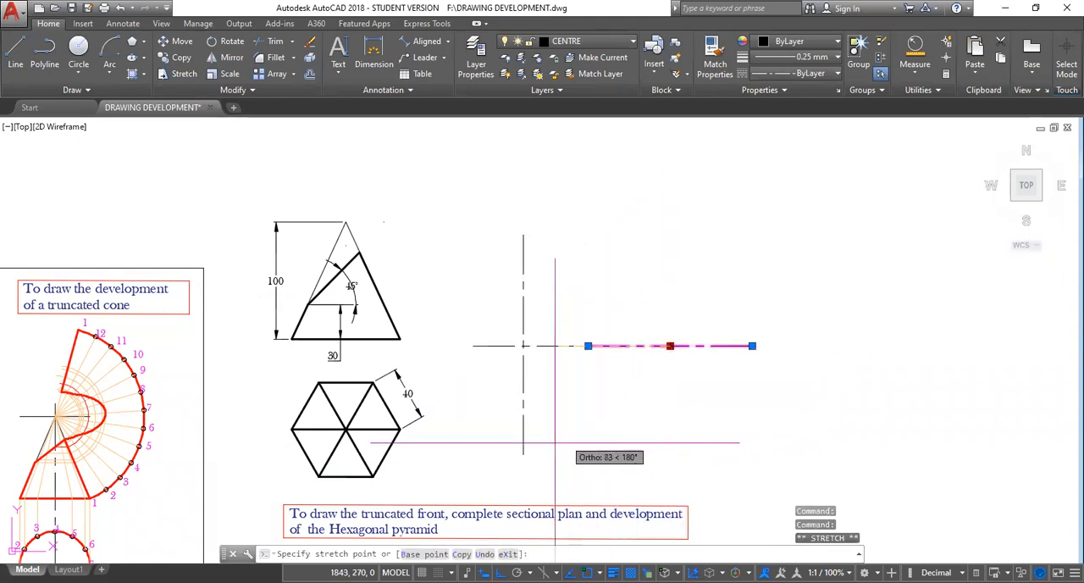
{"action": "left_click", "coordinate": [524, 454]}
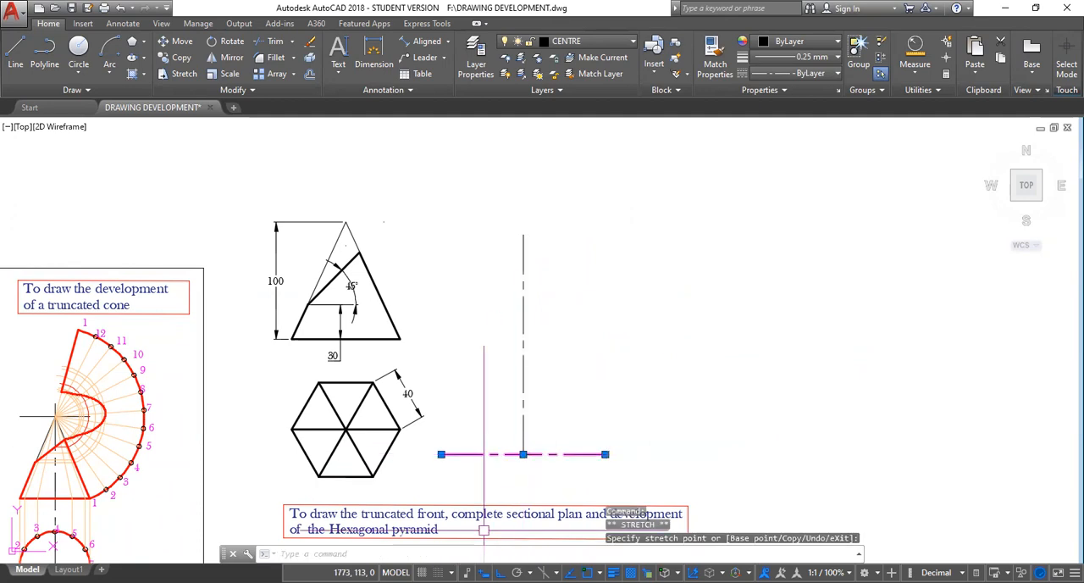
{"action": "left_click", "coordinate": [523, 454]}
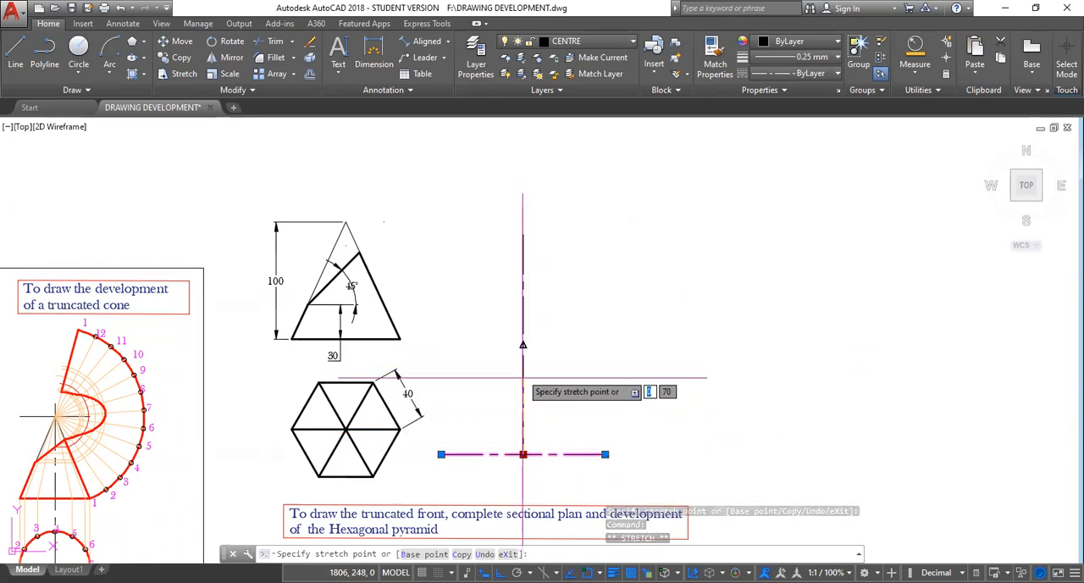
{"action": "left_click", "coordinate": [523, 345]}
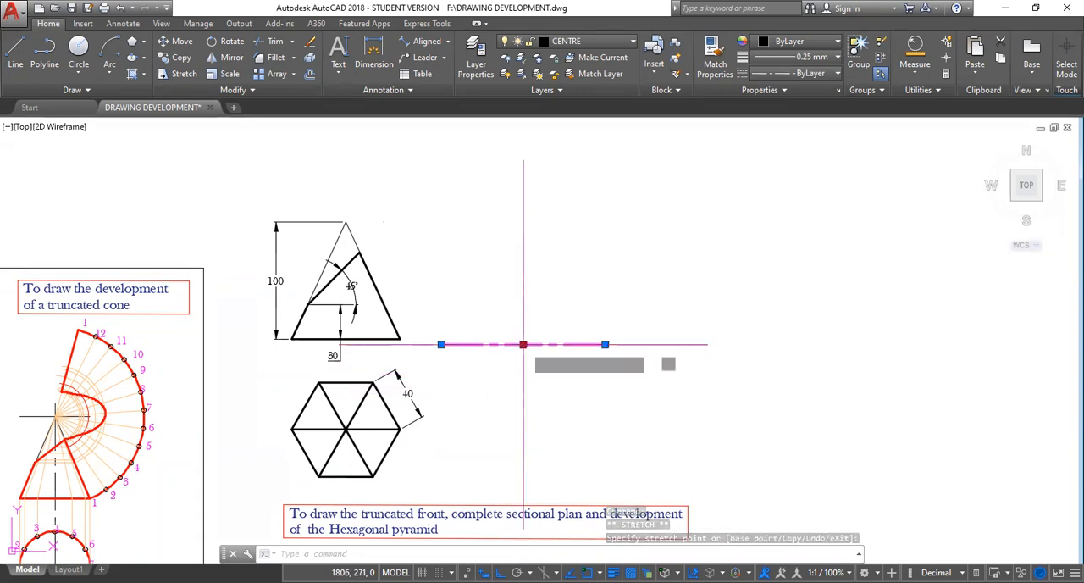
Move the horizontal centre line down to halfway between the vertical line's midpoint and its lower end, using the m2p snap.
{"action": "left_click", "coordinate": [522, 345]}
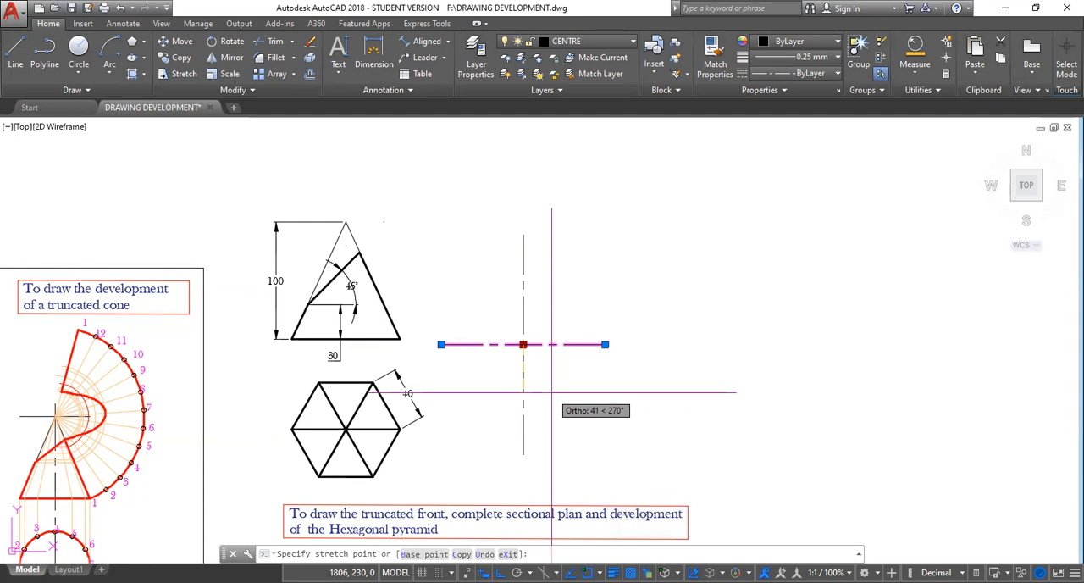
{"action": "type", "text": "m2p"}
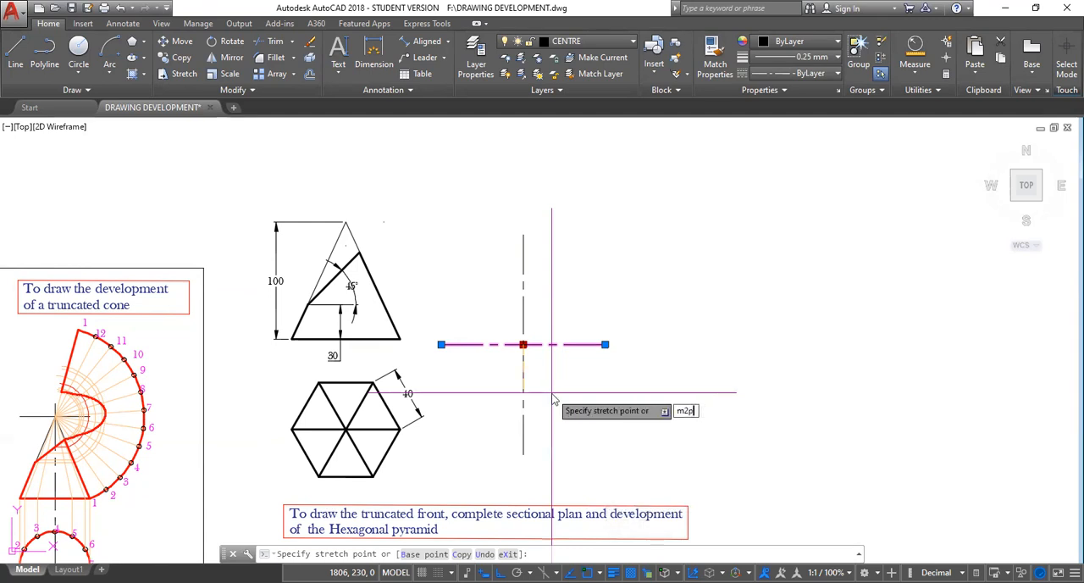
{"action": "key", "text": "Return"}
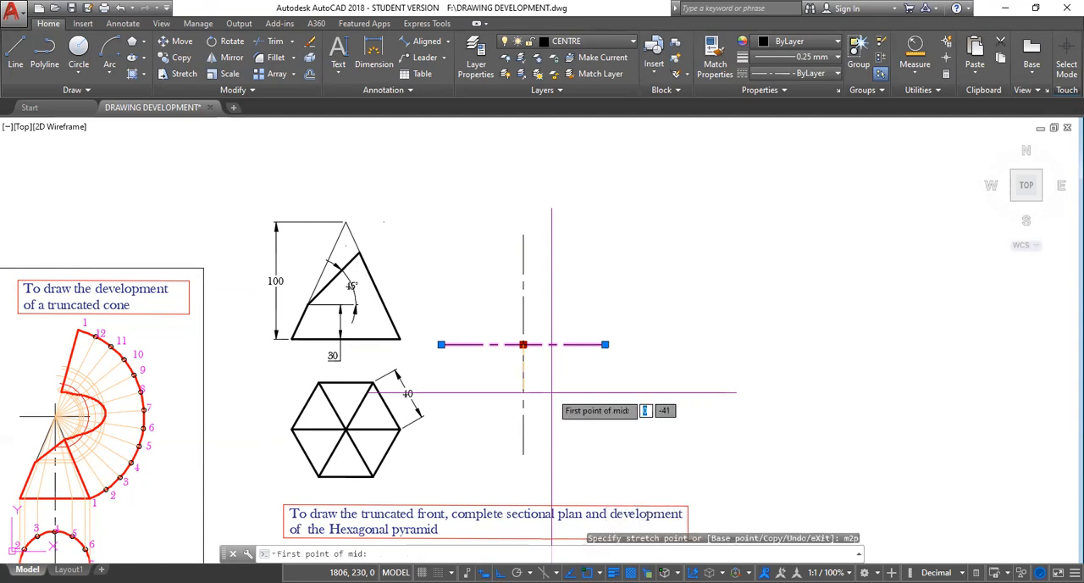
{"action": "left_click", "coordinate": [533, 342]}
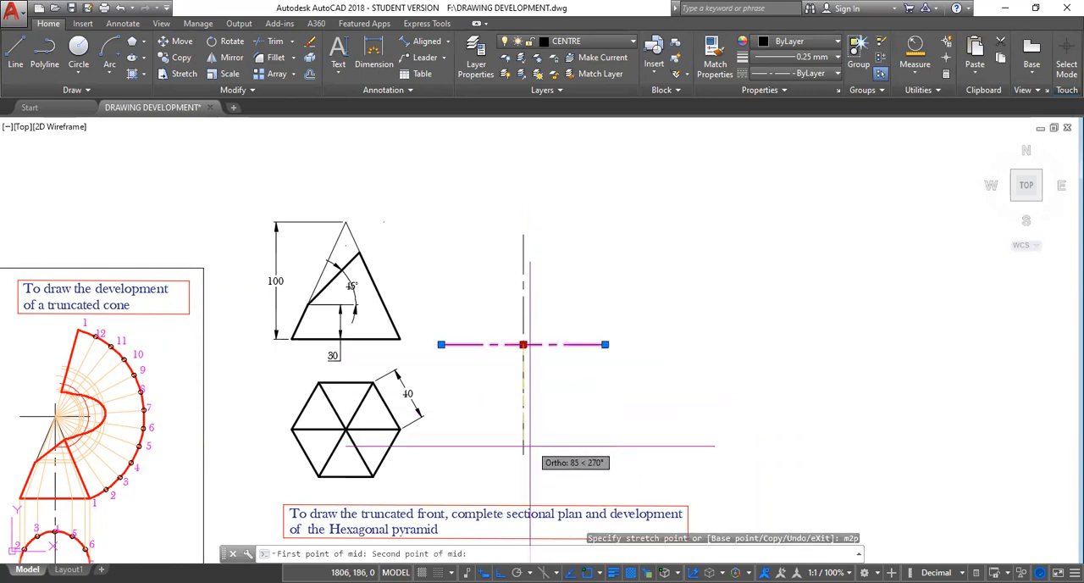
{"action": "left_click", "coordinate": [522, 454]}
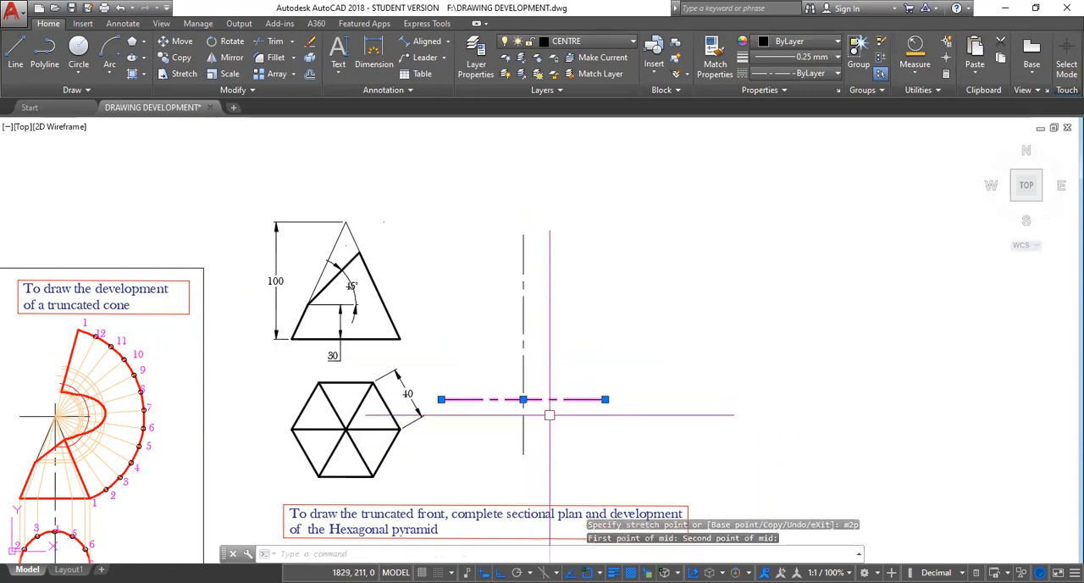
{"action": "key", "text": "Escape"}
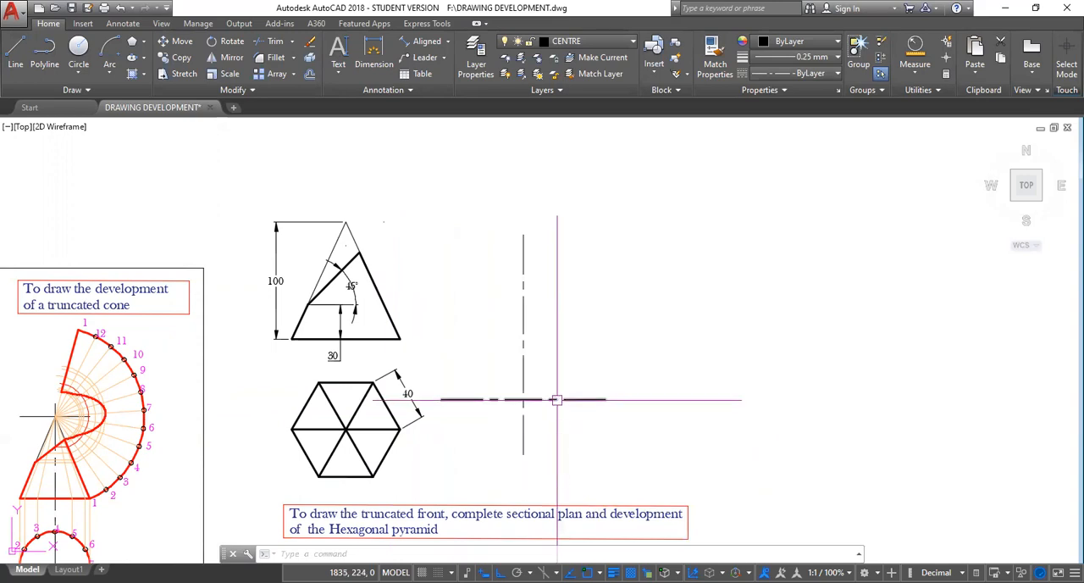
Draw a 6-sided polygon centred on the centre-line intersection, circumscribed about a circle of radius 40.
{"action": "left_click", "coordinate": [144, 44]}
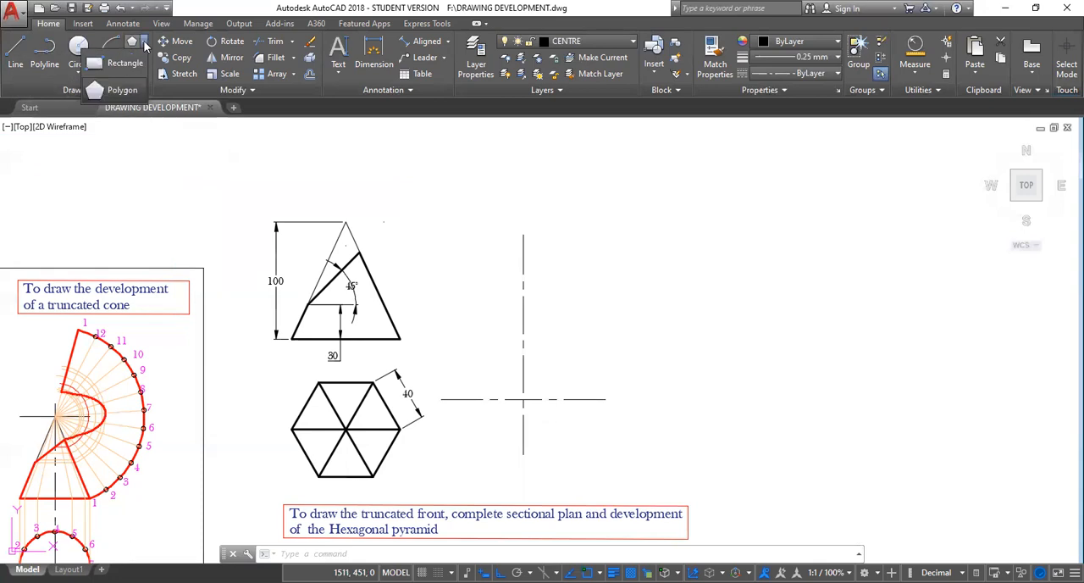
{"action": "left_click", "coordinate": [121, 90]}
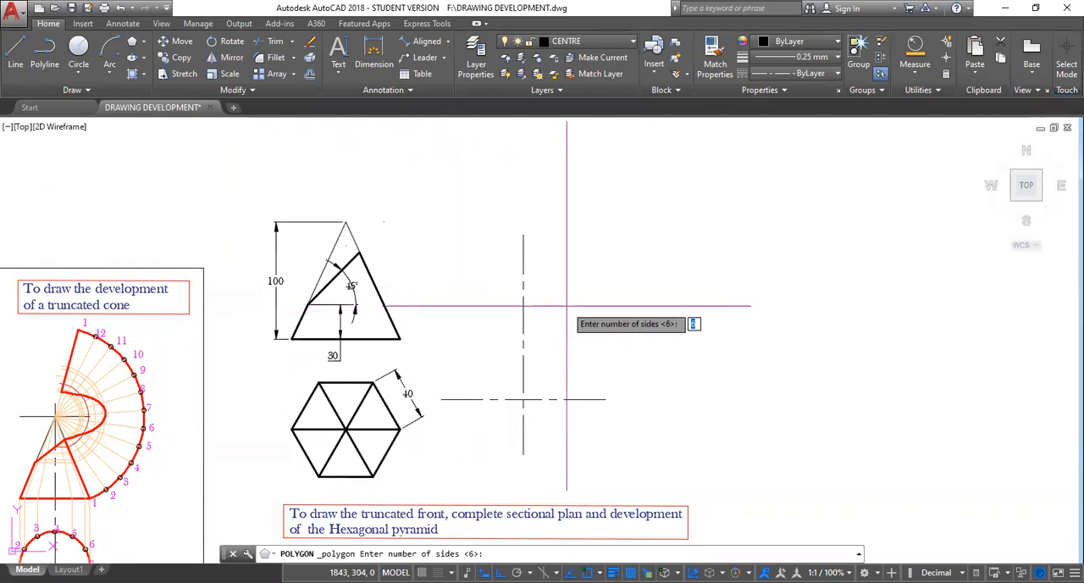
{"action": "type", "text": "6"}
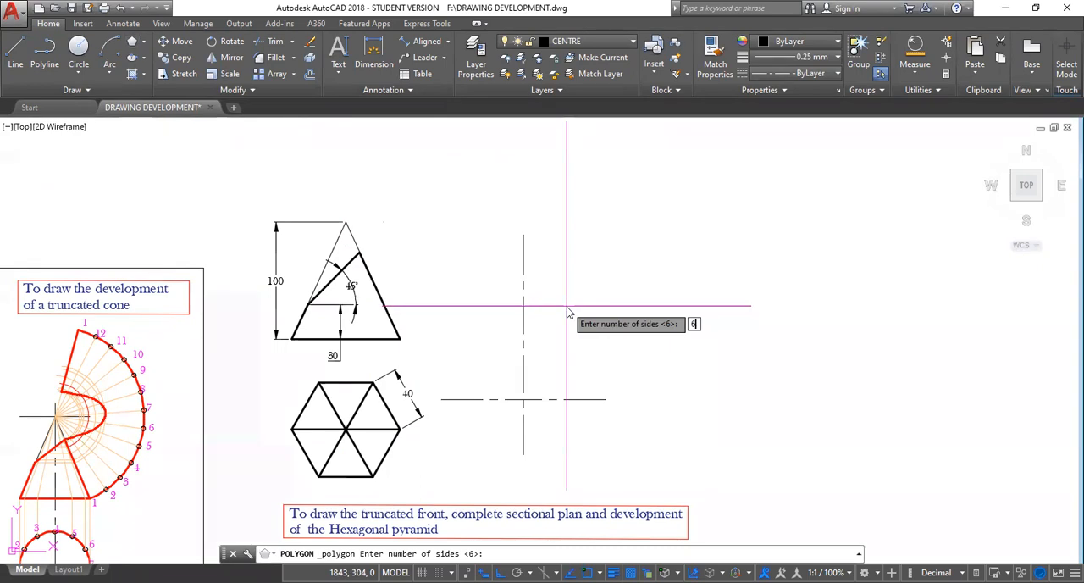
{"action": "key", "text": "Return"}
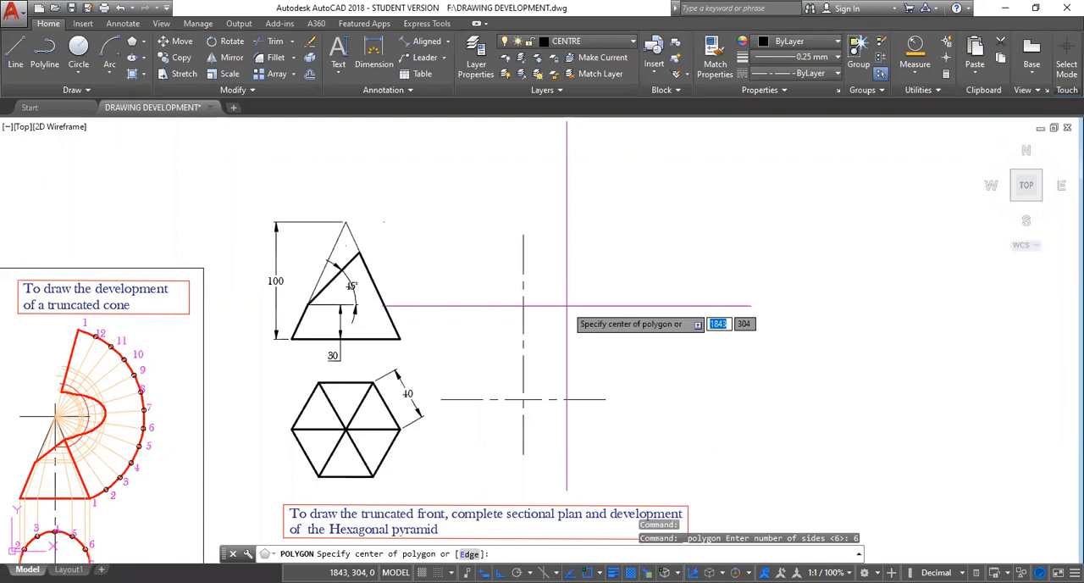
{"action": "left_click", "coordinate": [523, 399]}
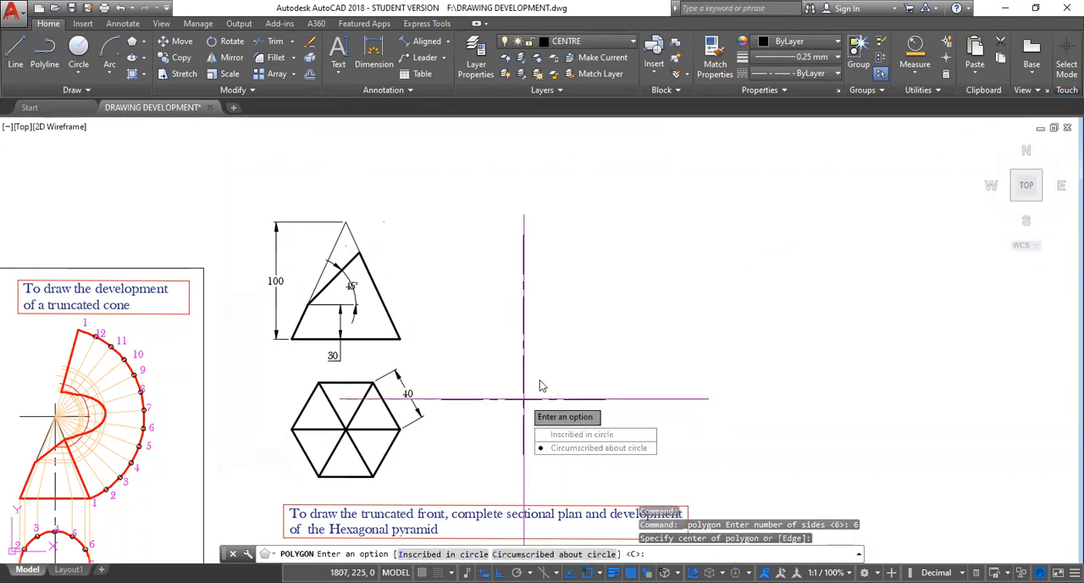
{"action": "left_click", "coordinate": [575, 448]}
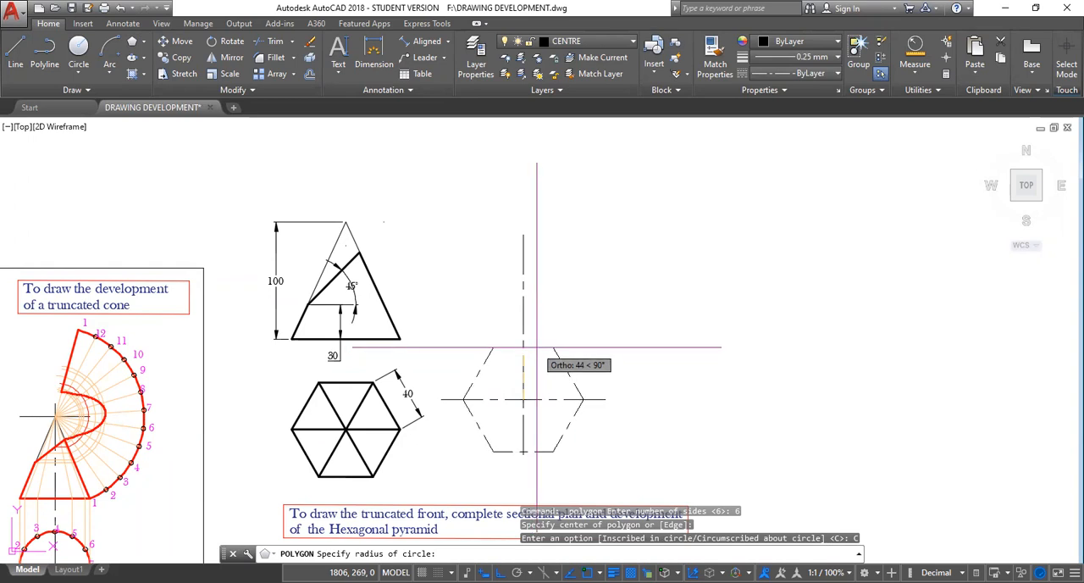
{"action": "type", "text": "40"}
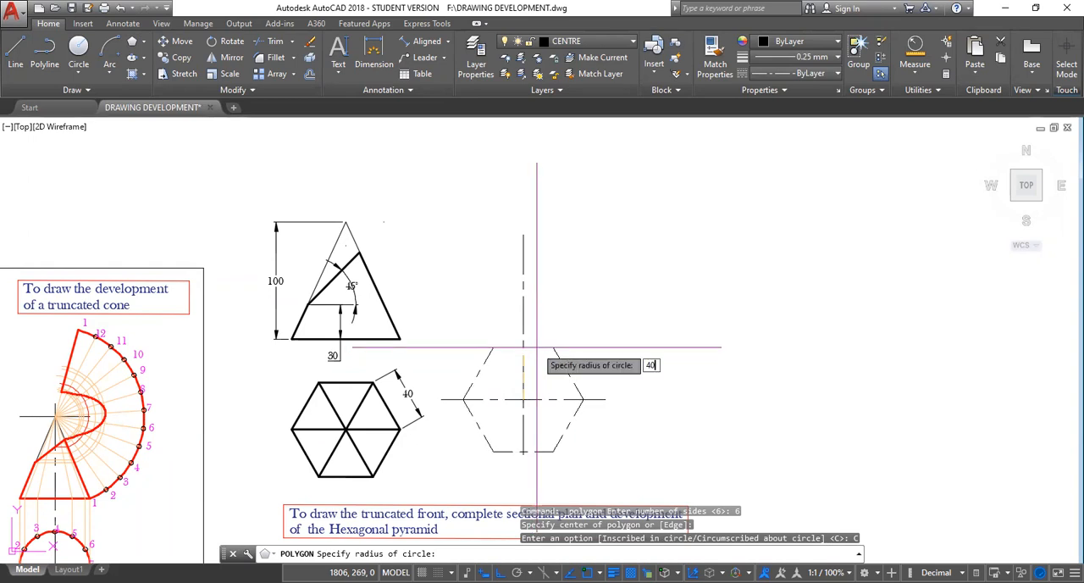
{"action": "key", "text": "Return"}
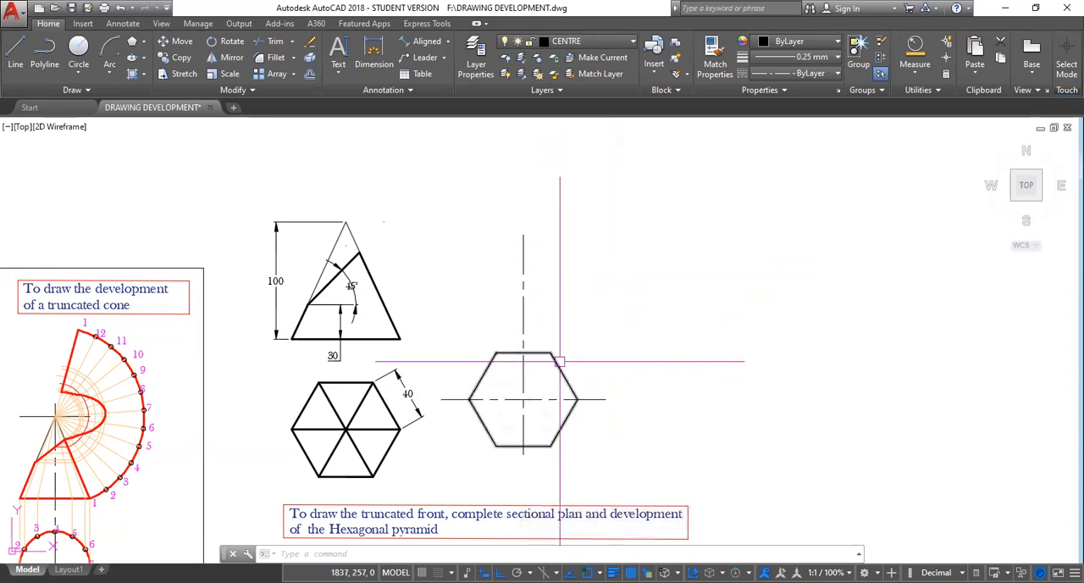
Make CONST the current layer.
{"action": "left_click", "coordinate": [633, 41]}
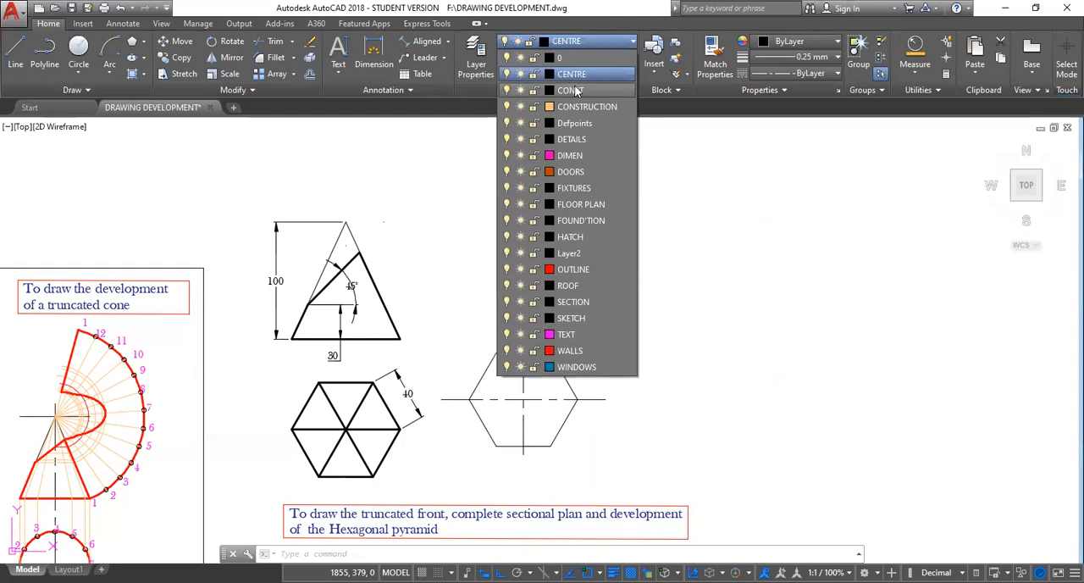
{"action": "left_click", "coordinate": [576, 90]}
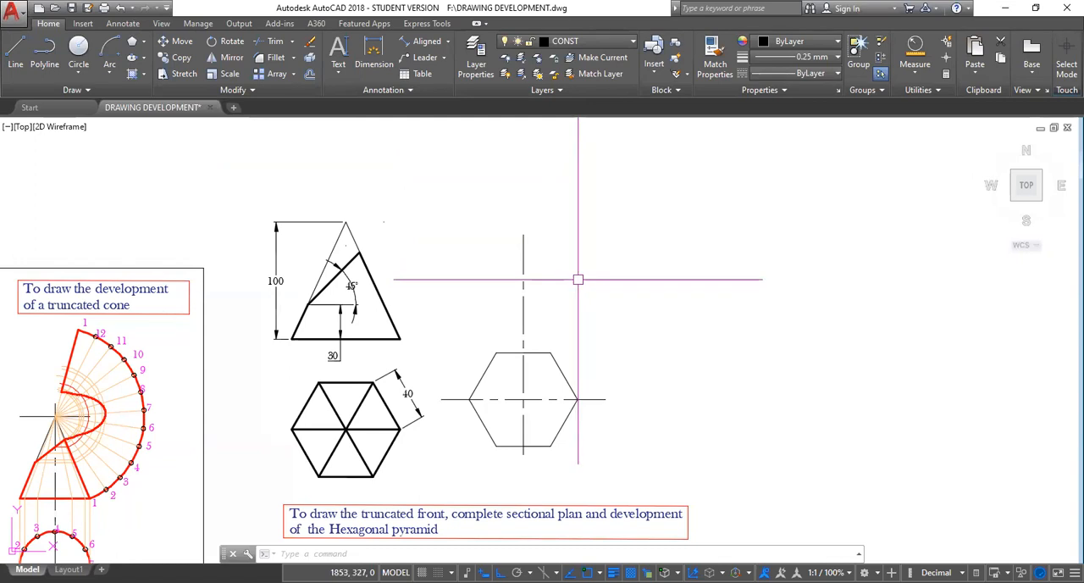
{"action": "key", "text": "Escape"}
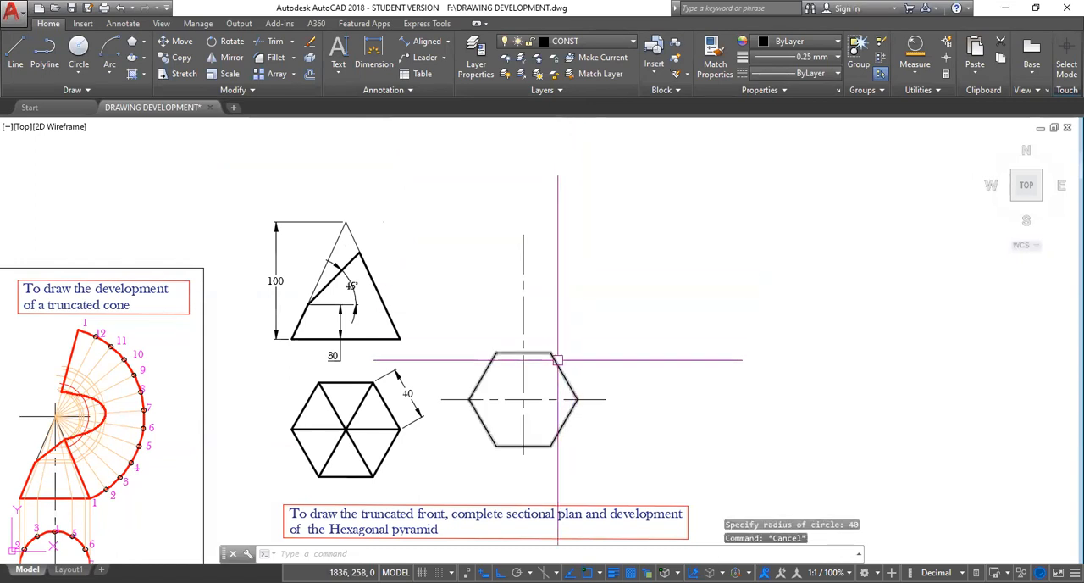
{"action": "mouse_move", "coordinate": [557, 364]}
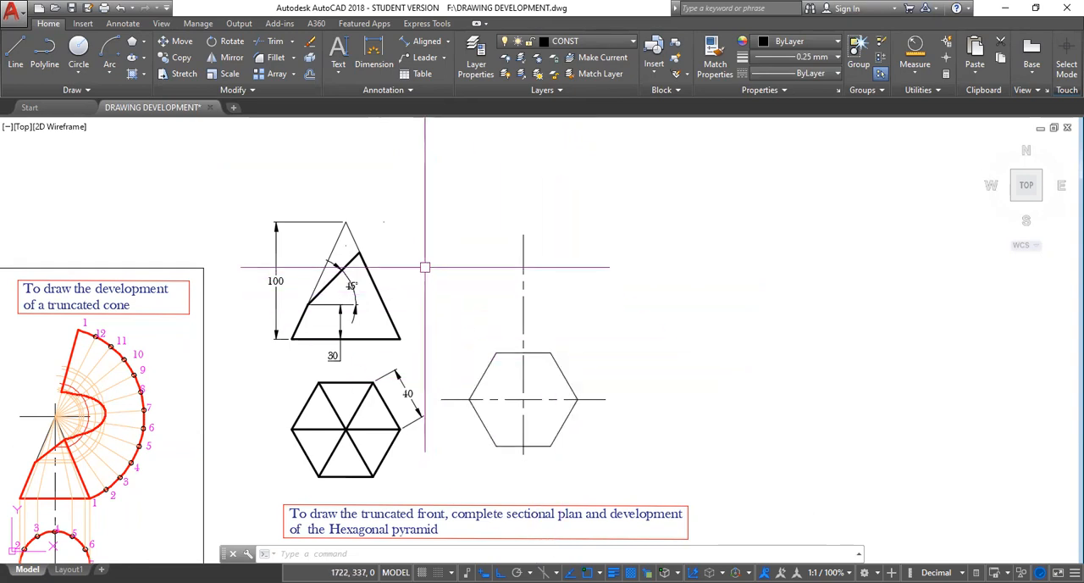
{"action": "type", "text": "MA"}
{"action": "key", "text": "Return"}
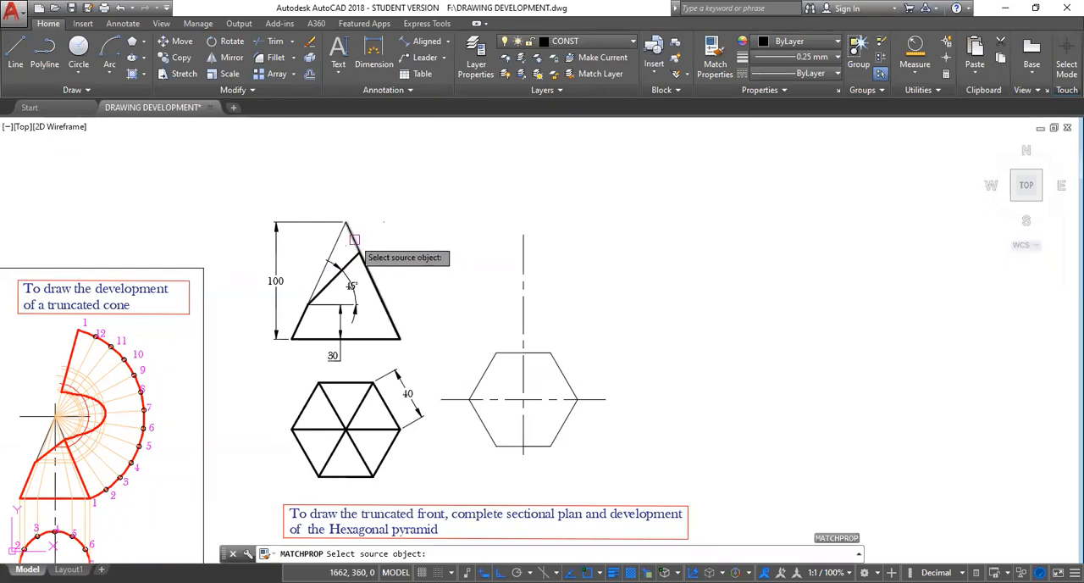
{"action": "left_click", "coordinate": [354, 241]}
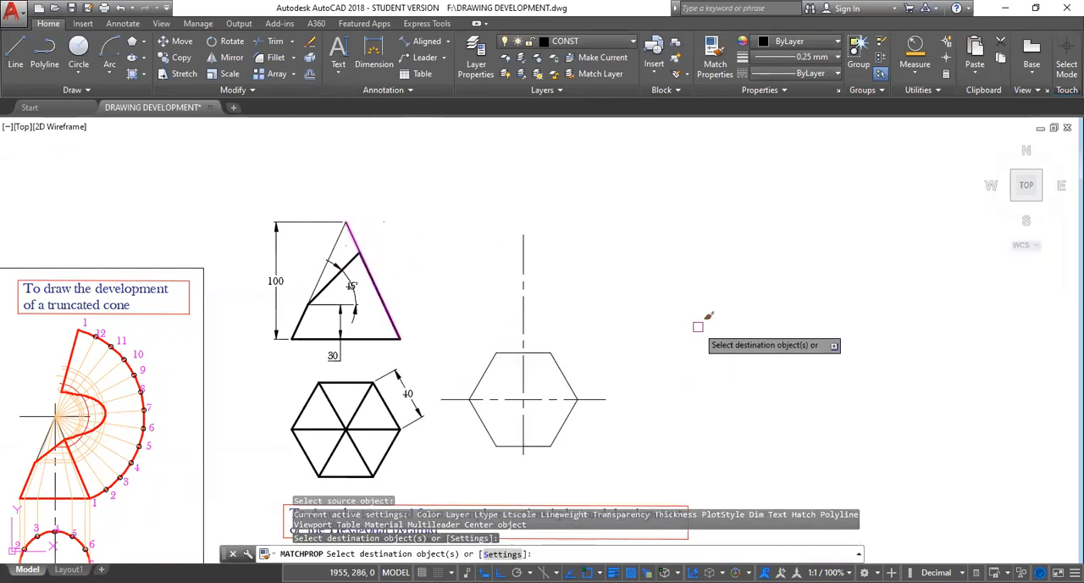
{"action": "key", "text": "Escape"}
Draw a horizontal line across the new hexagon from its left corner to its right corner.
{"action": "scroll", "coordinate": [618, 373], "scroll_direction": "up", "scroll_amount": 4}
{"action": "scroll", "coordinate": [616, 373], "scroll_direction": "down", "scroll_amount": 4}
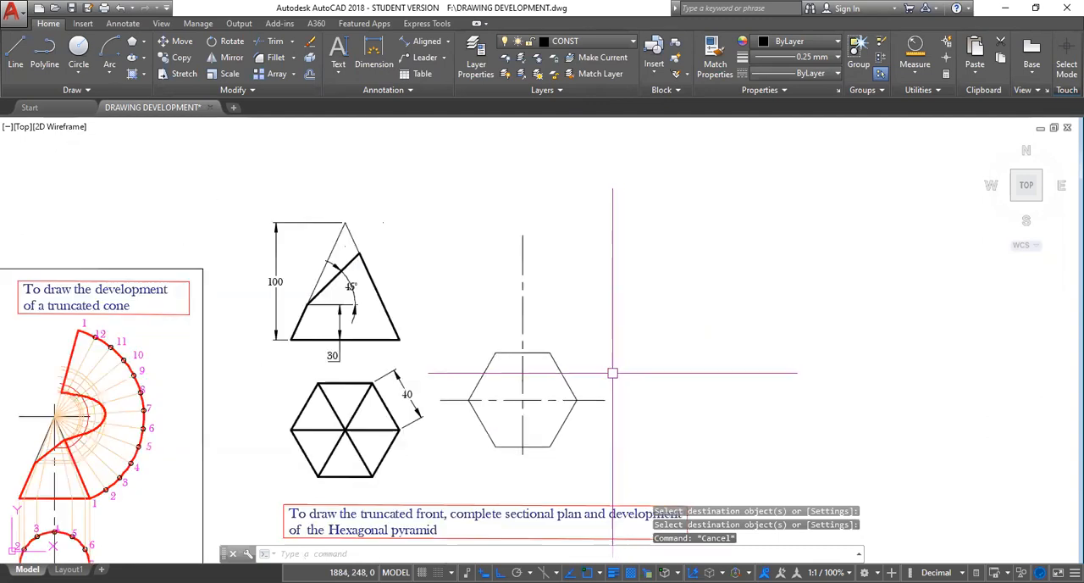
{"action": "mouse_move", "coordinate": [596, 375]}
{"action": "middle_mouse_down"}
{"action": "mouse_move", "coordinate": [675, 341]}
{"action": "mouse_move", "coordinate": [674, 322]}
{"action": "middle_mouse_up"}
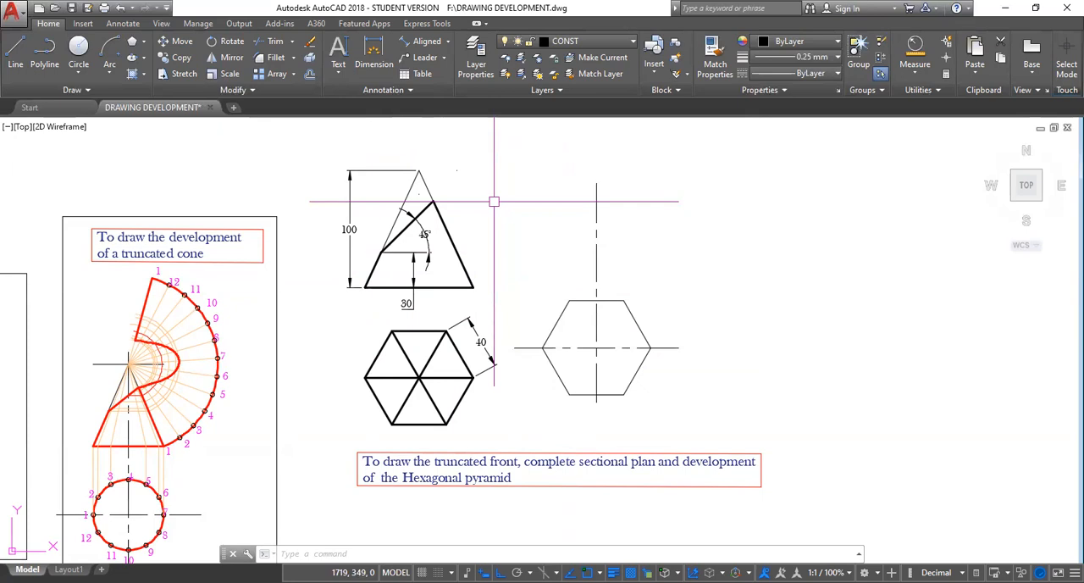
{"action": "type", "text": "l"}
{"action": "key", "text": "Return"}
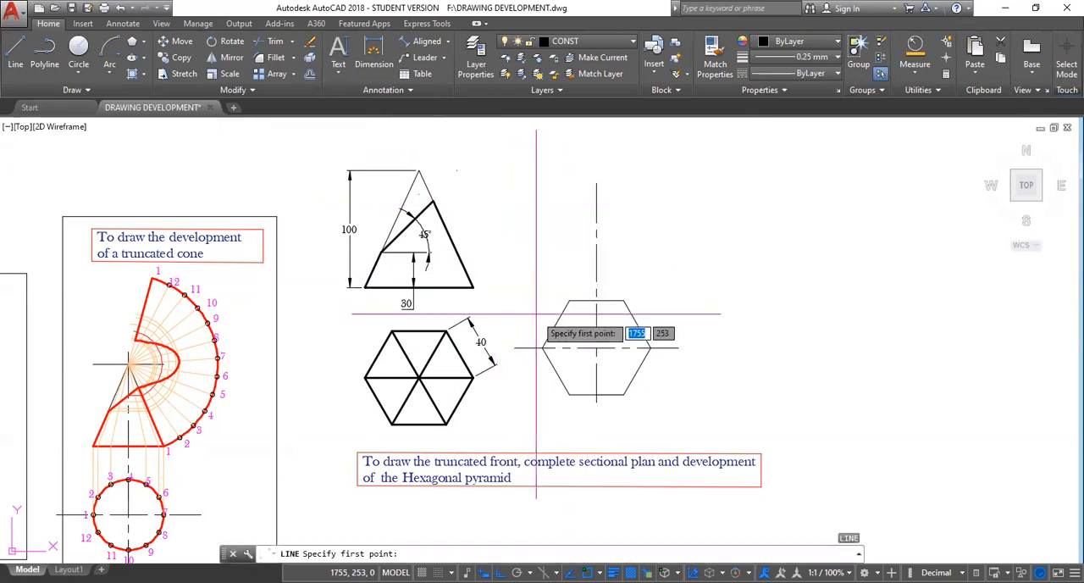
{"action": "left_click", "coordinate": [542, 348]}
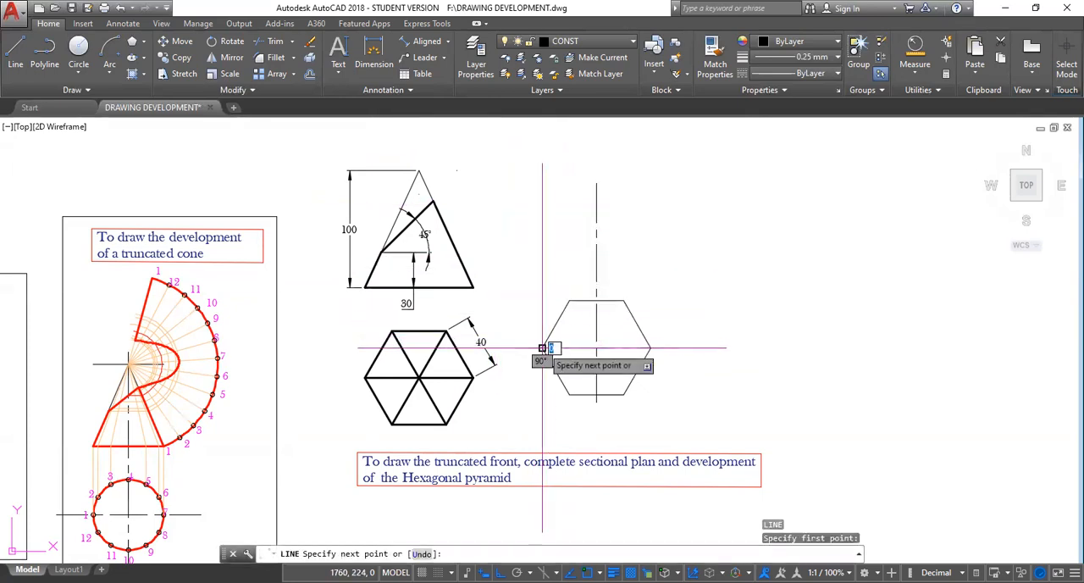
{"action": "left_click", "coordinate": [651, 347]}
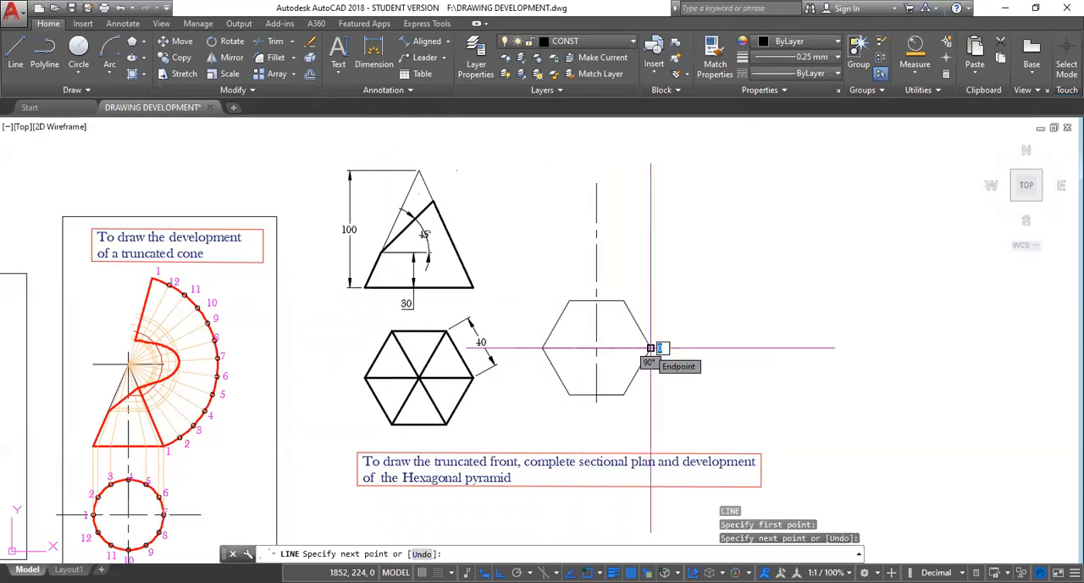
{"action": "key", "text": "Return"}
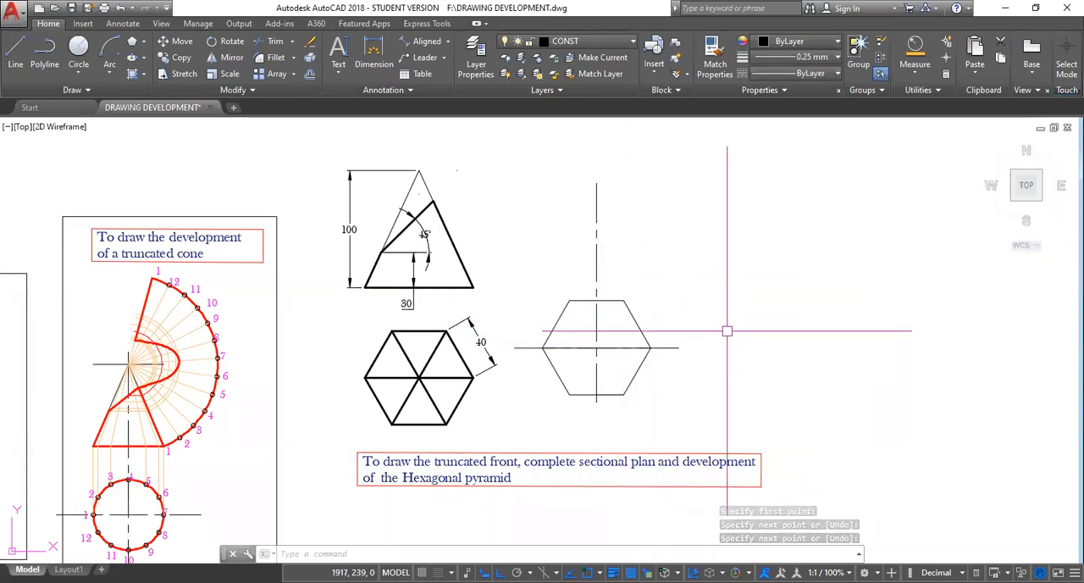
Move the last drawn line straight up about 79 units above the hexagon as the front view's base.
{"action": "type", "text": "m"}
{"action": "key", "text": "Return"}
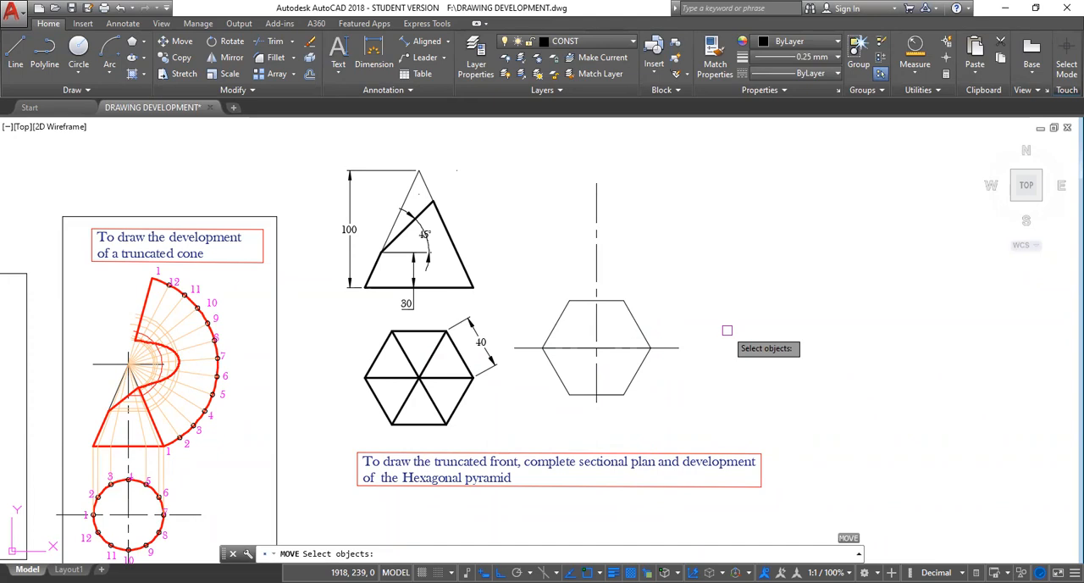
{"action": "type", "text": "l"}
{"action": "key", "text": "Return"}
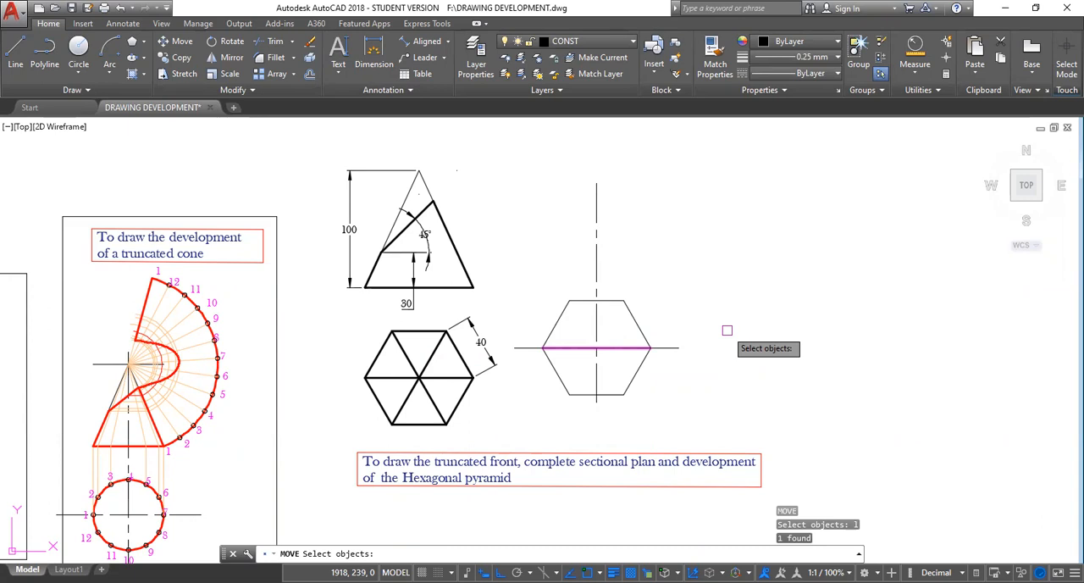
{"action": "key", "text": "Return"}
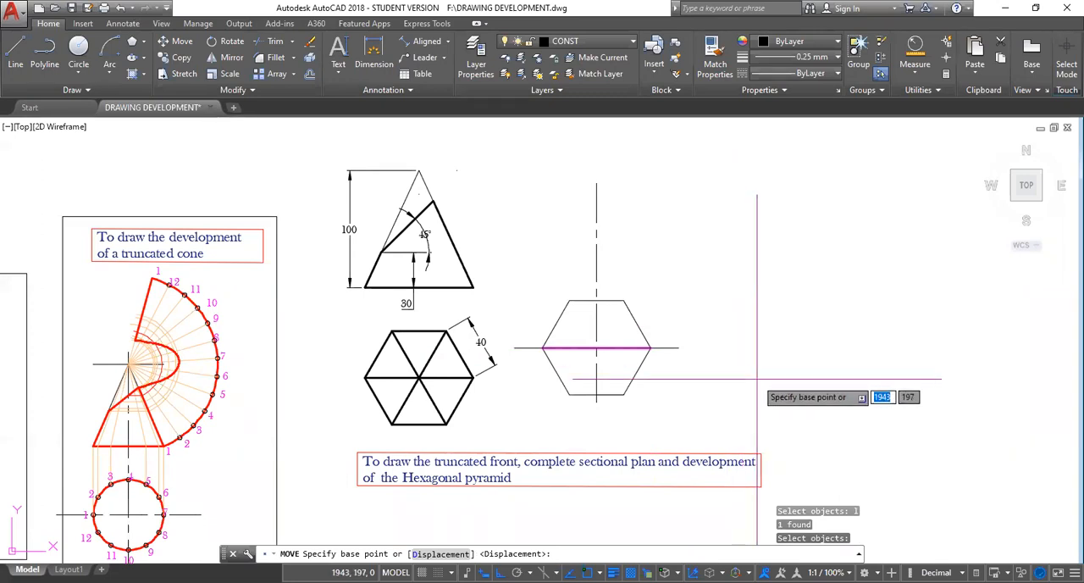
{"action": "left_click", "coordinate": [770, 352]}
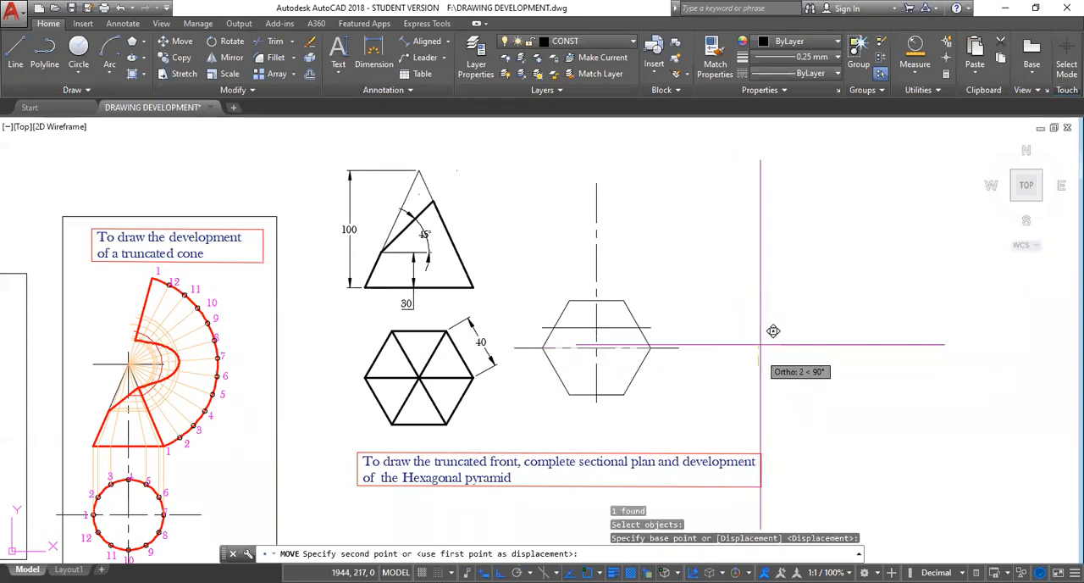
{"action": "left_click", "coordinate": [768, 264]}
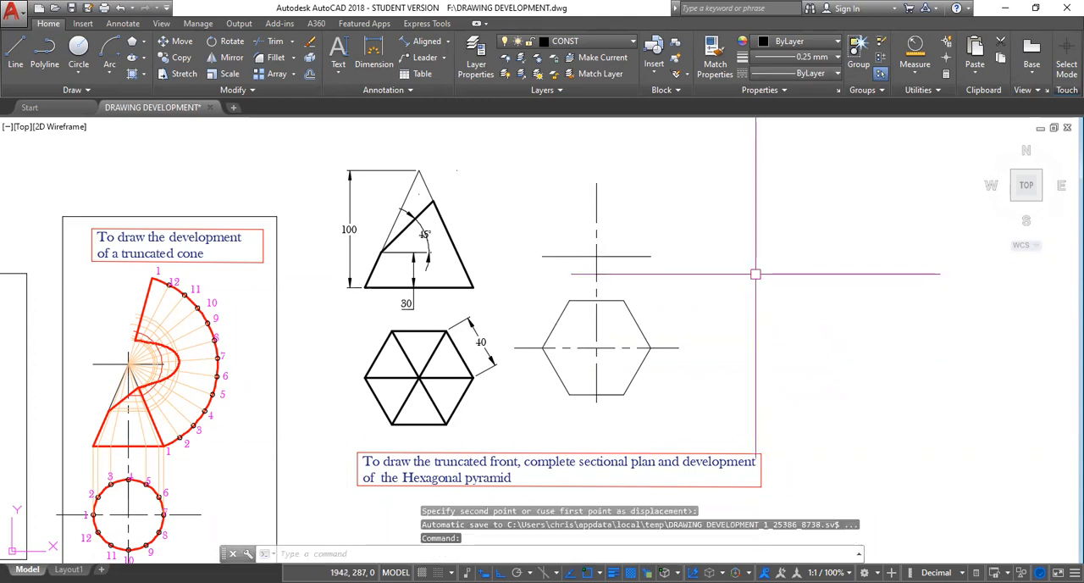
{"action": "key", "text": "Escape"}
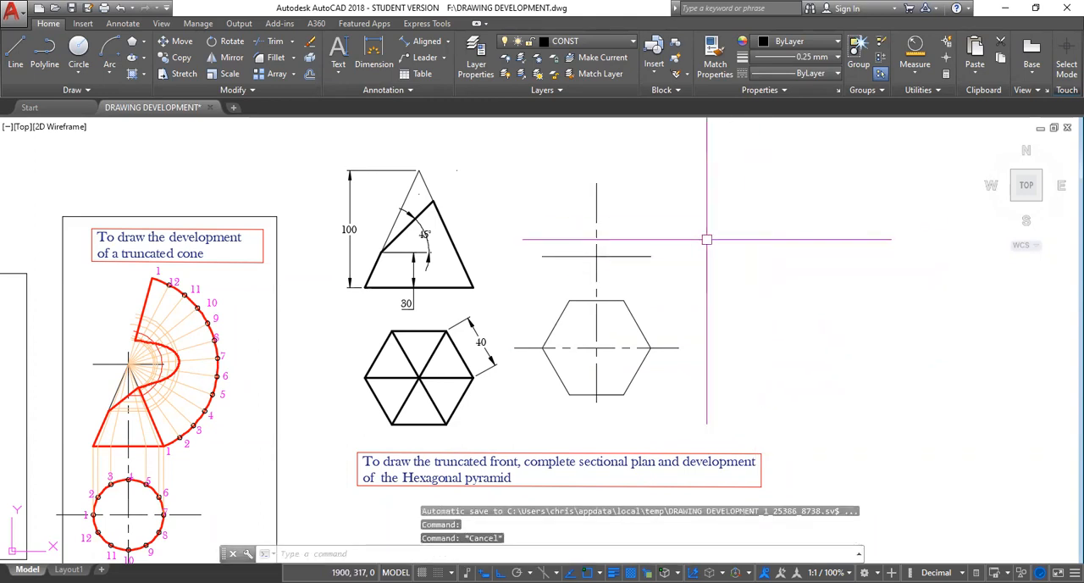
Offset the front view's base line 100 upwards to mark the apex height.
{"action": "middle_click_drag", "start_coordinate": [707, 240], "coordinate": [682, 339]}
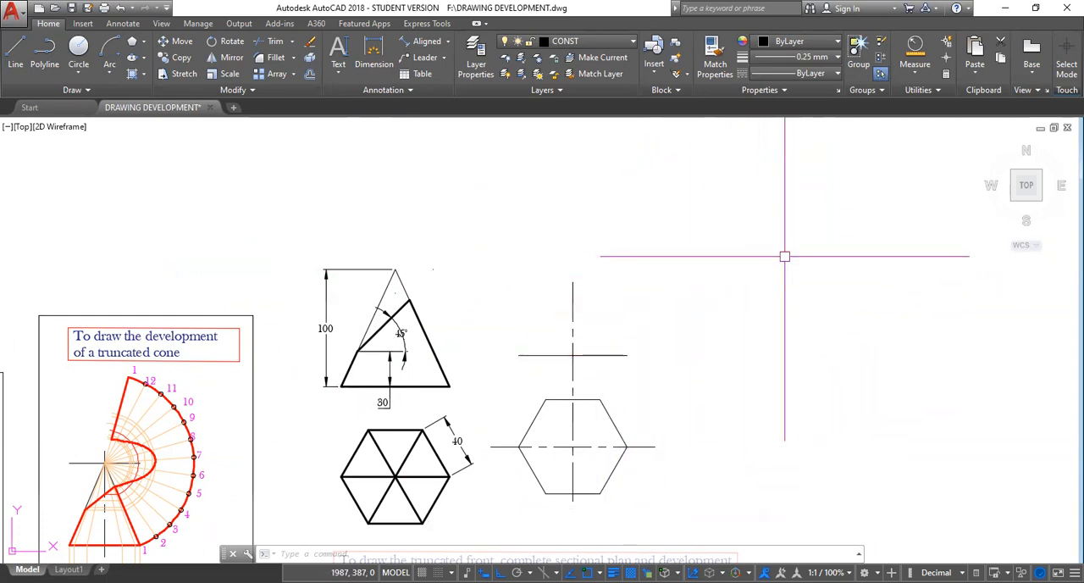
{"action": "type", "text": "o"}
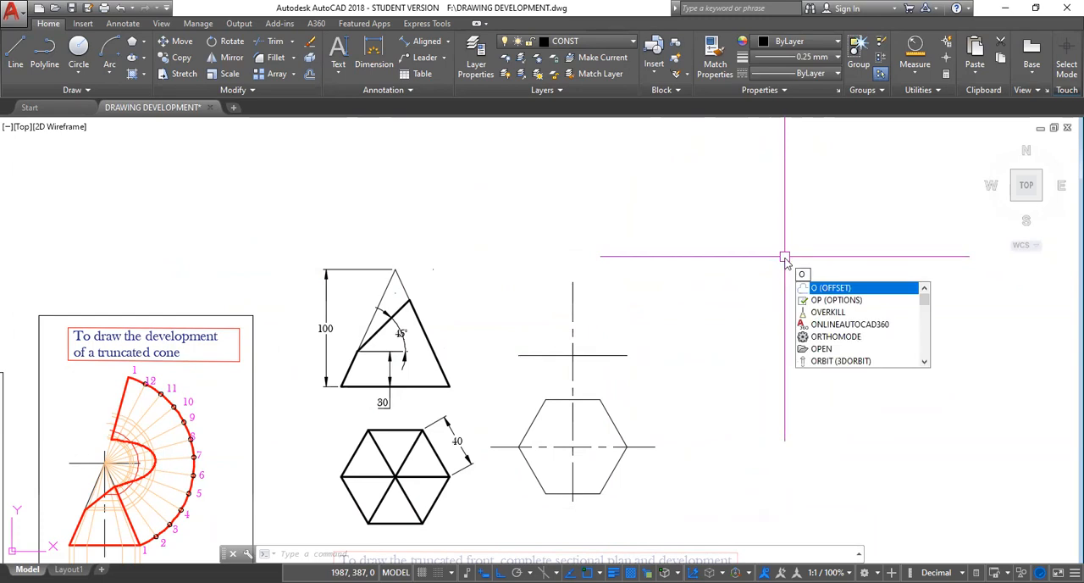
{"action": "key", "text": "Return"}
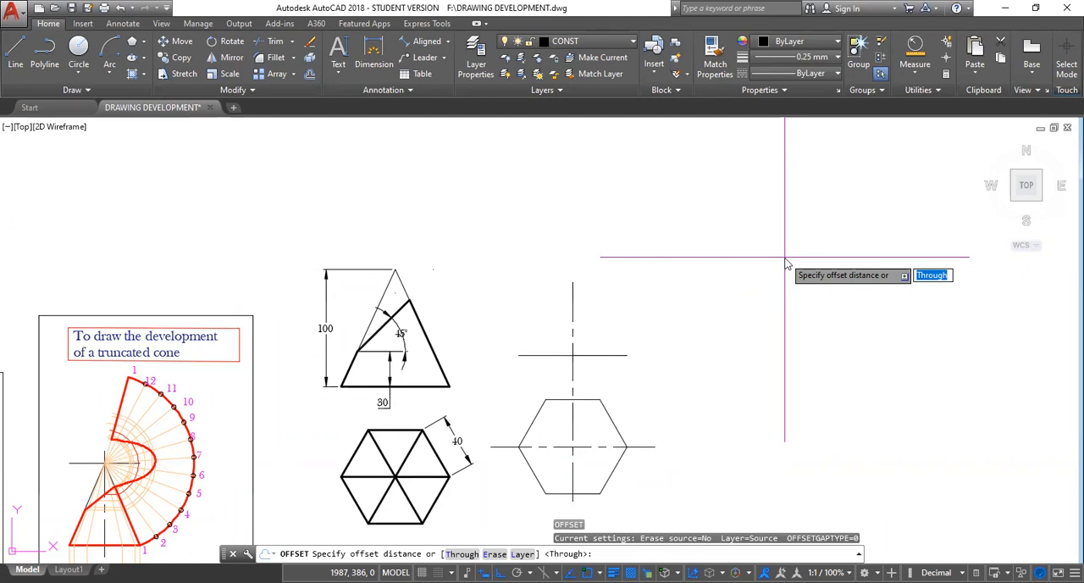
{"action": "type", "text": "100"}
{"action": "key", "text": "Return"}
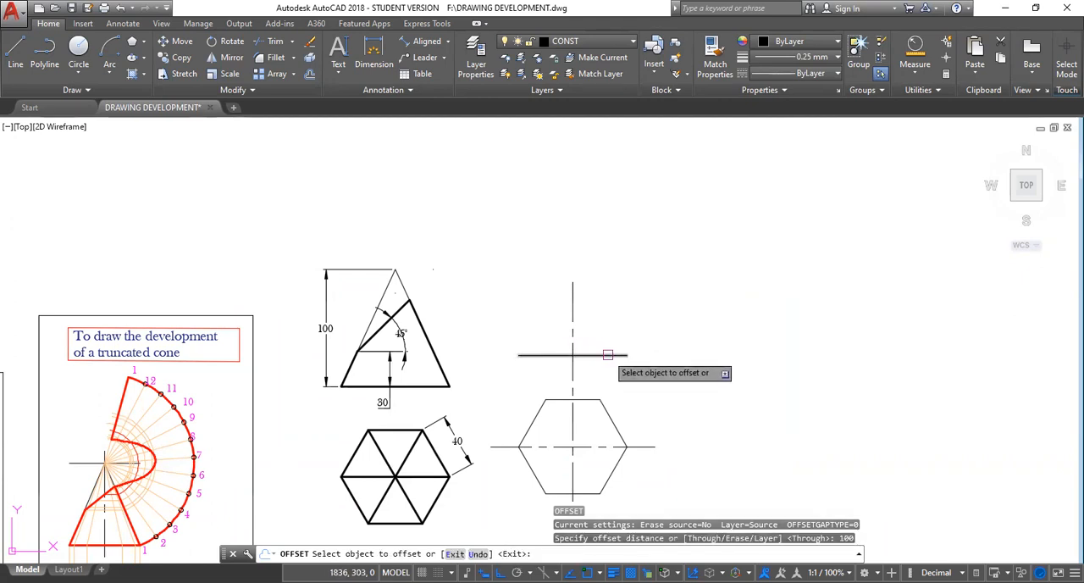
{"action": "left_click", "coordinate": [591, 355]}
{"action": "left_click", "coordinate": [612, 263]}
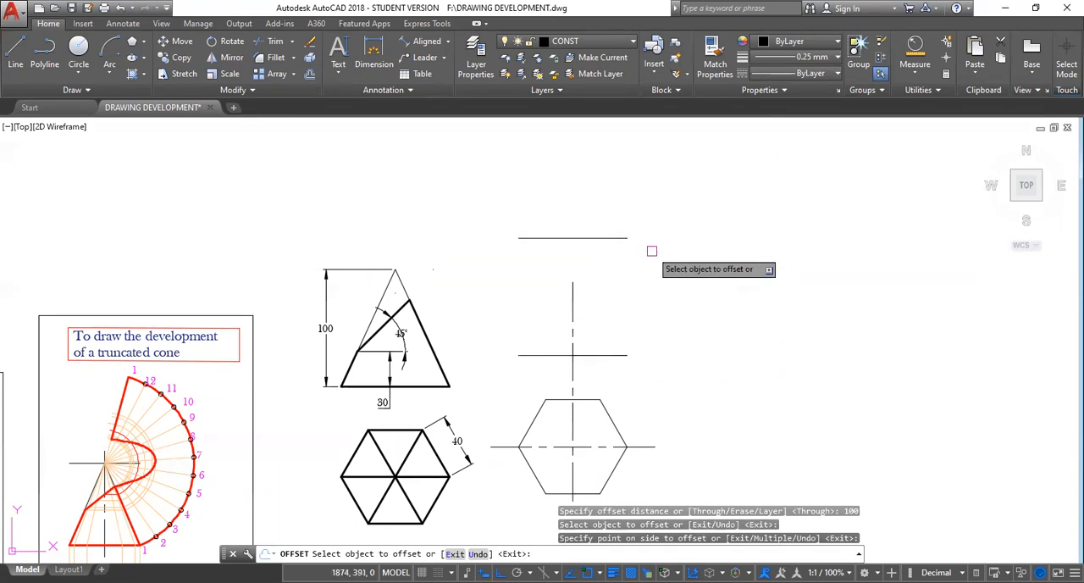
{"action": "key", "text": "Escape"}
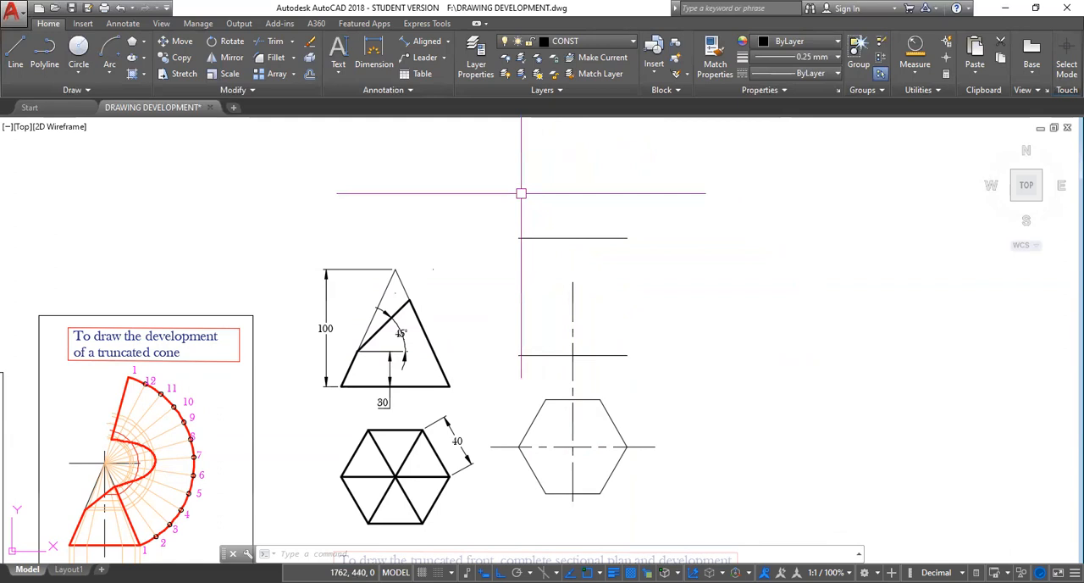
Draw the pyramid's left slant edge from the midpoint of the upper line to the base line's left end.
{"action": "type", "text": "l"}
{"action": "key", "text": "Return"}
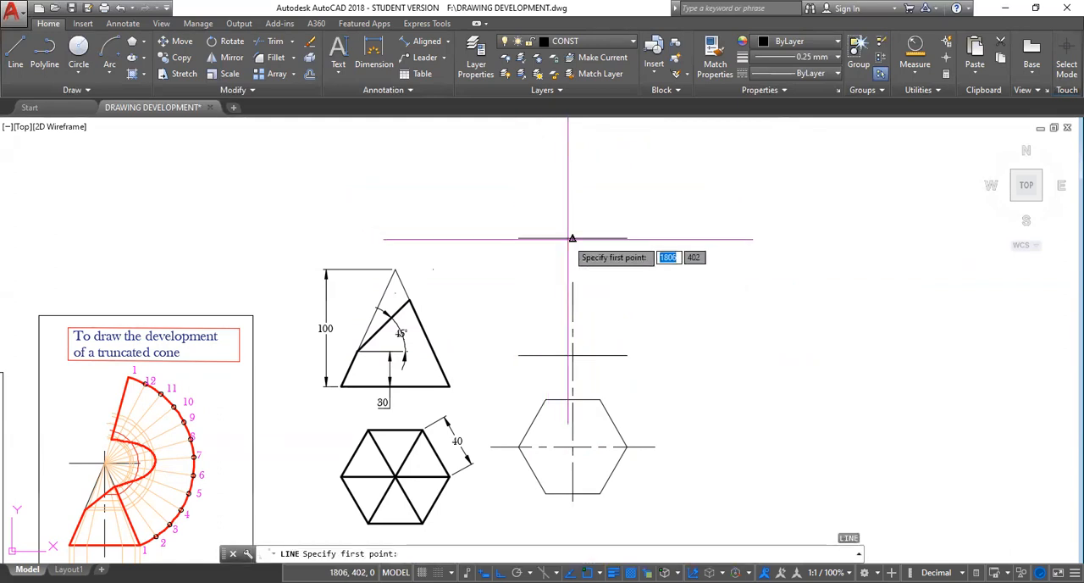
{"action": "left_click", "coordinate": [573, 238]}
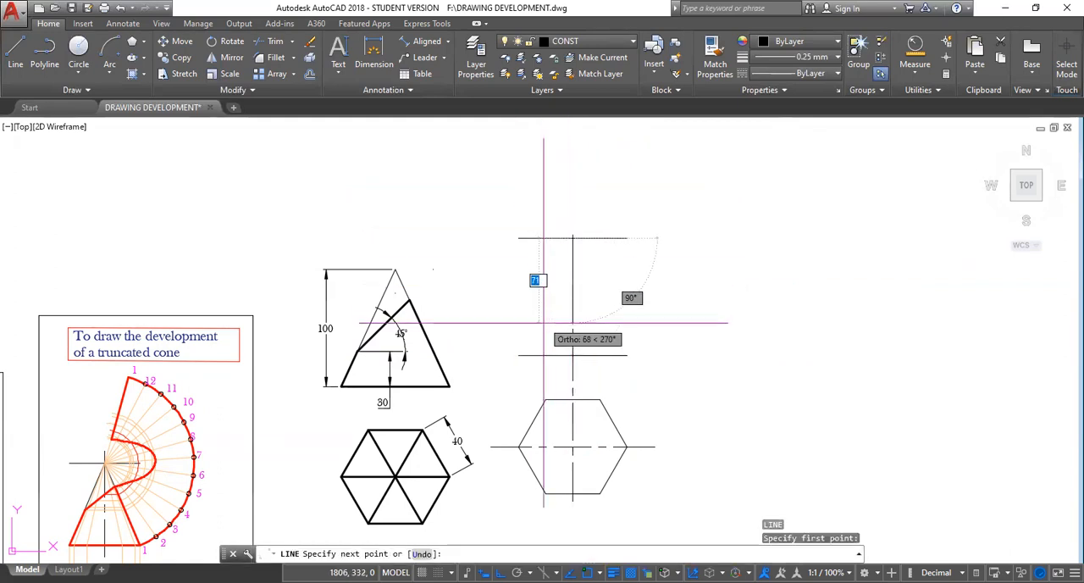
{"action": "left_click", "coordinate": [522, 350]}
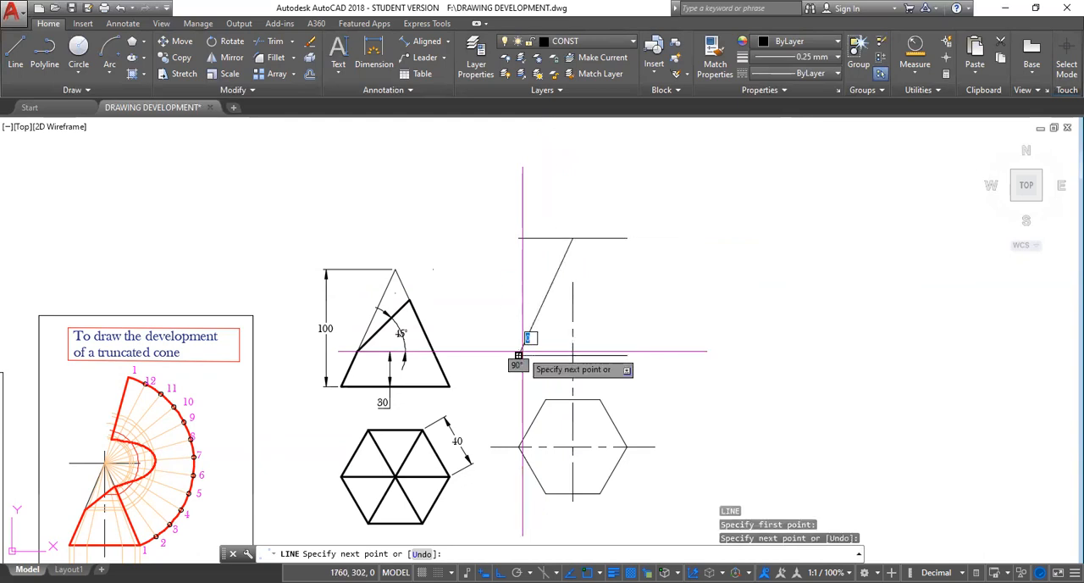
{"action": "left_click", "coordinate": [519, 352]}
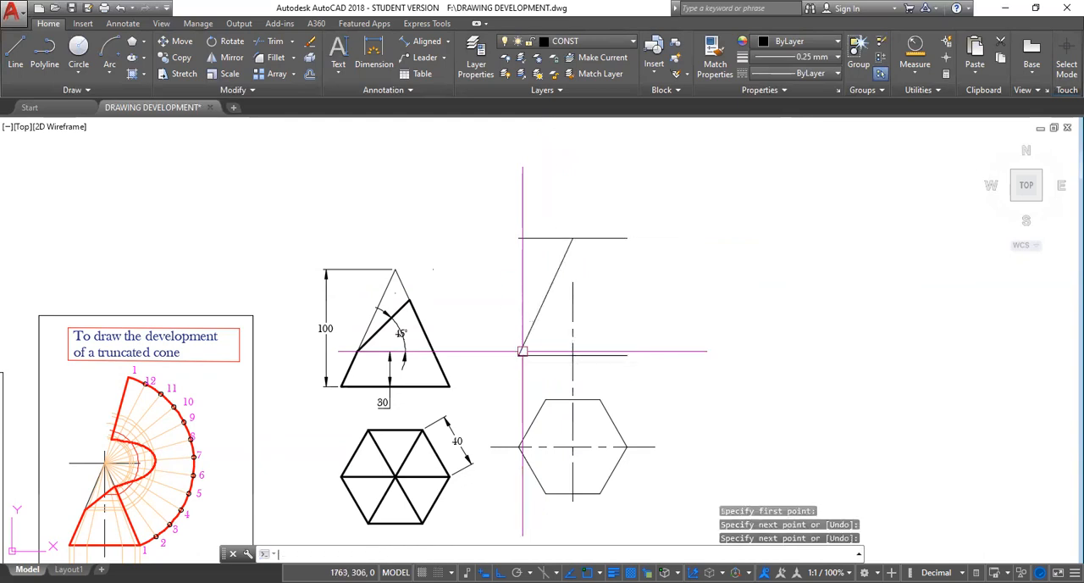
{"action": "key", "text": "Return"}
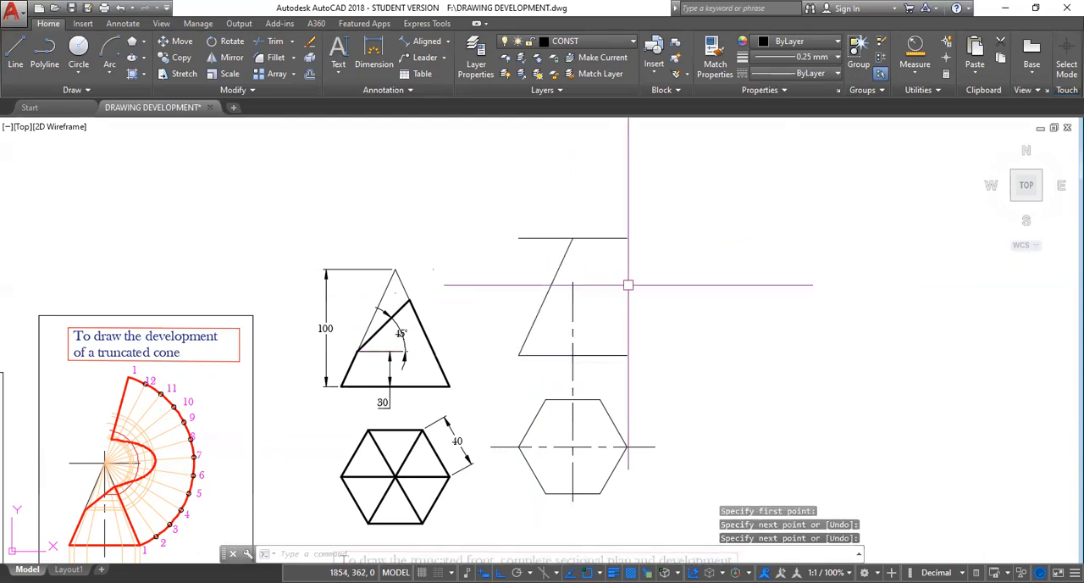
Draw the pyramid's right slant edge from the apex to the base line's right end.
{"action": "key", "text": "Return"}
{"action": "left_click", "coordinate": [573, 238]}
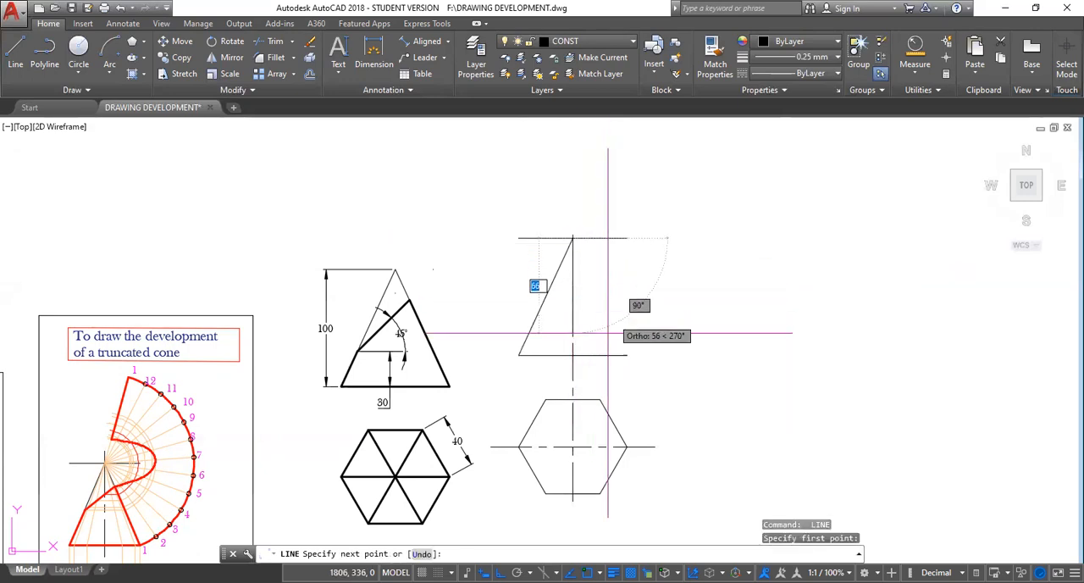
{"action": "left_click", "coordinate": [627, 355]}
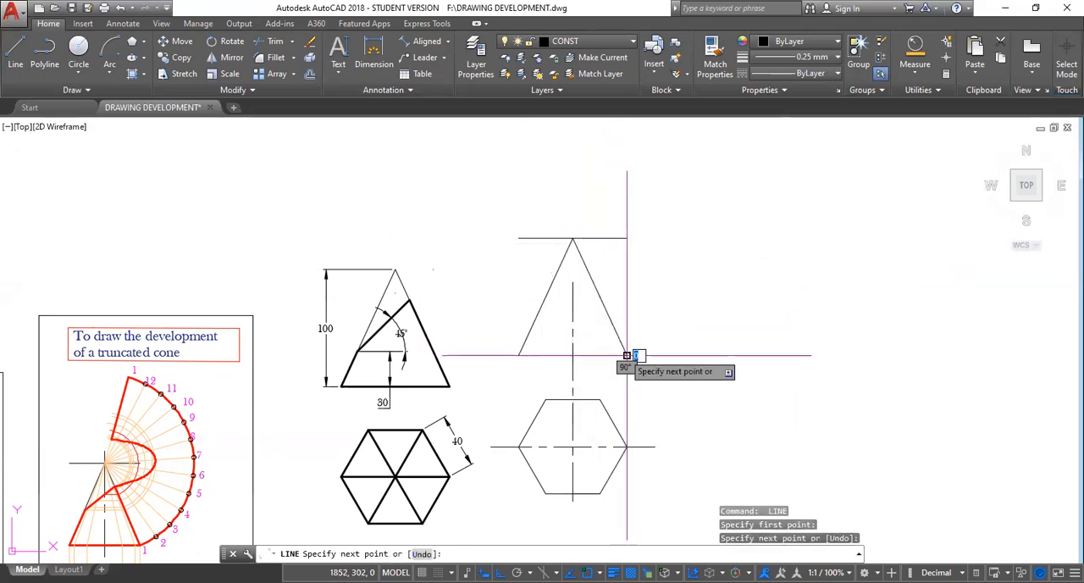
{"action": "key", "text": "Escape"}
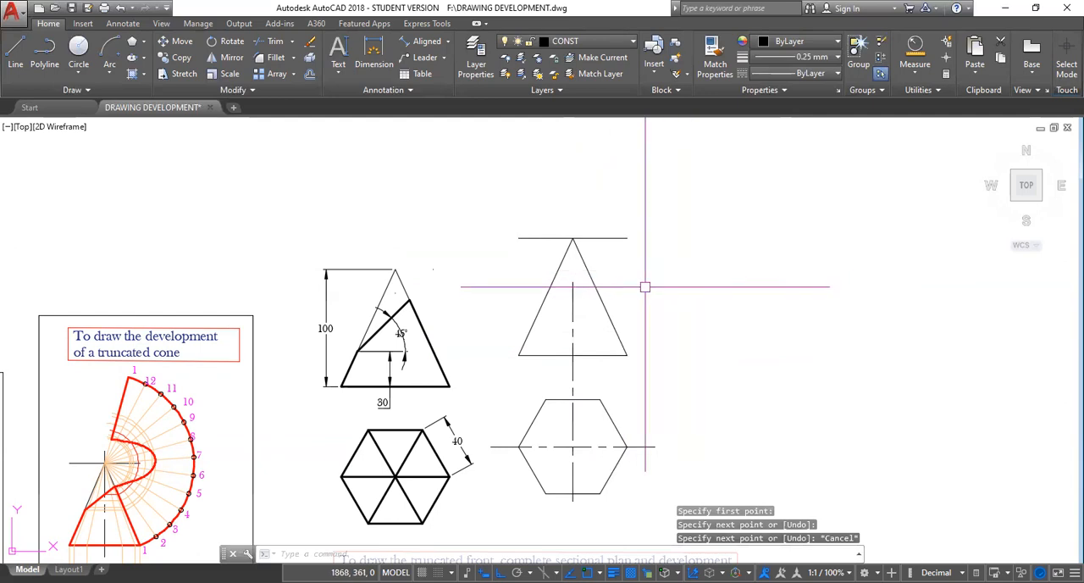
Offset the front view's base line 30 upwards to mark the height where the cutting plane starts.
{"action": "scroll", "coordinate": [615, 330], "scroll_direction": "up", "scroll_amount": 2}
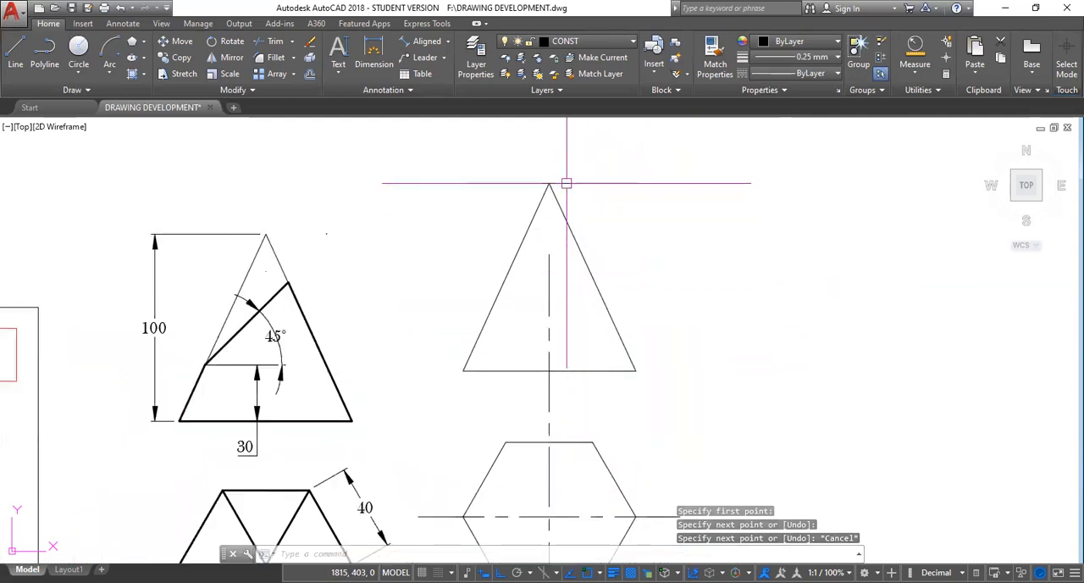
{"action": "scroll", "coordinate": [631, 339], "scroll_direction": "down", "scroll_amount": 2}
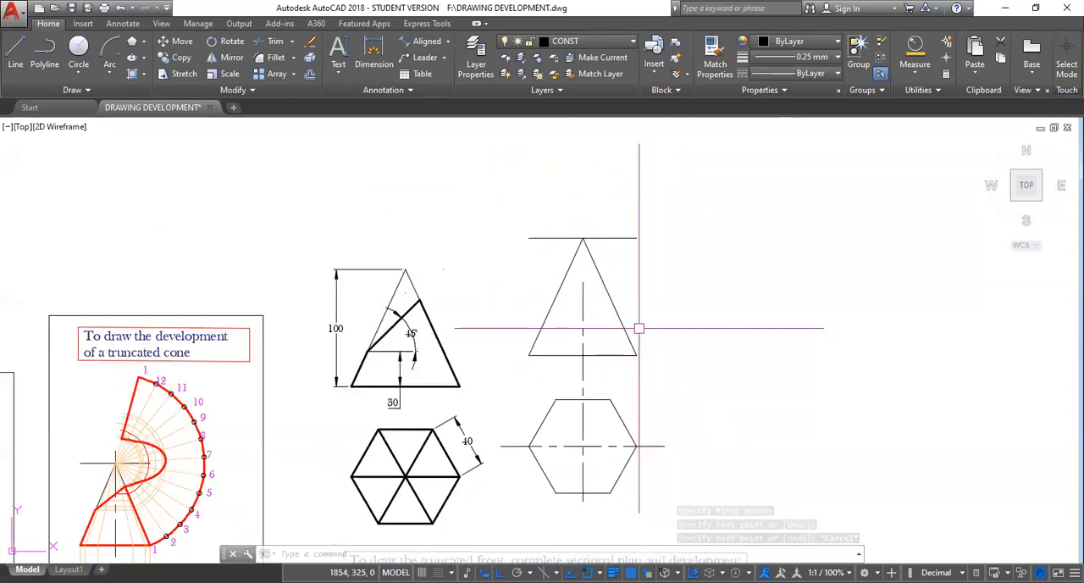
{"action": "middle_click_drag", "start_coordinate": [610, 338], "coordinate": [619, 298]}
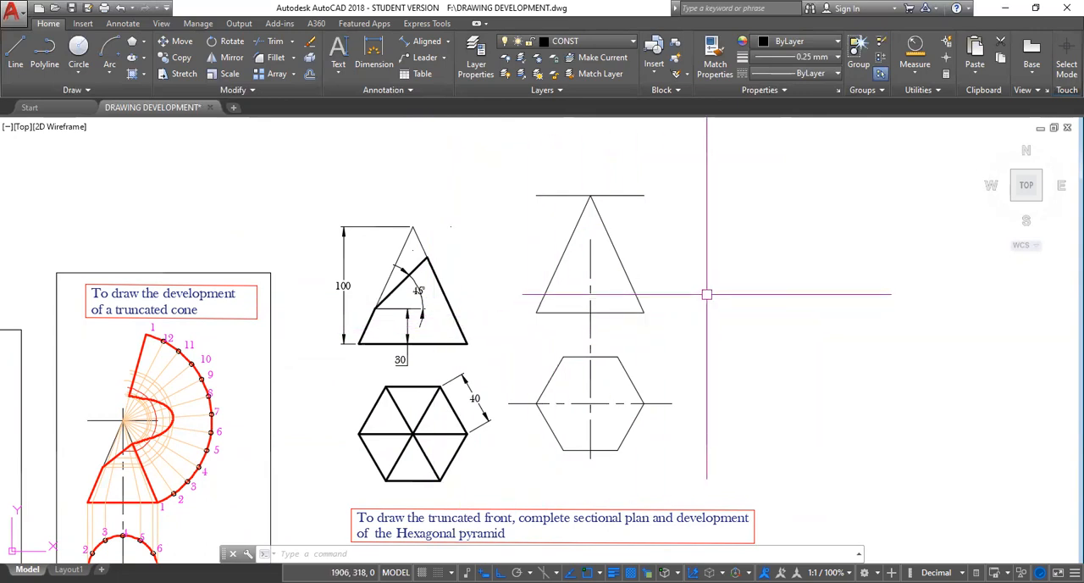
{"action": "type", "text": "o"}
{"action": "key", "text": "Return"}
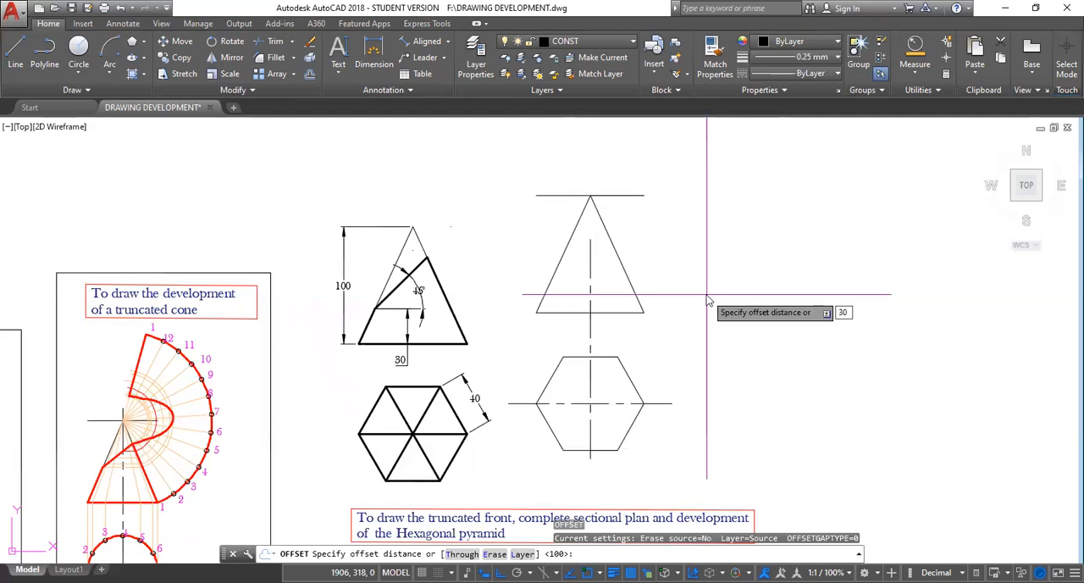
{"action": "key", "text": "Return"}
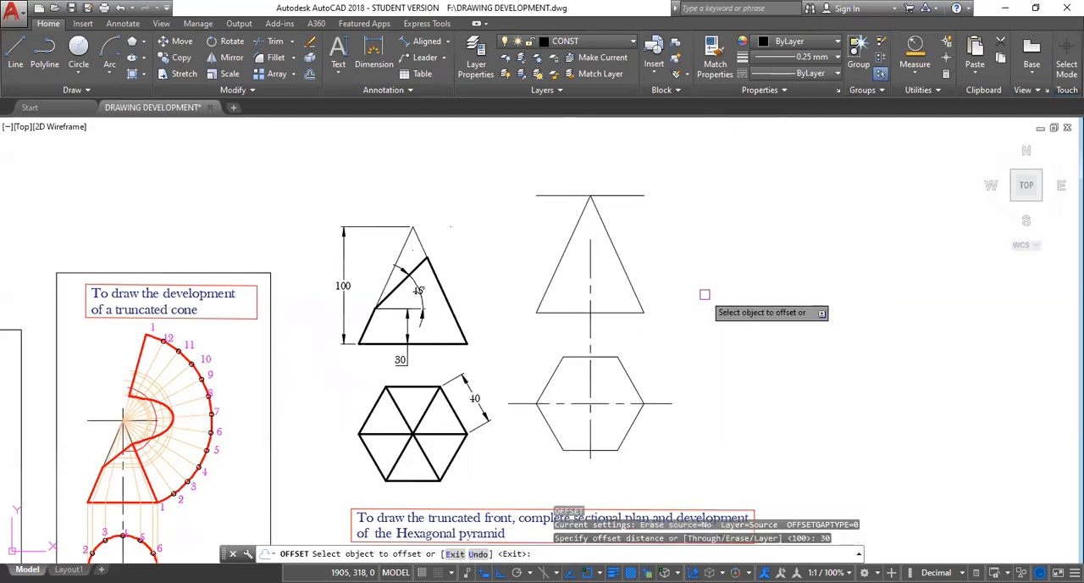
{"action": "left_click", "coordinate": [619, 314]}
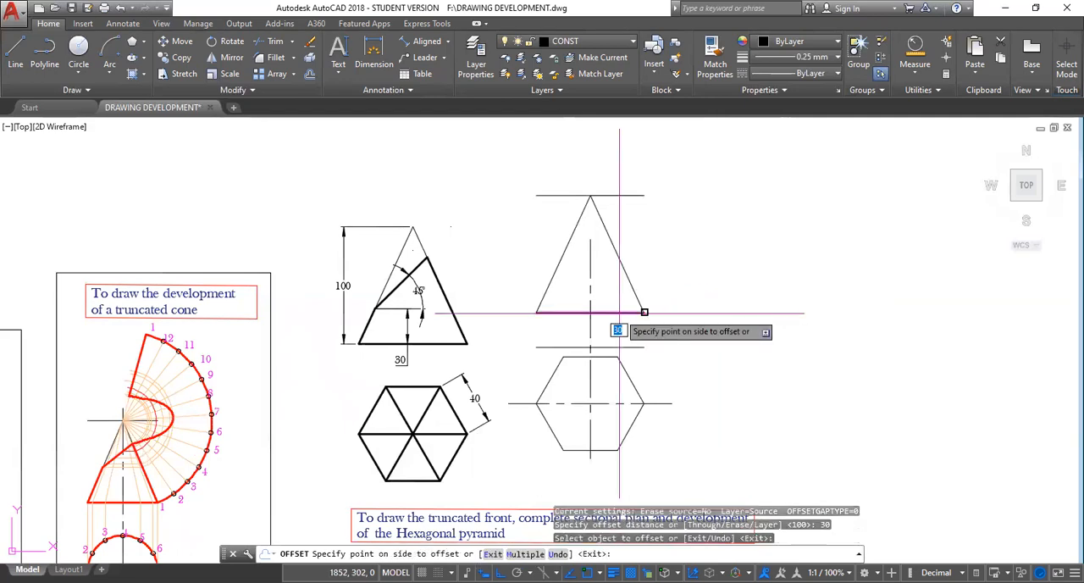
{"action": "left_click", "coordinate": [650, 249]}
{"action": "key", "text": "Escape"}
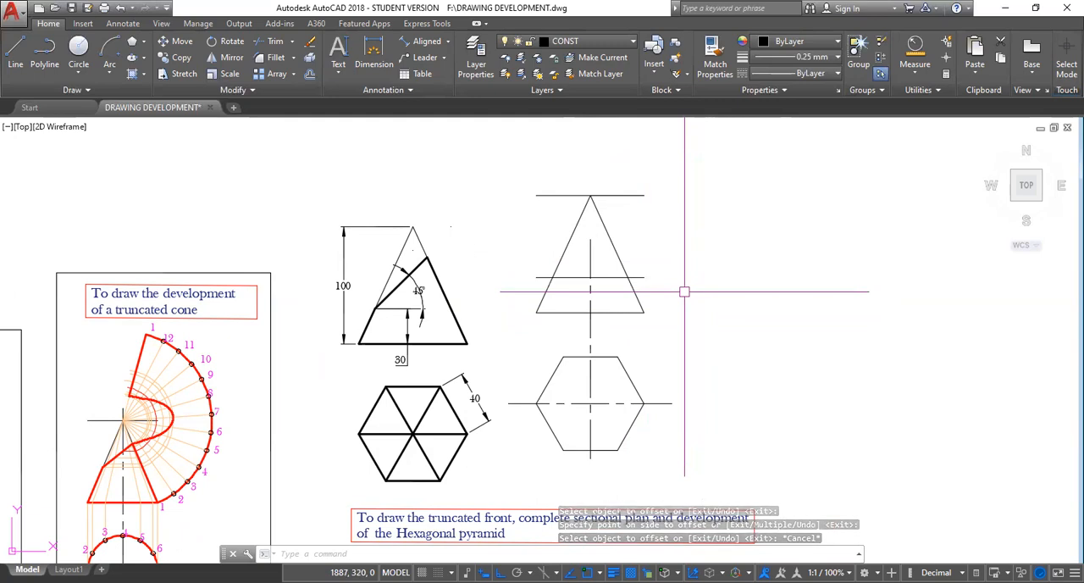
Trim the line at the 30 height so only its part between the left slant edge and the centre line remains.
{"action": "type", "text": "TR"}
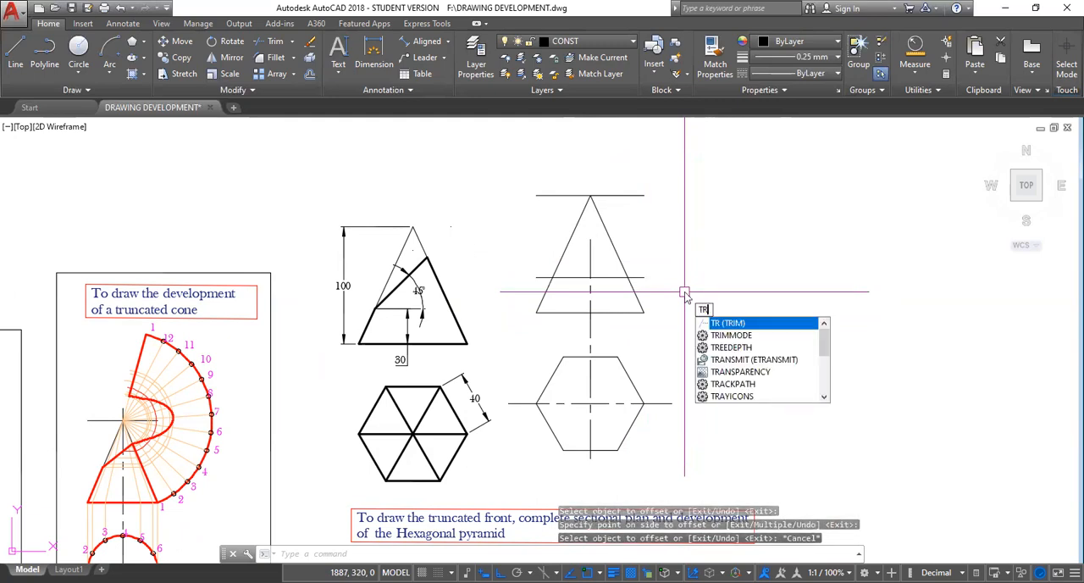
{"action": "key", "text": "Return"}
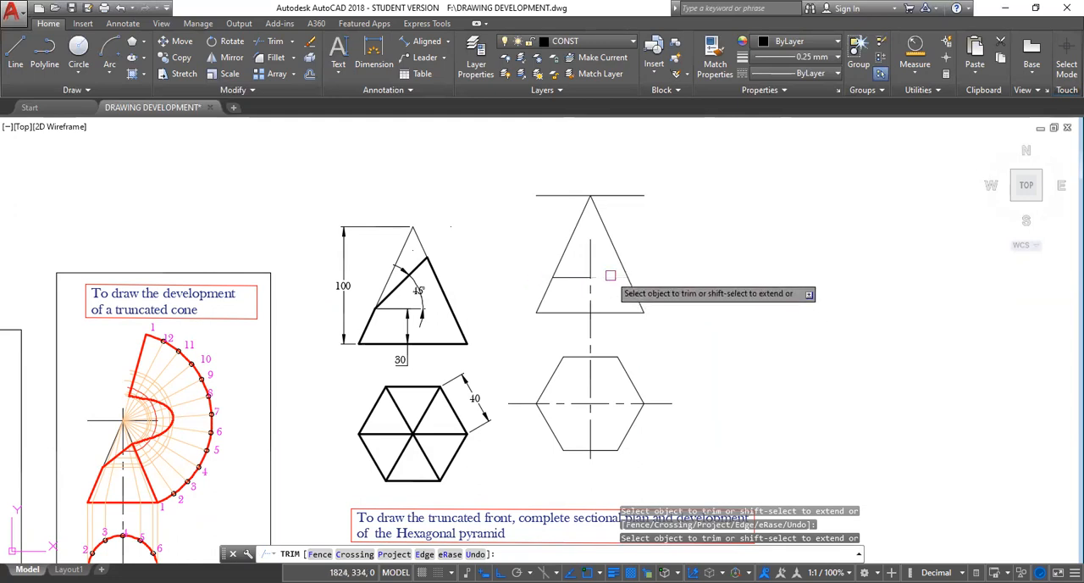
{"action": "key", "text": "Escape"}
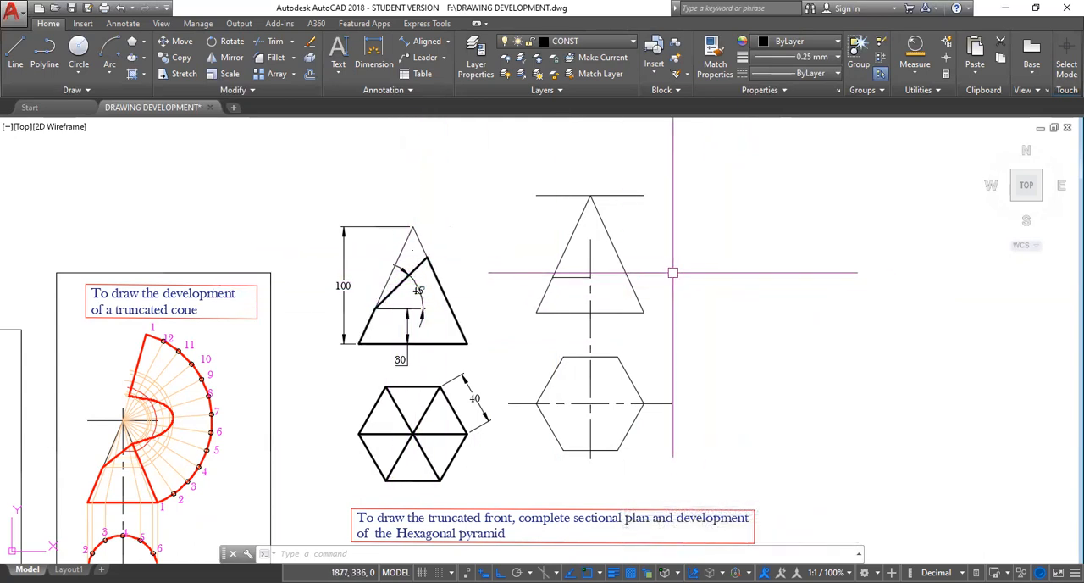
Draw the cutting plane line at 45° from the intersection of the 30-height line and the left slant edge, extending past the right slant edge.
{"action": "left_click", "coordinate": [15, 53]}
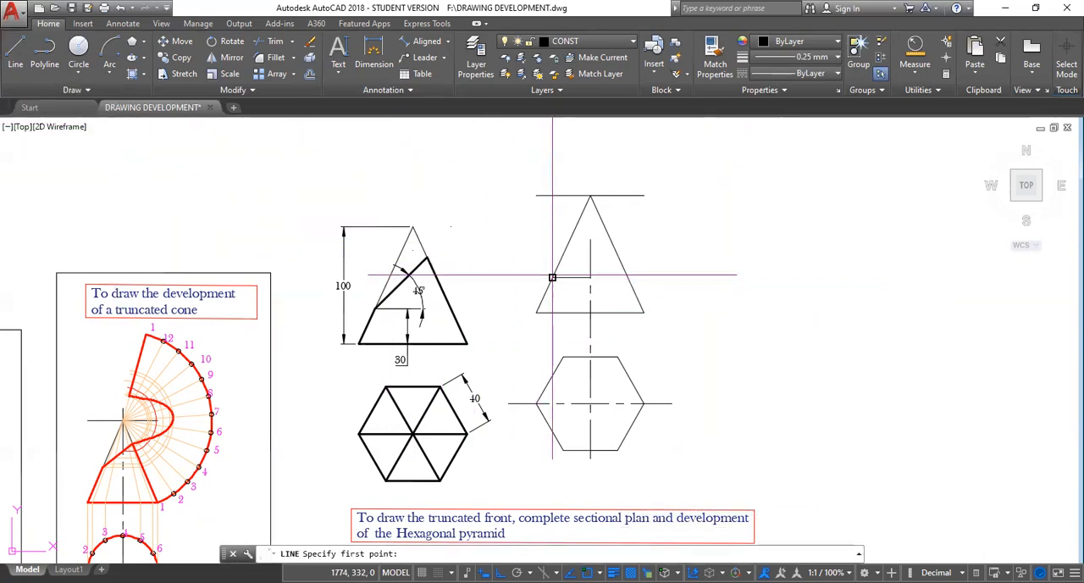
{"action": "left_click", "coordinate": [552, 277]}
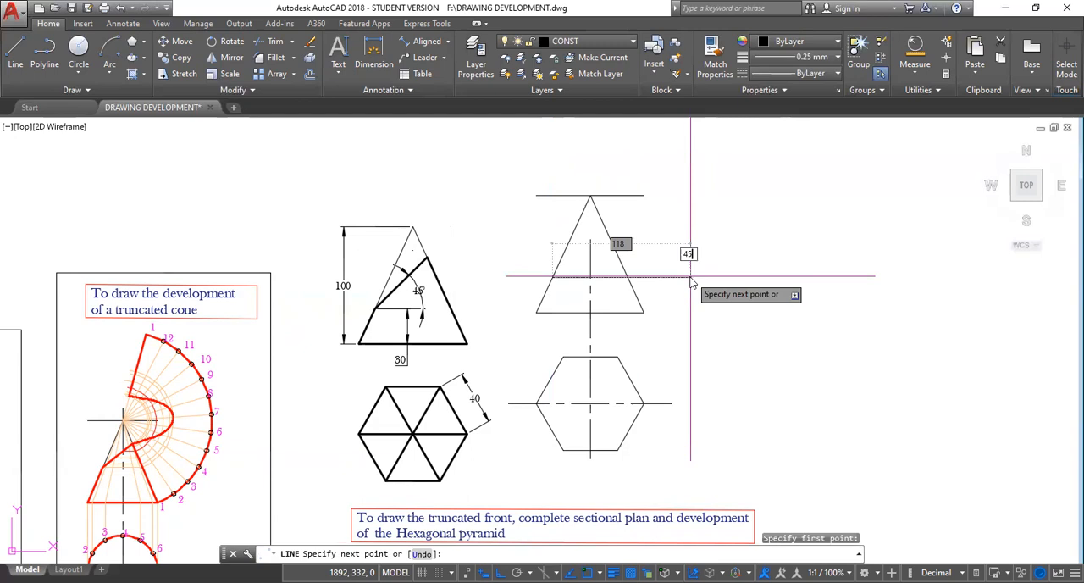
{"action": "key", "text": "Return"}
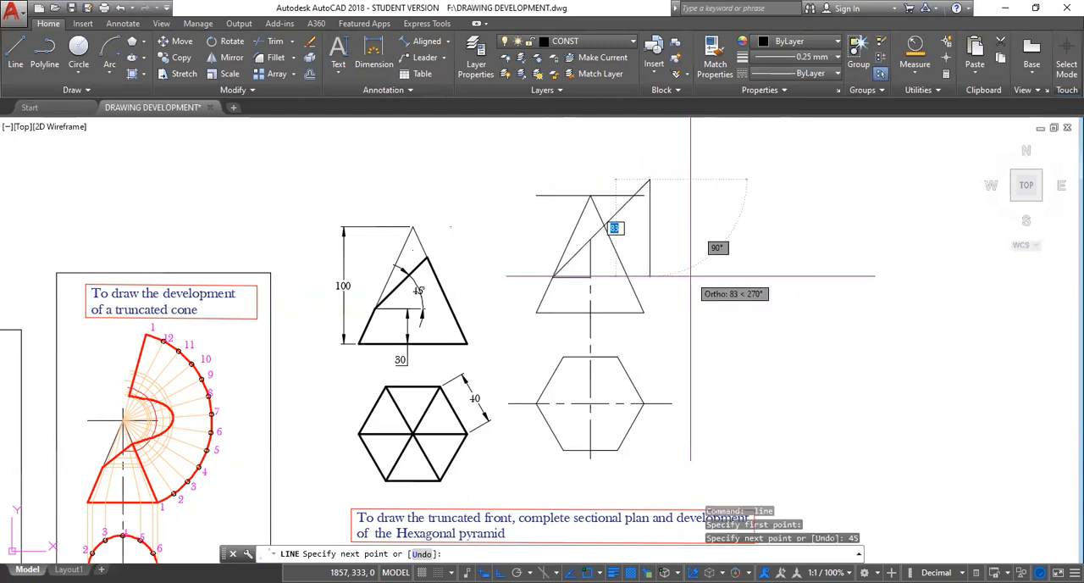
{"action": "key", "text": "Escape"}
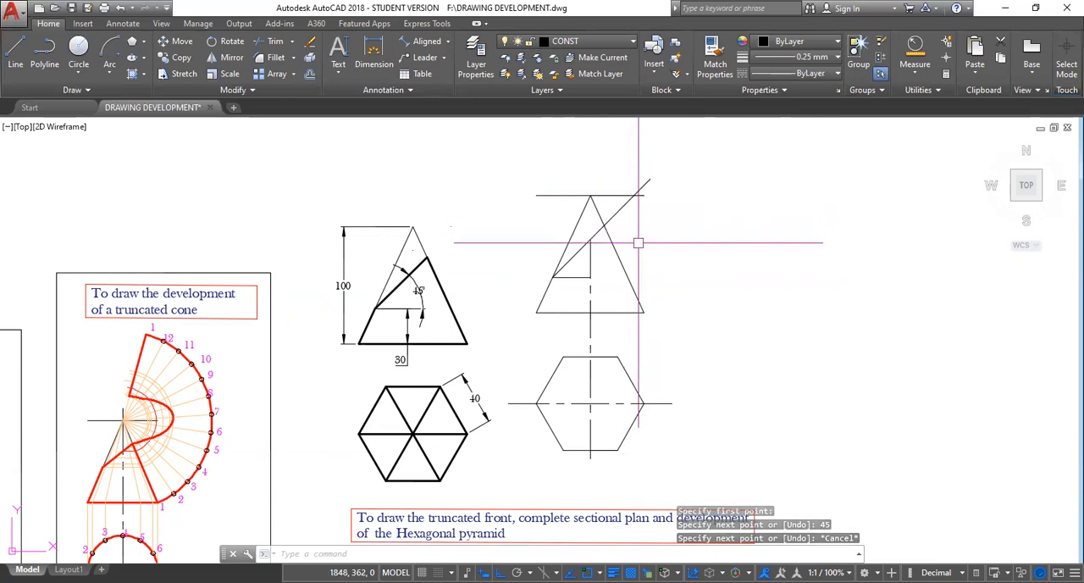
Delete the horizontal line through the apex and trim the cutting plane line beyond the right slant edge.
{"action": "left_click", "coordinate": [615, 194]}
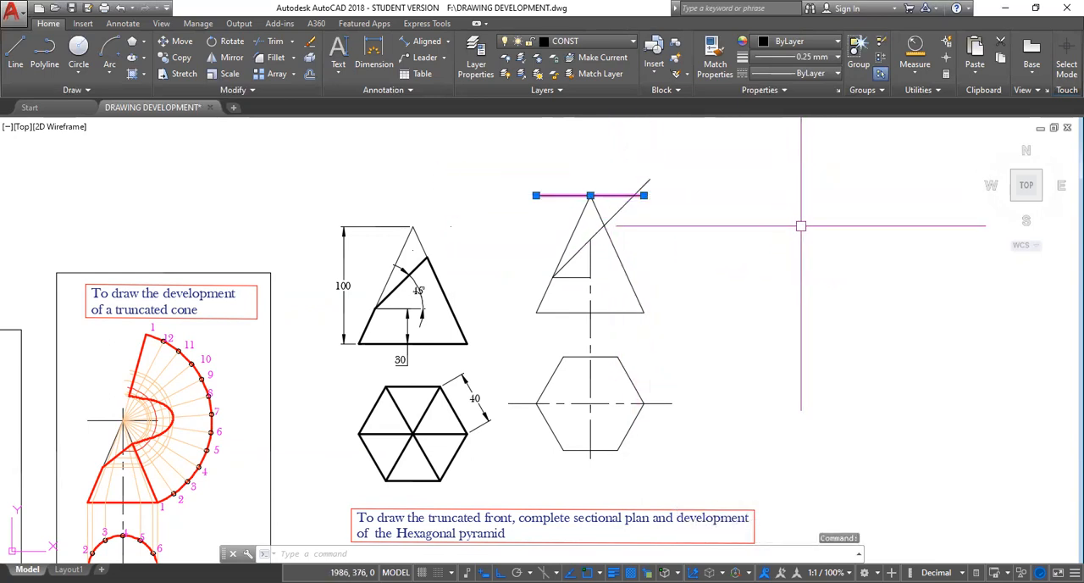
{"action": "key", "text": "Delete"}
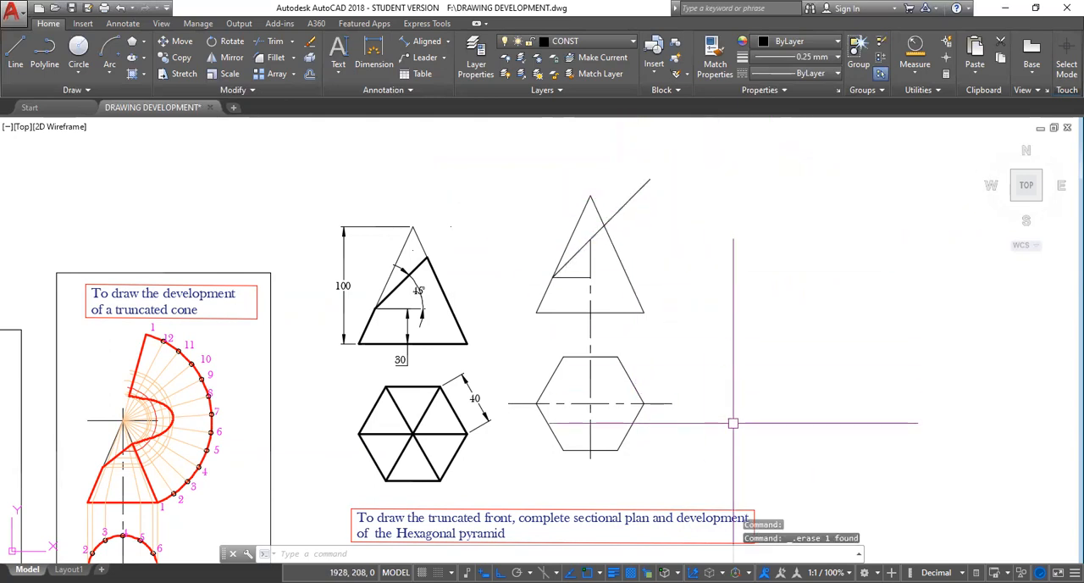
{"action": "type", "text": "TR"}
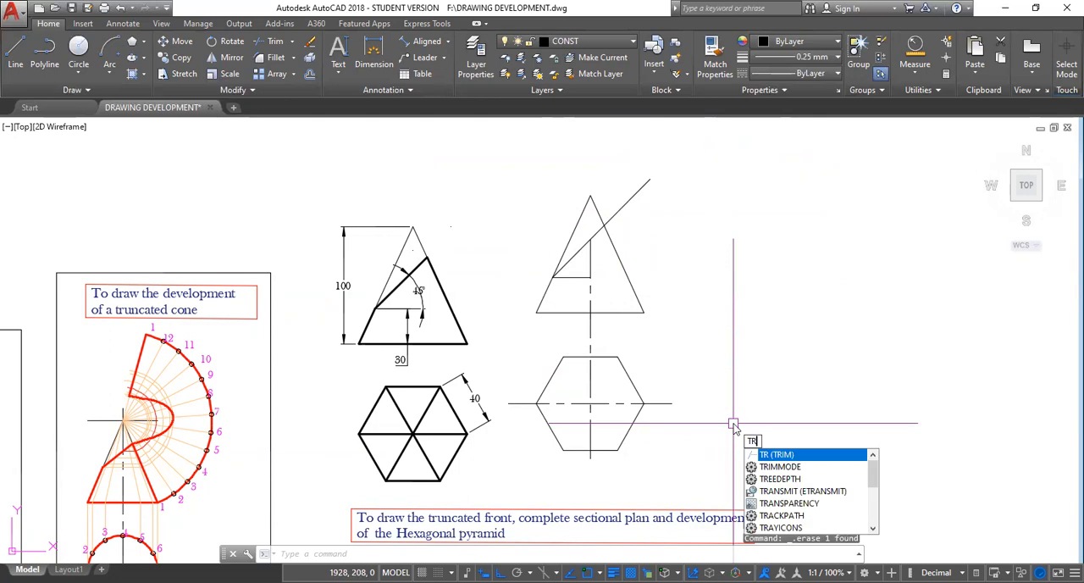
{"action": "key", "text": "Return"}
{"action": "left_click", "coordinate": [631, 197]}
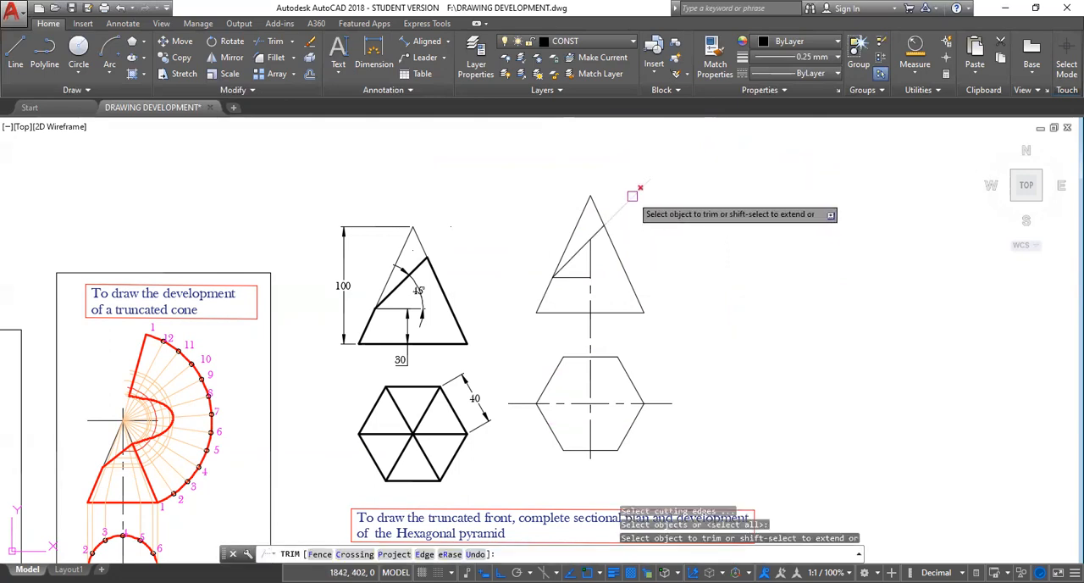
{"action": "key", "text": "Escape"}
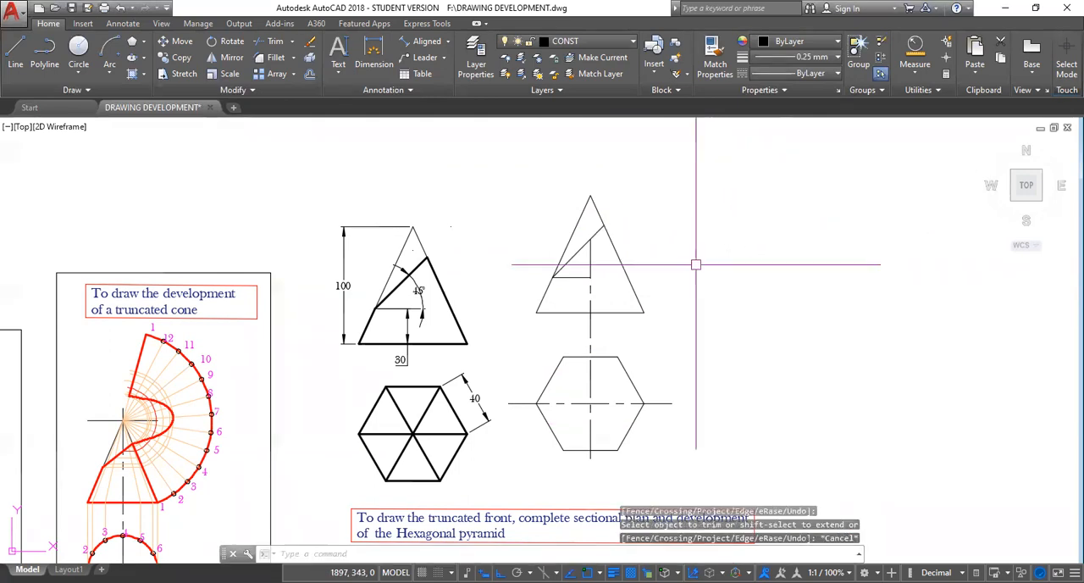
Trace the truncated front view's outline with a polyline on the OUTLINE layer, starting and ending at the cutting line's upper end.
{"action": "scroll", "coordinate": [695, 264], "scroll_direction": "up", "scroll_amount": 2}
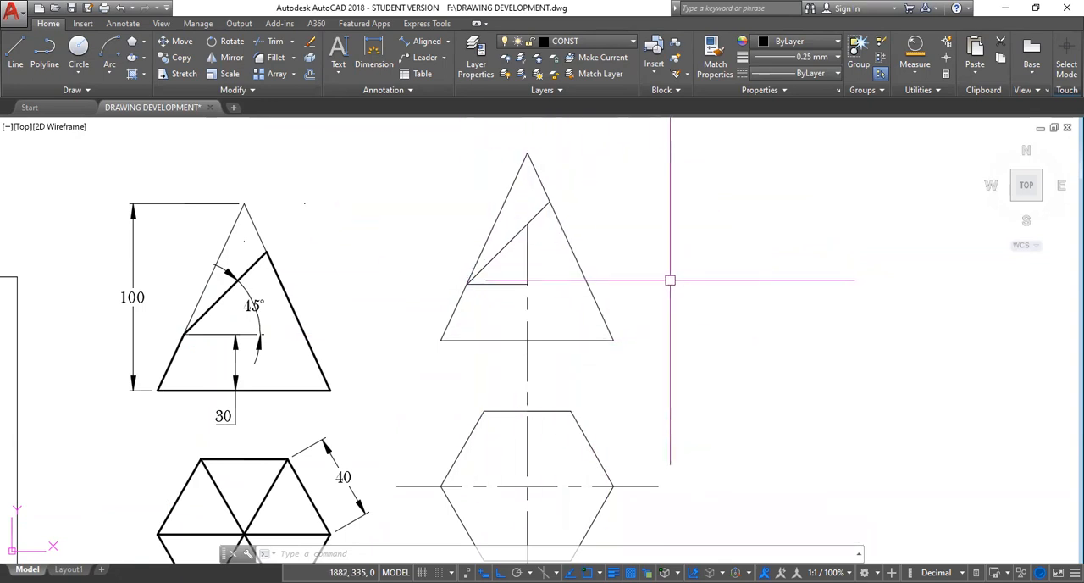
{"action": "scroll", "coordinate": [670, 280], "scroll_direction": "down", "scroll_amount": 2}
{"action": "mouse_move", "coordinate": [678, 347]}
{"action": "middle_mouse_down"}
{"action": "mouse_move", "coordinate": [663, 260]}
{"action": "mouse_move", "coordinate": [639, 284]}
{"action": "middle_mouse_up"}
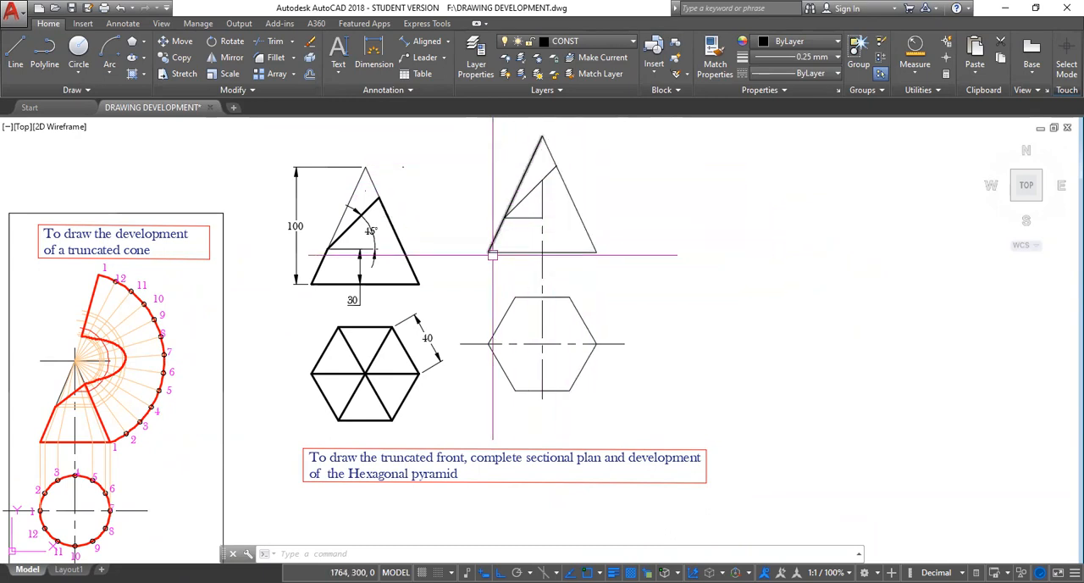
{"action": "left_click", "coordinate": [45, 56]}
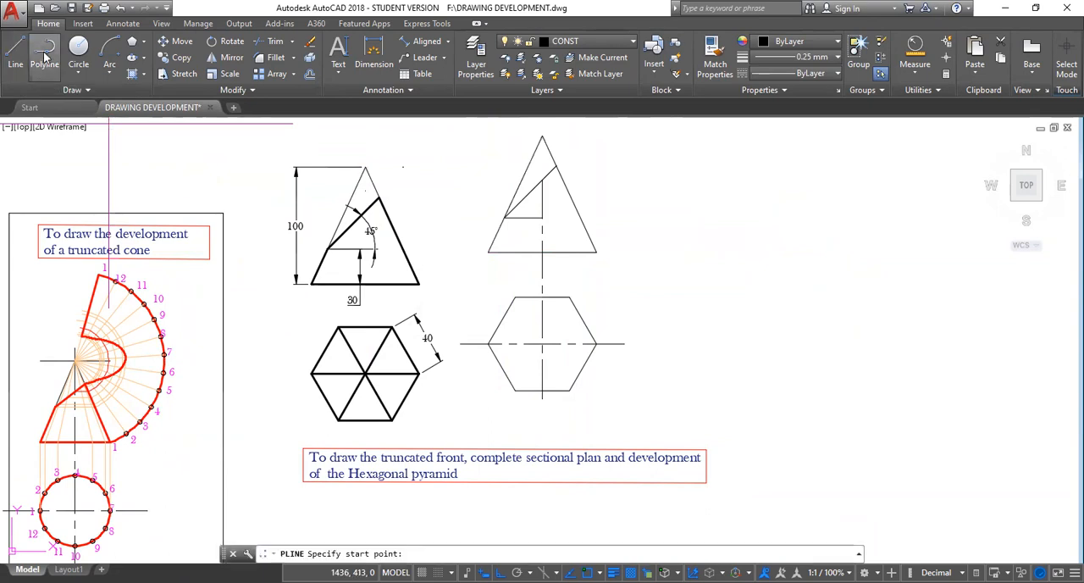
{"action": "left_click", "coordinate": [631, 43]}
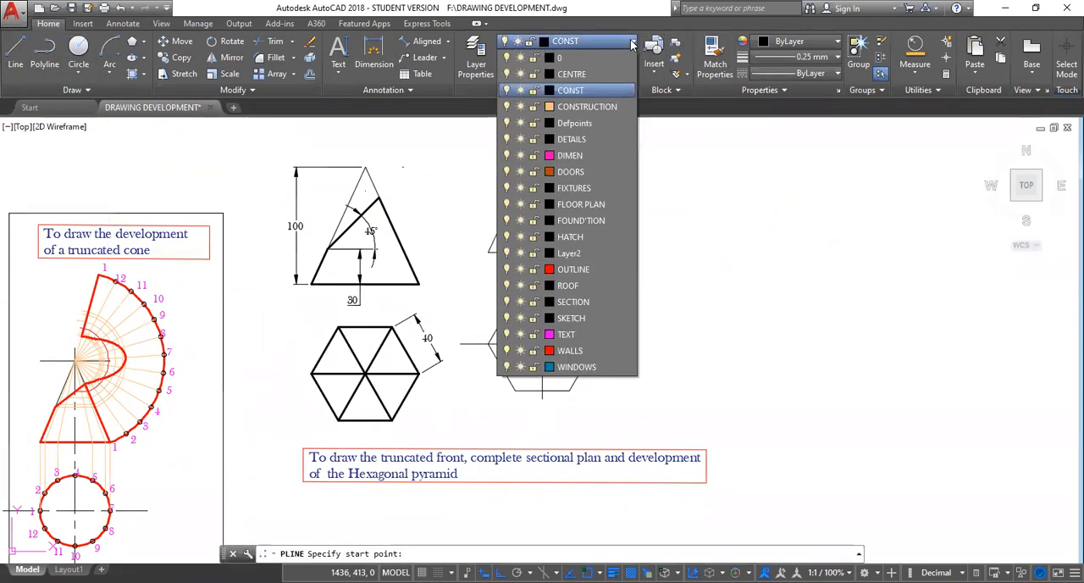
{"action": "left_click", "coordinate": [575, 269]}
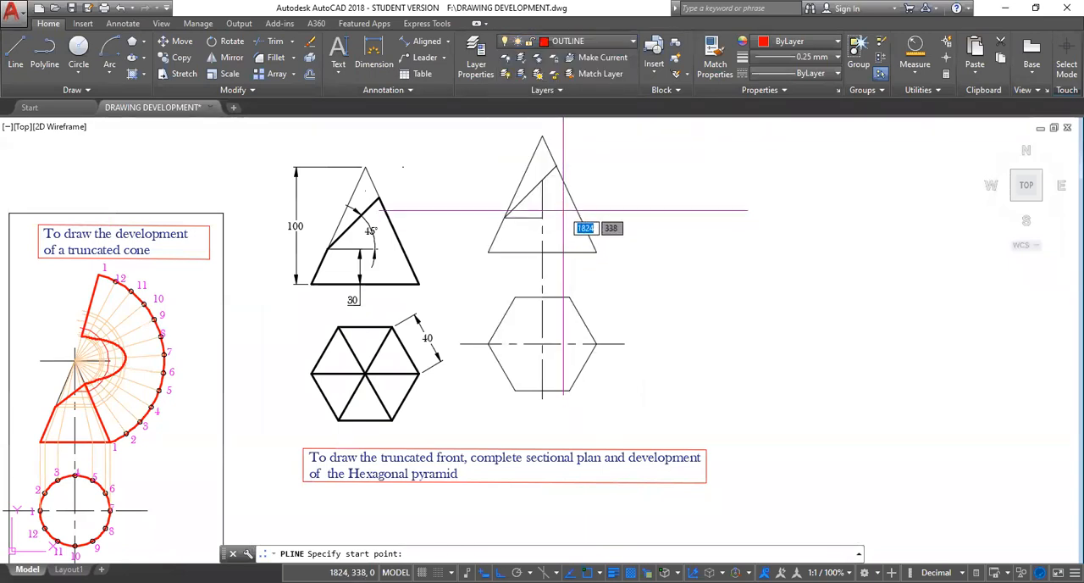
{"action": "left_click", "coordinate": [557, 165]}
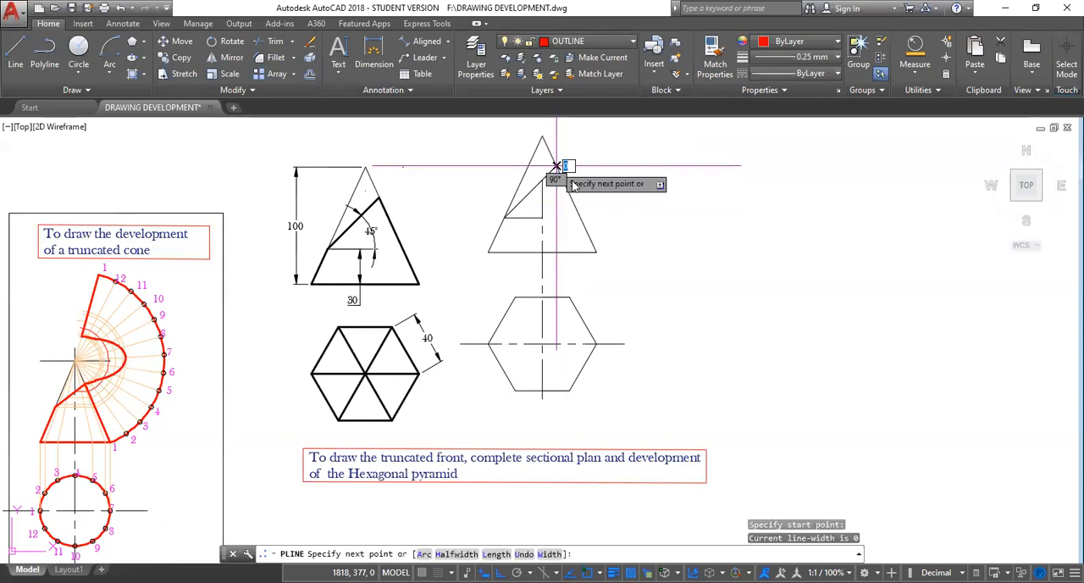
{"action": "left_click", "coordinate": [597, 252]}
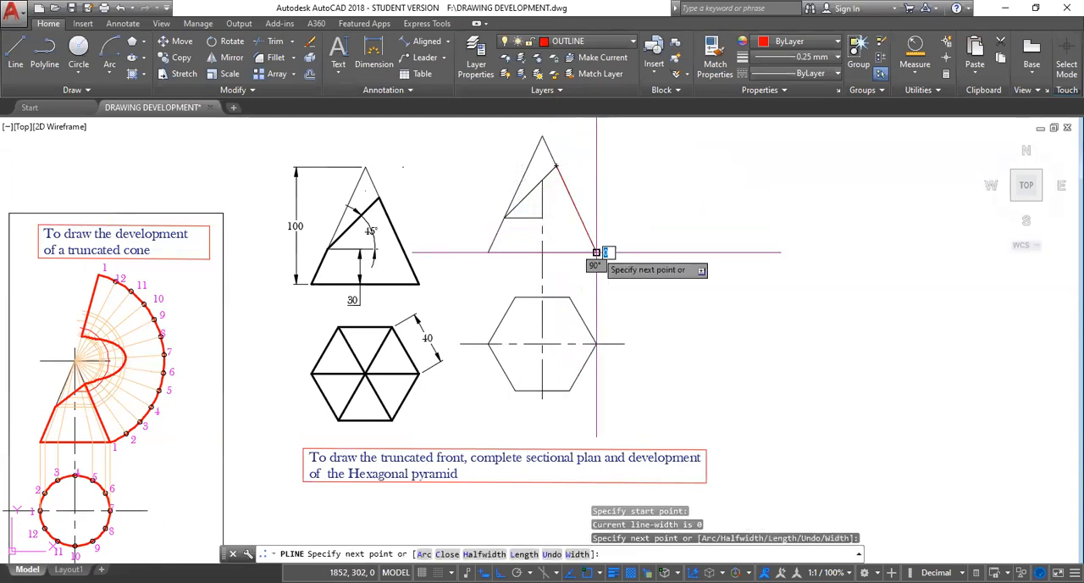
{"action": "left_click", "coordinate": [487, 251]}
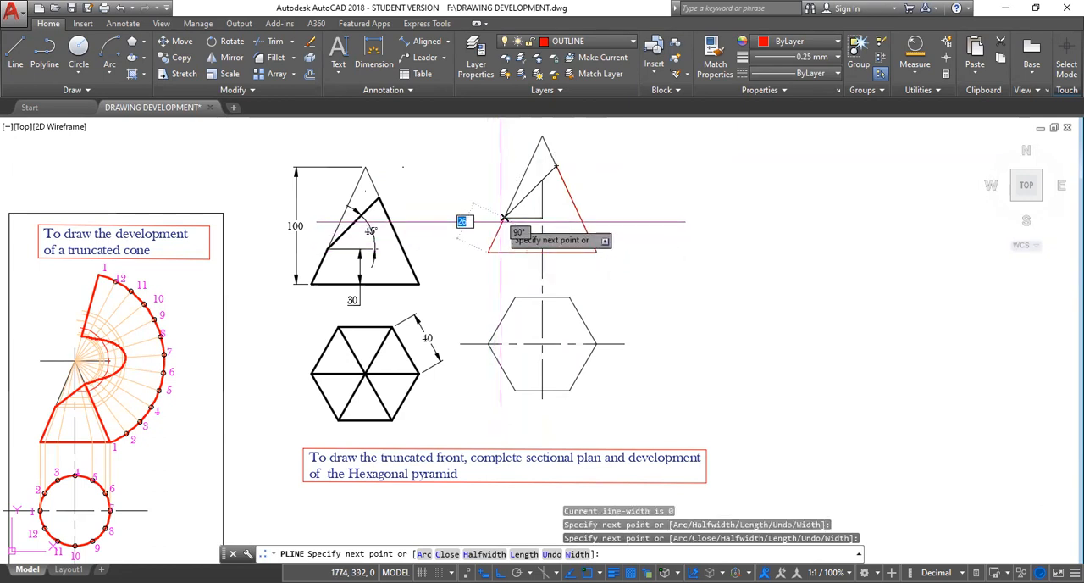
{"action": "left_click", "coordinate": [504, 218]}
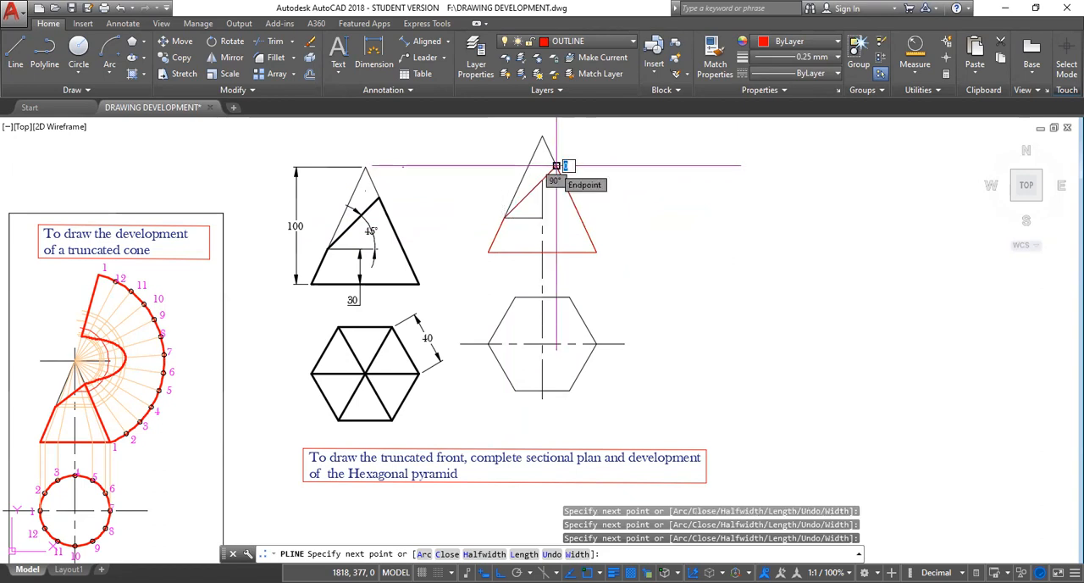
{"action": "left_click", "coordinate": [556, 166]}
{"action": "key", "text": "Escape"}
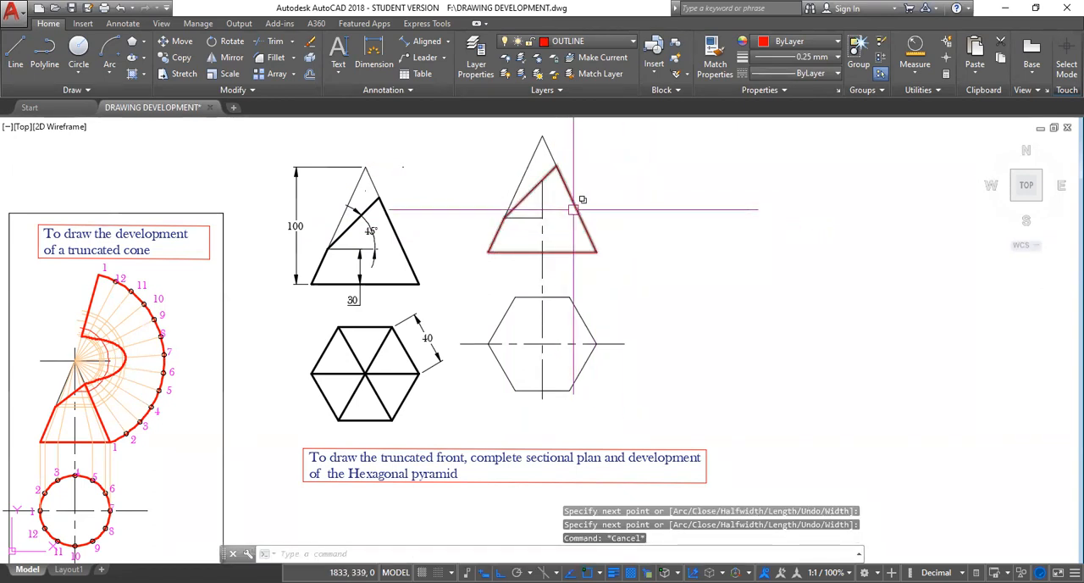
Apply a heavier lineweight to the truncated front view's outline polyline.
{"action": "left_click", "coordinate": [633, 44]}
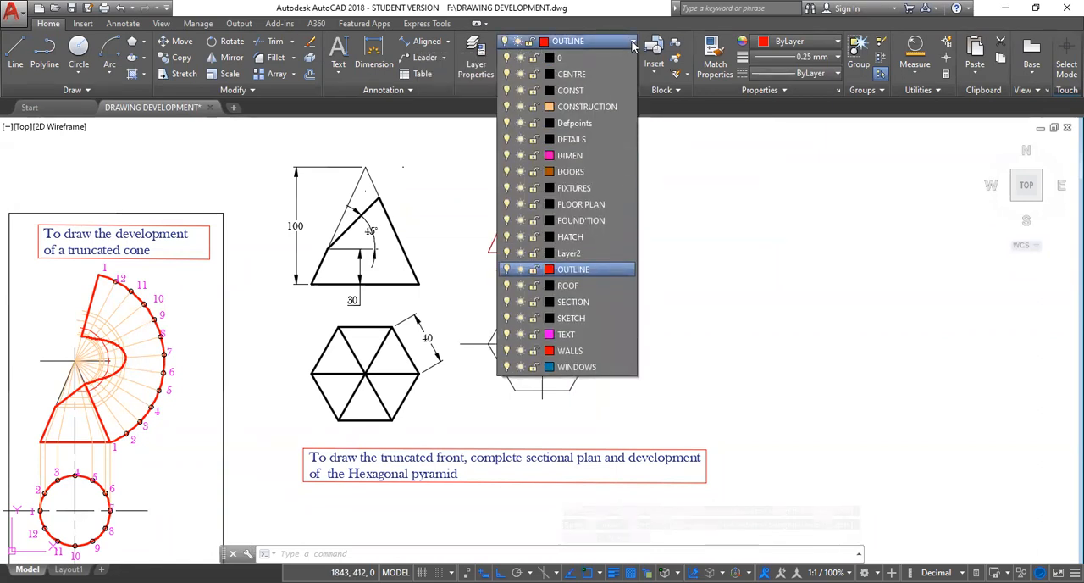
{"action": "left_click", "coordinate": [647, 141]}
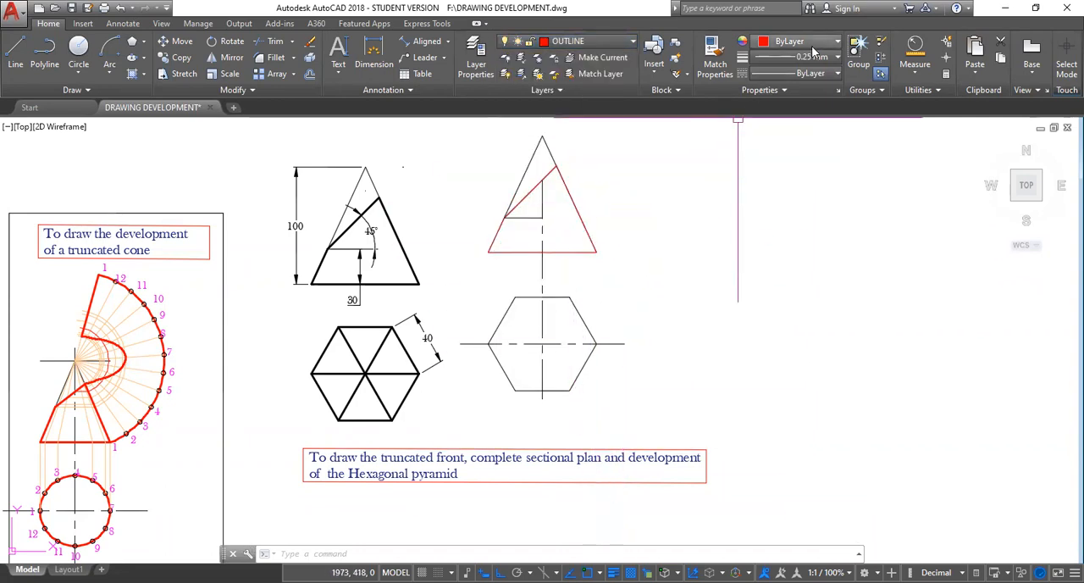
{"action": "left_click", "coordinate": [581, 219]}
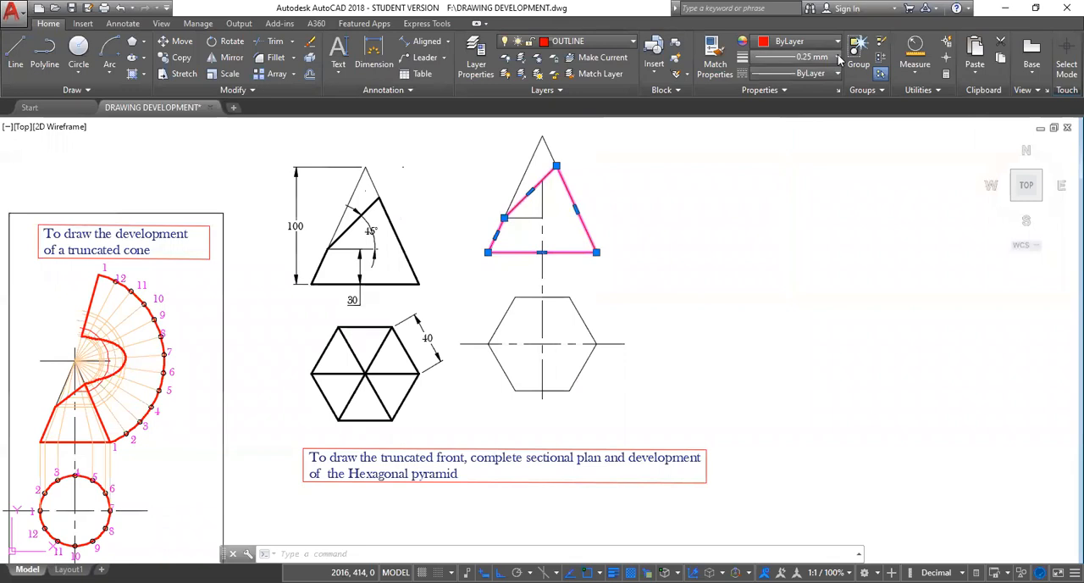
{"action": "left_click", "coordinate": [837, 57]}
{"action": "left_click", "coordinate": [786, 86]}
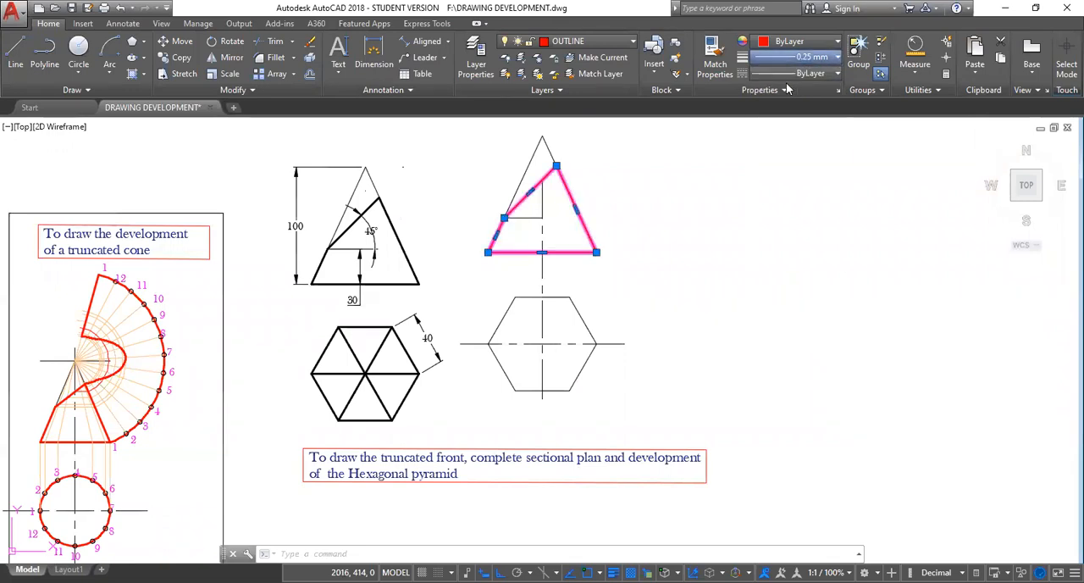
{"action": "key", "text": "Escape"}
{"action": "key", "text": "Escape"}
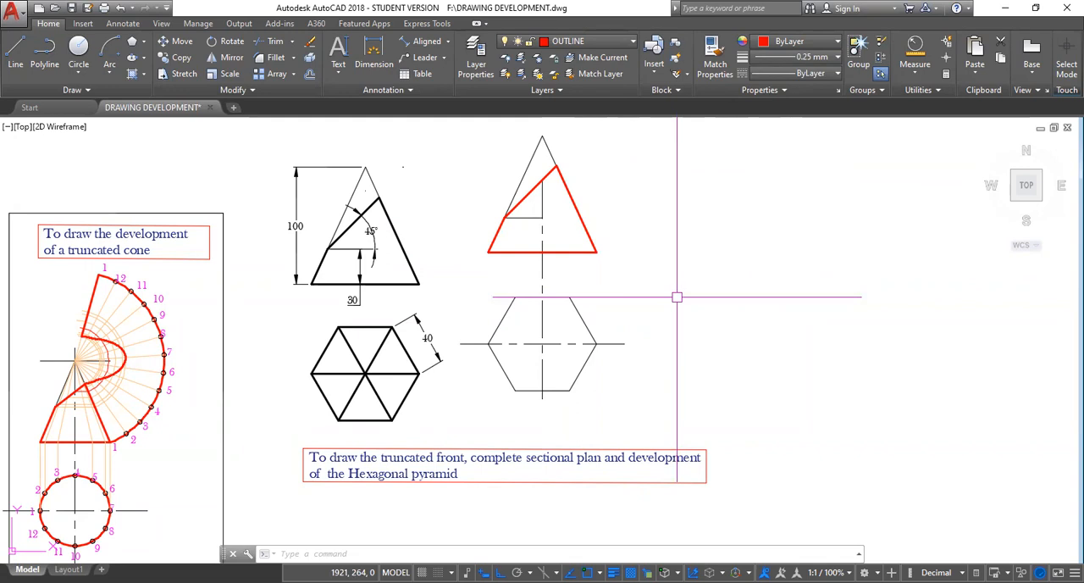
Match the properties of the front view's outline polyline onto the hexagonal plan.
{"action": "type", "text": "MA"}
{"action": "key", "text": "Return"}
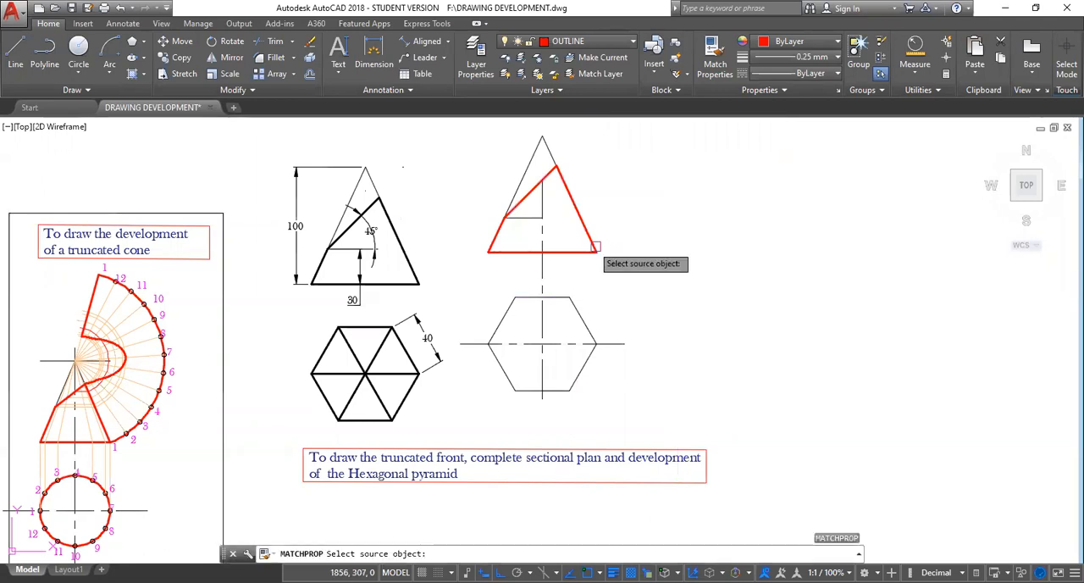
{"action": "left_click", "coordinate": [601, 228]}
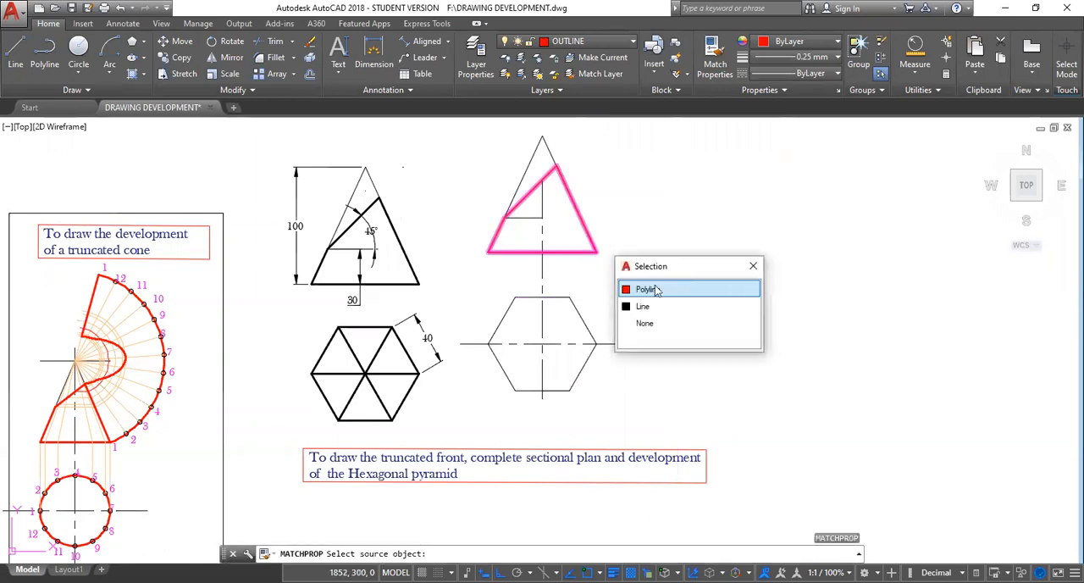
{"action": "left_click", "coordinate": [726, 293]}
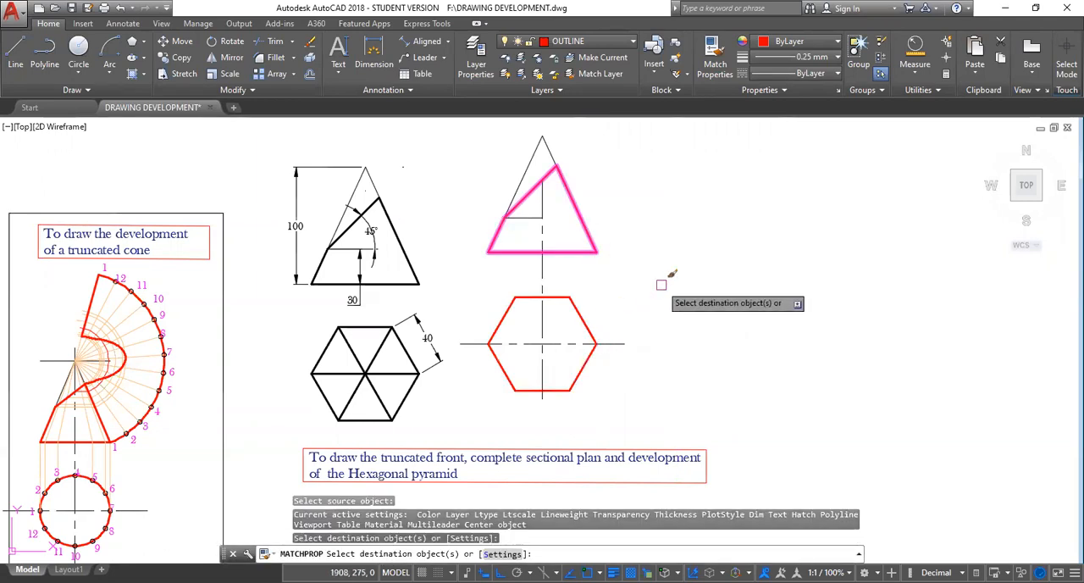
{"action": "key", "text": "Escape"}
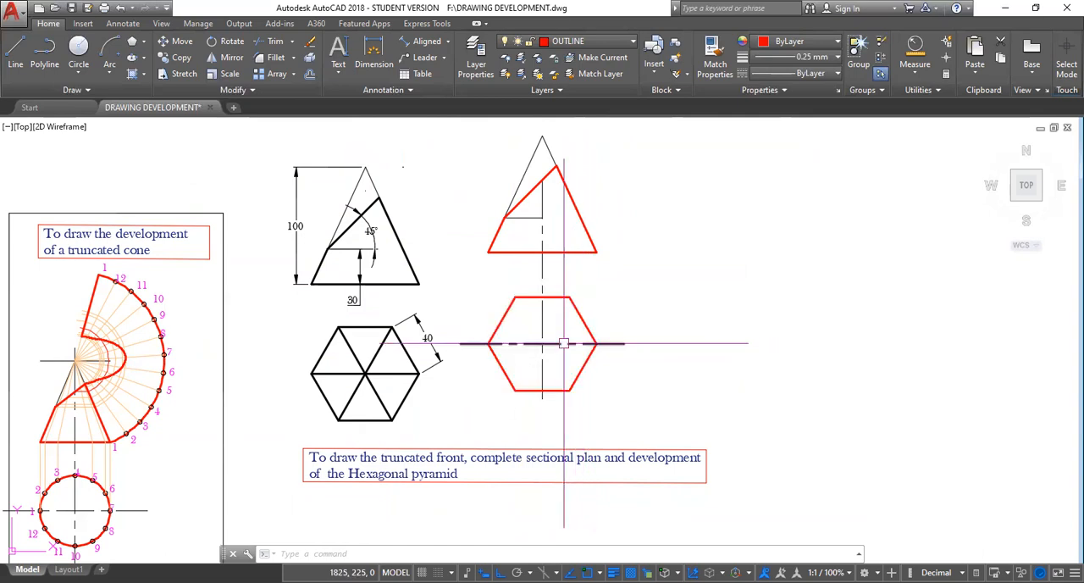
Make the CONST layer current and draw a line from the hexagonal plan's upper-right corner to its centre.
{"action": "left_click", "coordinate": [634, 41]}
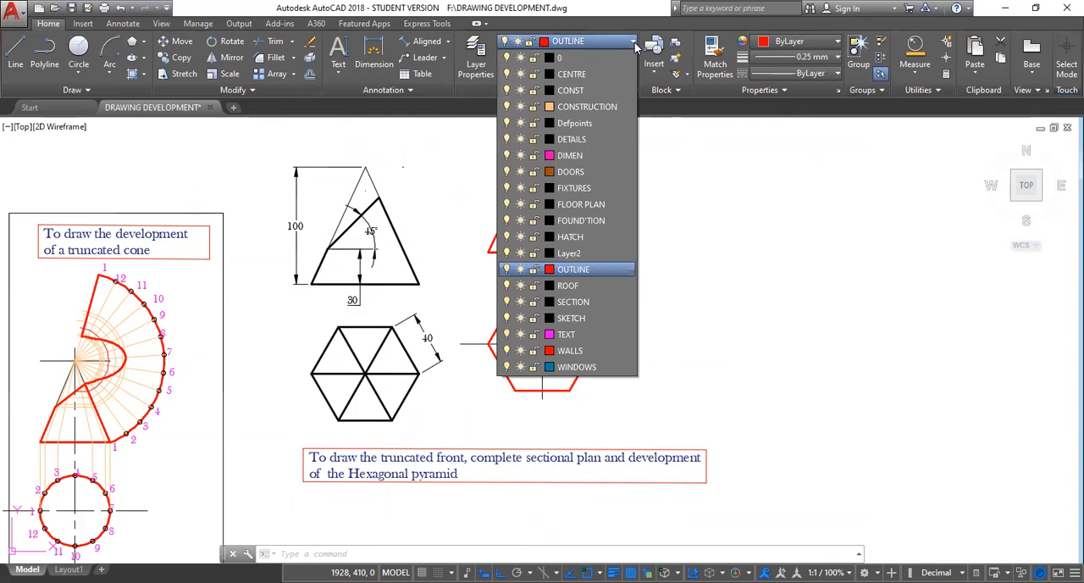
{"action": "left_click", "coordinate": [584, 90]}
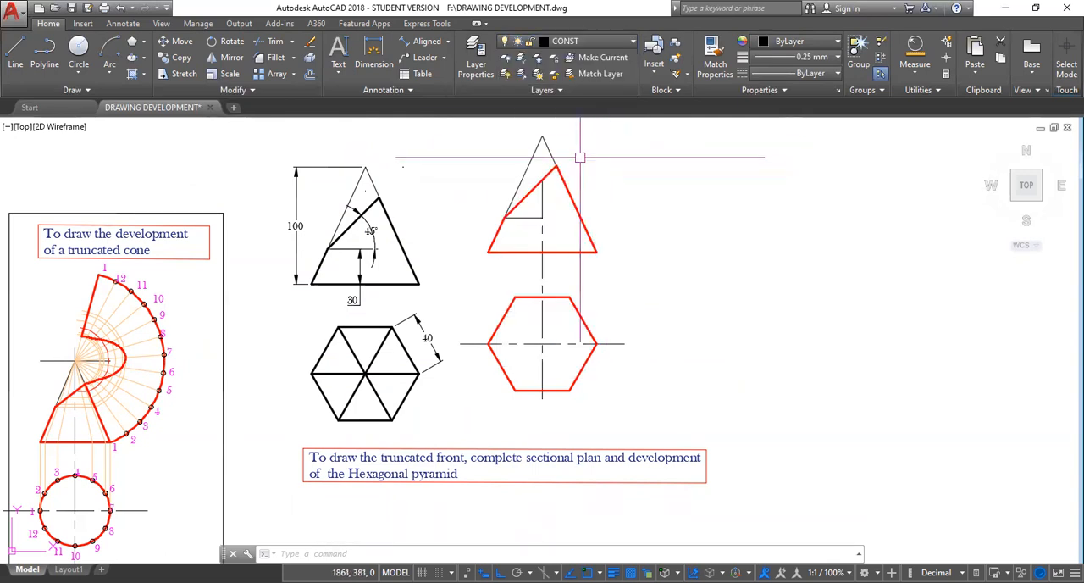
{"action": "left_click", "coordinate": [15, 51]}
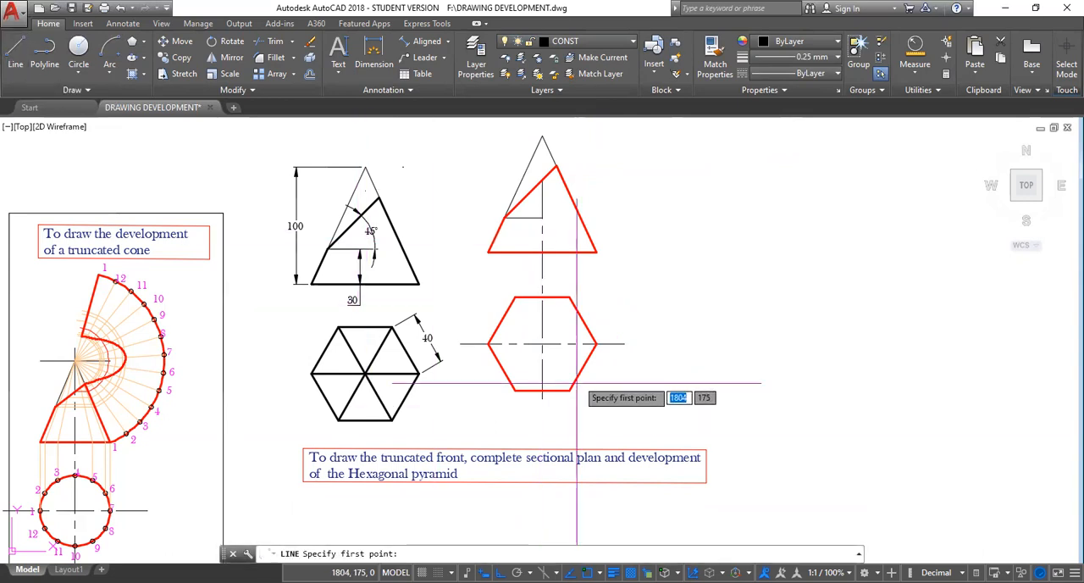
{"action": "left_click", "coordinate": [569, 297]}
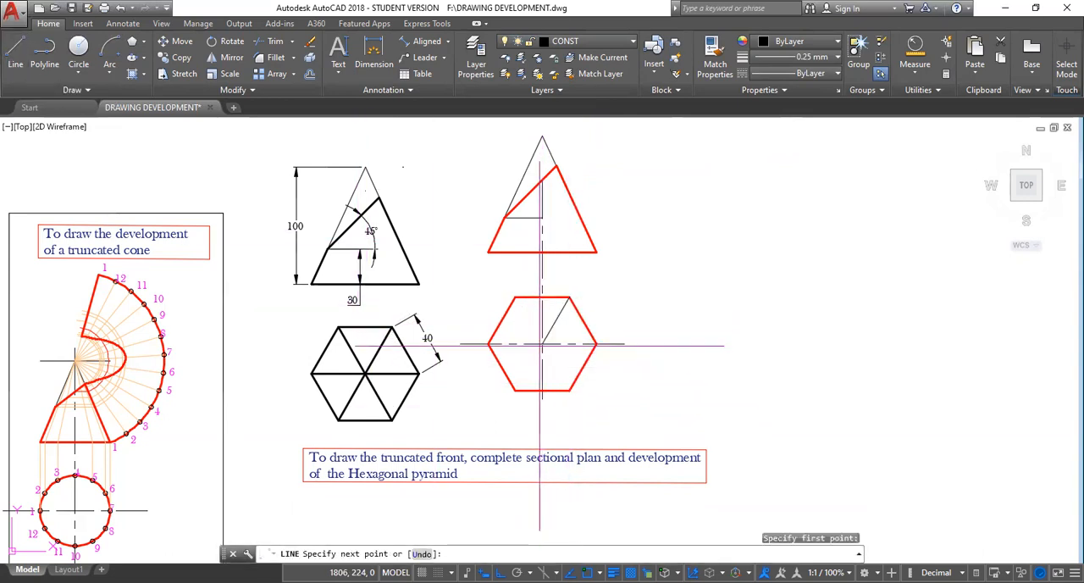
{"action": "left_click", "coordinate": [542, 344]}
{"action": "key", "text": "Escape"}
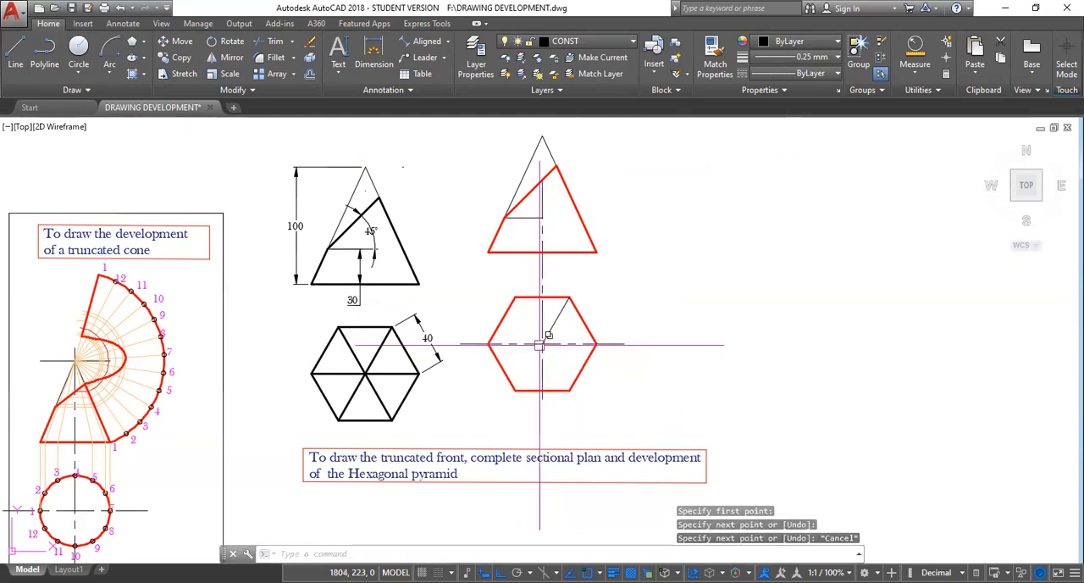
Turn Ortho off and draw a diagonal from the hexagon's upper-left corner to its lower-right corner.
{"action": "left_click", "coordinate": [500, 572]}
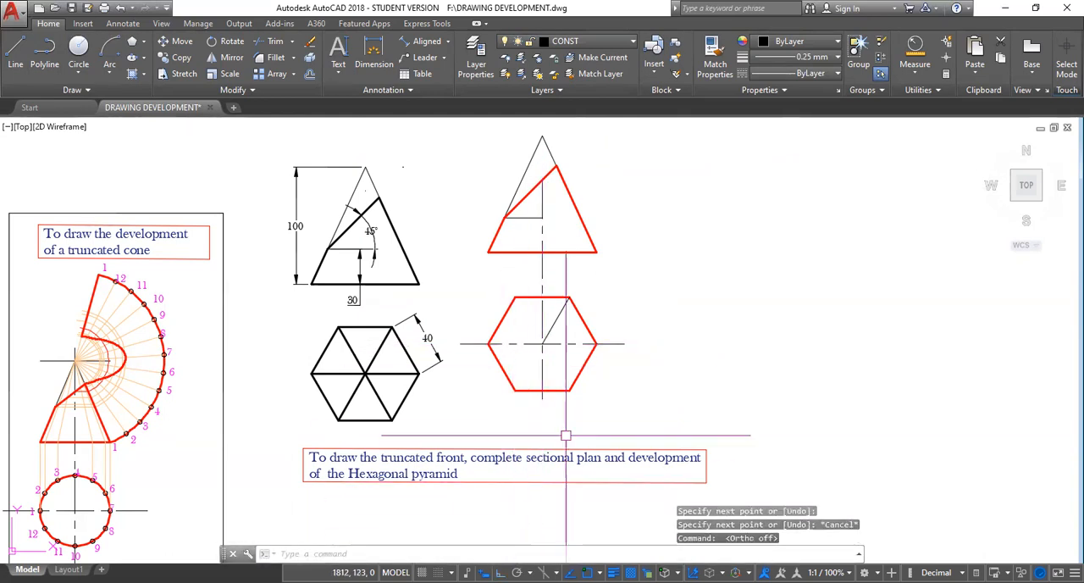
{"action": "key", "text": "Return"}
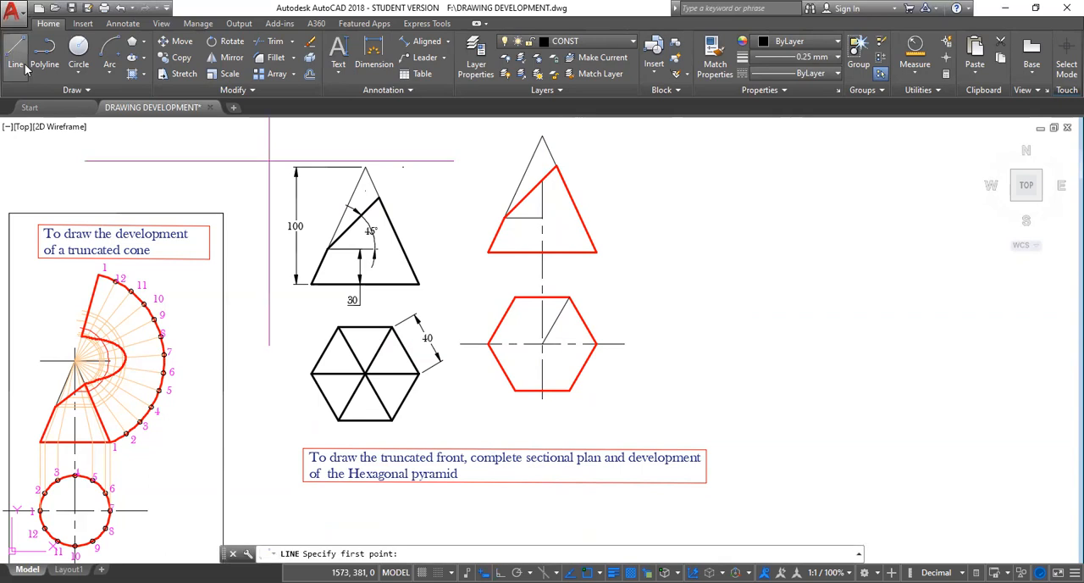
{"action": "left_click", "coordinate": [515, 298]}
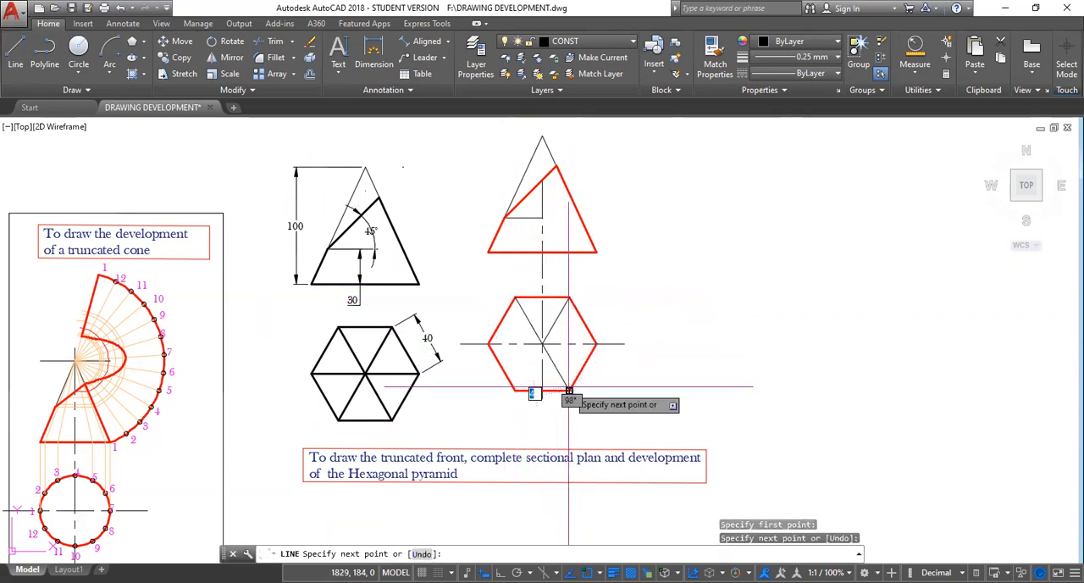
{"action": "left_click", "coordinate": [569, 387]}
{"action": "key", "text": "Escape"}
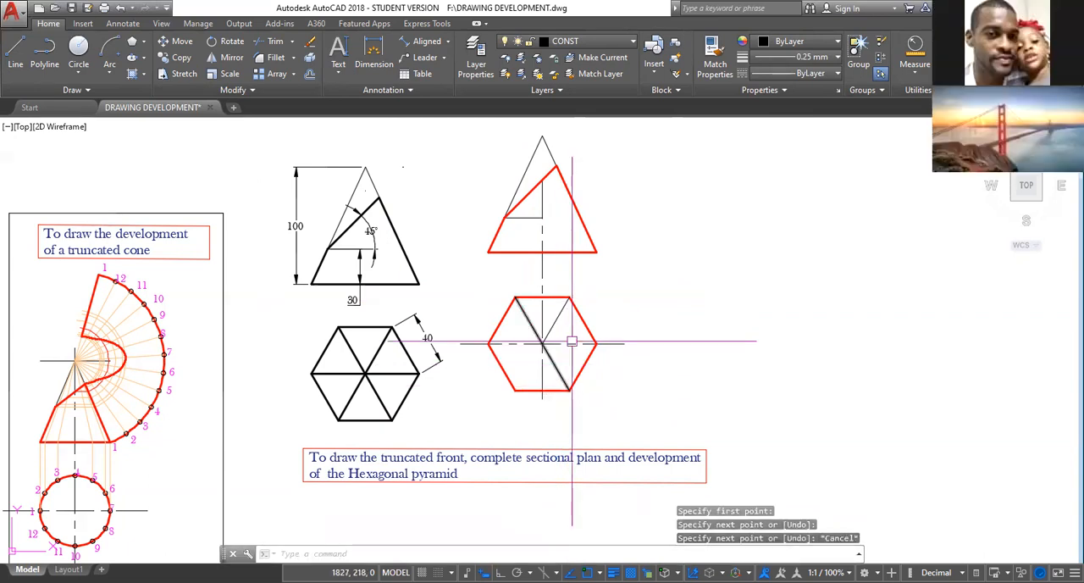
Draw a diagonal line from the hexagon's upper-right corner to its lower-left corner.
{"action": "key", "text": "Return"}
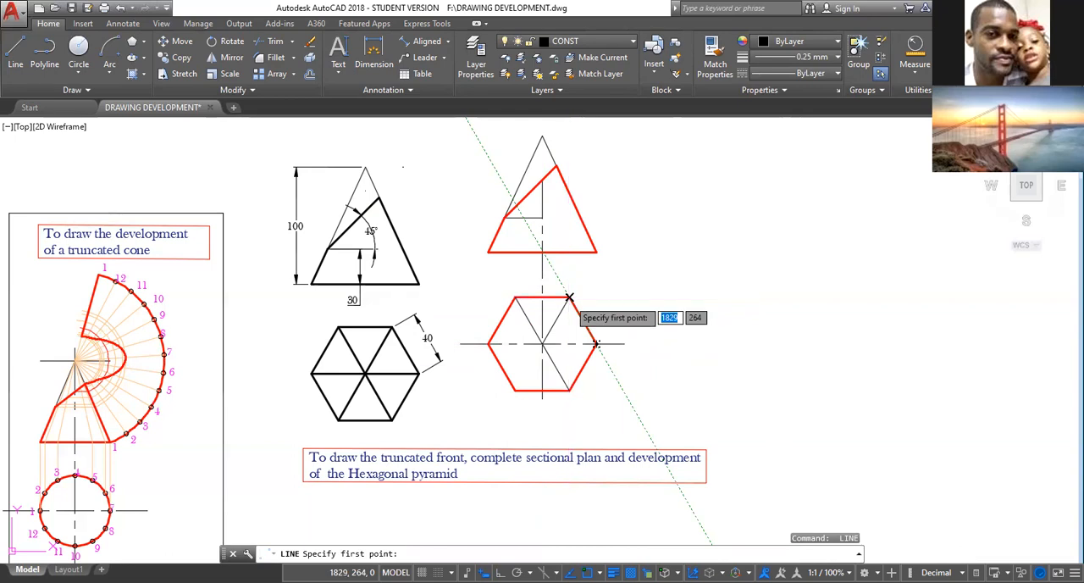
{"action": "left_click", "coordinate": [569, 298]}
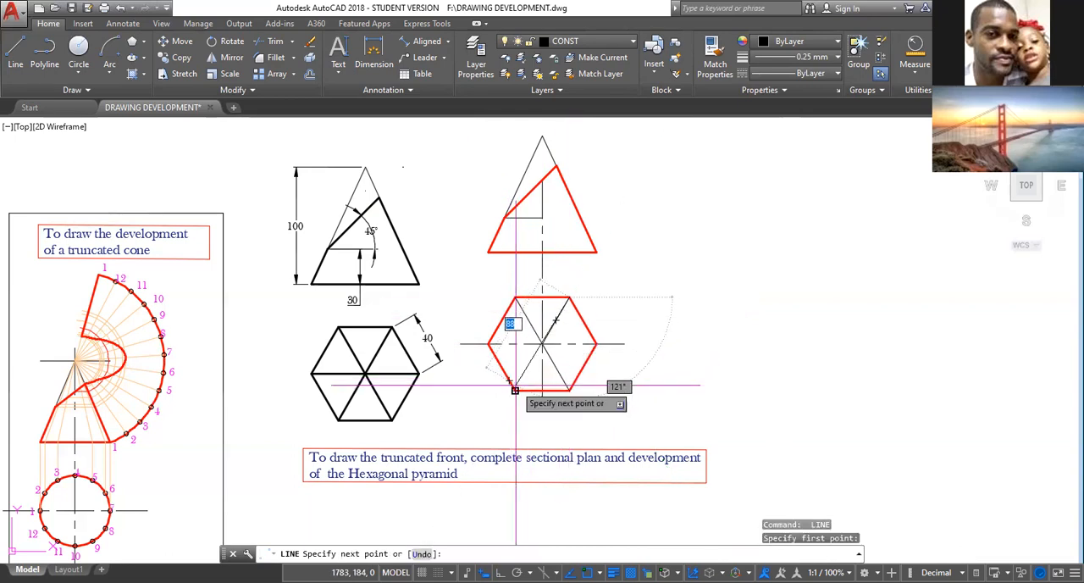
{"action": "left_click", "coordinate": [515, 389]}
{"action": "key", "text": "Escape"}
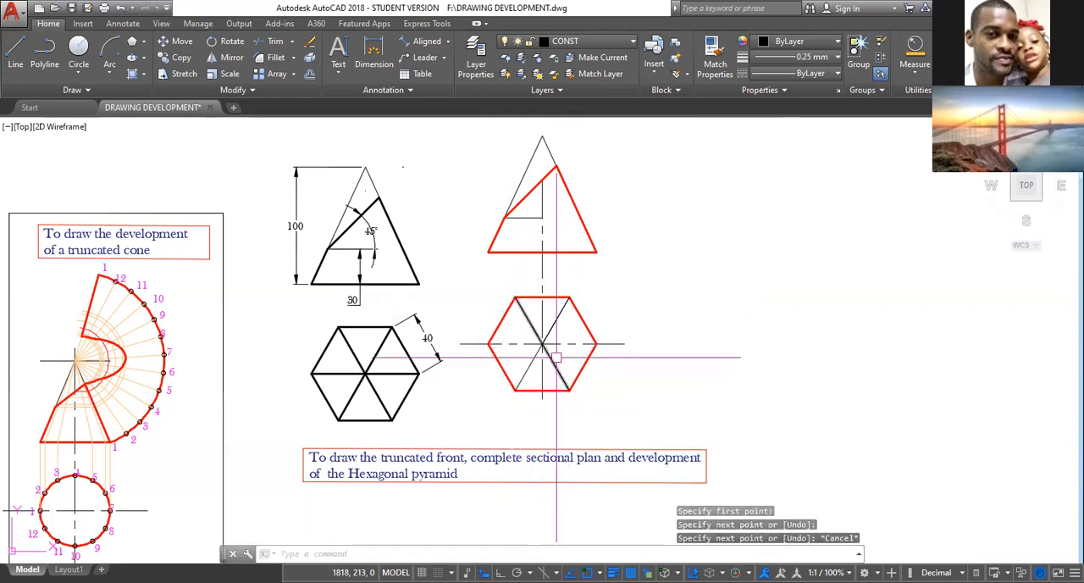
Draw a horizontal line across the hexagon from its right corner to its left corner.
{"action": "key", "text": "Return"}
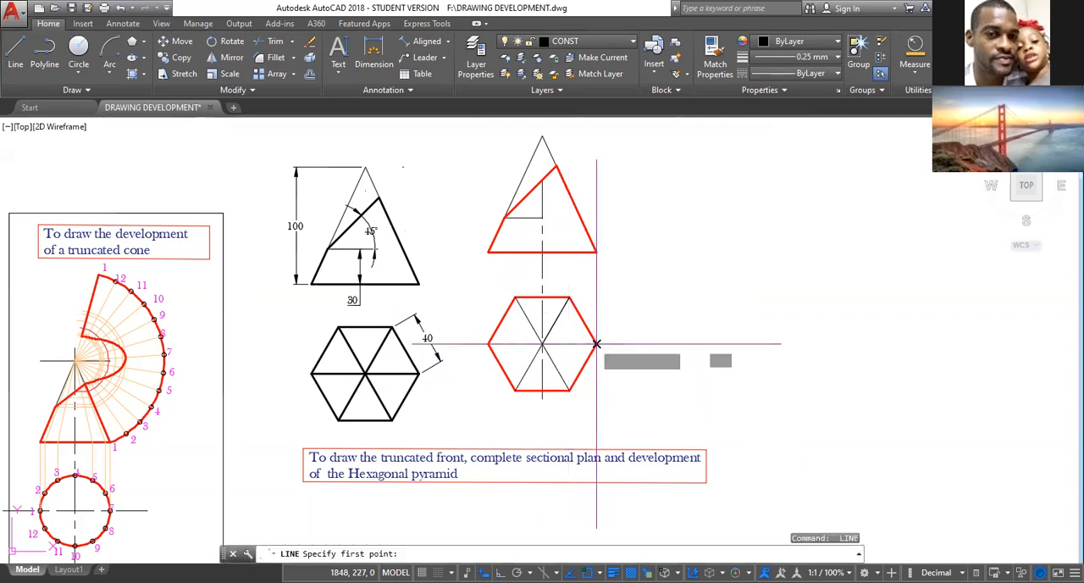
{"action": "left_click", "coordinate": [596, 344]}
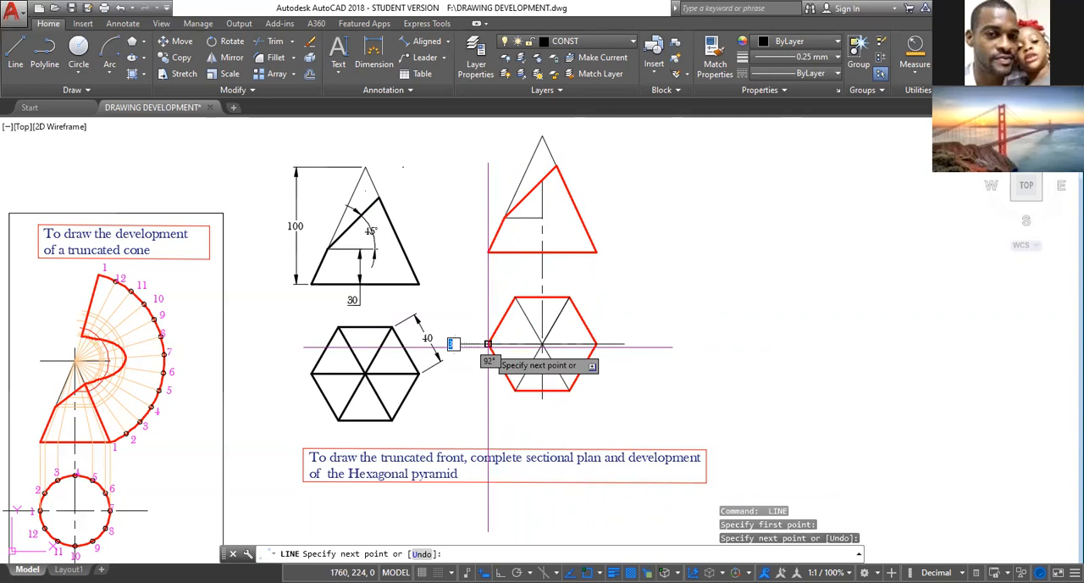
{"action": "key", "text": "Escape"}
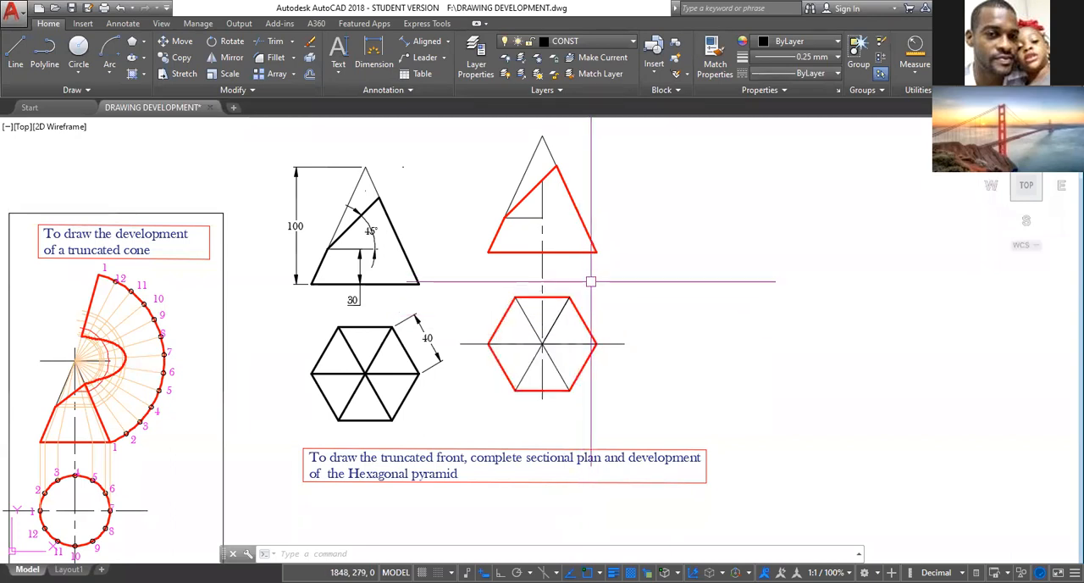
{"action": "scroll", "coordinate": [590, 288], "scroll_direction": "up", "scroll_amount": 3}
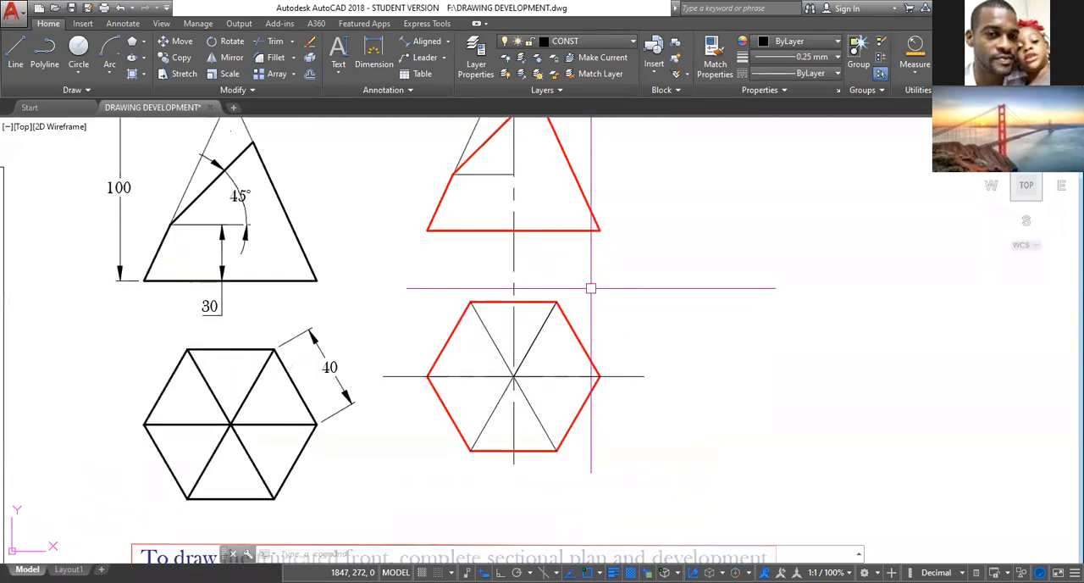
{"action": "scroll", "coordinate": [605, 310], "scroll_direction": "down", "scroll_amount": 3}
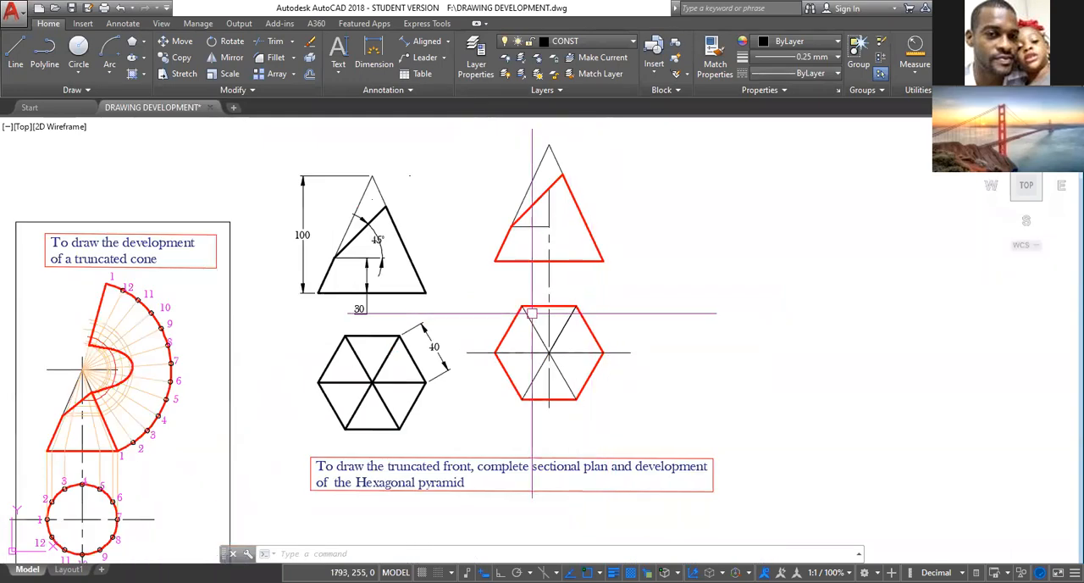
Make the TEXT layer current and start single-line text near the hexagon's lower-left corner with height 6 and rotation 0.
{"action": "left_click", "coordinate": [632, 43]}
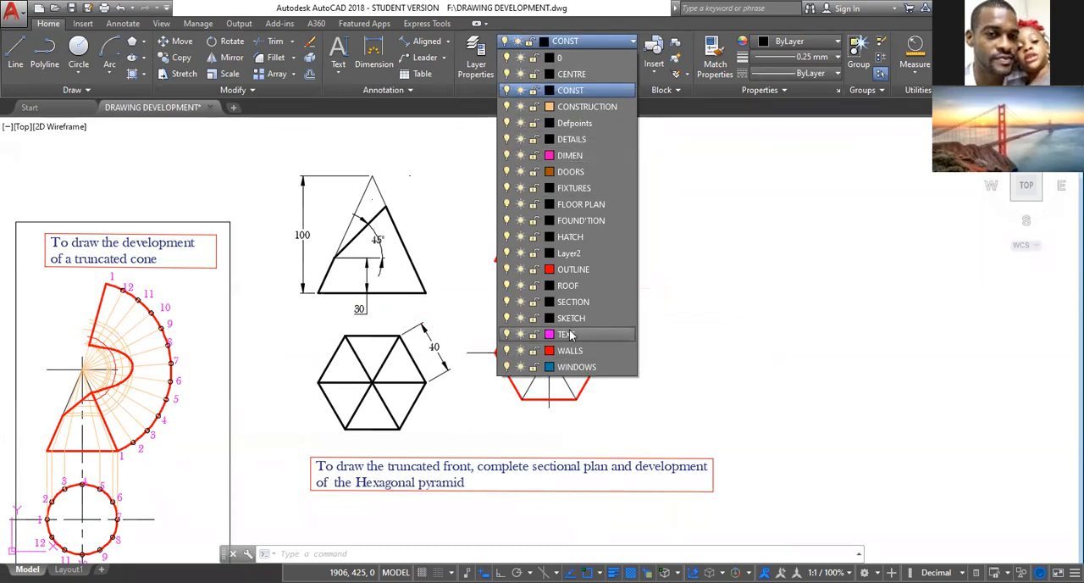
{"action": "left_click", "coordinate": [568, 334]}
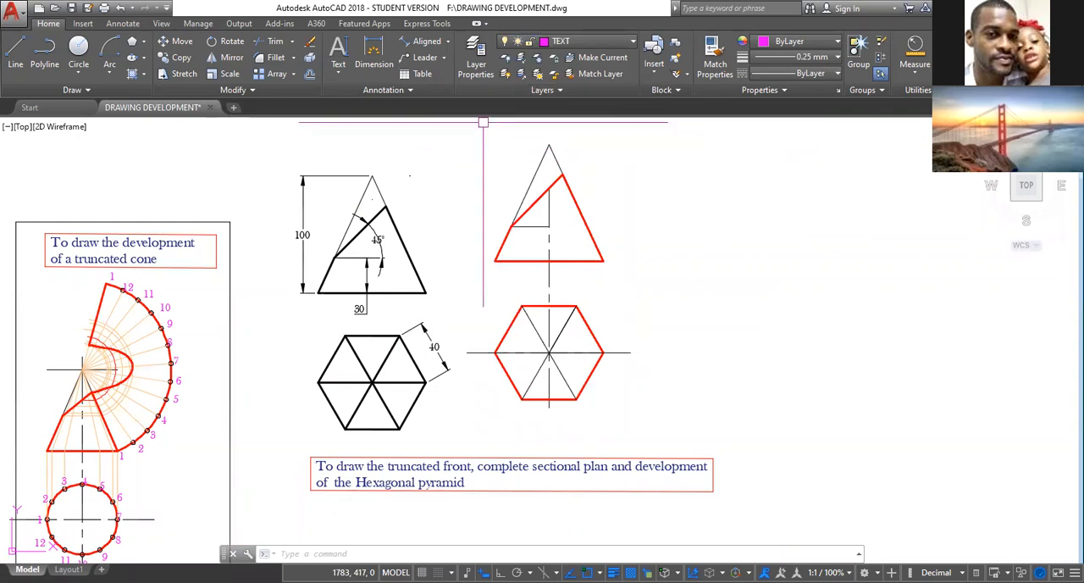
{"action": "left_click", "coordinate": [339, 72]}
{"action": "left_click", "coordinate": [311, 123]}
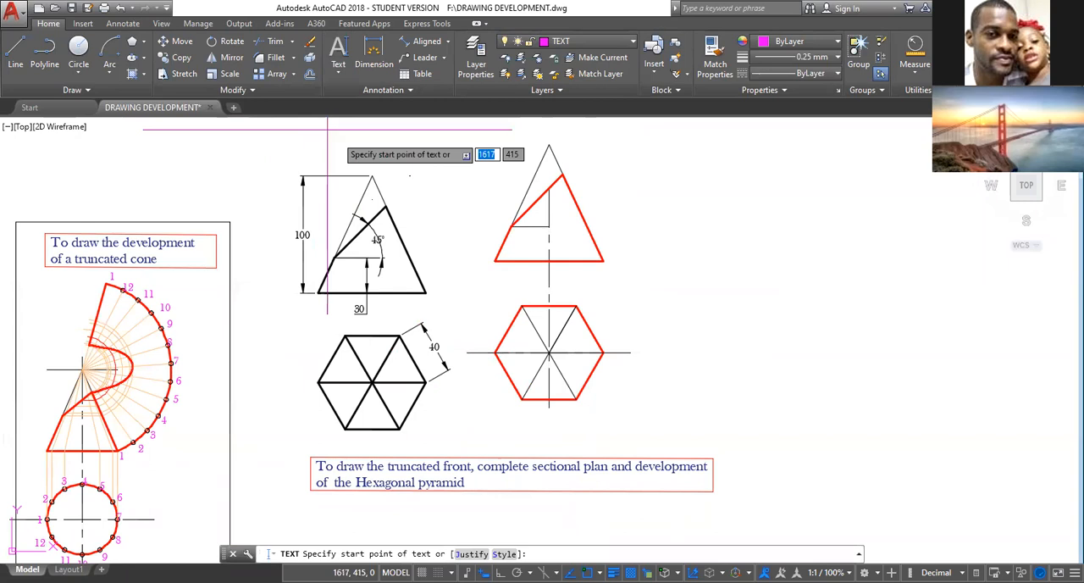
{"action": "mouse_move", "coordinate": [487, 397]}
{"action": "middle_mouse_down"}
{"action": "mouse_move", "coordinate": [501, 371]}
{"action": "mouse_move", "coordinate": [447, 294]}
{"action": "middle_mouse_up"}
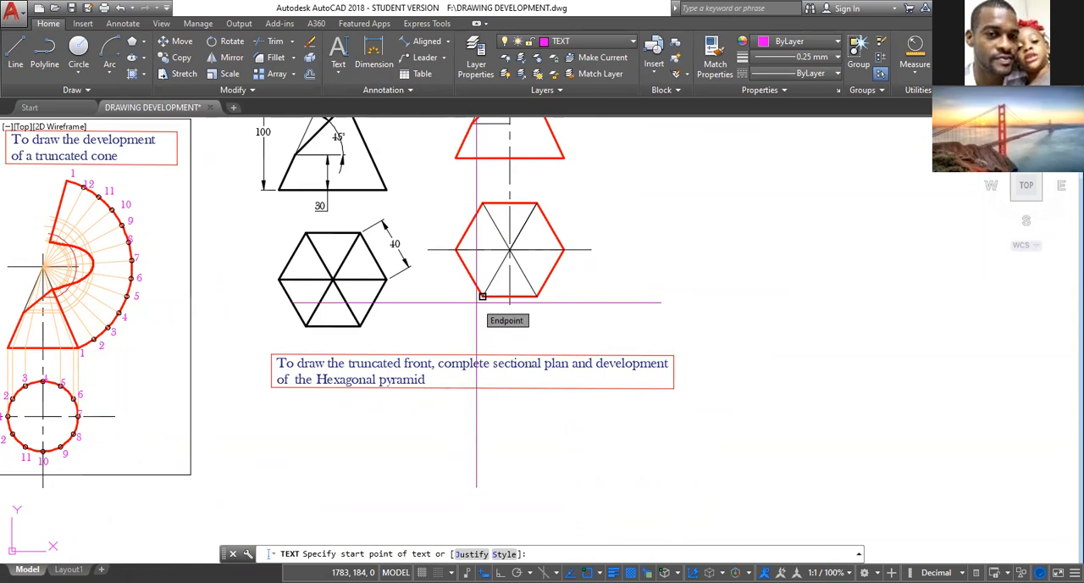
{"action": "scroll", "coordinate": [482, 295], "scroll_direction": "up", "scroll_amount": 2}
{"action": "left_click", "coordinate": [482, 302]}
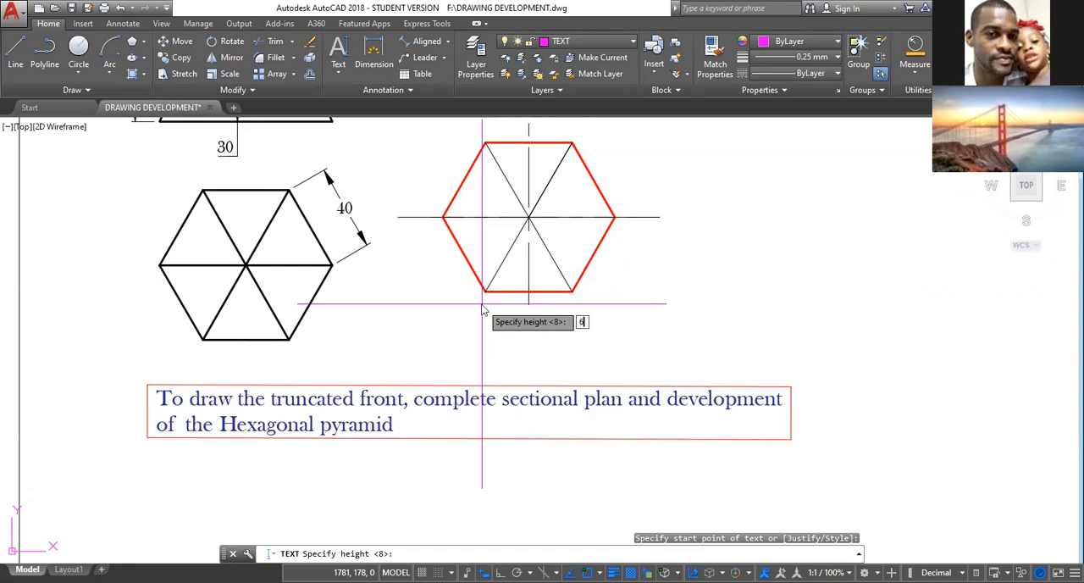
{"action": "type", "text": "6"}
{"action": "key", "text": "Return"}
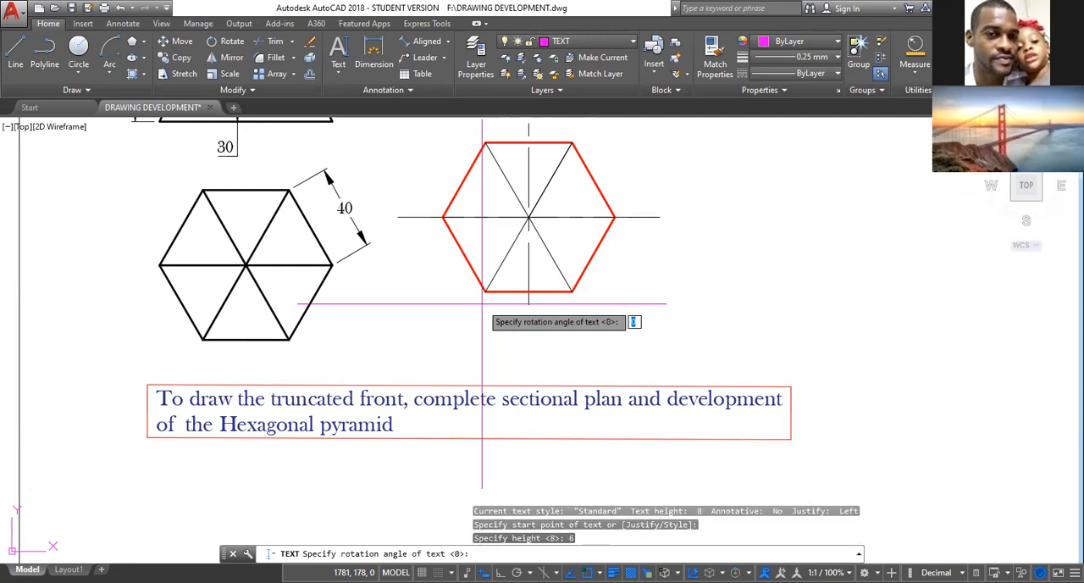
{"action": "key", "text": "Return"}
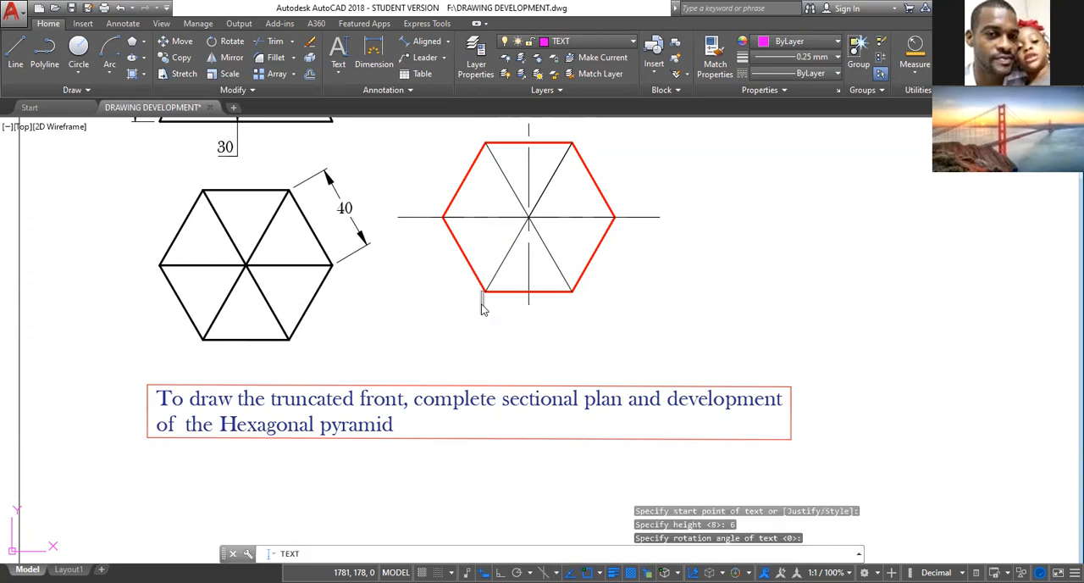
Number the hexagon's corners counterclockwise, from 1 at the right corner to 6 at the lower-right corner.
{"action": "left_click", "coordinate": [624, 219]}
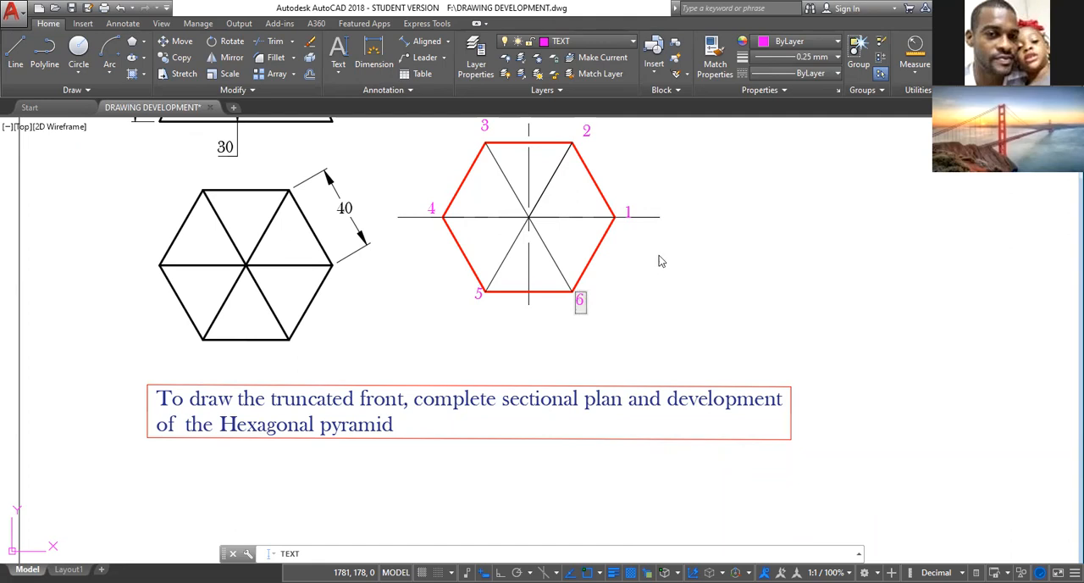
{"action": "middle_click_drag", "start_coordinate": [674, 246], "coordinate": [628, 347]}
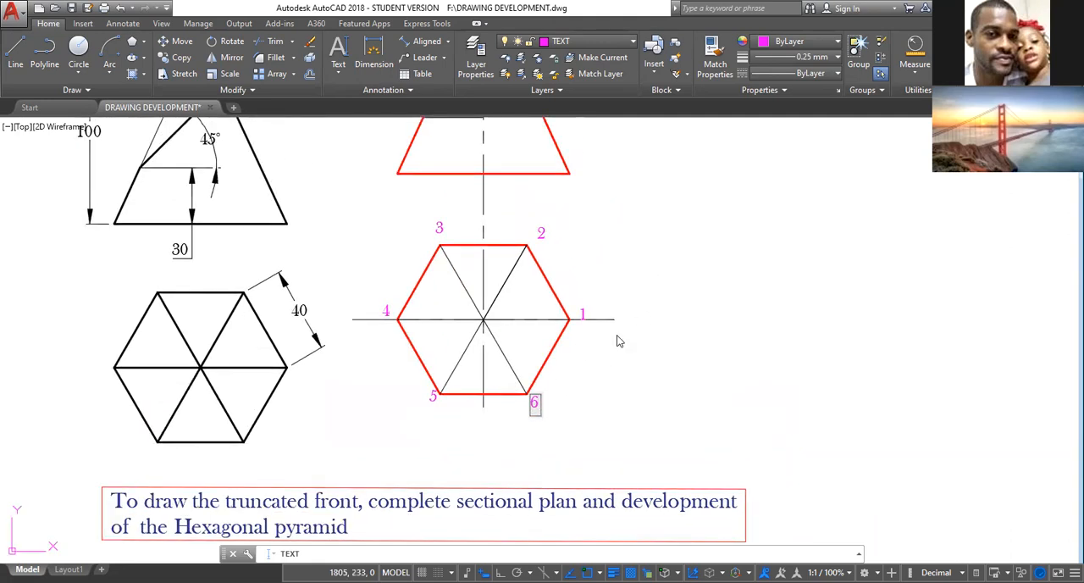
{"action": "scroll", "coordinate": [617, 339], "scroll_direction": "down", "scroll_amount": 2}
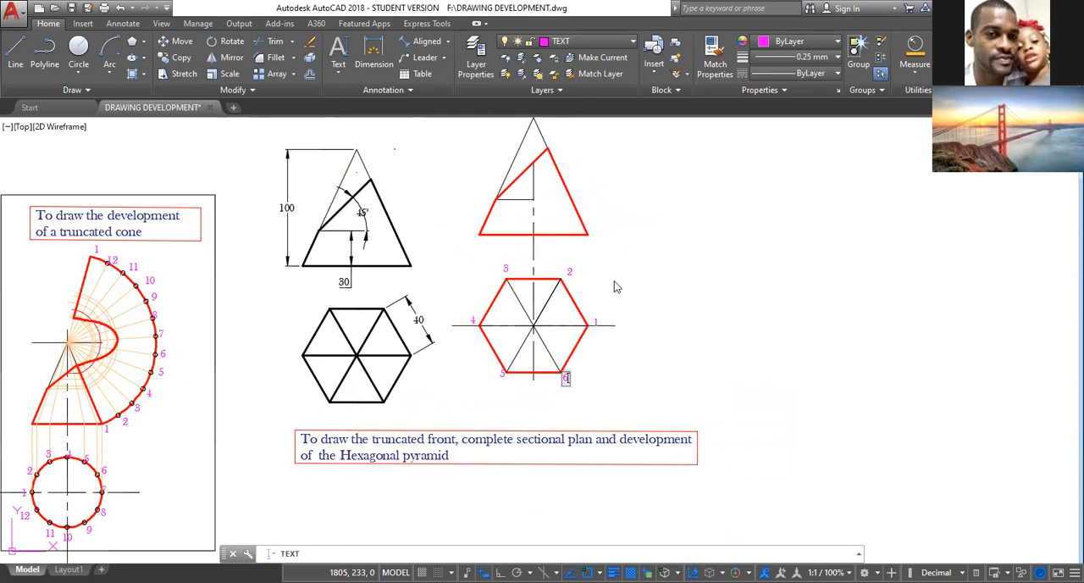
{"action": "key", "text": "Escape"}
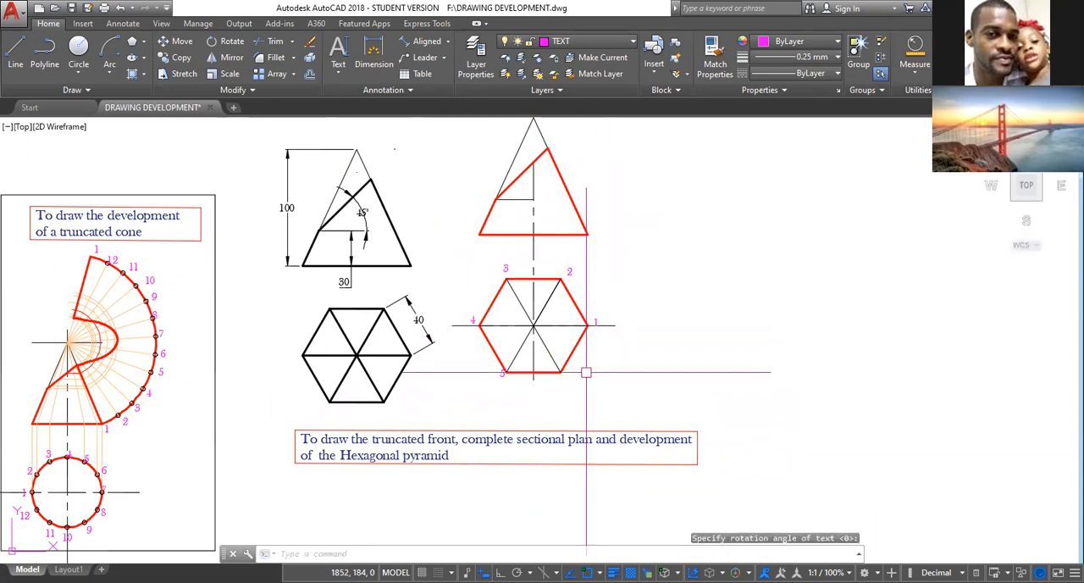
Copy the label 1 from the hexagon's right corner to its unlabelled lower-right corner.
{"action": "scroll", "coordinate": [580, 373], "scroll_direction": "up", "scroll_amount": 2}
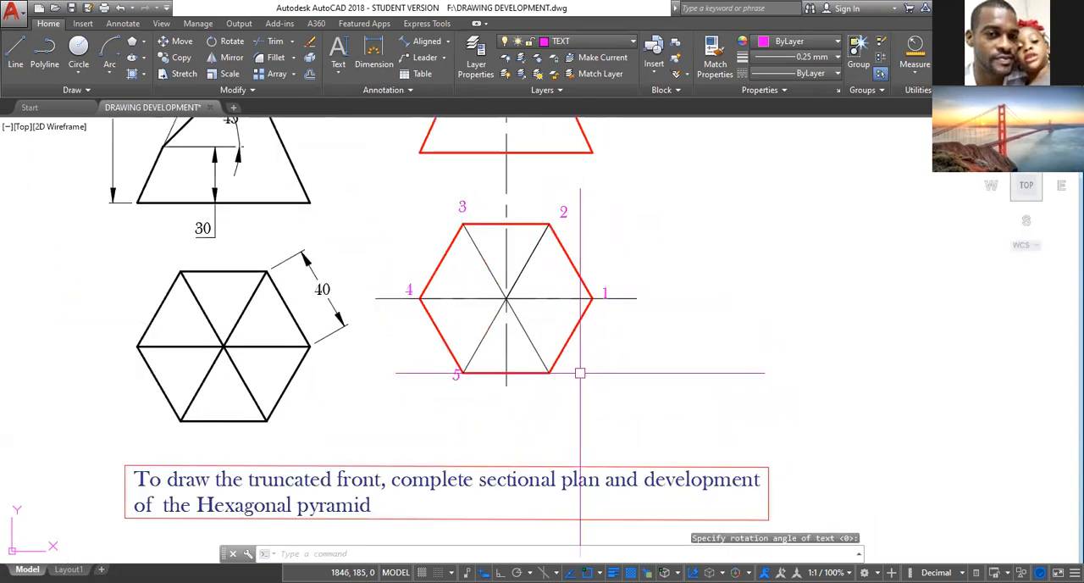
{"action": "left_click", "coordinate": [607, 289]}
{"action": "type", "text": "co"}
{"action": "key", "text": "Return"}
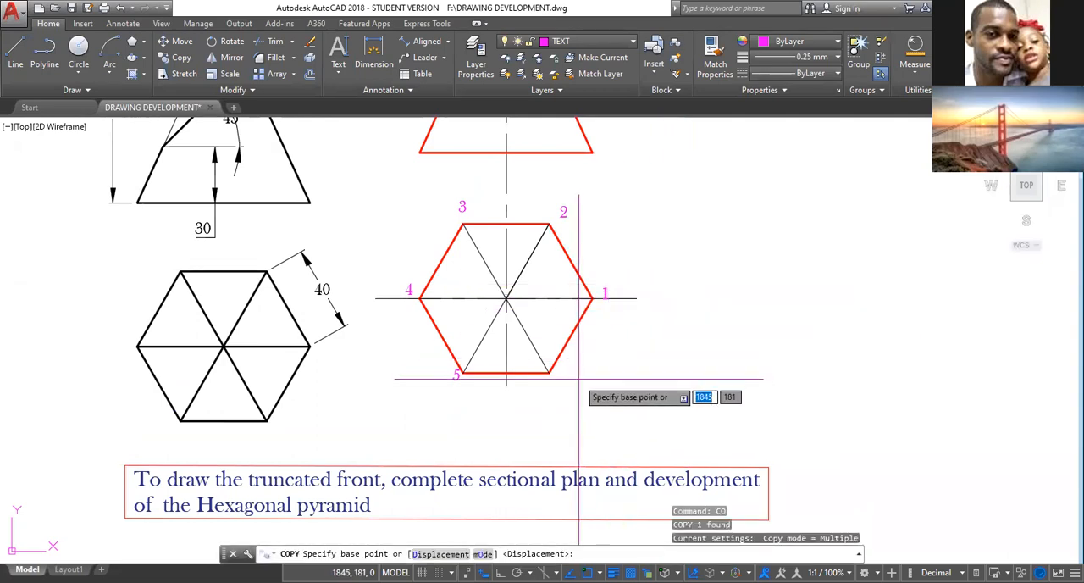
{"action": "left_click", "coordinate": [603, 298]}
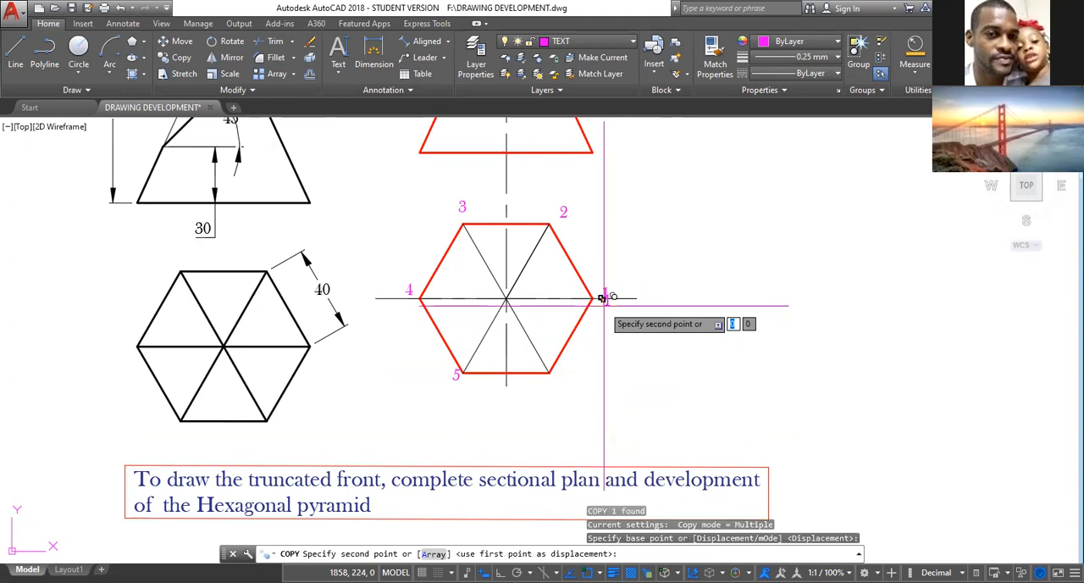
{"action": "left_click", "coordinate": [554, 371]}
{"action": "key", "text": "Escape"}
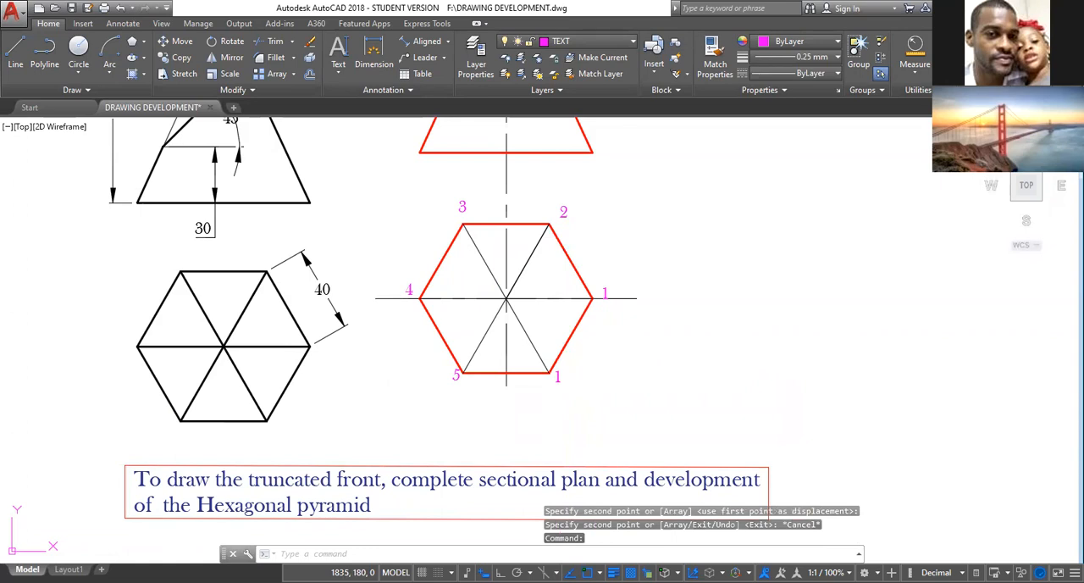
Change the text of the copied label at the hexagon's lower-right corner to 6.
{"action": "double_click", "coordinate": [558, 377]}
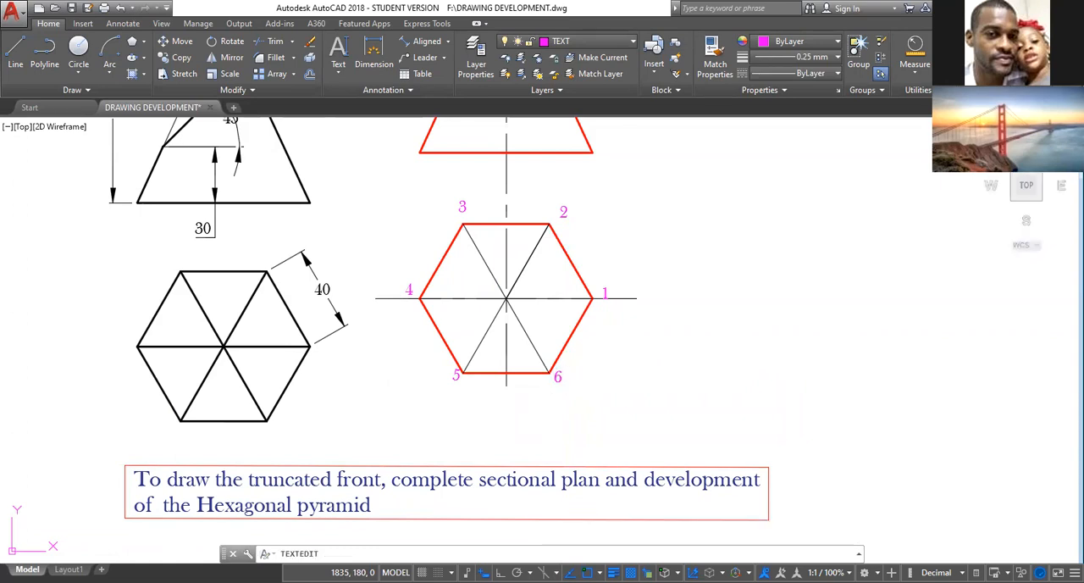
{"action": "type", "text": "6"}
{"action": "left_click", "coordinate": [658, 373]}
{"action": "key", "text": "Escape"}
{"action": "scroll", "coordinate": [605, 364], "scroll_direction": "down", "scroll_amount": 2}
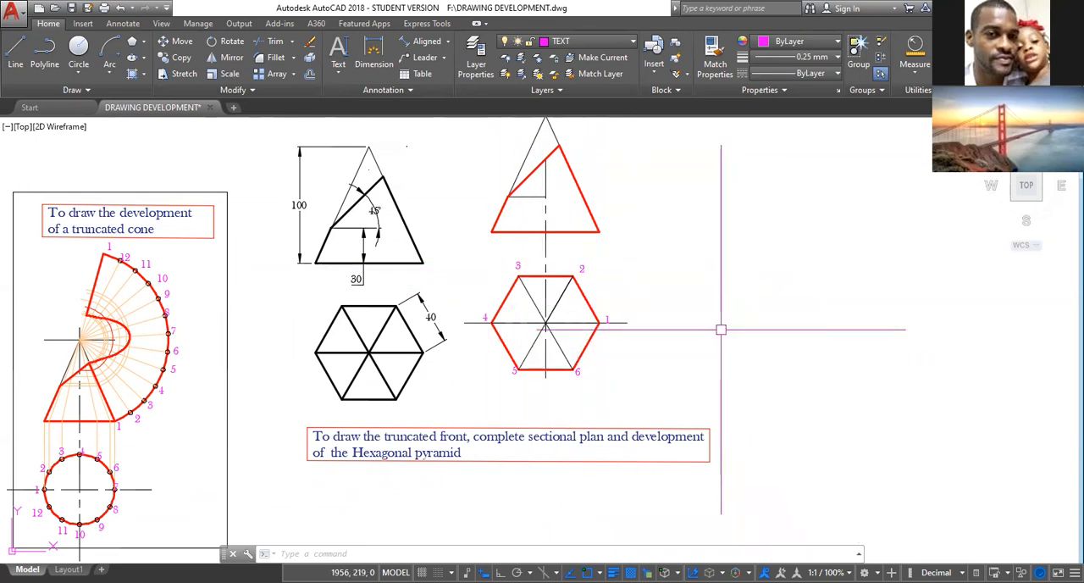
{"action": "type", "text": "l"}
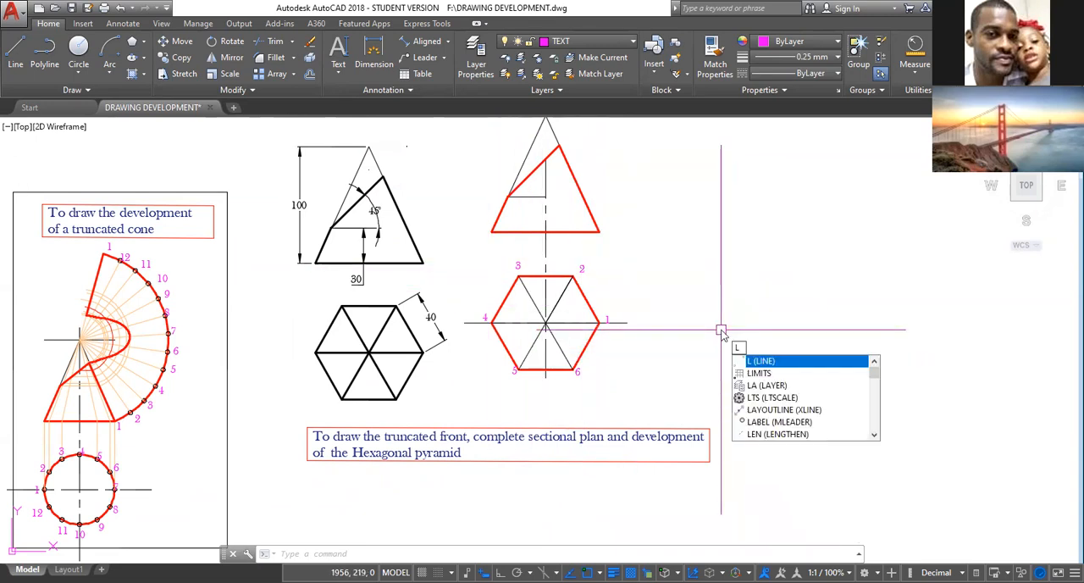
{"action": "key", "text": "Return"}
{"action": "middle_click_drag", "start_coordinate": [658, 322], "coordinate": [622, 387]}
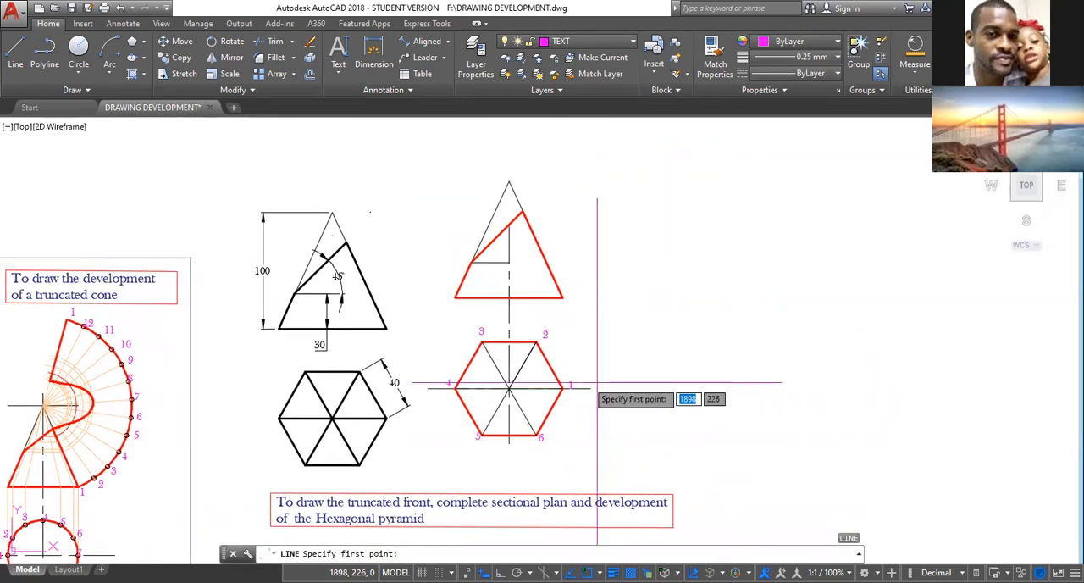
{"action": "left_click", "coordinate": [536, 342]}
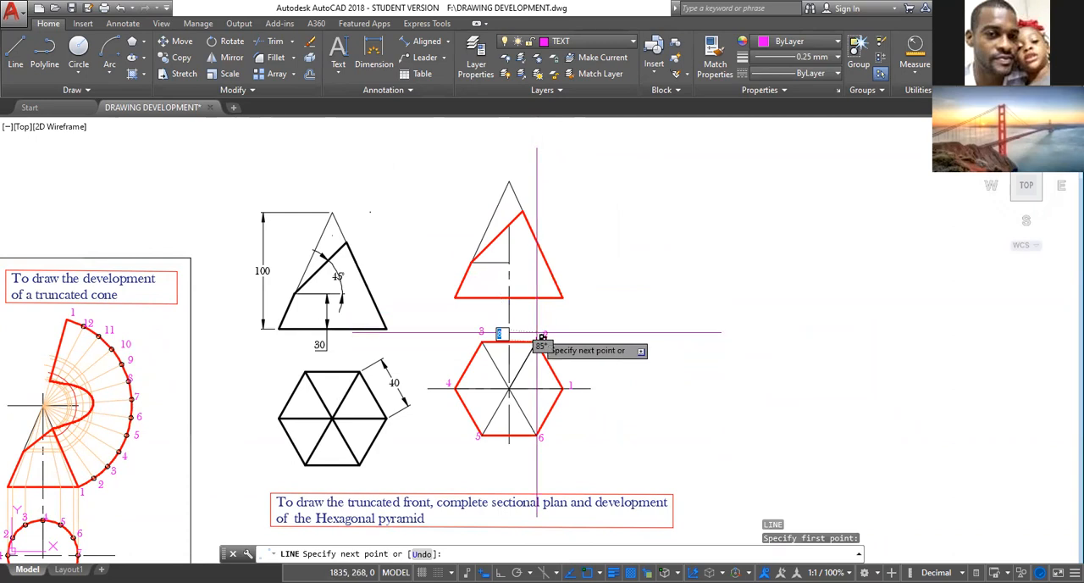
{"action": "key", "text": "Escape"}
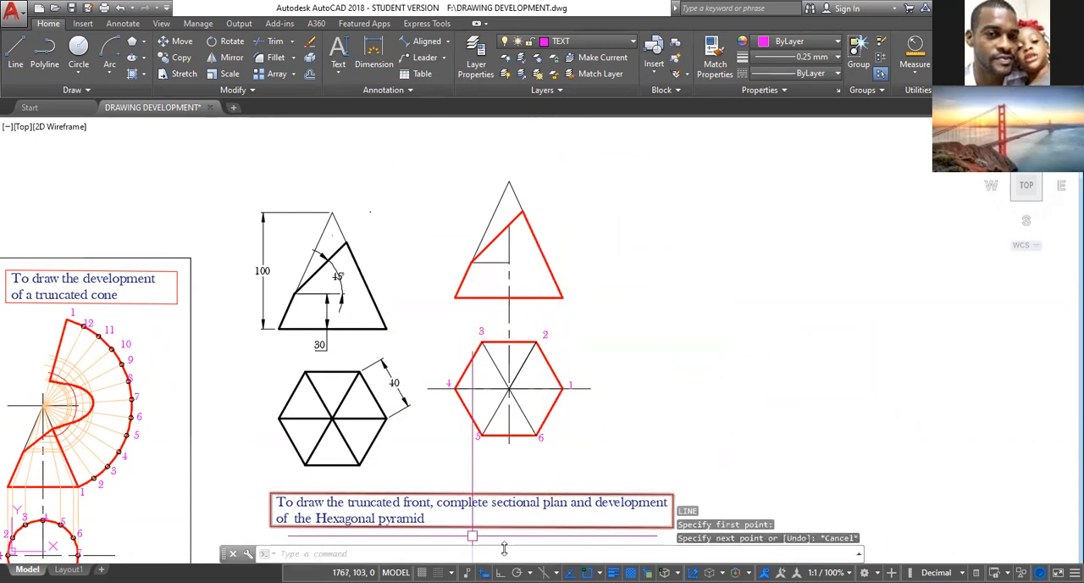
Turn on orthogonal mode and make the CONST layer current.
{"action": "left_click", "coordinate": [499, 572]}
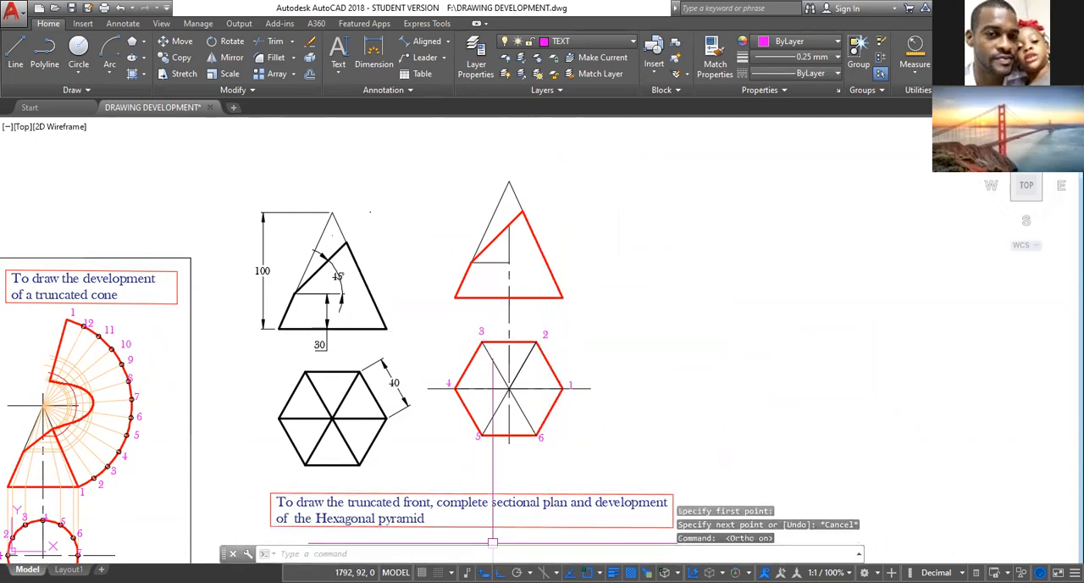
{"action": "left_click", "coordinate": [630, 41]}
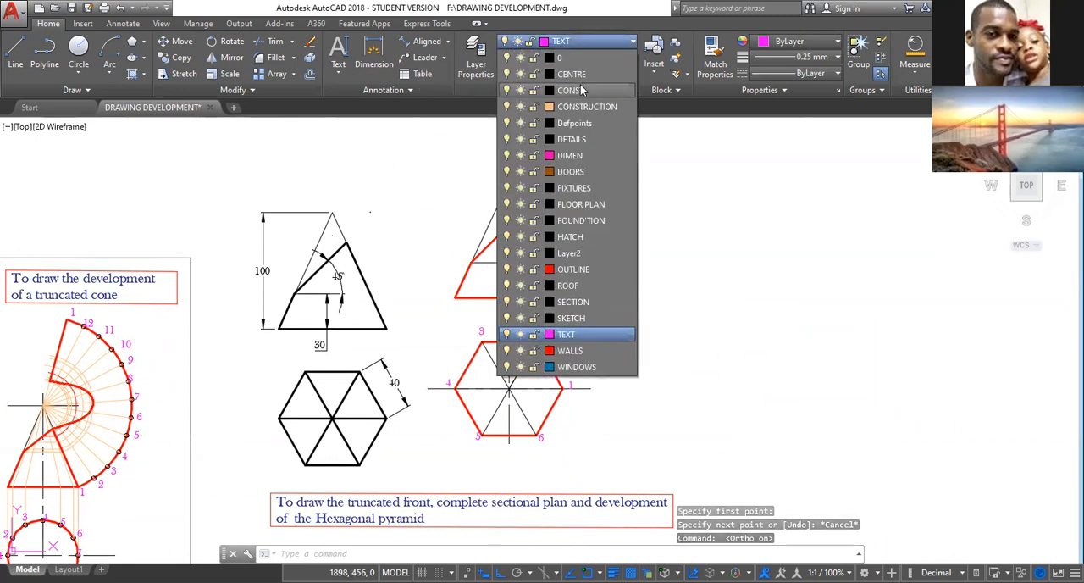
{"action": "left_click", "coordinate": [572, 90]}
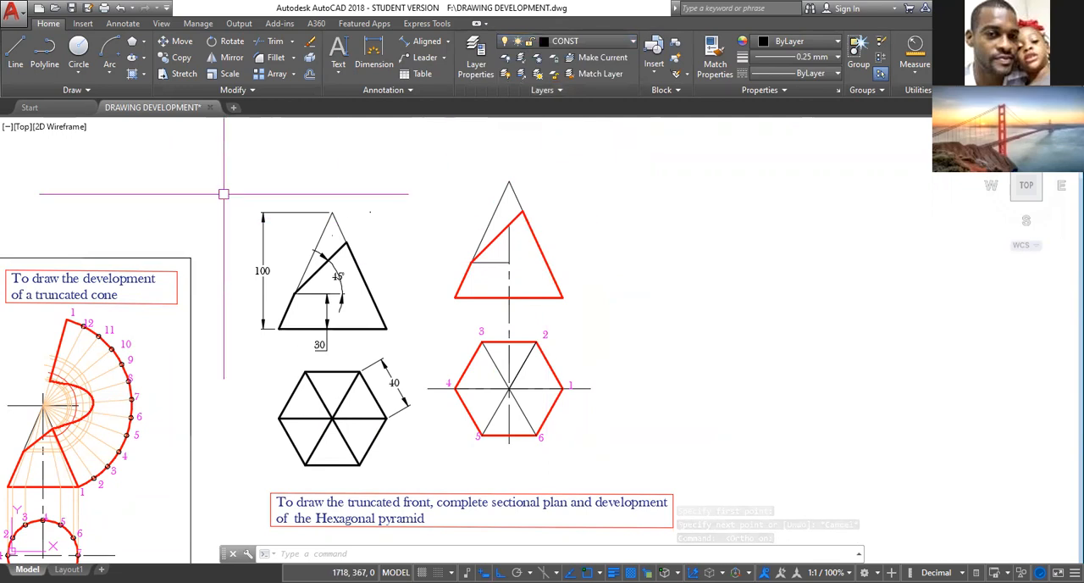
Draw vertical projection lines from hexagon corners 6 and 5 up through corners 2 and 3, ending just above the front view's base.
{"action": "left_click", "coordinate": [16, 53]}
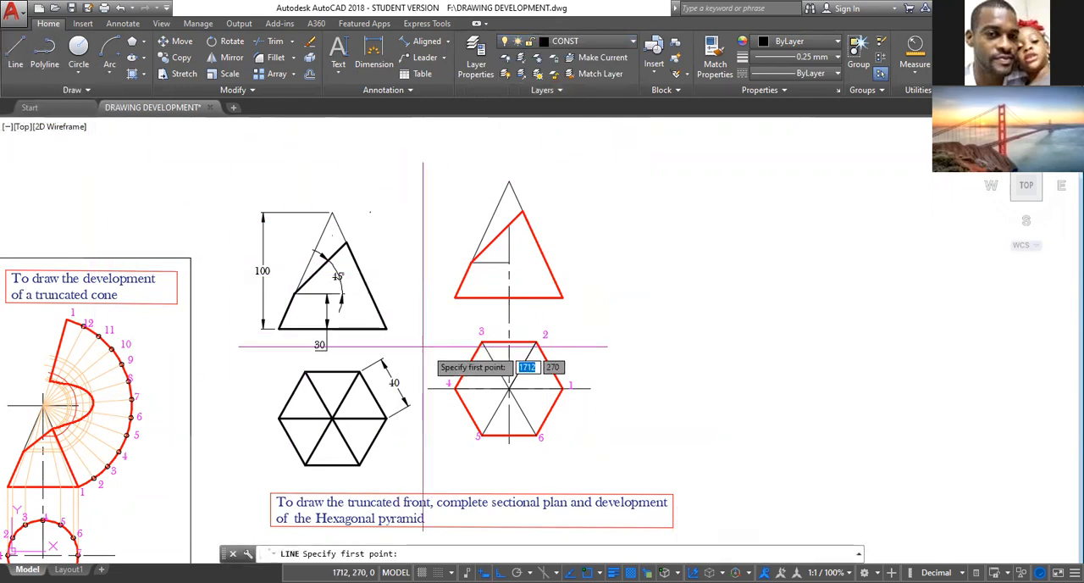
{"action": "left_click", "coordinate": [536, 436]}
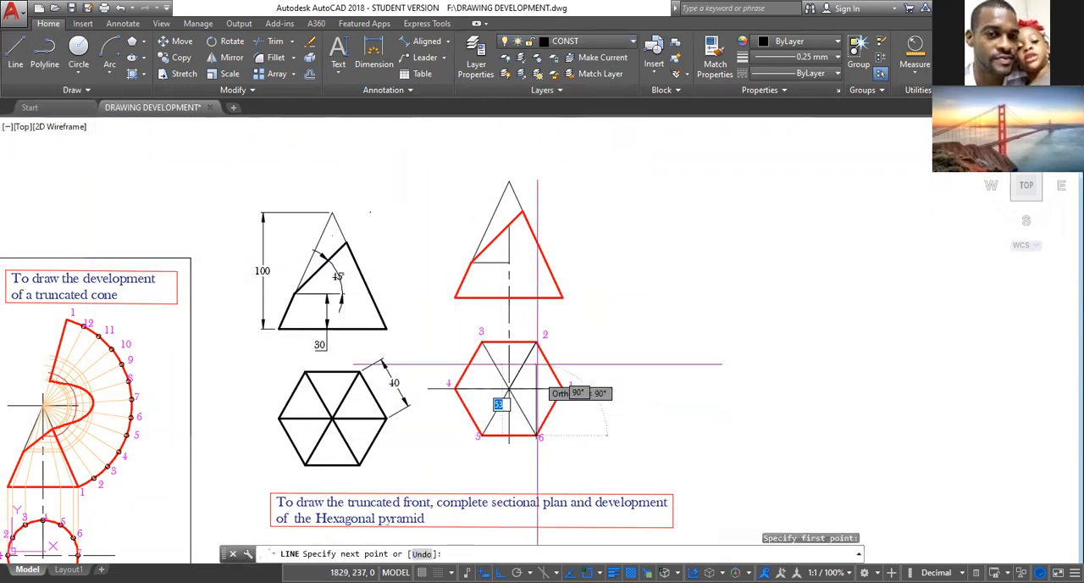
{"action": "left_click", "coordinate": [536, 283]}
{"action": "key", "text": "Escape"}
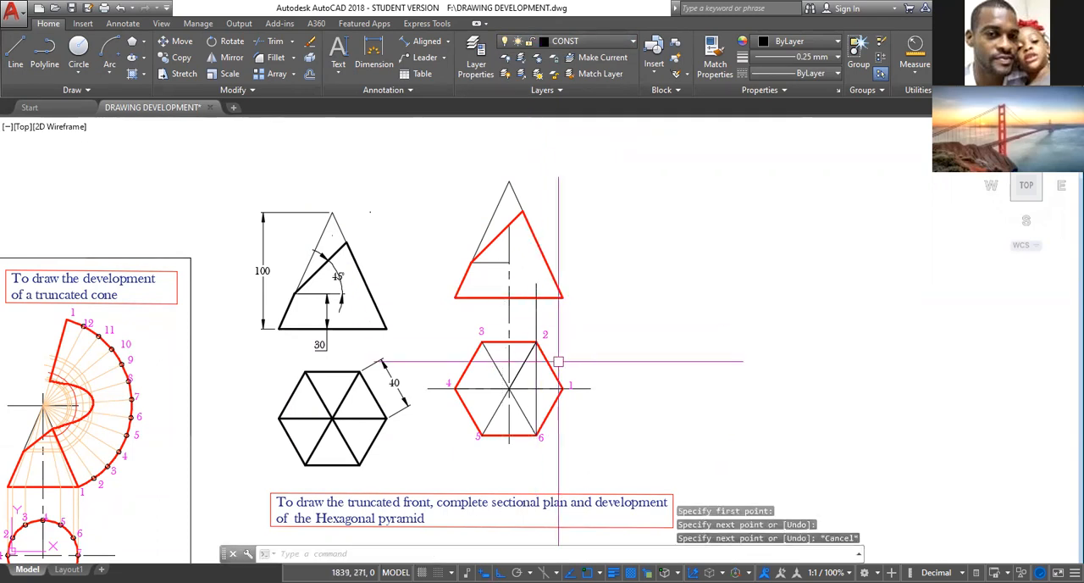
{"action": "key", "text": "Return"}
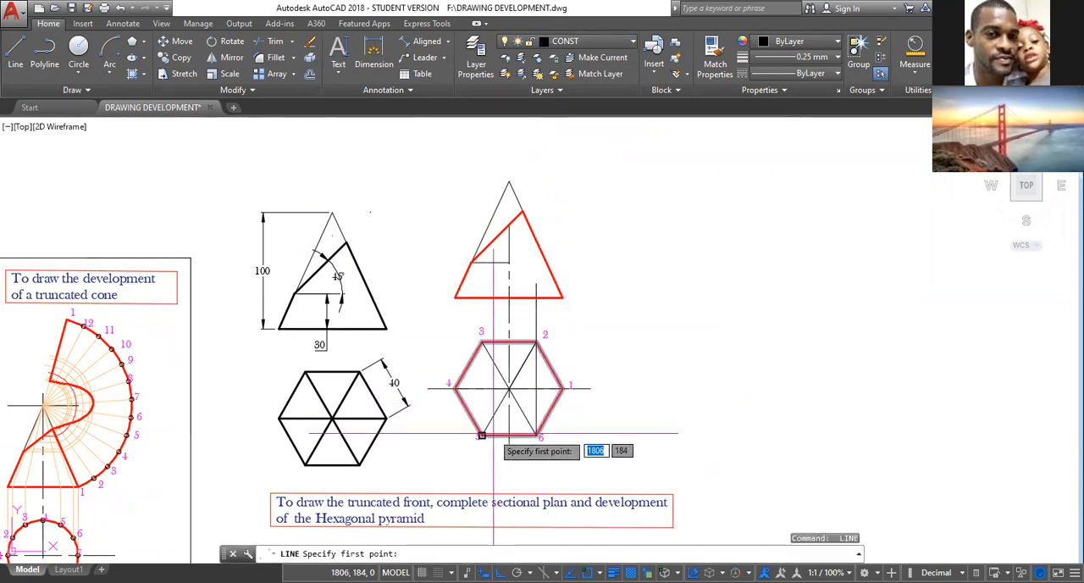
{"action": "left_click", "coordinate": [481, 435]}
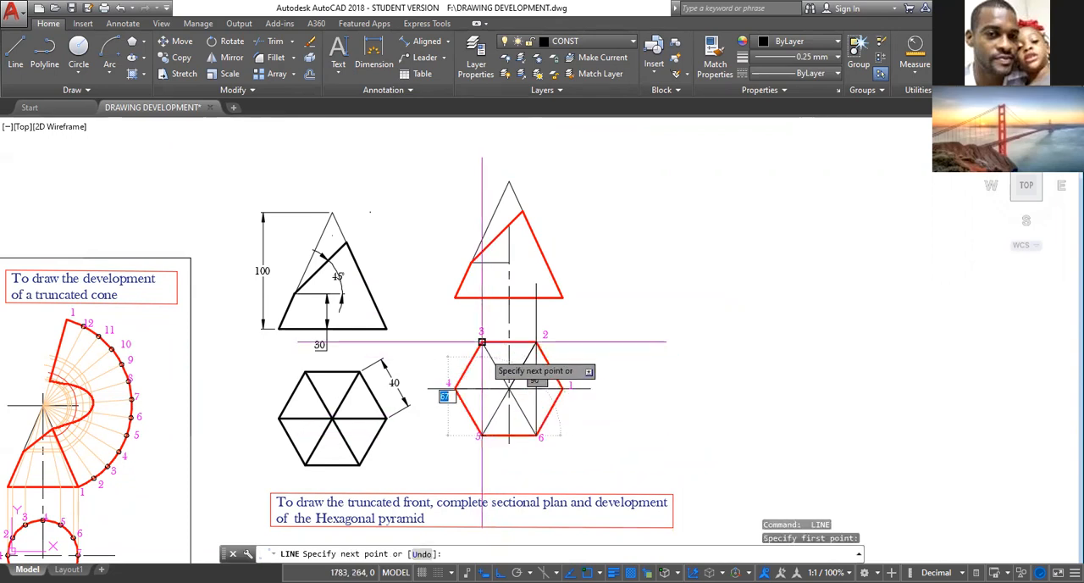
{"action": "left_click", "coordinate": [483, 281]}
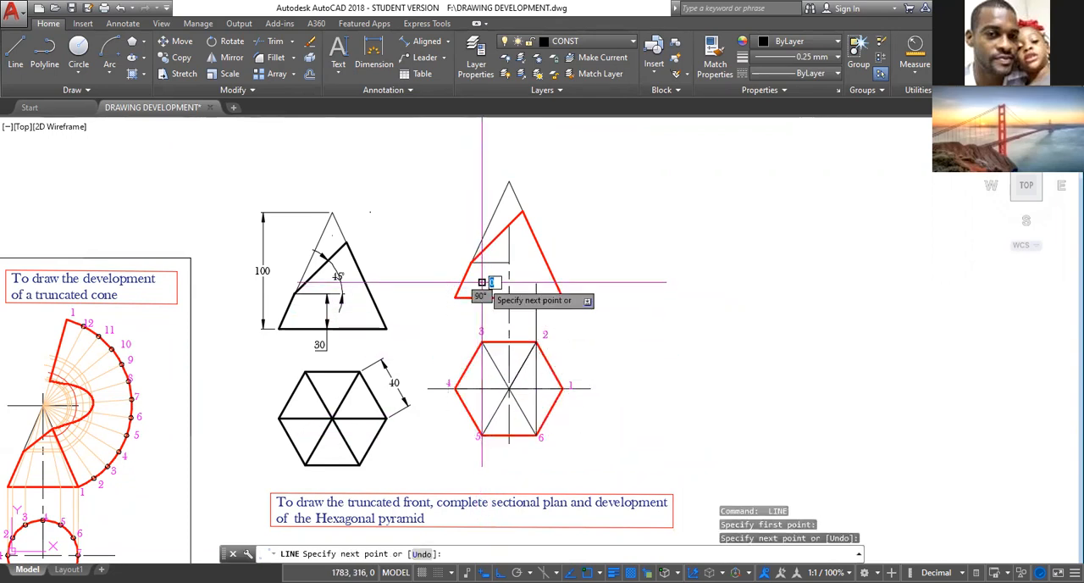
{"action": "key", "text": "Escape"}
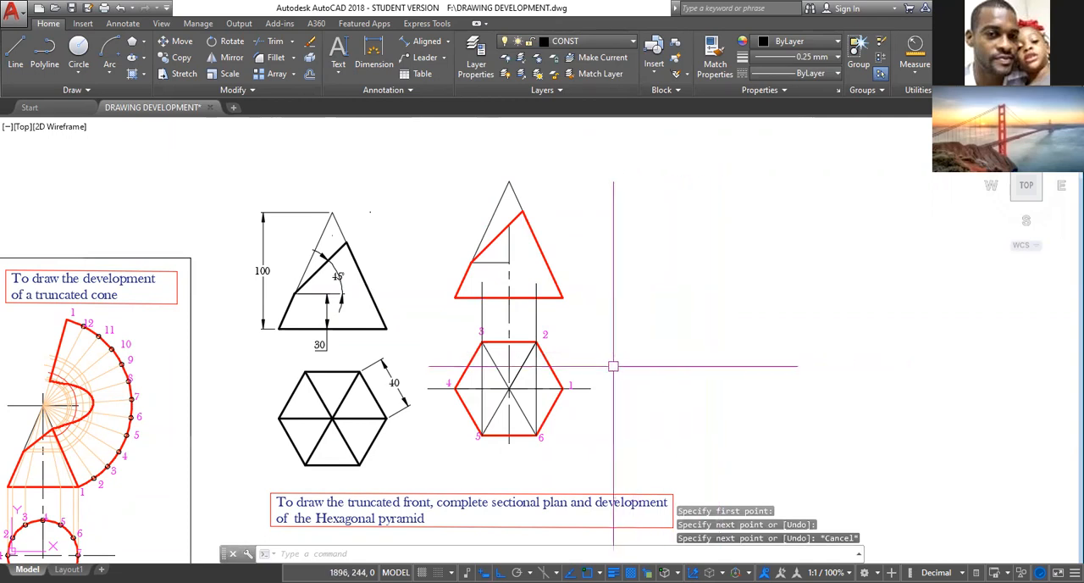
Draw vertical projection lines from hexagon corners 1 and 4 up to the matching ends of the front view's base.
{"action": "key", "text": "space"}
{"action": "left_click", "coordinate": [562, 388]}
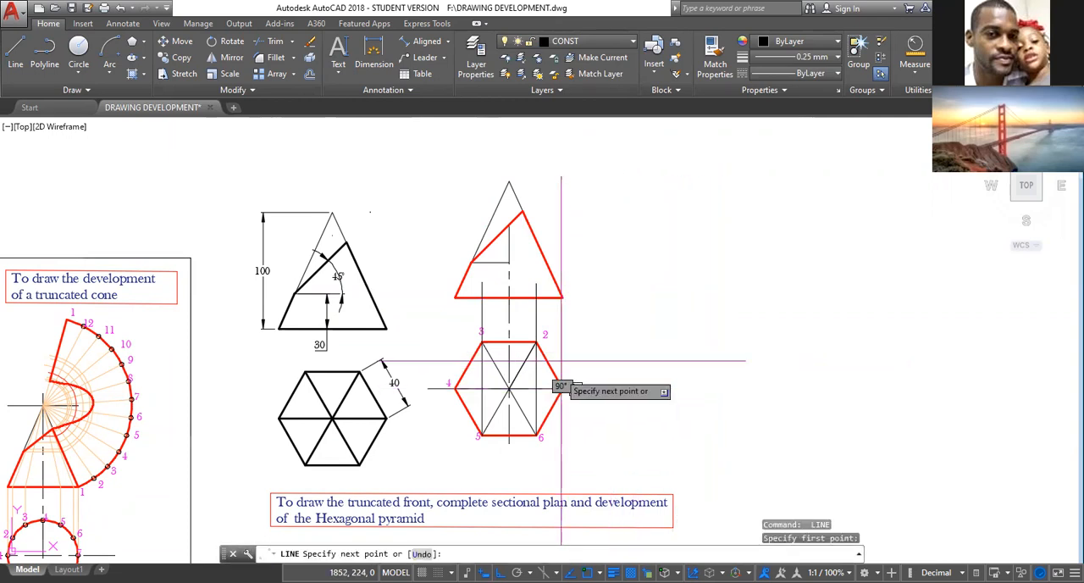
{"action": "left_click", "coordinate": [561, 297]}
{"action": "key", "text": "Escape"}
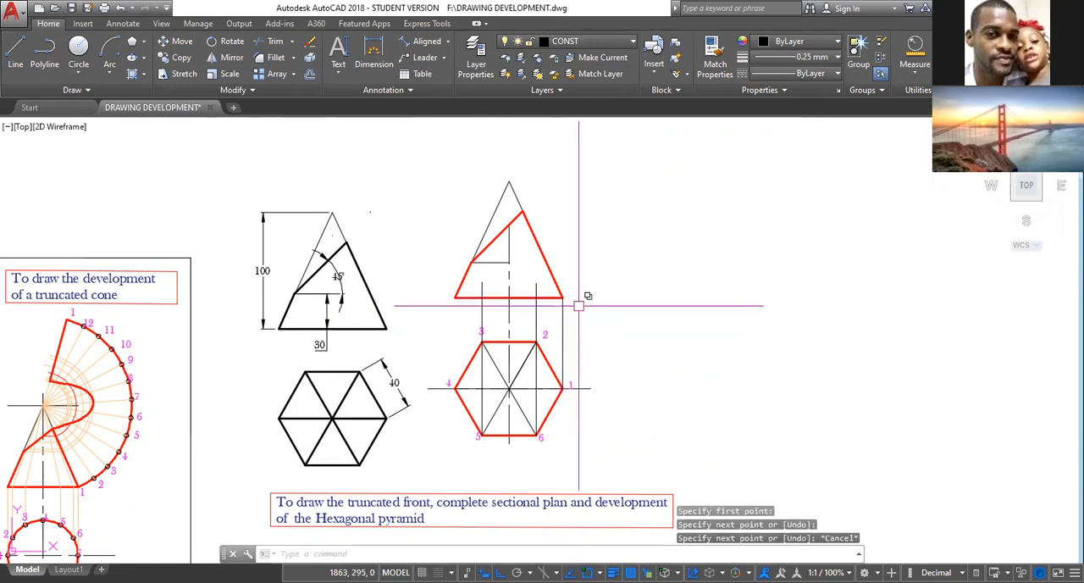
{"action": "key", "text": "l"}
{"action": "key", "text": "Return"}
{"action": "left_click", "coordinate": [456, 388]}
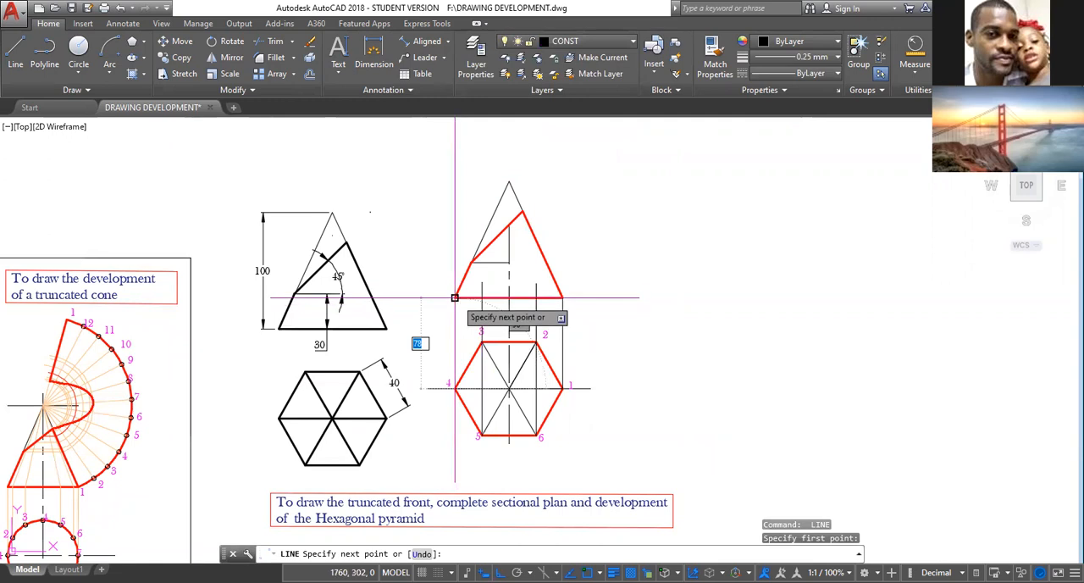
{"action": "left_click", "coordinate": [455, 297]}
{"action": "key", "text": "Escape"}
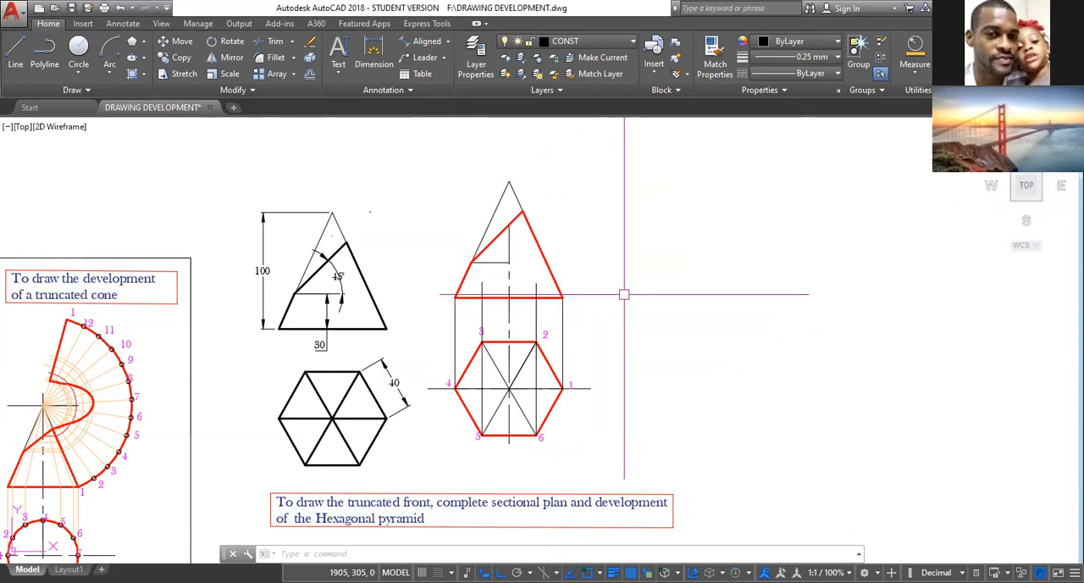
Draw a slant edge from where the projector of corners 2 and 6 meets the front view's base to the apex.
{"action": "type", "text": "l"}
{"action": "key", "text": "Return"}
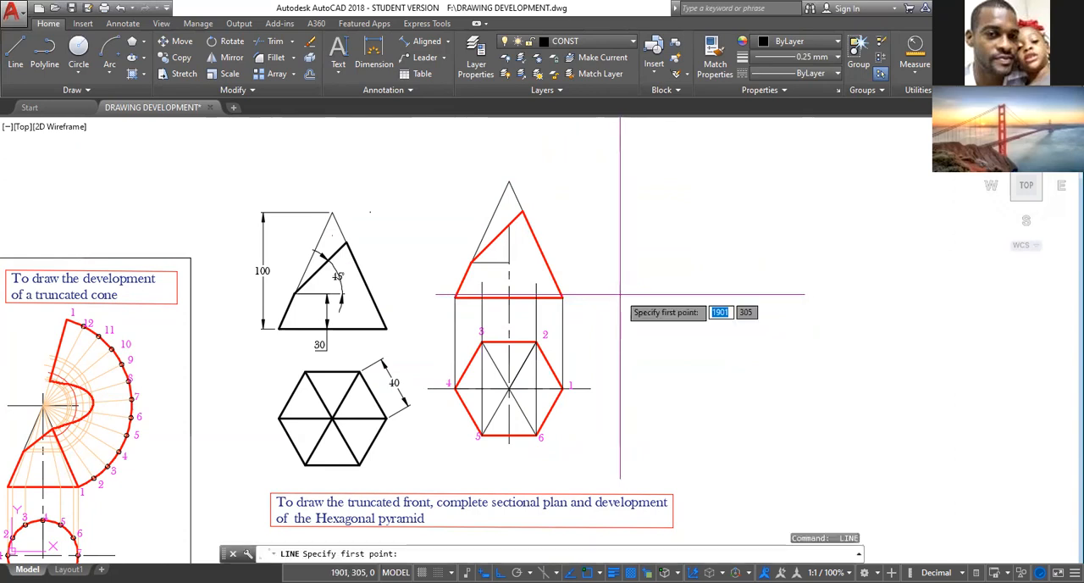
{"action": "left_click", "coordinate": [536, 298]}
{"action": "left_click", "coordinate": [508, 180]}
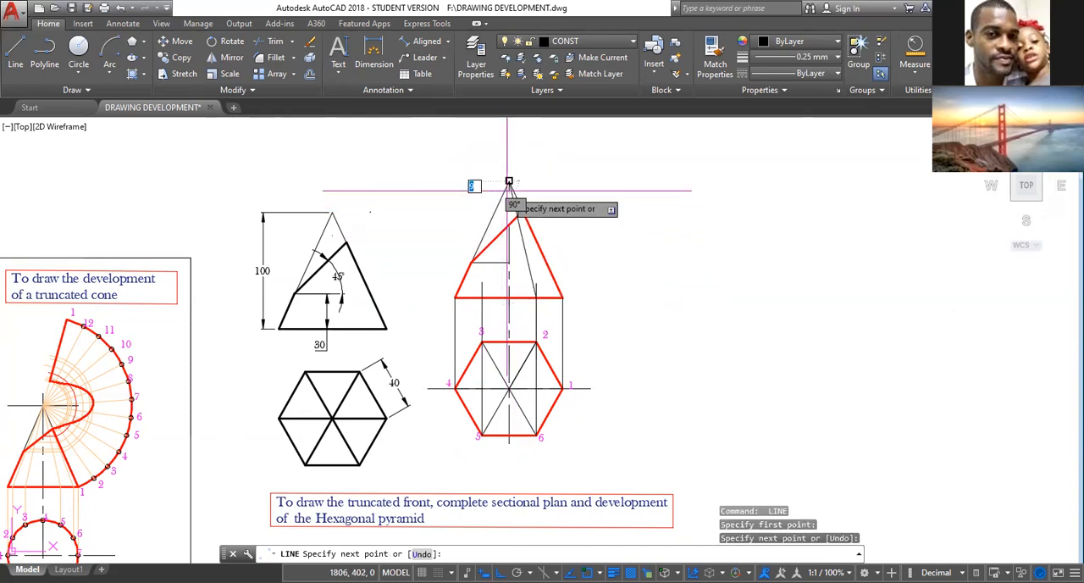
{"action": "key", "text": "Escape"}
Turn off orthogonal mode and draw the slant edge from the base point of corners 3 and 5 to the front view's apex.
{"action": "scroll", "coordinate": [544, 372], "scroll_direction": "up", "scroll_amount": 2}
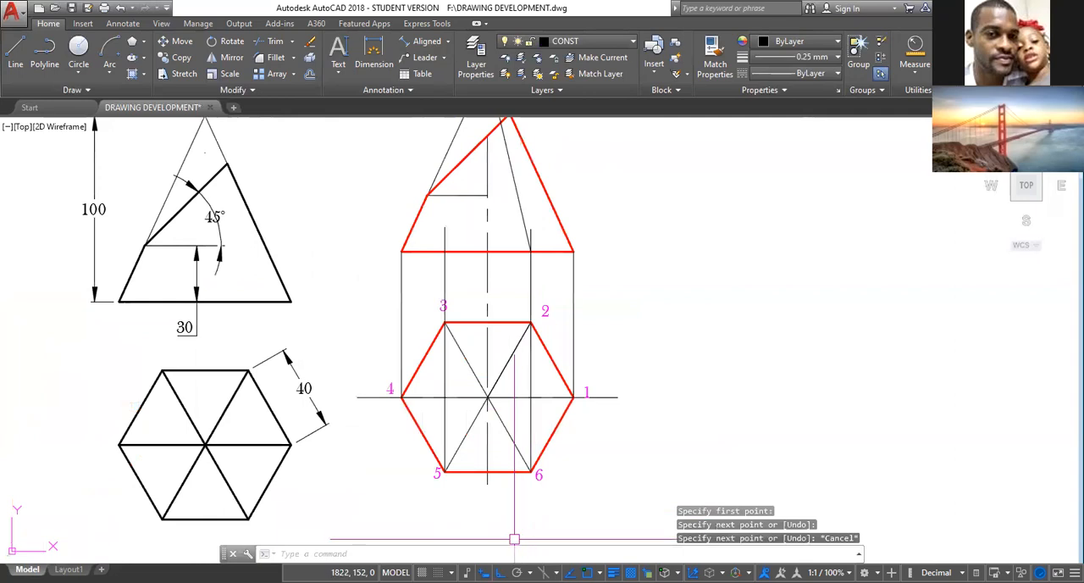
{"action": "key", "text": "F8"}
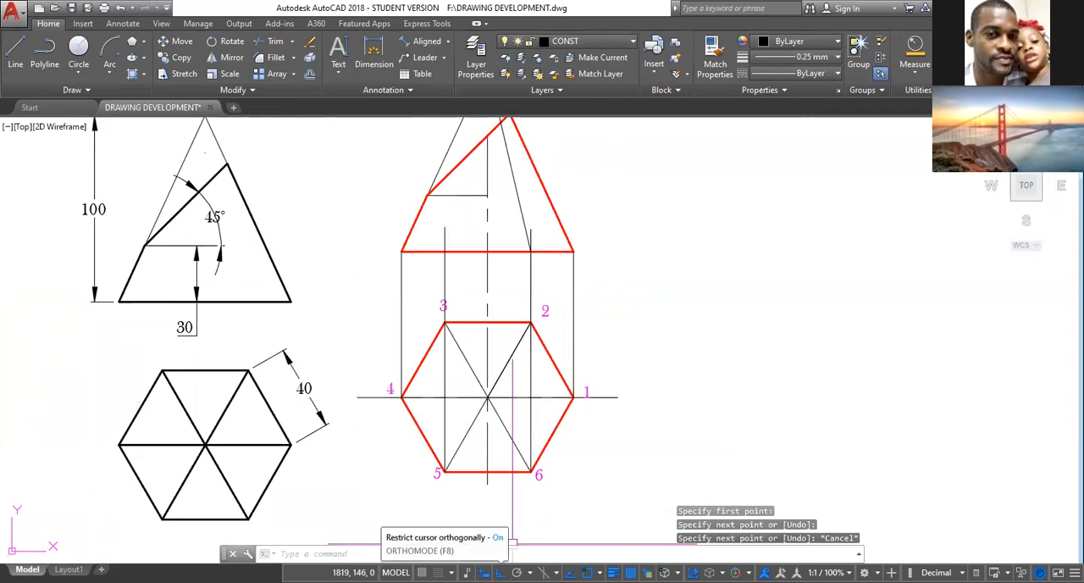
{"action": "key", "text": "F8"}
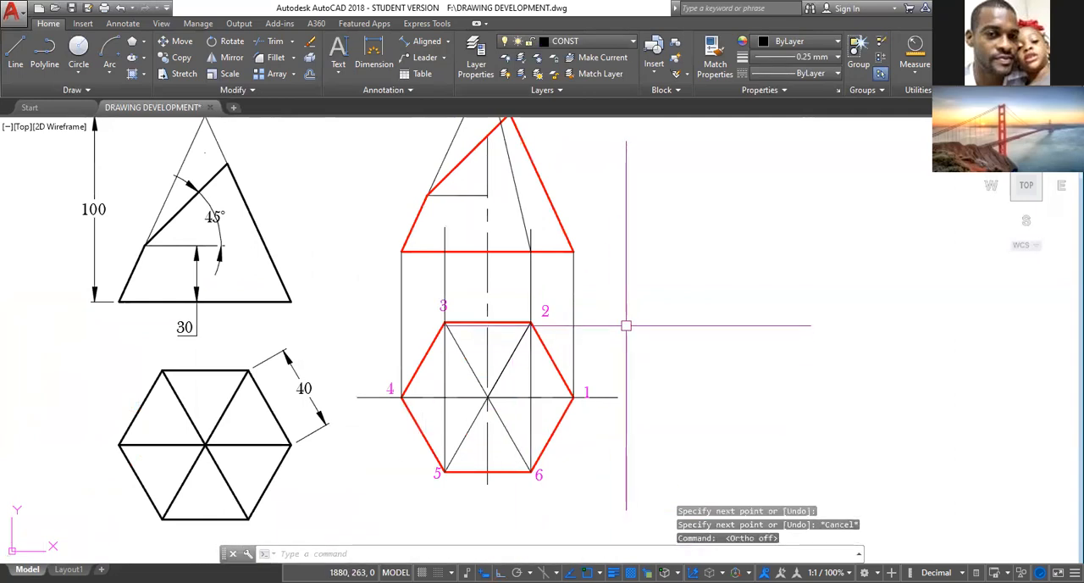
{"action": "scroll", "coordinate": [626, 290], "scroll_direction": "up", "scroll_amount": 2}
{"action": "middle_click_drag", "start_coordinate": [627, 290], "coordinate": [658, 423]}
{"action": "scroll", "coordinate": [662, 406], "scroll_direction": "down", "scroll_amount": 2}
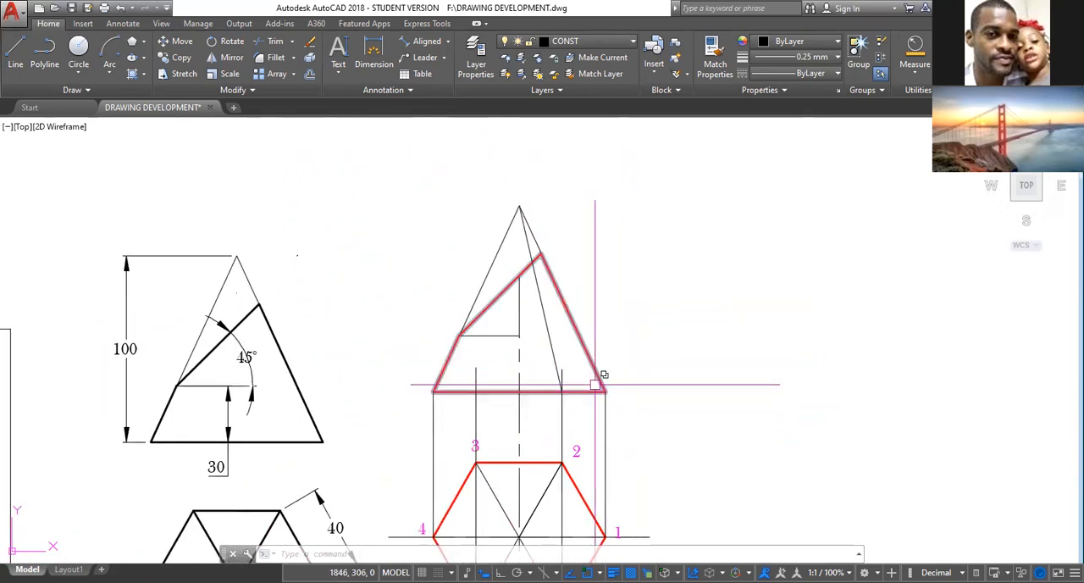
{"action": "type", "text": "l"}
{"action": "key", "text": "Return"}
{"action": "left_click", "coordinate": [477, 391]}
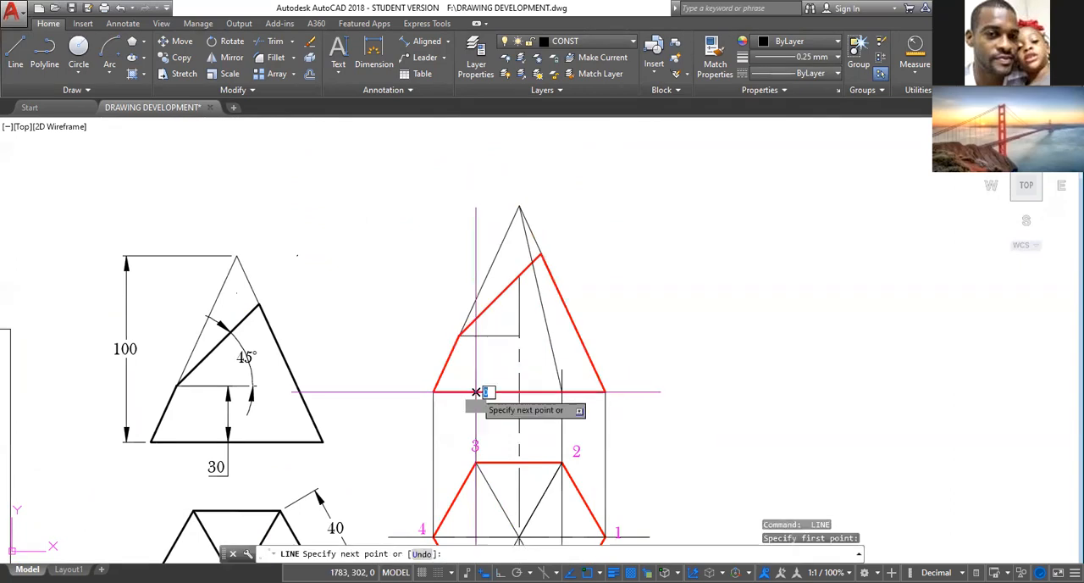
{"action": "left_click", "coordinate": [519, 205]}
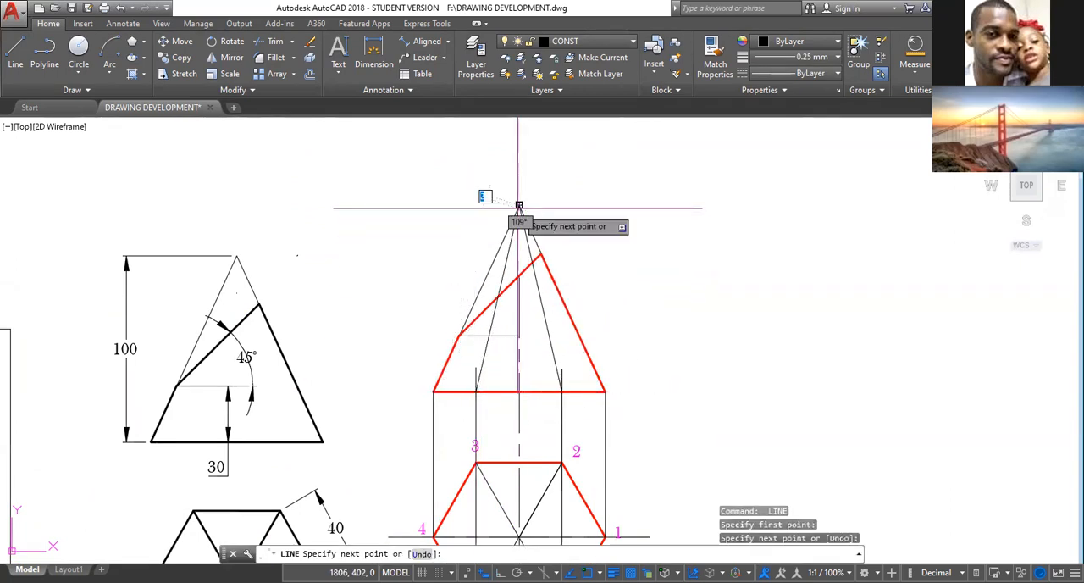
{"action": "key", "text": "Escape"}
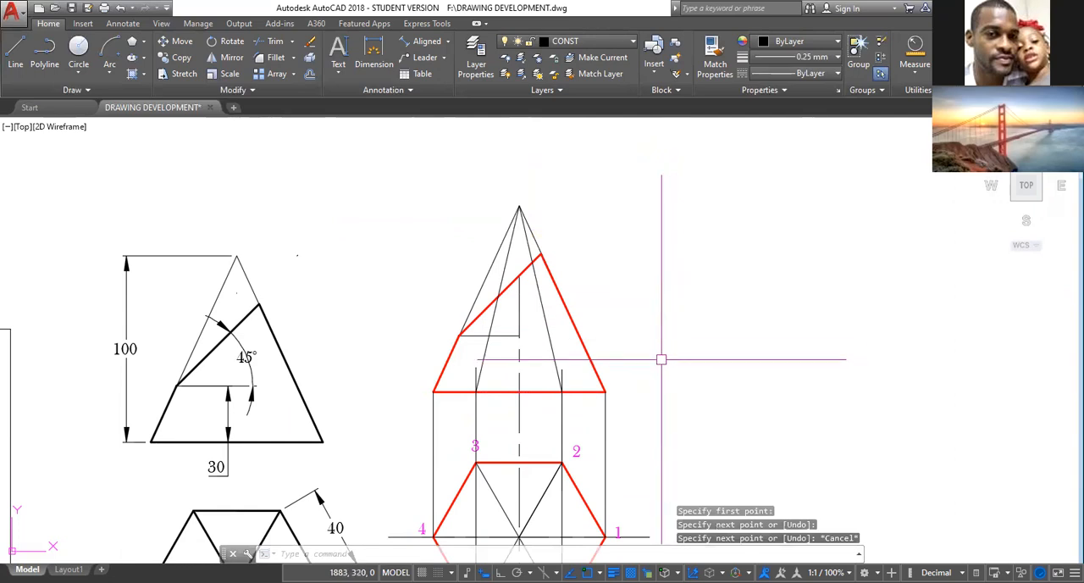
Copy the plan's corner label 1 to the upper end of the sloping cut line in the front view.
{"action": "middle_click_drag", "start_coordinate": [661, 361], "coordinate": [656, 273]}
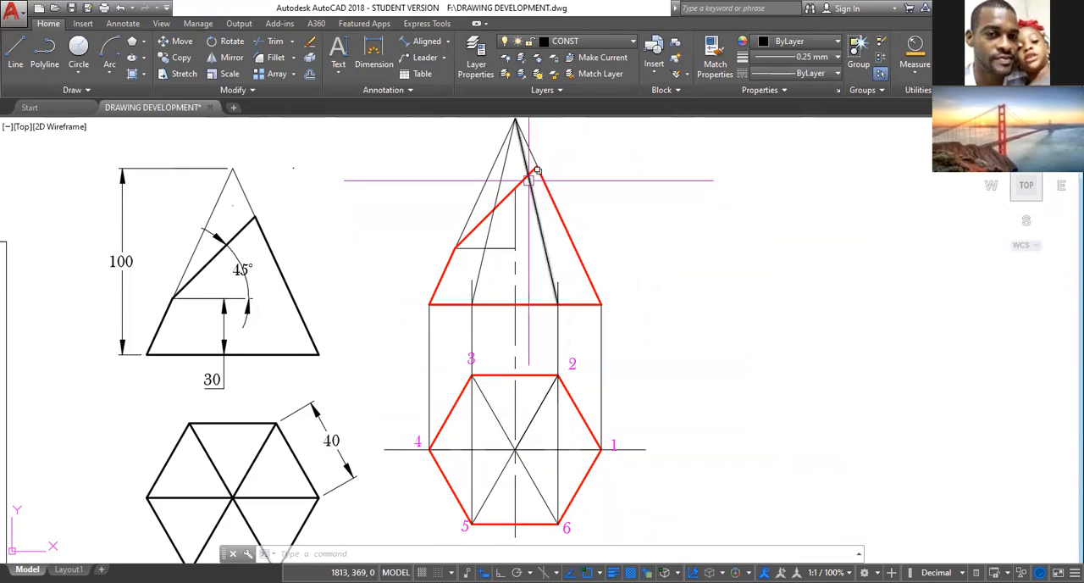
{"action": "scroll", "coordinate": [527, 175], "scroll_direction": "up", "scroll_amount": 2}
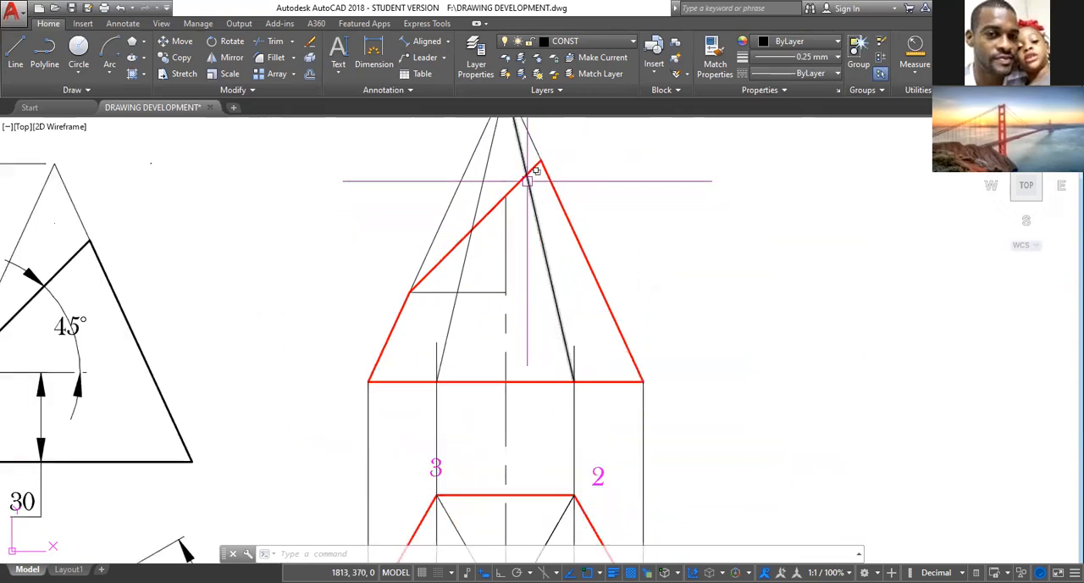
{"action": "scroll", "coordinate": [527, 179], "scroll_direction": "down", "scroll_amount": 2}
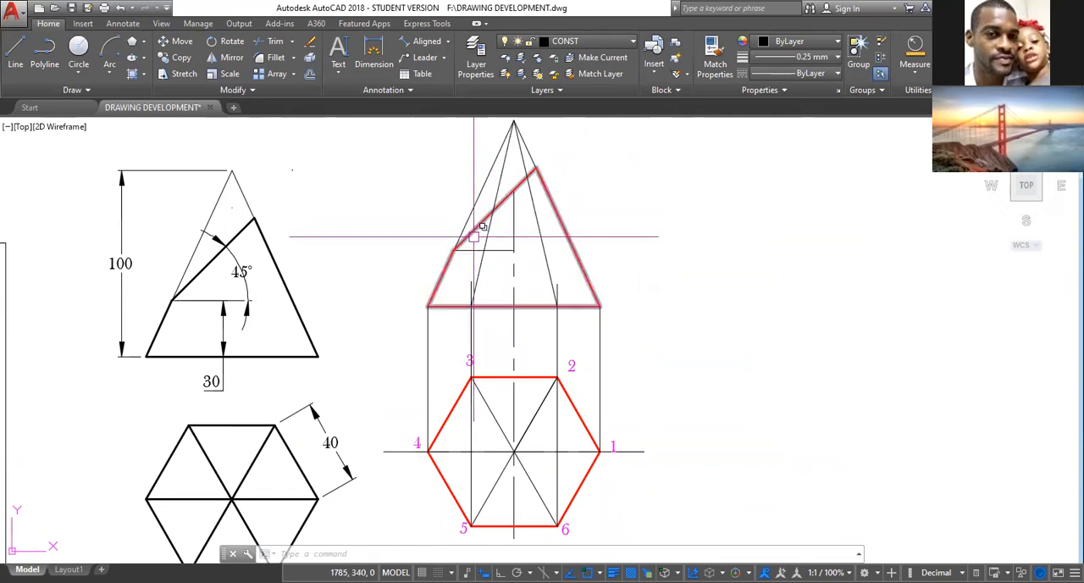
{"action": "scroll", "coordinate": [645, 455], "scroll_direction": "up", "scroll_amount": 2}
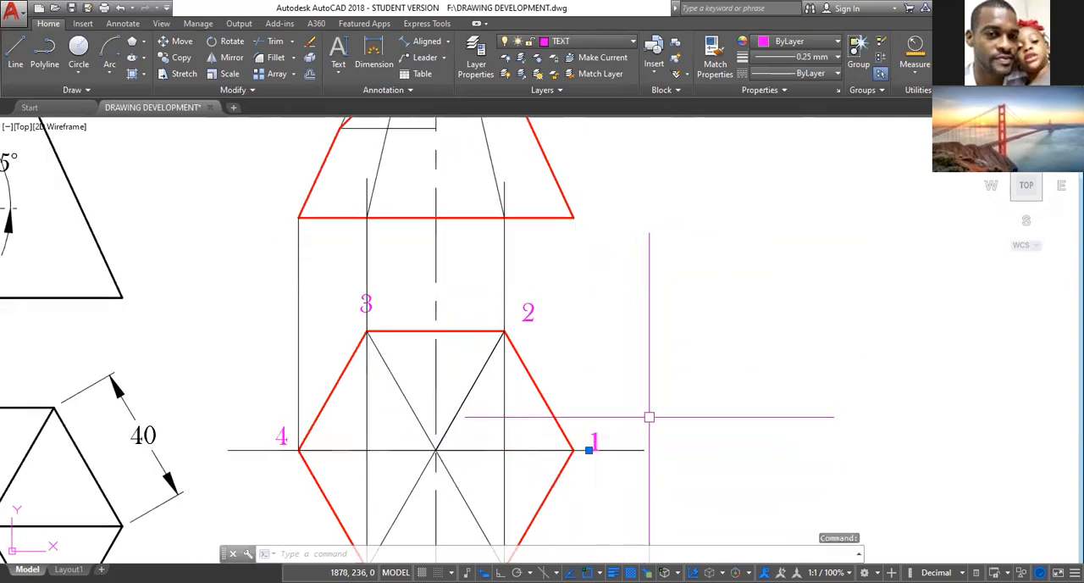
{"action": "type", "text": "CO"}
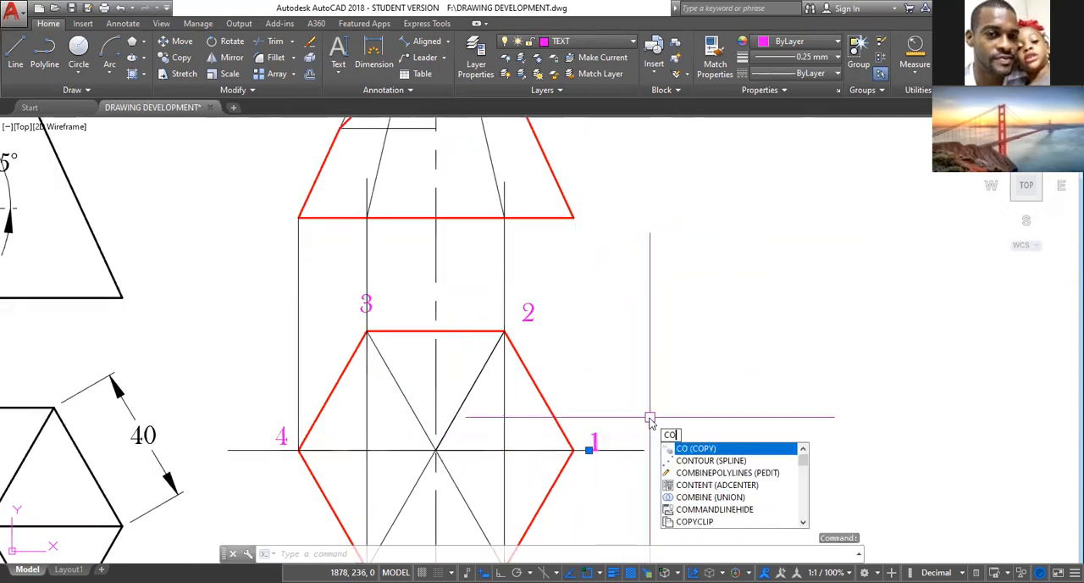
{"action": "key", "text": "Return"}
{"action": "left_click", "coordinate": [589, 450]}
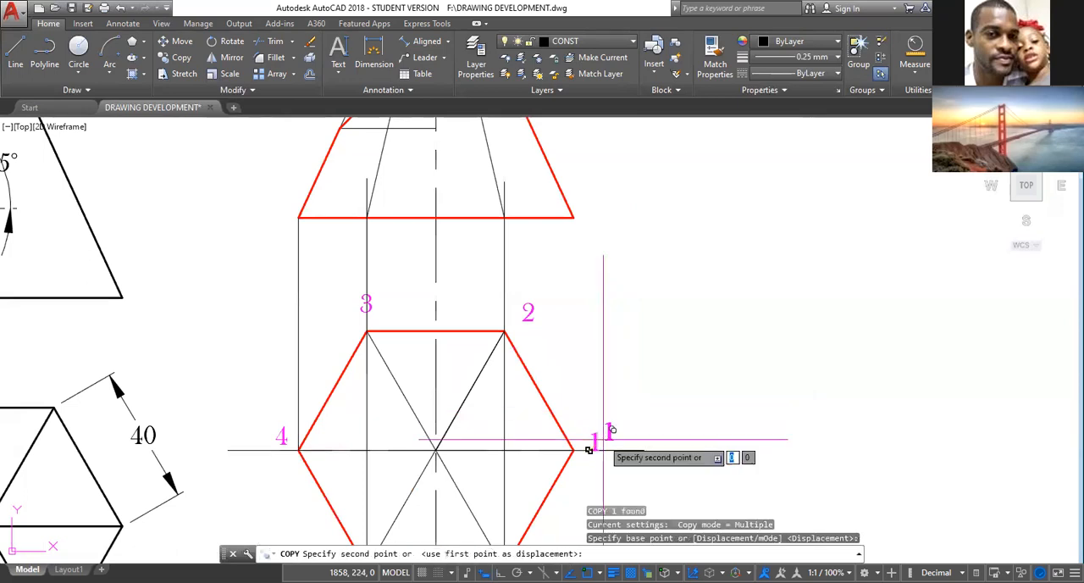
{"action": "middle_click_drag", "start_coordinate": [634, 356], "coordinate": [623, 565]}
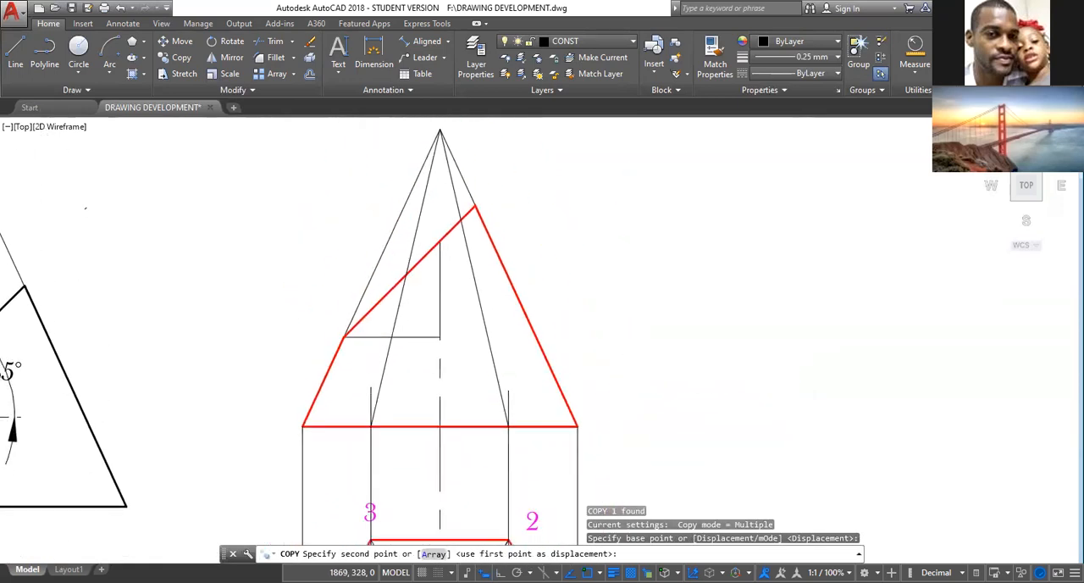
{"action": "left_click", "coordinate": [476, 204]}
Place three more copies of label 1 at the two inner slant-edge cut points and the cut line's lower end.
{"action": "scroll", "coordinate": [476, 205], "scroll_direction": "up", "scroll_amount": 5}
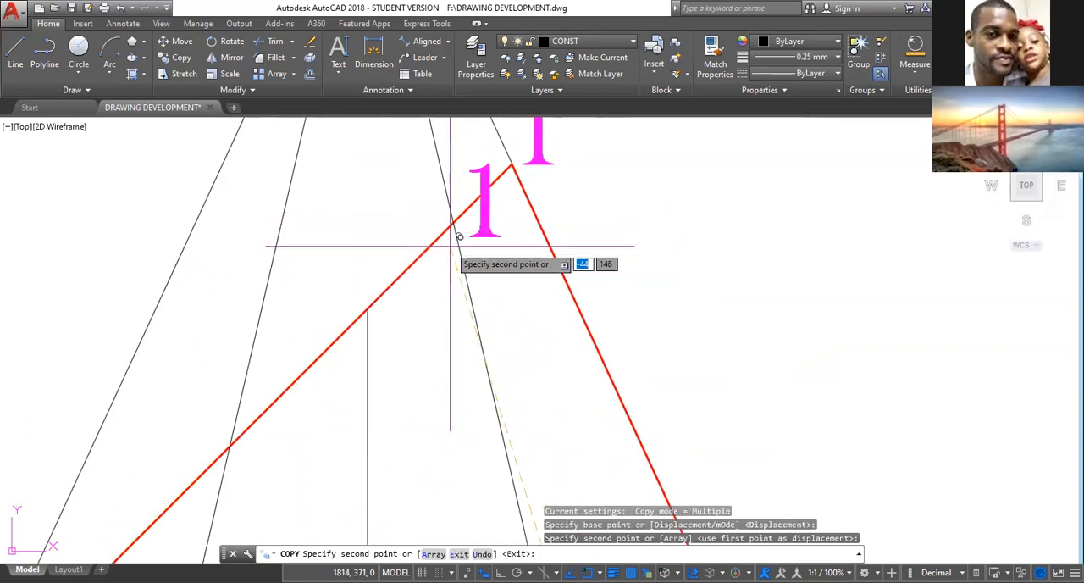
{"action": "left_click", "coordinate": [433, 272]}
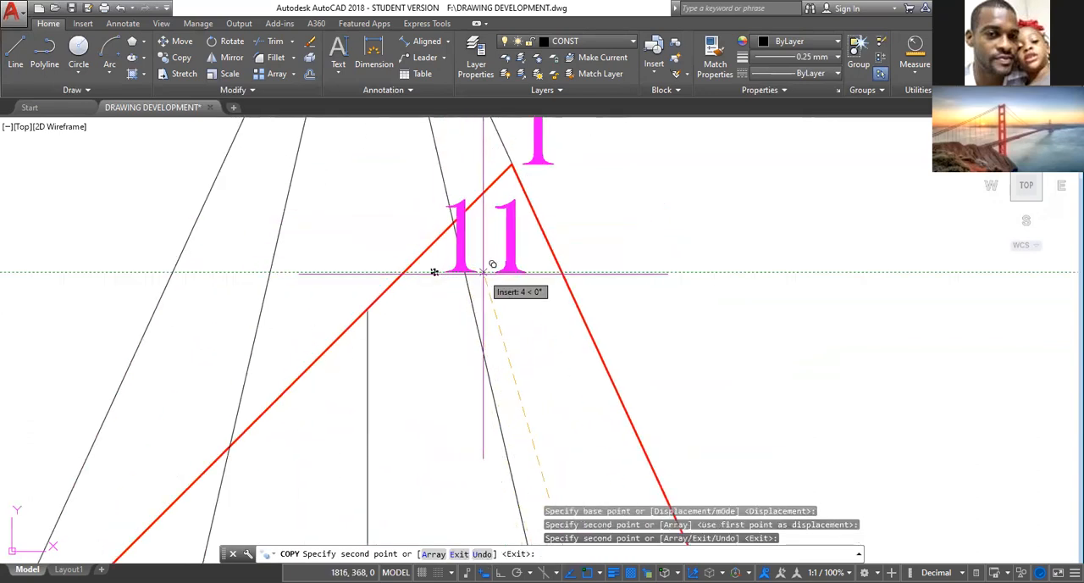
{"action": "mouse_move", "coordinate": [399, 396]}
{"action": "middle_mouse_down"}
{"action": "mouse_move", "coordinate": [459, 335]}
{"action": "mouse_move", "coordinate": [542, 279]}
{"action": "middle_mouse_up"}
{"action": "scroll", "coordinate": [542, 279], "scroll_direction": "down", "scroll_amount": 5}
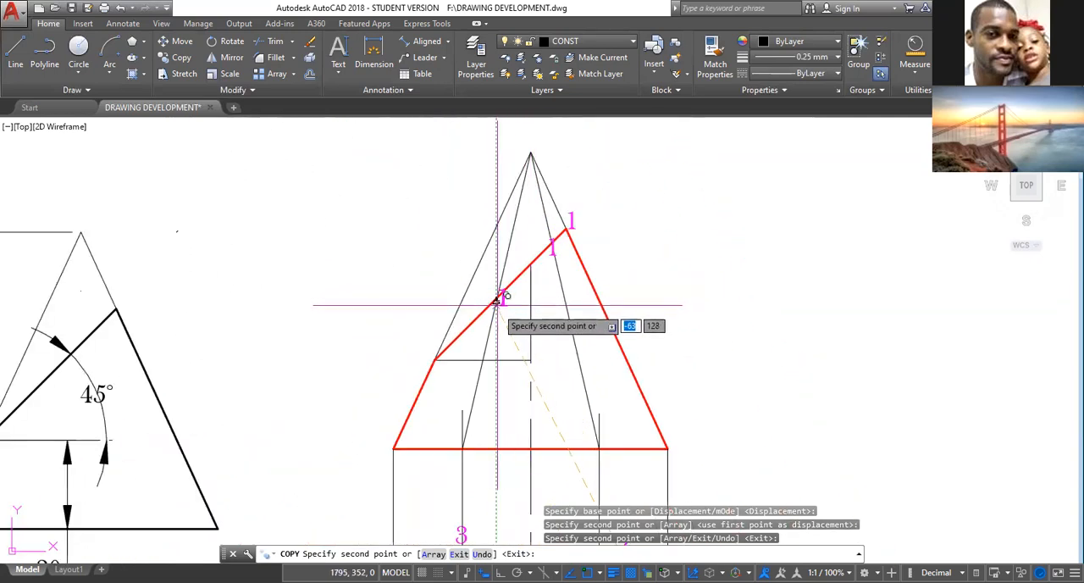
{"action": "left_click", "coordinate": [499, 313]}
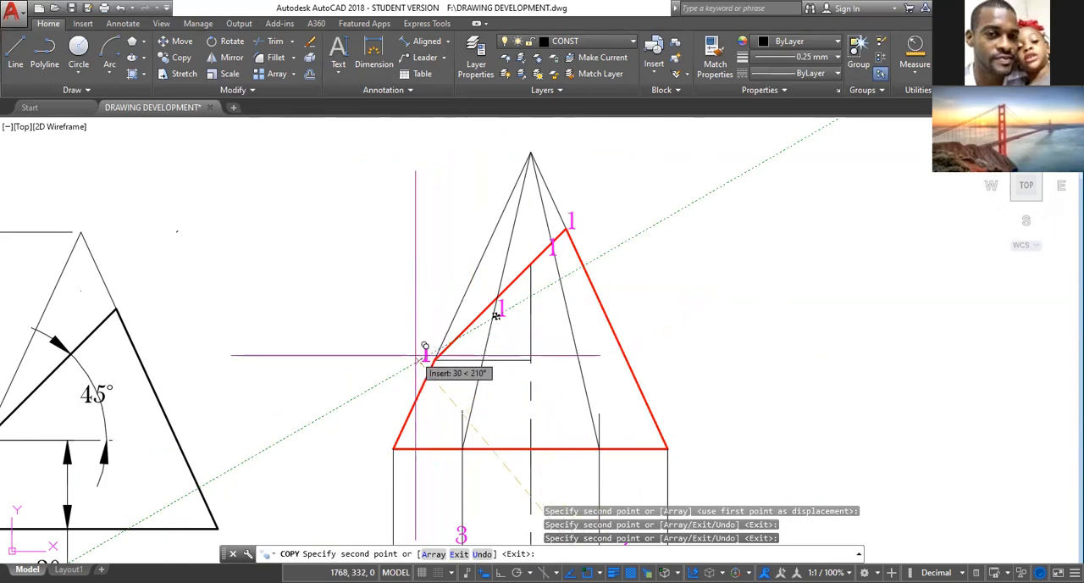
{"action": "left_click", "coordinate": [495, 315]}
{"action": "left_click", "coordinate": [419, 360]}
{"action": "key", "text": "Escape"}
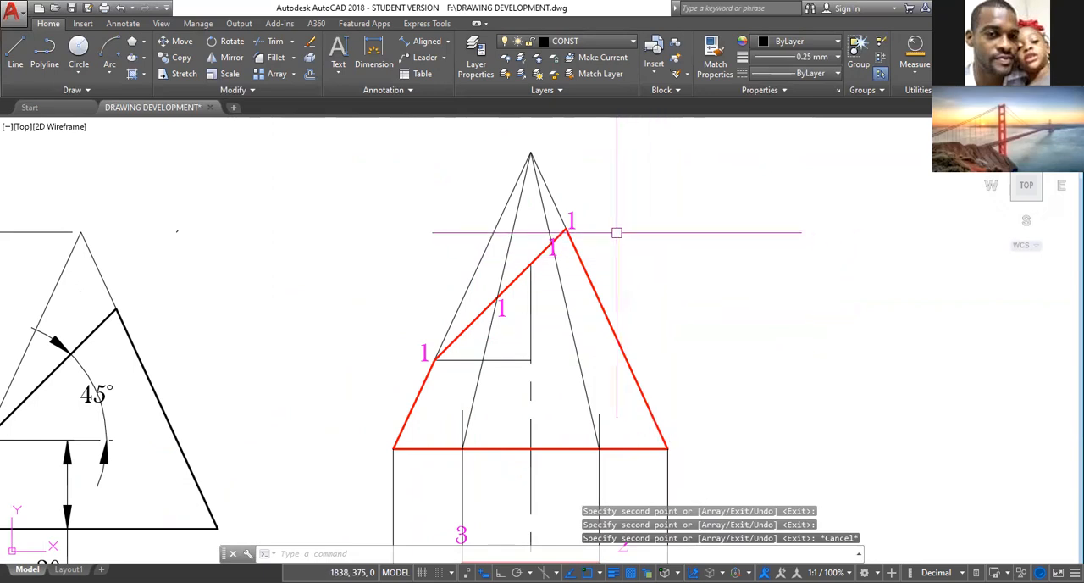
Change the label at the cut point on the slant edge from corners 2 and 6 to 2-6.
{"action": "middle_click_drag", "start_coordinate": [617, 378], "coordinate": [576, 194]}
{"action": "scroll", "coordinate": [577, 196], "scroll_direction": "down", "scroll_amount": 2}
{"action": "scroll", "coordinate": [577, 197], "scroll_direction": "up", "scroll_amount": 5}
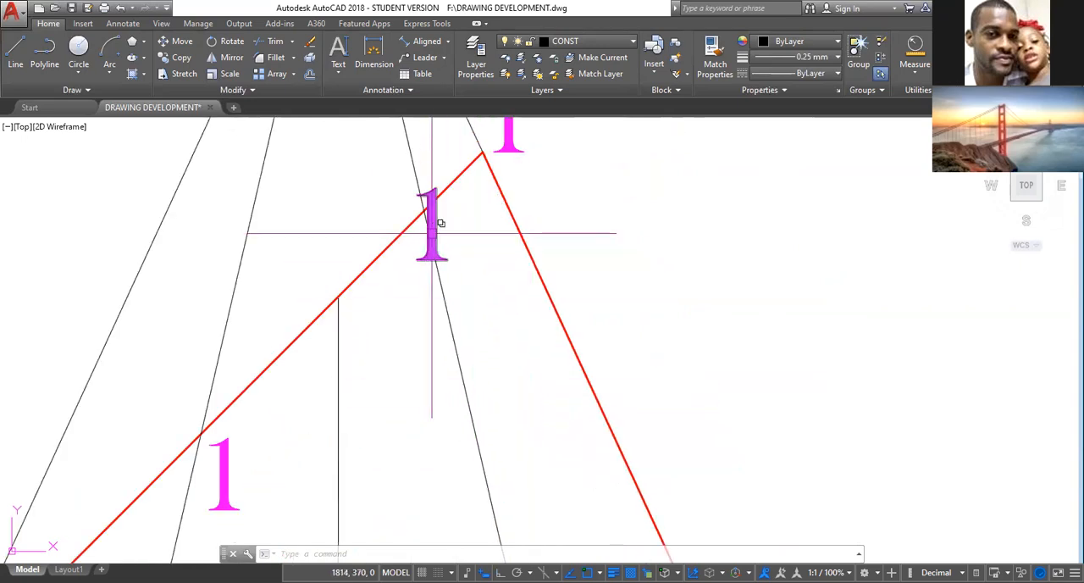
{"action": "double_click", "coordinate": [432, 233]}
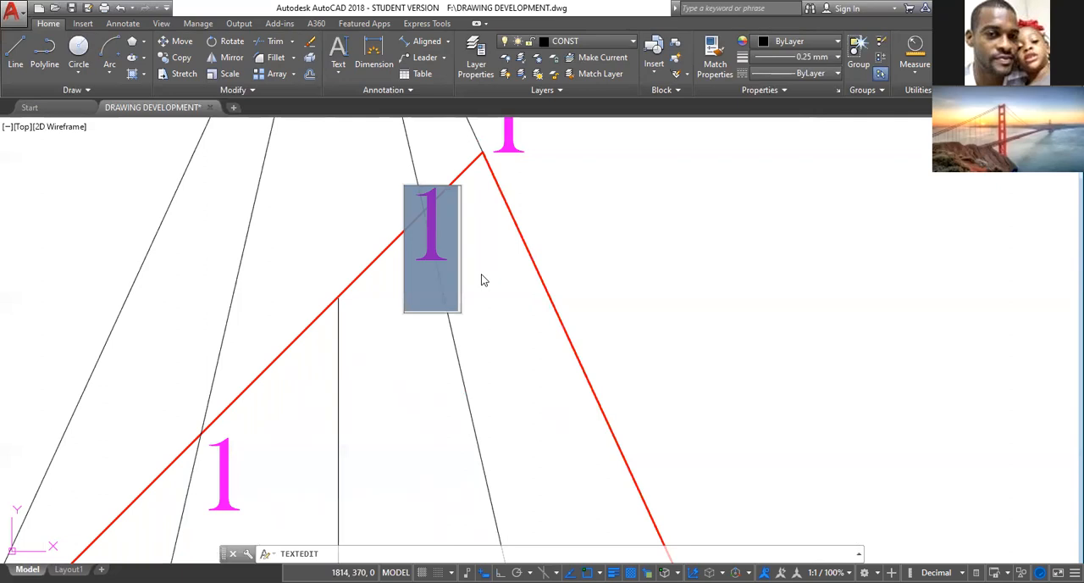
{"action": "type", "text": "2-"}
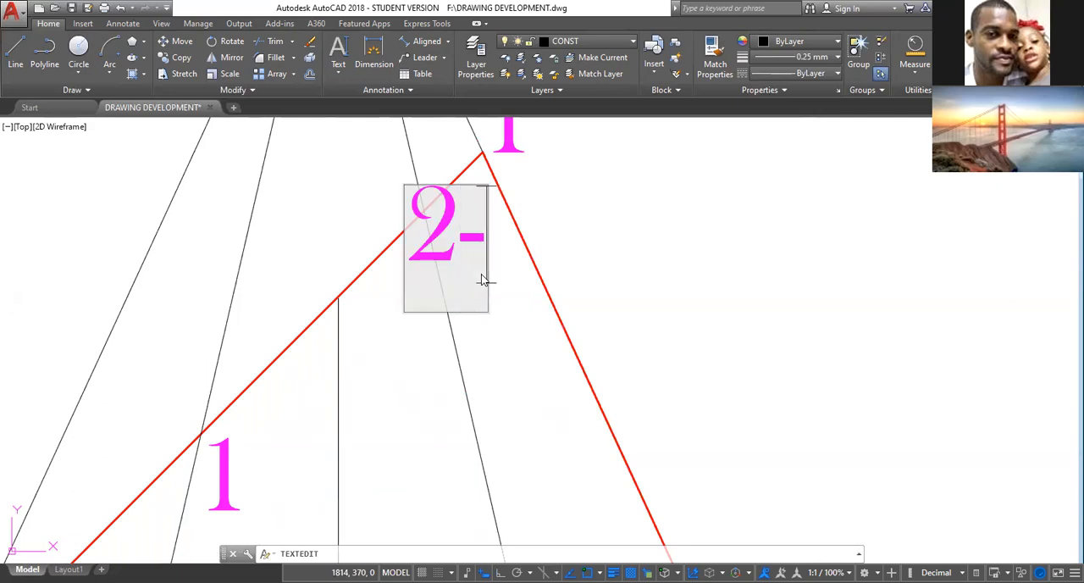
{"action": "type", "text": "6"}
{"action": "scroll", "coordinate": [531, 377], "scroll_direction": "down", "scroll_amount": 1}
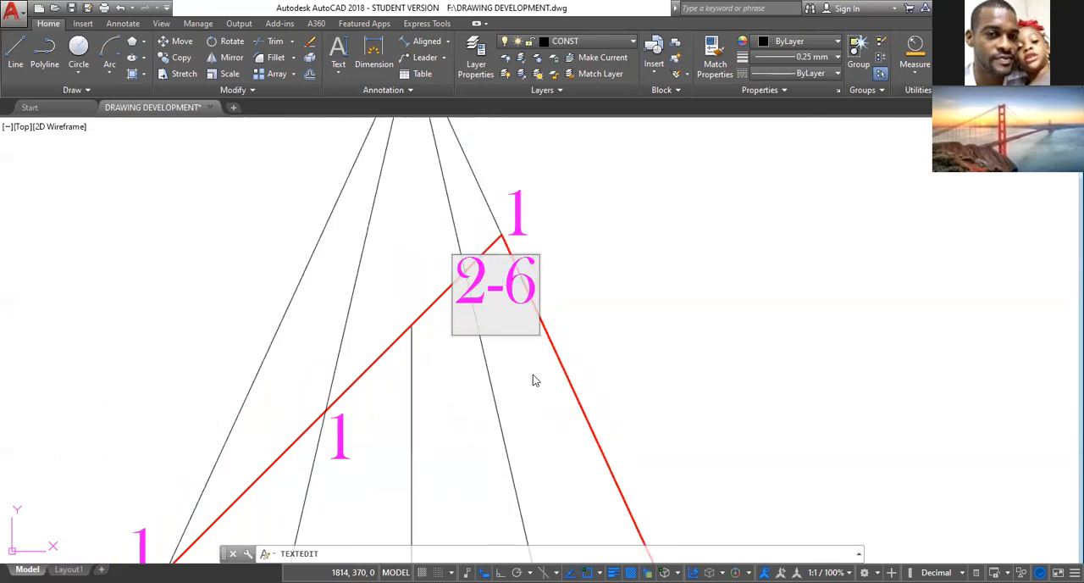
{"action": "middle_click_drag", "start_coordinate": [538, 395], "coordinate": [546, 350]}
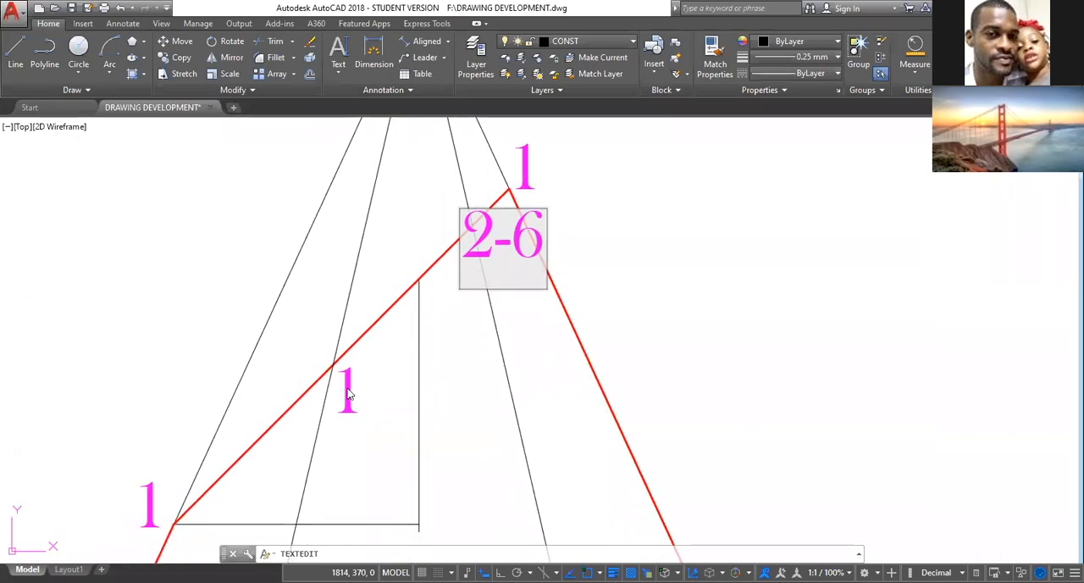
{"action": "key", "text": "Return"}
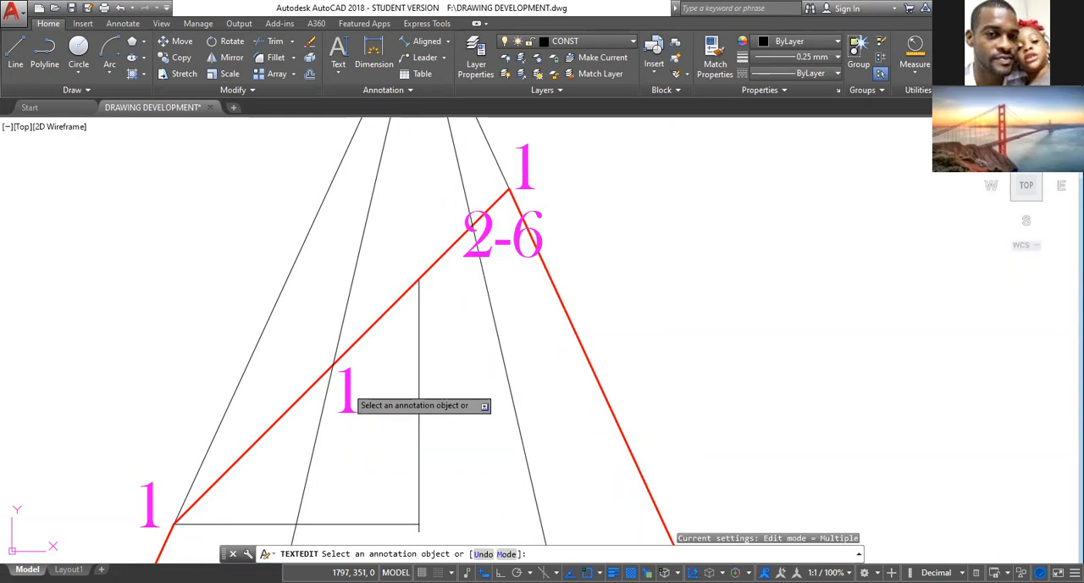
Change the label at the cut point on the slant edge from corners 3 and 5 to 3-5.
{"action": "left_click", "coordinate": [347, 391]}
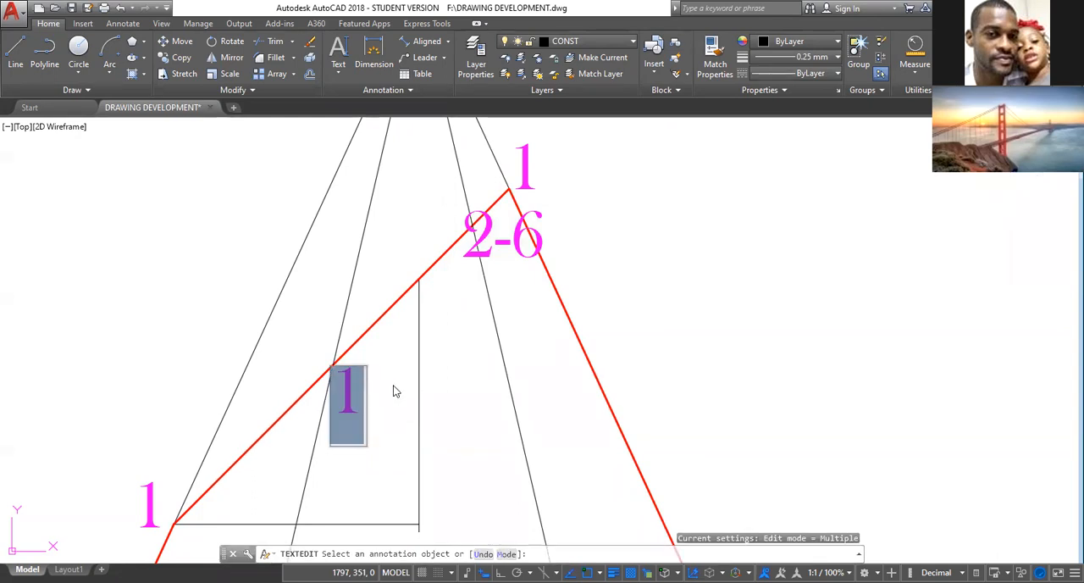
{"action": "type", "text": "3"}
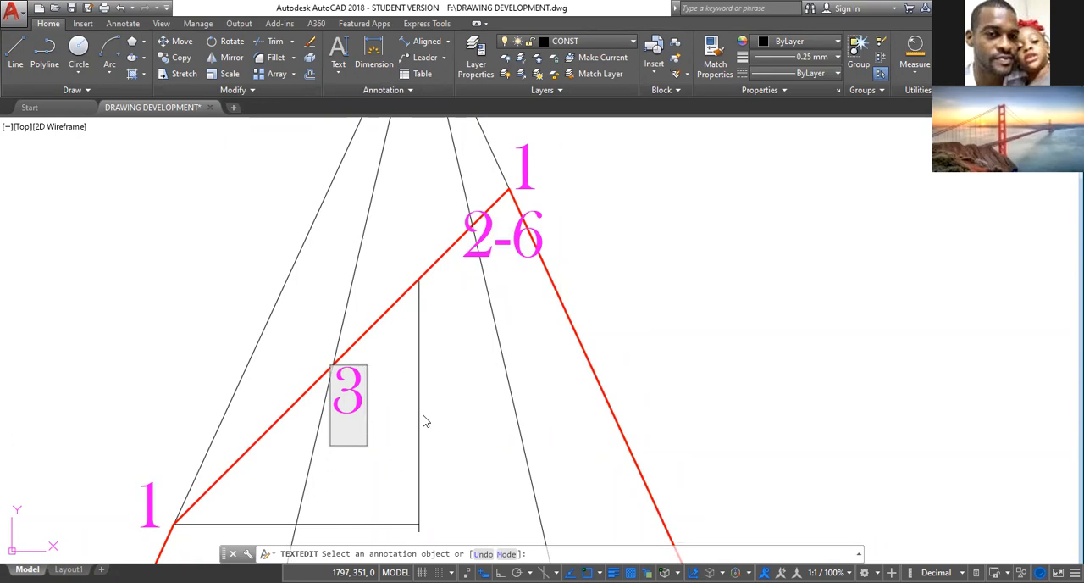
{"action": "type", "text": "-5"}
{"action": "scroll", "coordinate": [427, 493], "scroll_direction": "down", "scroll_amount": 4}
{"action": "mouse_move", "coordinate": [412, 489]}
{"action": "middle_mouse_down"}
{"action": "mouse_move", "coordinate": [458, 418]}
{"action": "mouse_move", "coordinate": [471, 418]}
{"action": "mouse_move", "coordinate": [543, 231]}
{"action": "middle_mouse_up"}
{"action": "mouse_move", "coordinate": [547, 379]}
{"action": "middle_mouse_down"}
{"action": "mouse_move", "coordinate": [568, 230]}
{"action": "mouse_move", "coordinate": [516, 452]}
{"action": "mouse_move", "coordinate": [516, 434]}
{"action": "middle_mouse_up"}
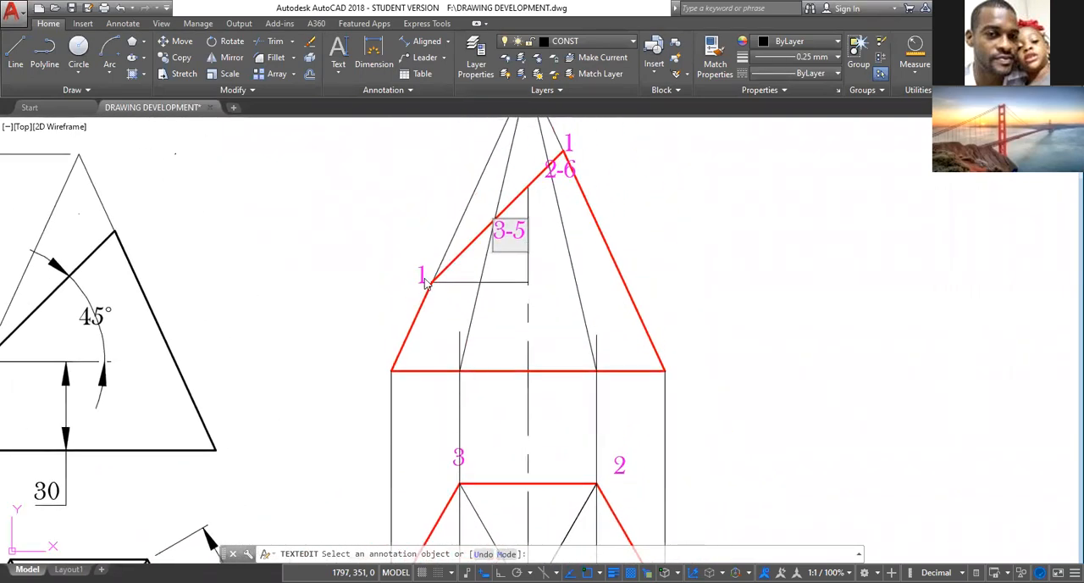
{"action": "left_click", "coordinate": [426, 278]}
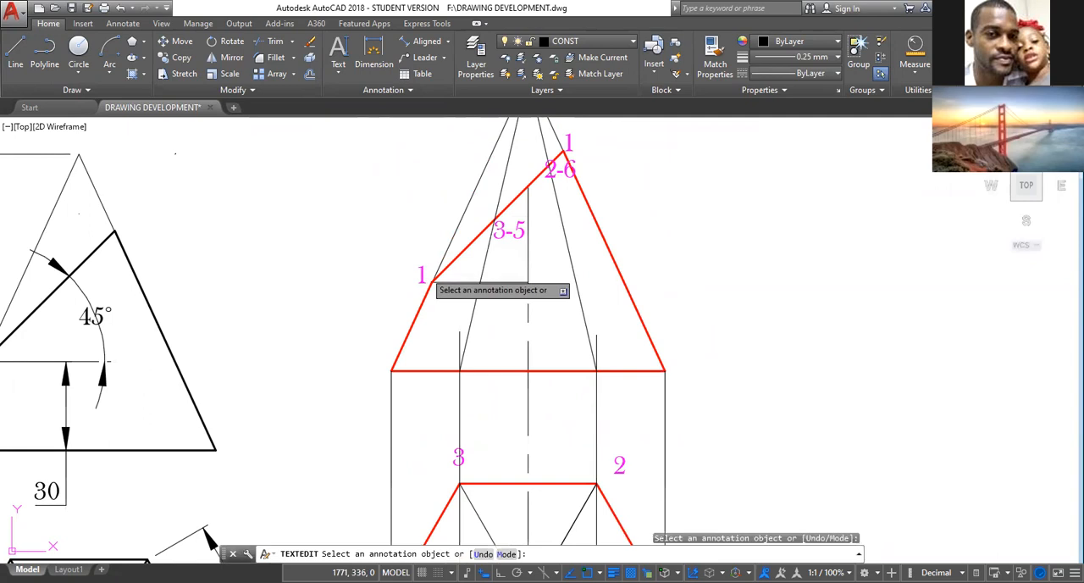
Change the label at the lower end of the cut line to 4 and finish text editing.
{"action": "left_click", "coordinate": [423, 277]}
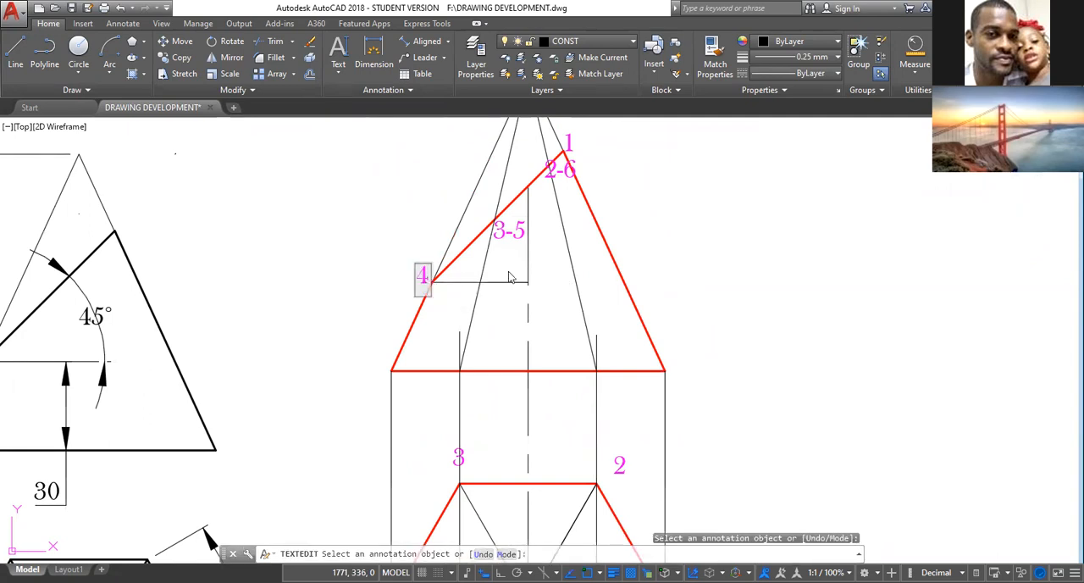
{"action": "scroll", "coordinate": [657, 254], "scroll_direction": "down", "scroll_amount": 2}
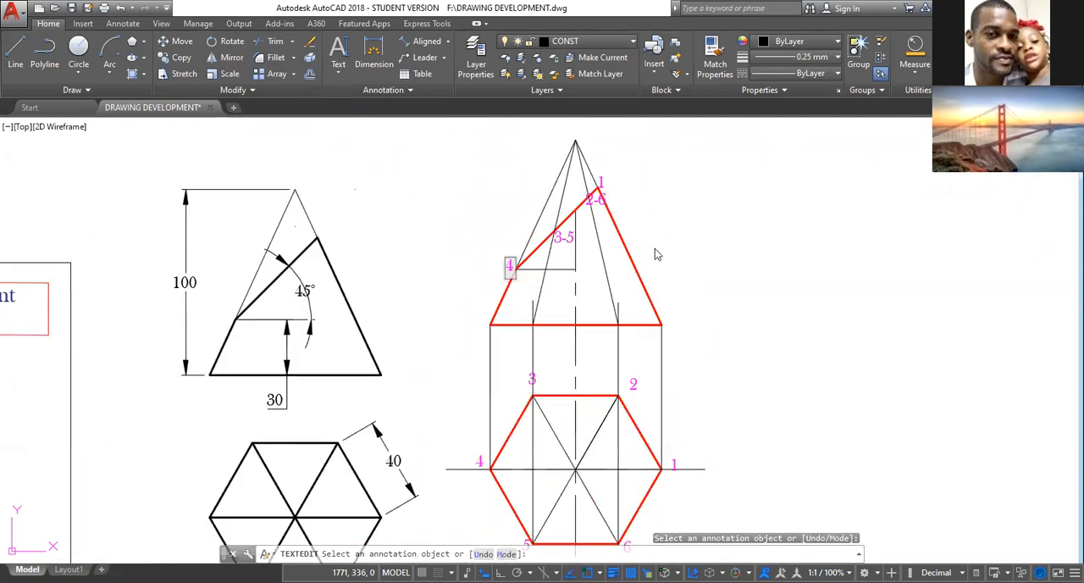
{"action": "left_click", "coordinate": [458, 233]}
{"action": "mouse_move", "coordinate": [695, 277]}
{"action": "middle_mouse_down"}
{"action": "mouse_move", "coordinate": [545, 243]}
{"action": "mouse_move", "coordinate": [542, 296]}
{"action": "mouse_move", "coordinate": [550, 257]}
{"action": "mouse_move", "coordinate": [529, 277]}
{"action": "middle_mouse_up"}
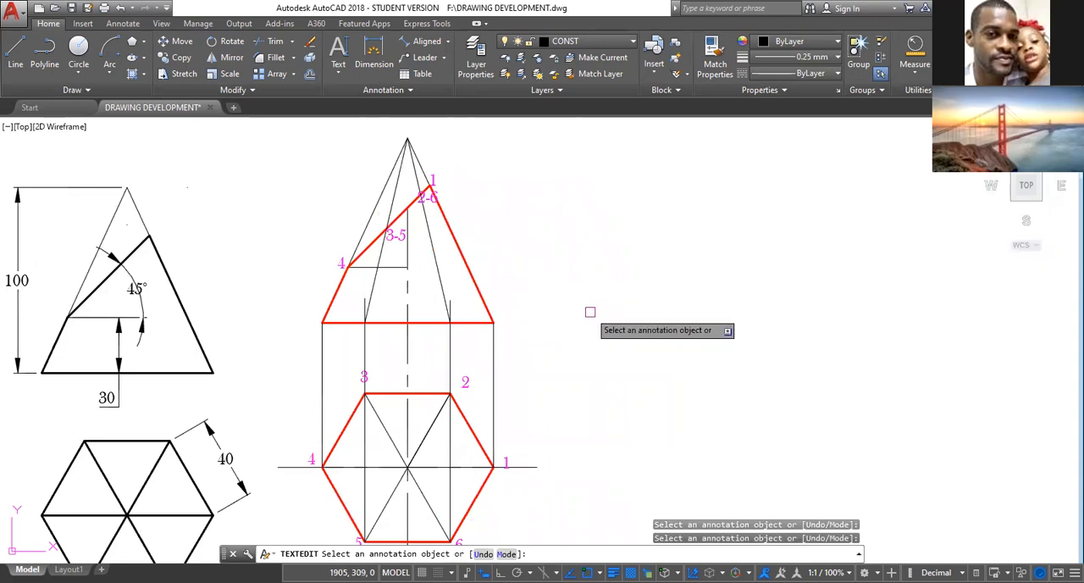
{"action": "key", "text": "Escape"}
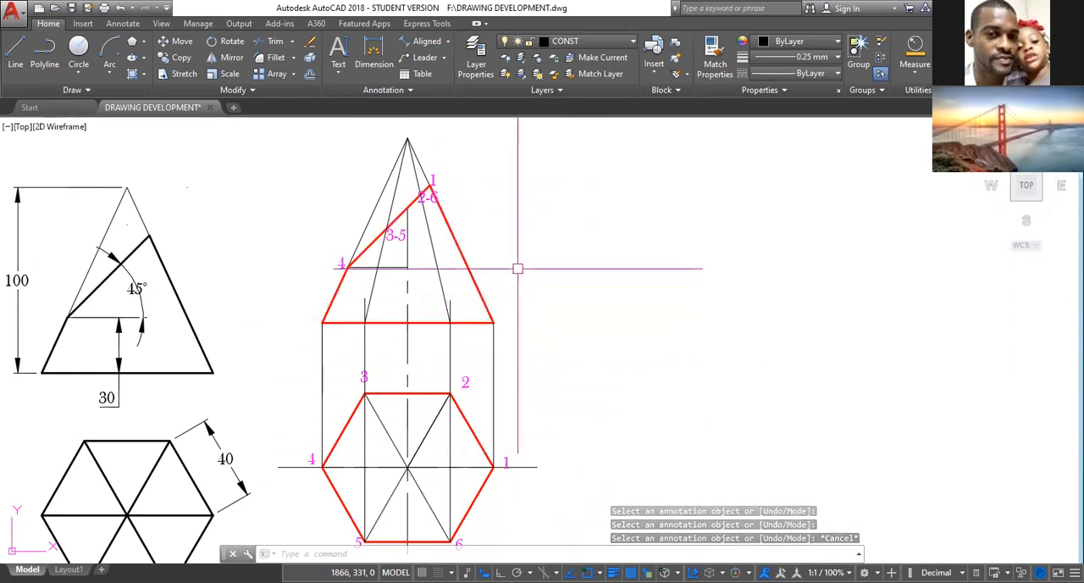
Move the 2-6 and 3-5 labels clear of the cut line, inside the front view below their cut points.
{"action": "scroll", "coordinate": [430, 228], "scroll_direction": "up", "scroll_amount": 2}
{"action": "scroll", "coordinate": [429, 228], "scroll_direction": "up", "scroll_amount": 2}
{"action": "scroll", "coordinate": [429, 227], "scroll_direction": "down", "scroll_amount": 5}
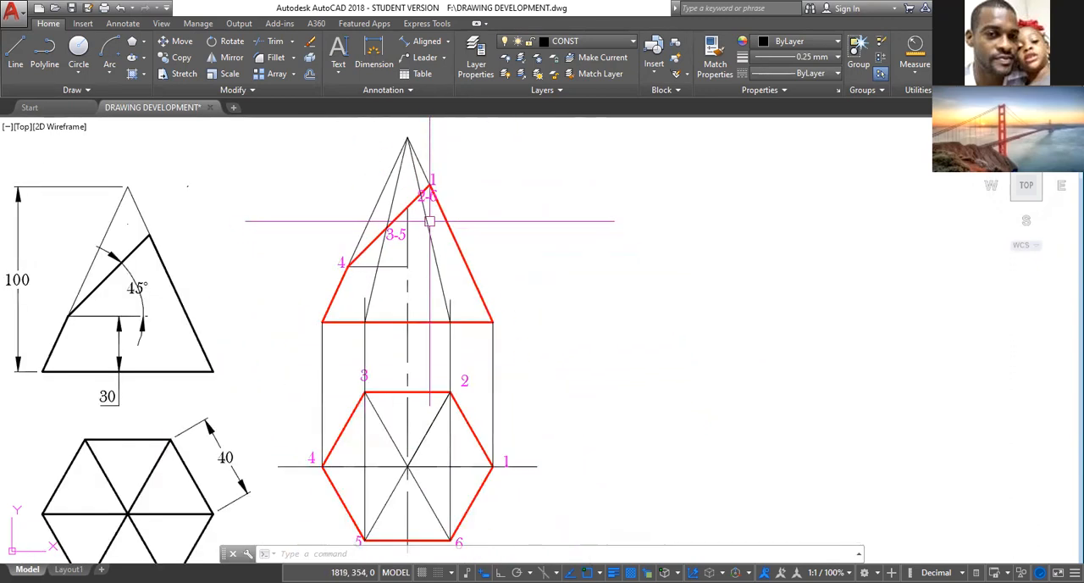
{"action": "scroll", "coordinate": [434, 206], "scroll_direction": "up", "scroll_amount": 3}
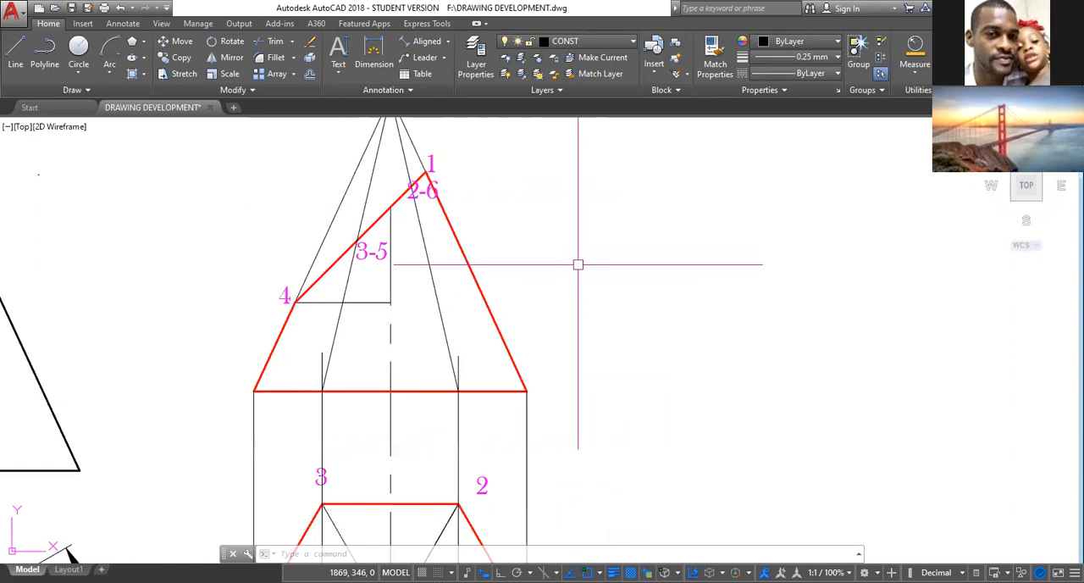
{"action": "left_click", "coordinate": [406, 198]}
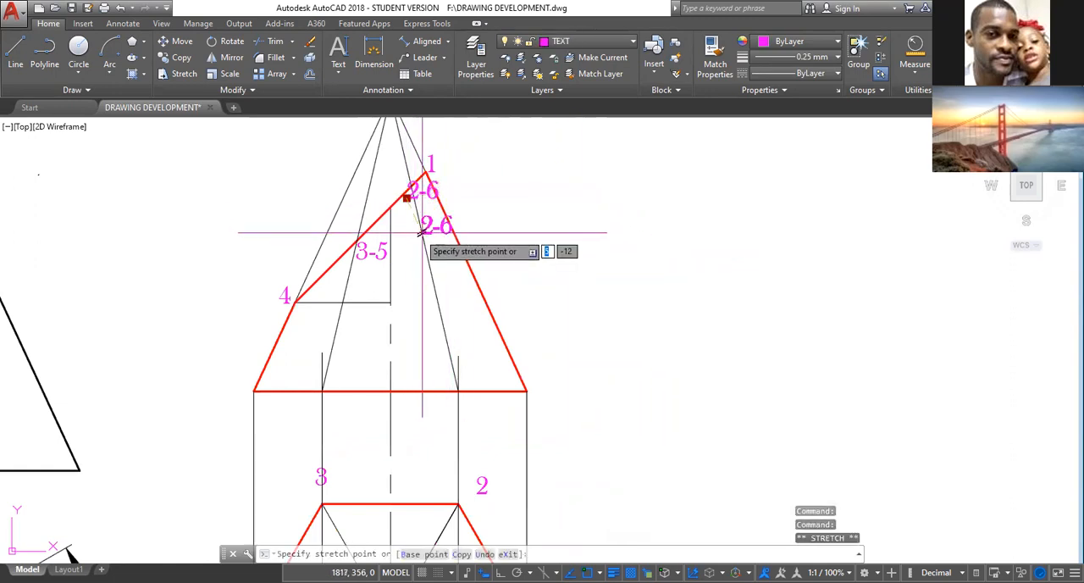
{"action": "left_click", "coordinate": [421, 232]}
{"action": "left_click", "coordinate": [356, 257]}
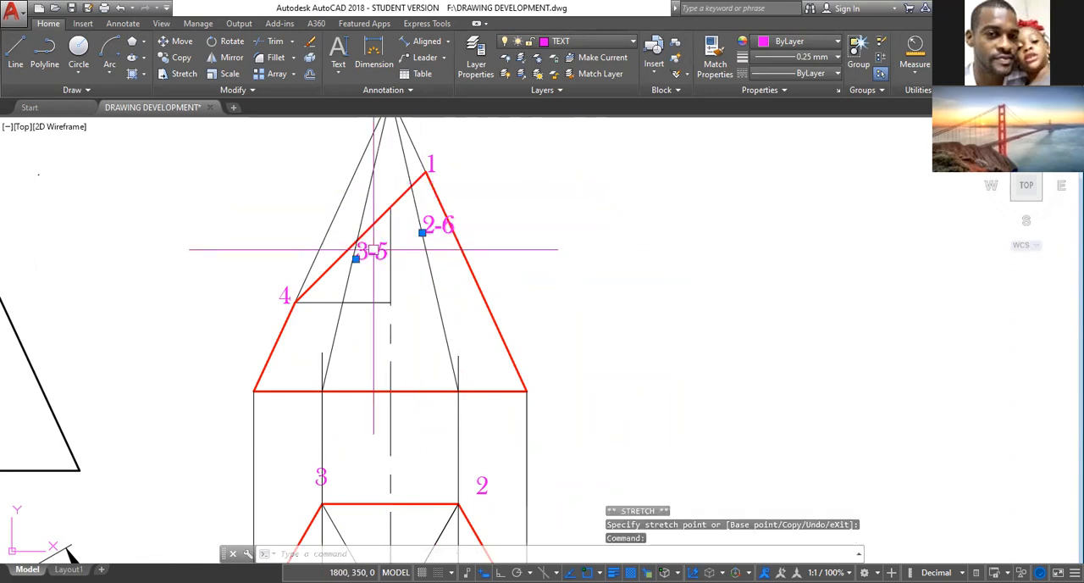
{"action": "left_click", "coordinate": [356, 258]}
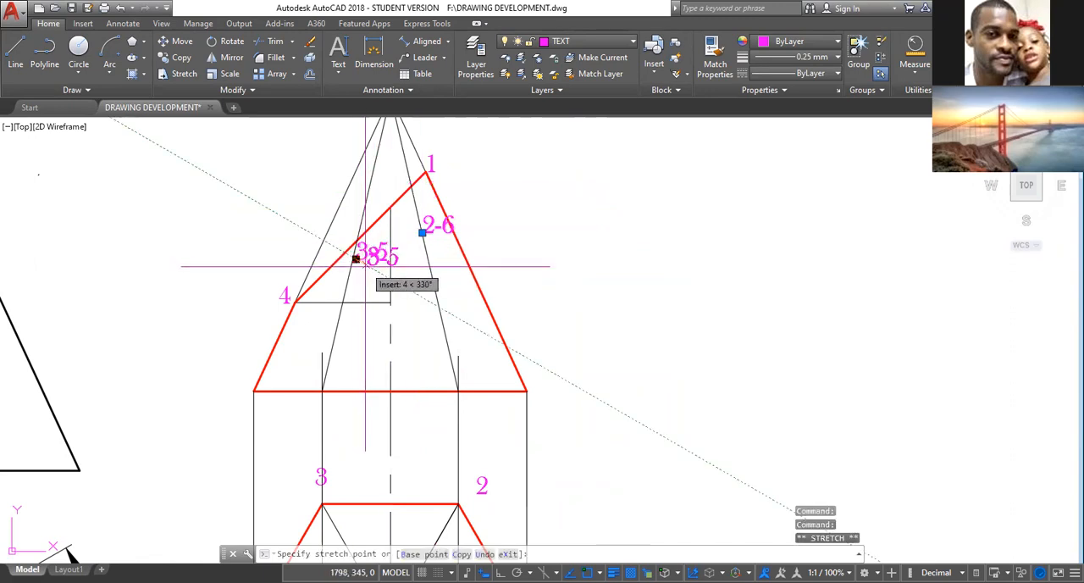
{"action": "key", "text": "Escape"}
{"action": "key", "text": "Escape"}
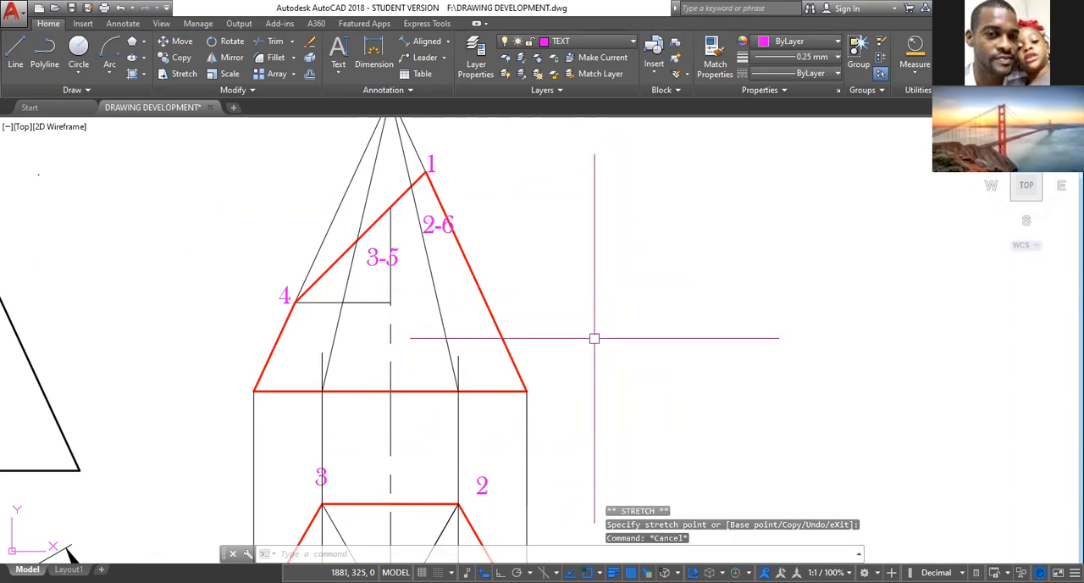
Make CONSTRUCTION the current layer.
{"action": "scroll", "coordinate": [562, 388], "scroll_direction": "down", "scroll_amount": 2}
{"action": "scroll", "coordinate": [559, 267], "scroll_direction": "down", "scroll_amount": 1}
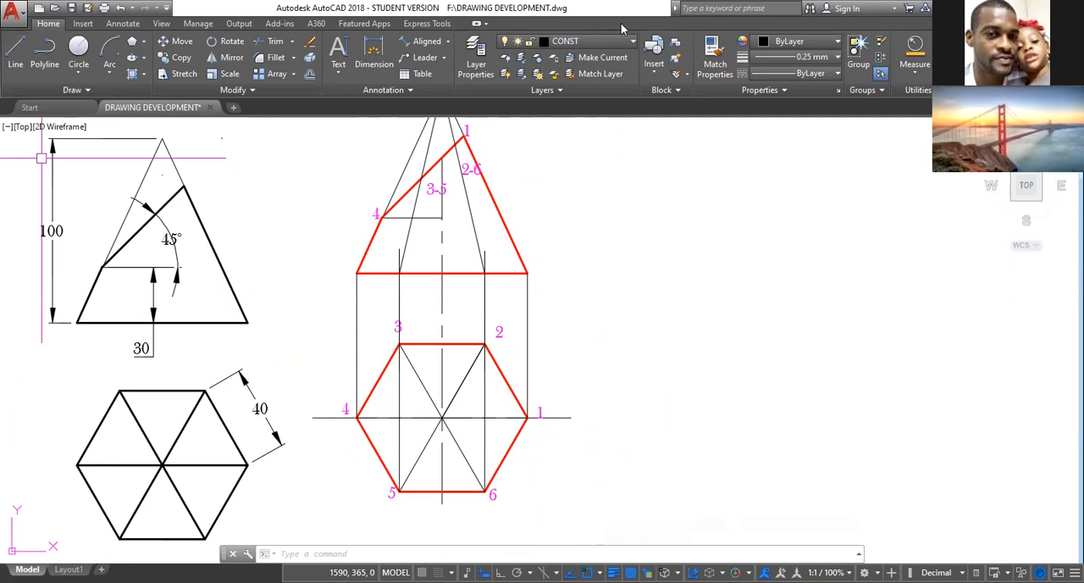
{"action": "left_click", "coordinate": [632, 44]}
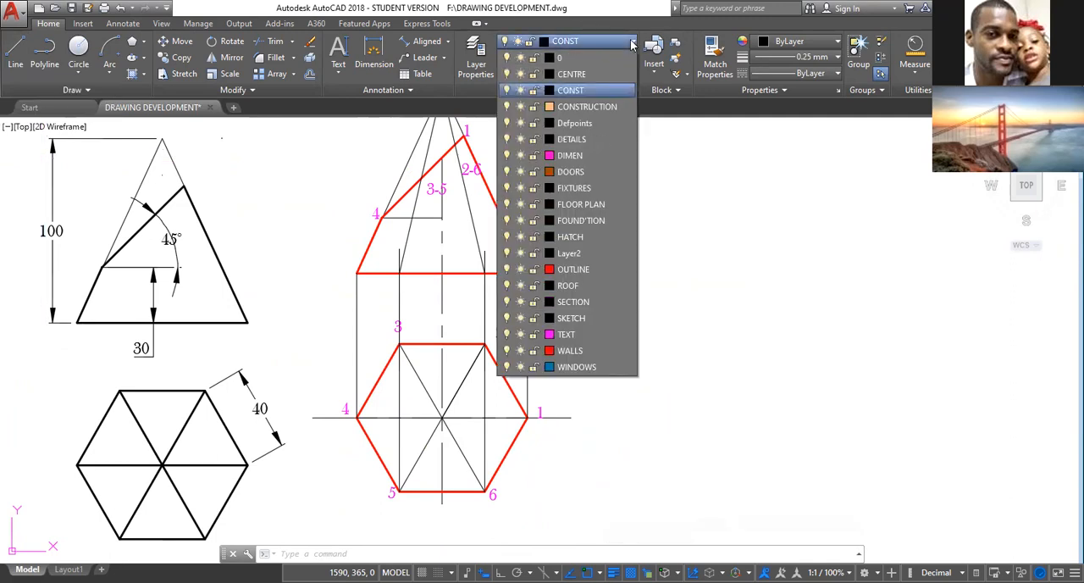
{"action": "left_click", "coordinate": [603, 109]}
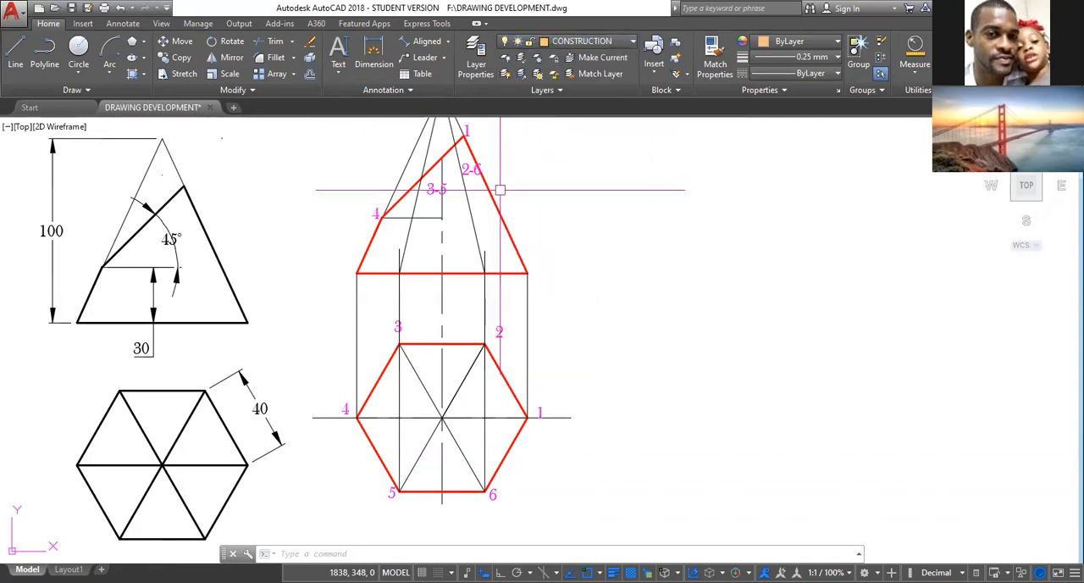
Try to draw a vertical projection line from cut point 1 of the front view down past the plan on the CONSTRUCTION layer.
{"action": "left_click", "coordinate": [19, 50]}
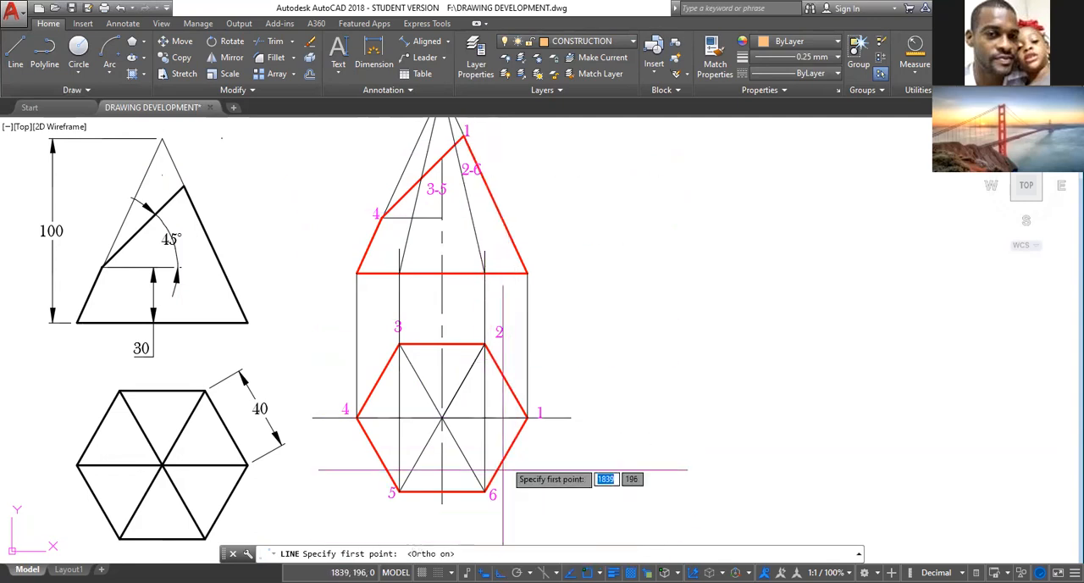
{"action": "left_click", "coordinate": [464, 136]}
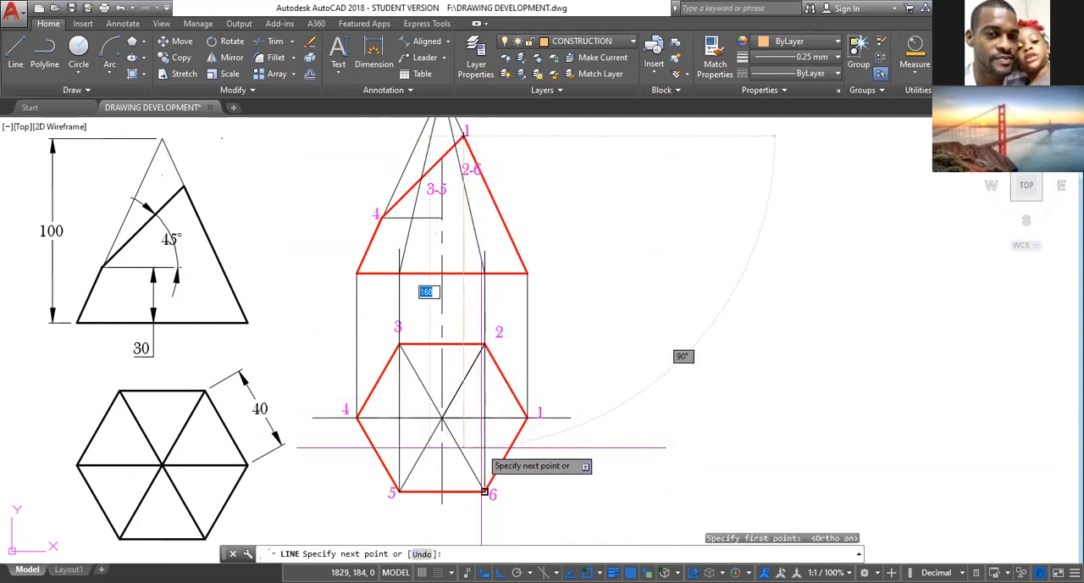
{"action": "left_click", "coordinate": [464, 530]}
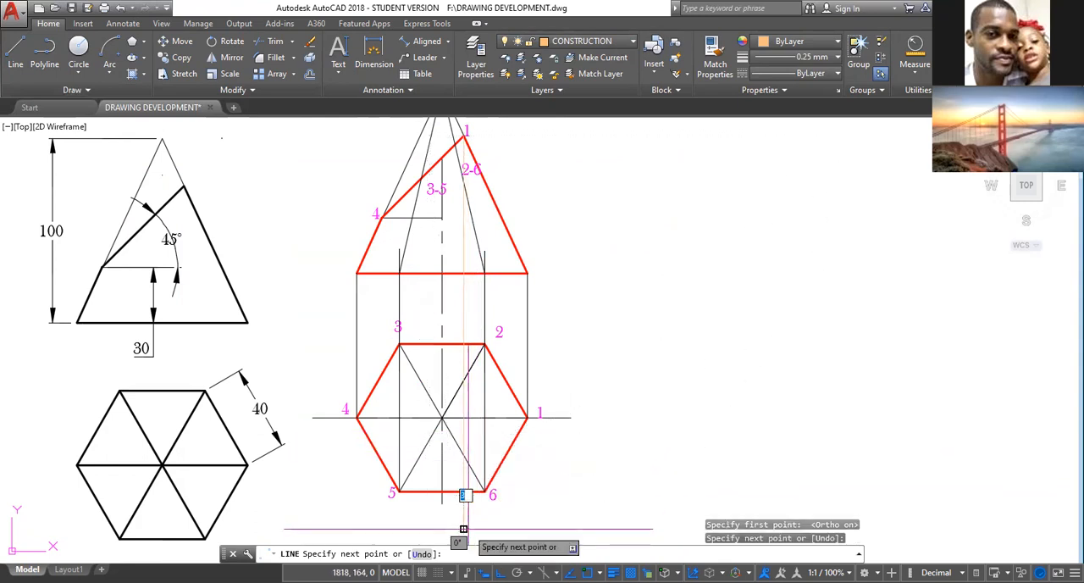
{"action": "key", "text": "Escape"}
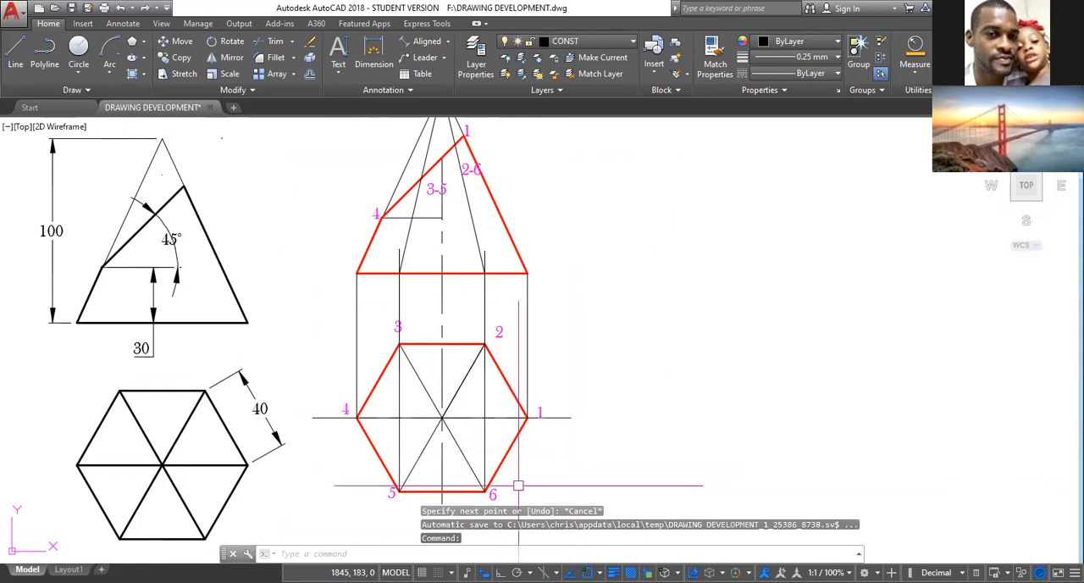
Draw a vertical line about 218 mm long from cut point 1 of the front view down past the plan.
{"action": "left_click", "coordinate": [15, 54]}
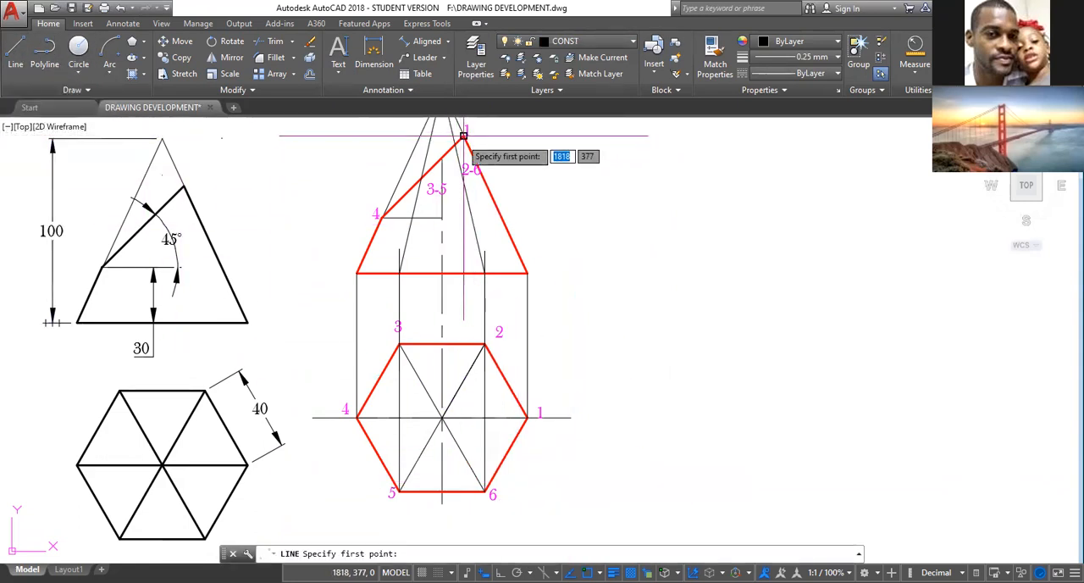
{"action": "left_click", "coordinate": [463, 136]}
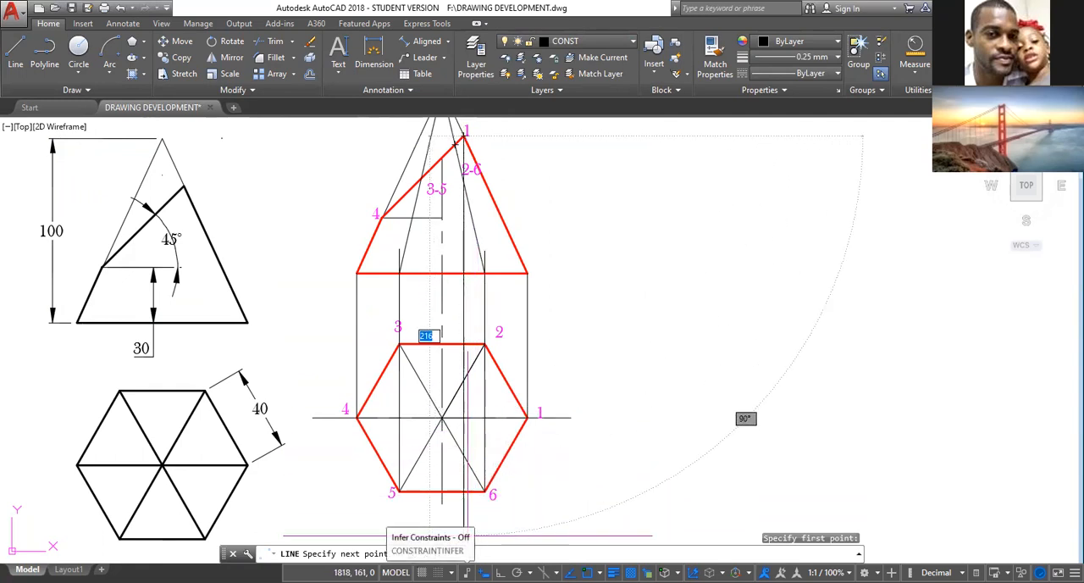
{"action": "left_click", "coordinate": [468, 538]}
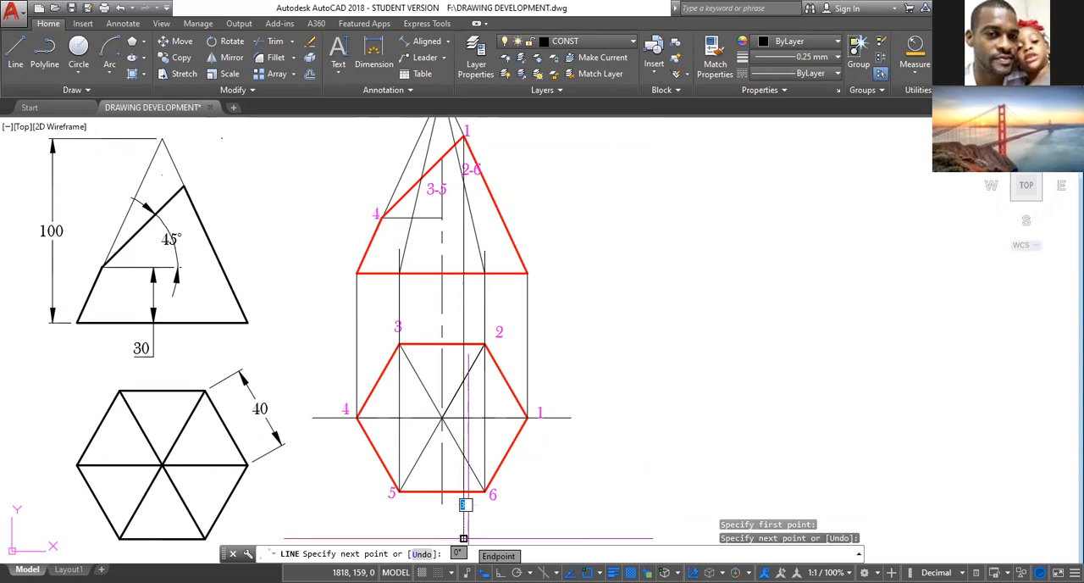
{"action": "key", "text": "Return"}
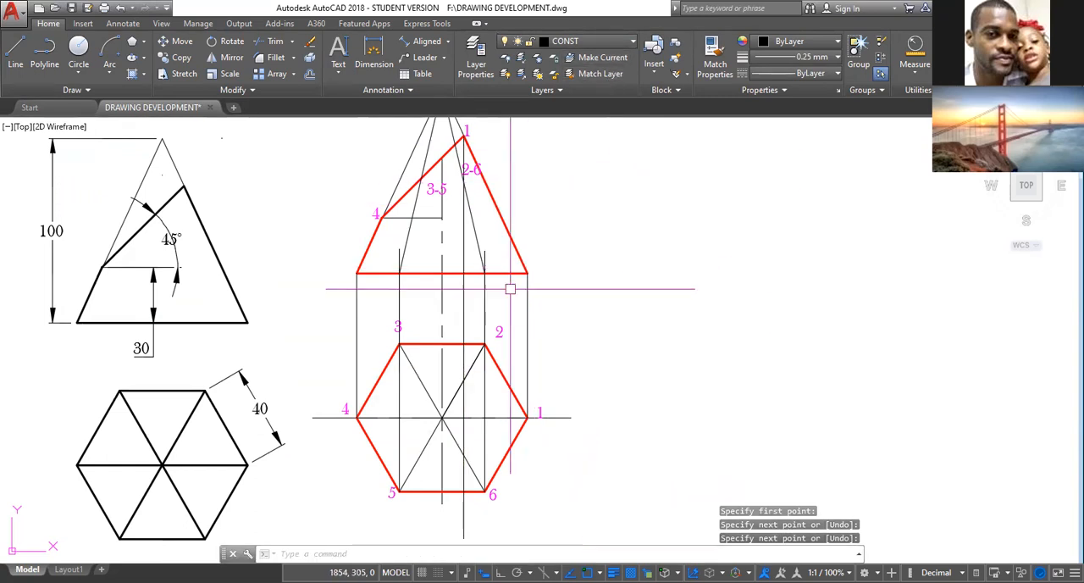
Make CONSTRUCTION the current layer.
{"action": "left_click", "coordinate": [631, 42]}
{"action": "left_click", "coordinate": [583, 107]}
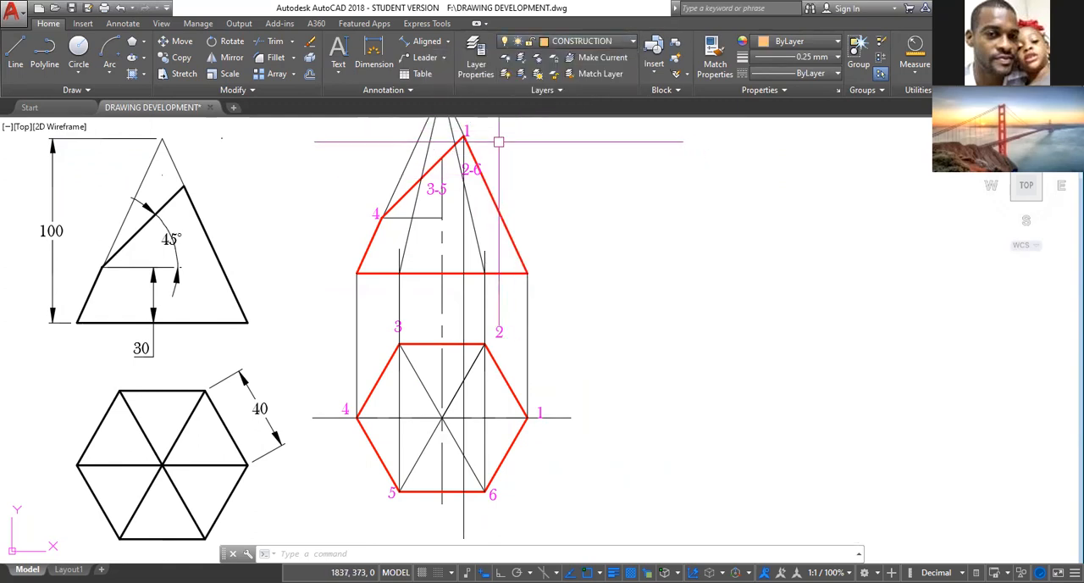
{"action": "key", "text": "Escape"}
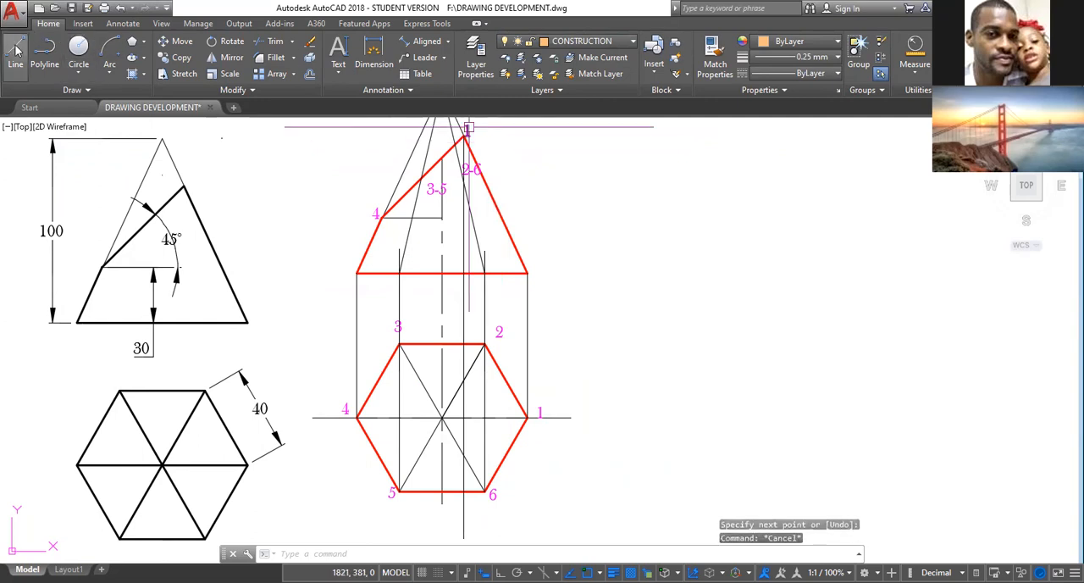
{"action": "left_click", "coordinate": [16, 50]}
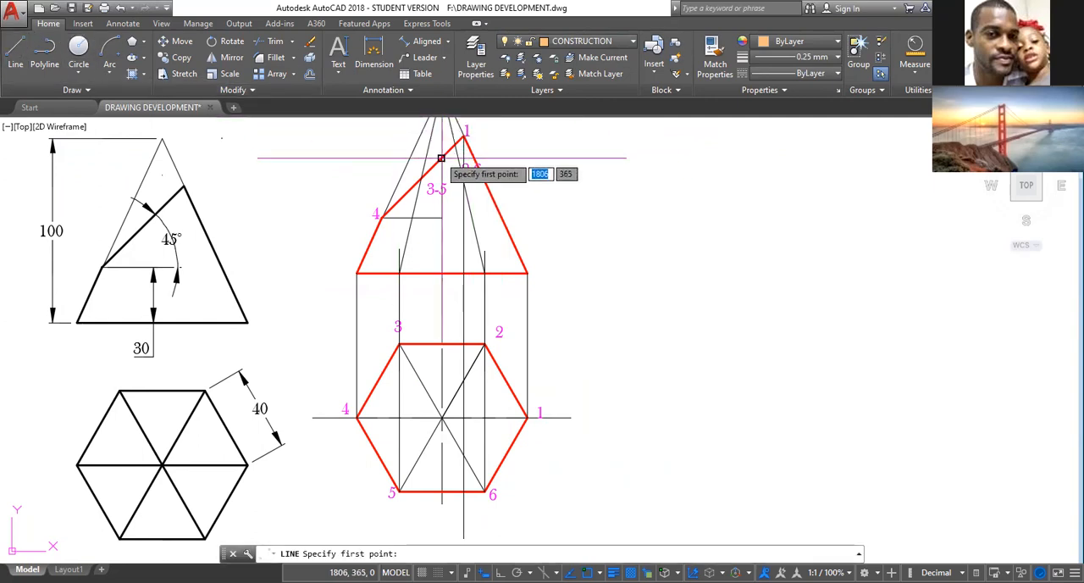
{"action": "key", "text": "Escape"}
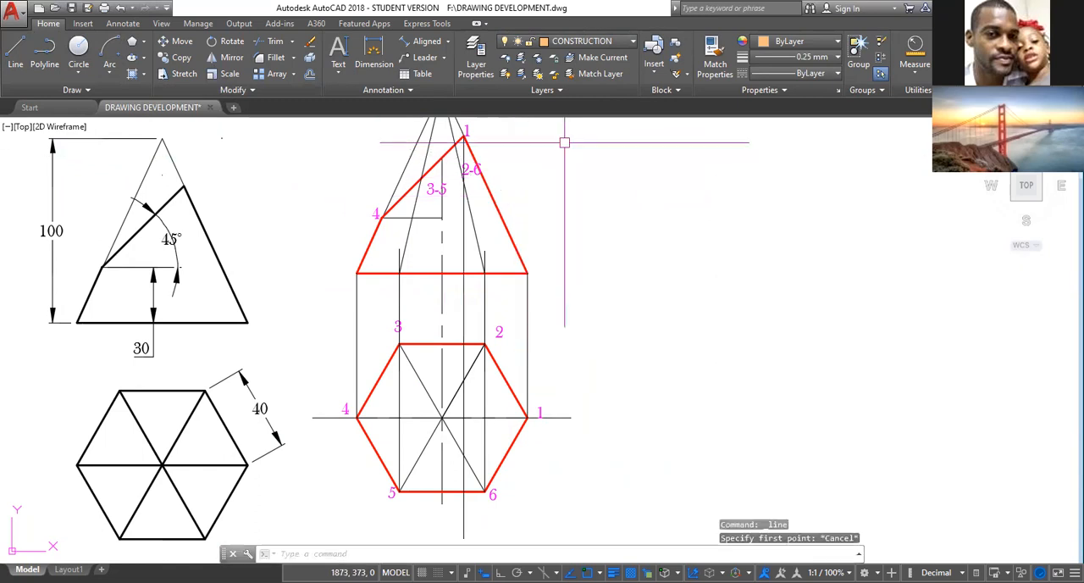
Assign the vertical projection line from cut point 1 to the CONSTRUCTION layer.
{"action": "left_click", "coordinate": [463, 226]}
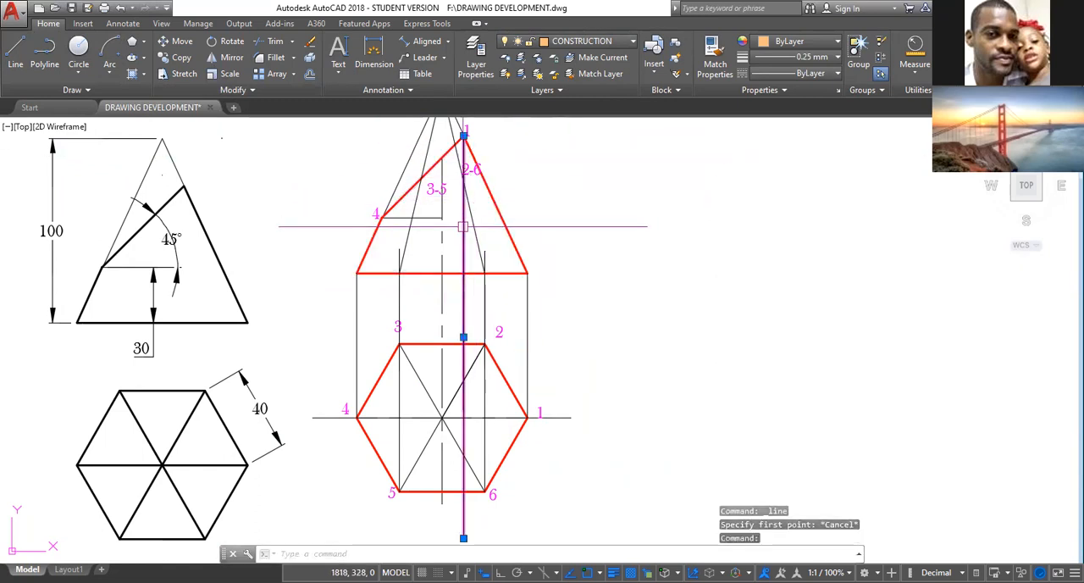
{"action": "left_click", "coordinate": [633, 43]}
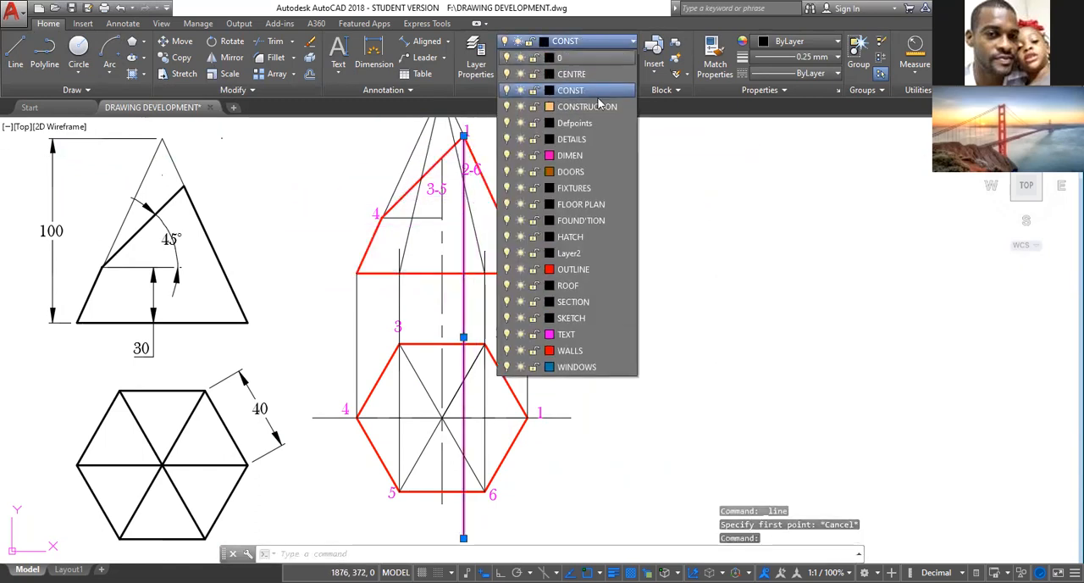
{"action": "left_click", "coordinate": [587, 107]}
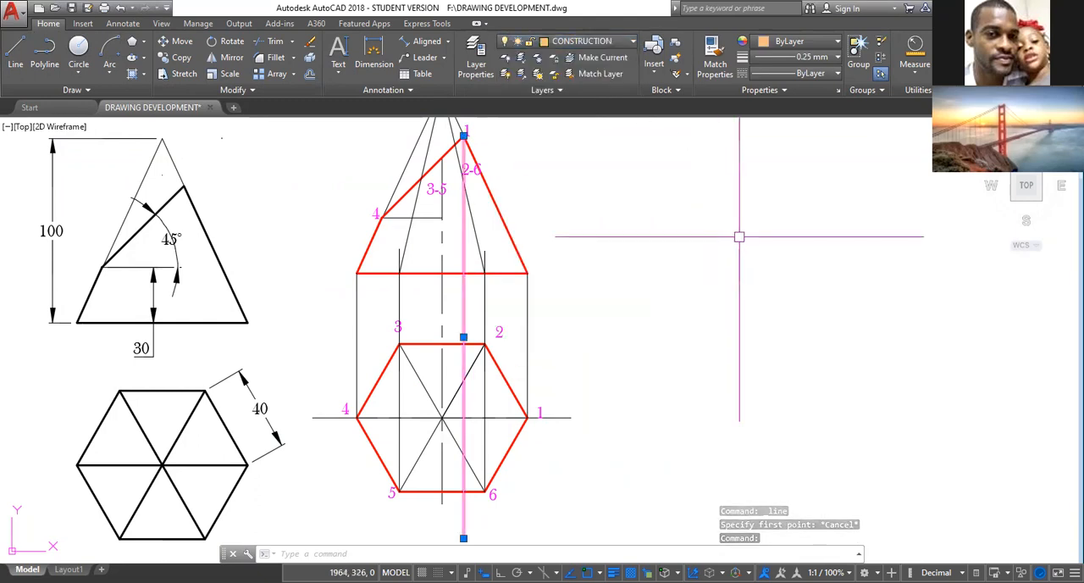
{"action": "key", "text": "Escape"}
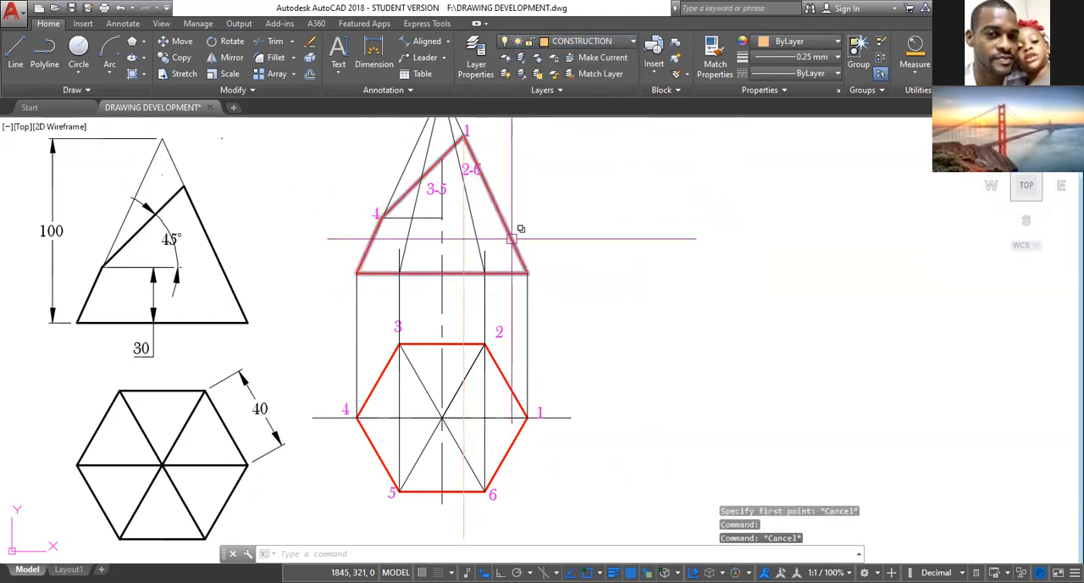
Copy the projection line from cut point 1 to cut points 2-6, 3-5 and 4 on the front view's cut line.
{"action": "scroll", "coordinate": [519, 200], "scroll_direction": "up", "scroll_amount": 2}
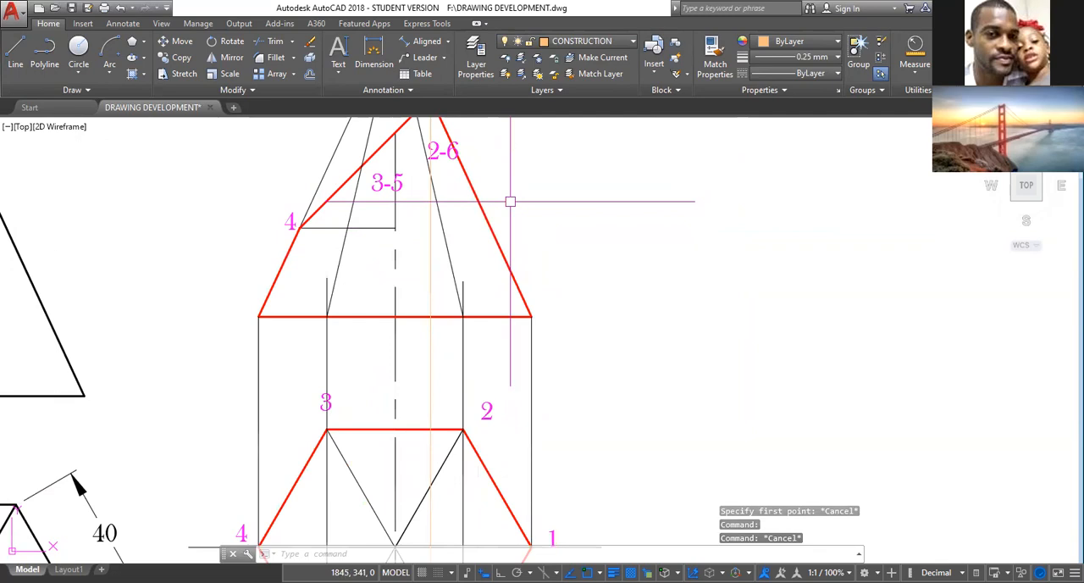
{"action": "scroll", "coordinate": [510, 201], "scroll_direction": "down", "scroll_amount": 3}
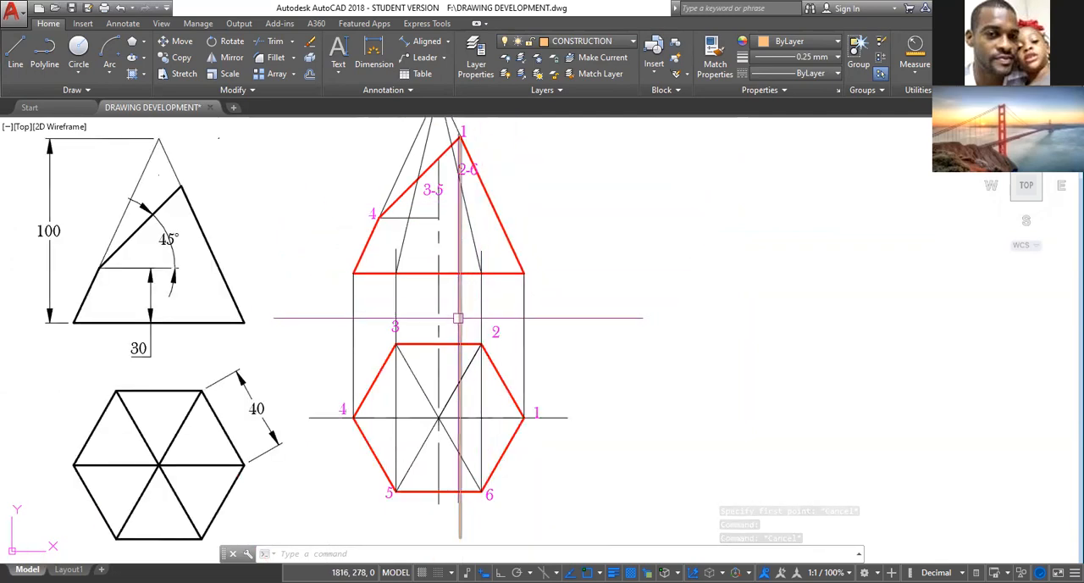
{"action": "scroll", "coordinate": [463, 312], "scroll_direction": "up", "scroll_amount": 2}
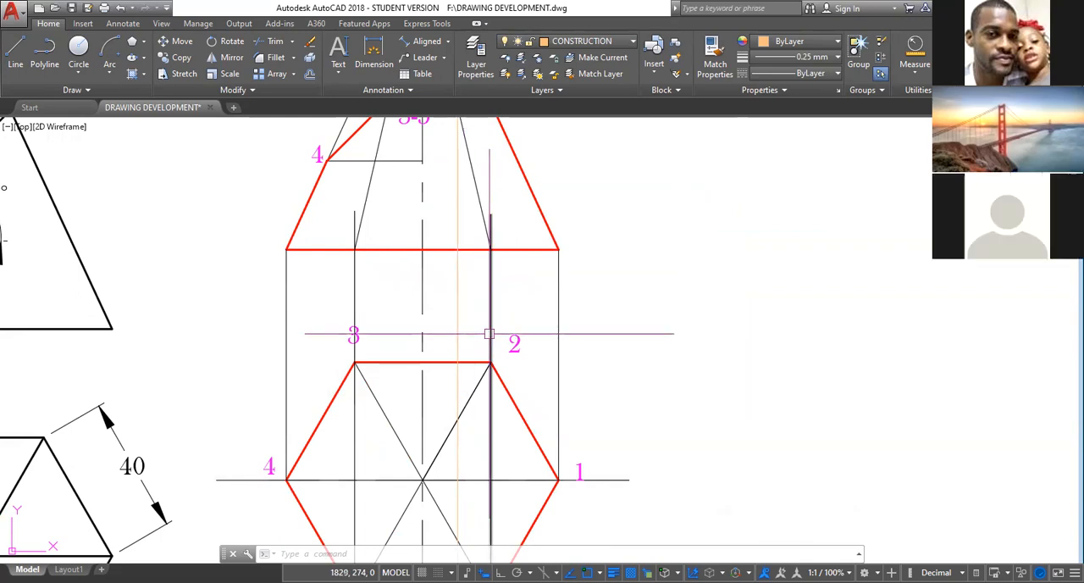
{"action": "mouse_move", "coordinate": [519, 188]}
{"action": "middle_mouse_down"}
{"action": "mouse_move", "coordinate": [503, 232]}
{"action": "mouse_move", "coordinate": [499, 385]}
{"action": "middle_mouse_up"}
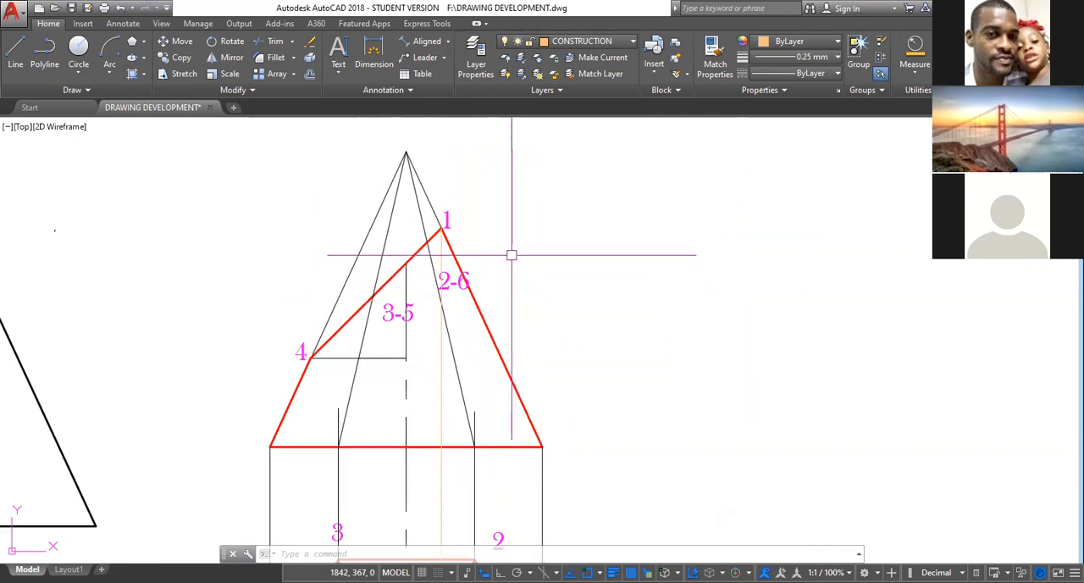
{"action": "type", "text": "co"}
{"action": "key", "text": "Return"}
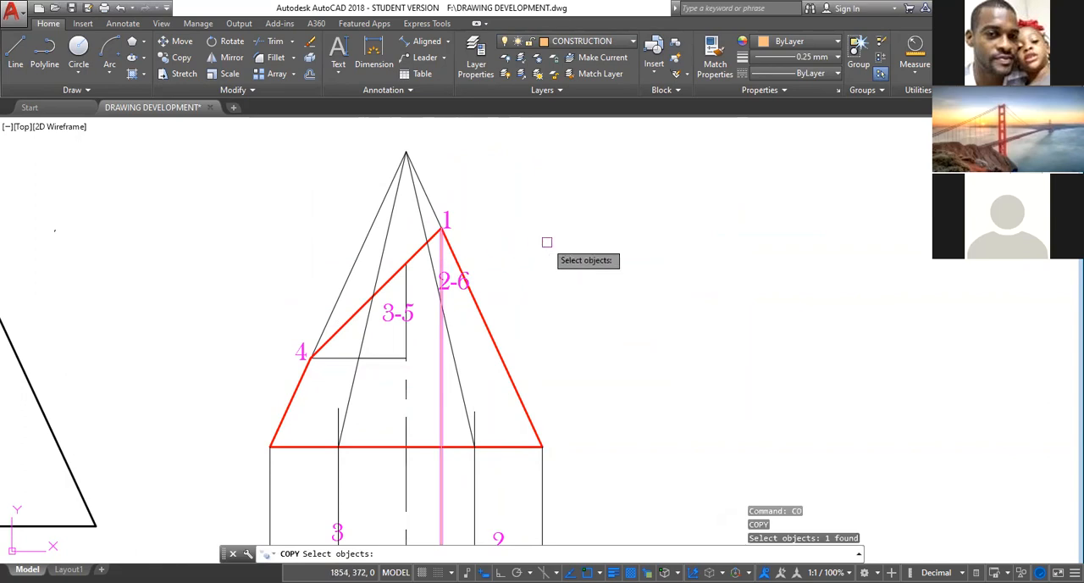
{"action": "key", "text": "Return"}
{"action": "left_click", "coordinate": [441, 227]}
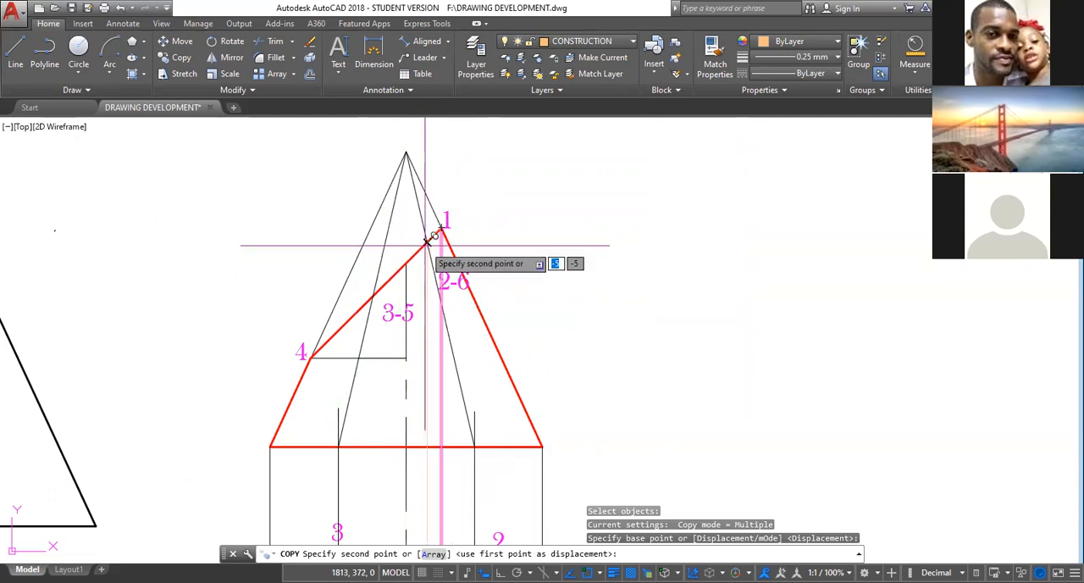
{"action": "left_click", "coordinate": [428, 242]}
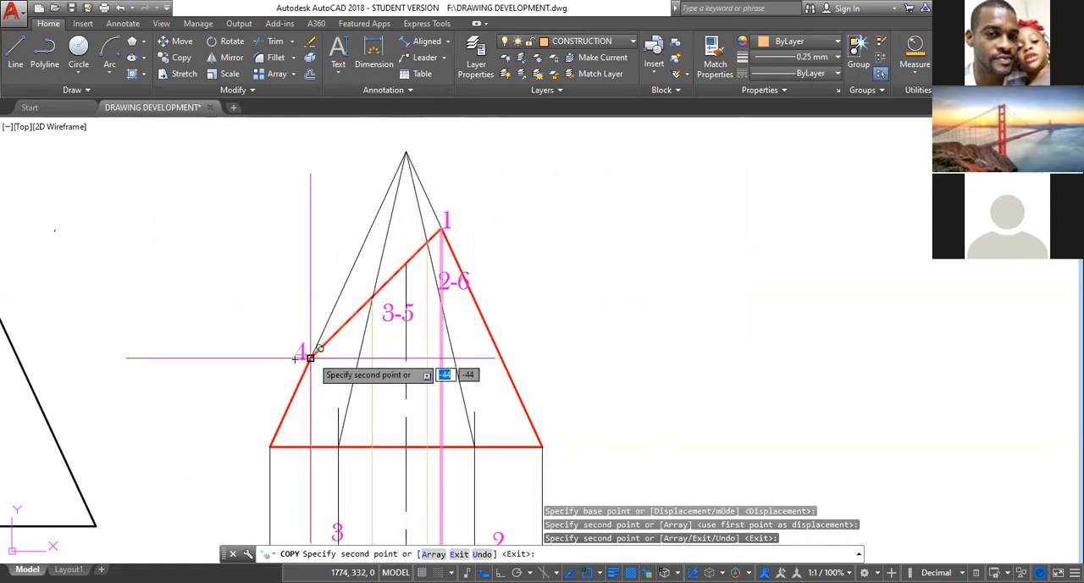
{"action": "left_click", "coordinate": [310, 358]}
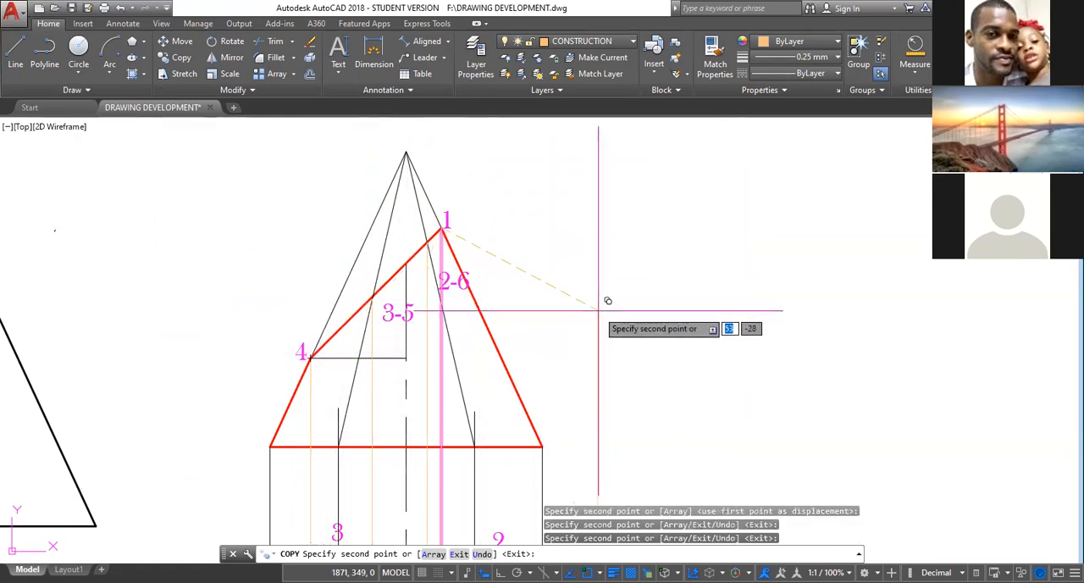
{"action": "key", "text": "Escape"}
Examine where the four projection lines cross the diagonals and horizontal centre line of the hexagonal plan.
{"action": "mouse_move", "coordinate": [559, 356]}
{"action": "middle_mouse_down"}
{"action": "mouse_move", "coordinate": [581, 243]}
{"action": "mouse_move", "coordinate": [585, 265]}
{"action": "middle_mouse_up"}
{"action": "middle_click_drag", "start_coordinate": [588, 301], "coordinate": [610, 187]}
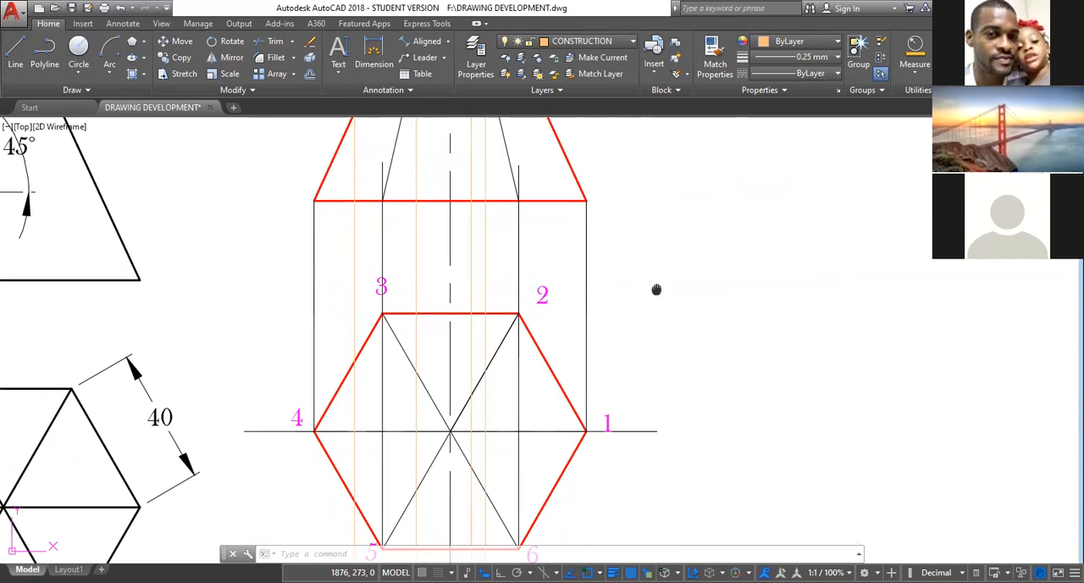
{"action": "middle_click_drag", "start_coordinate": [656, 290], "coordinate": [622, 334]}
{"action": "scroll", "coordinate": [581, 327], "scroll_direction": "up", "scroll_amount": 2}
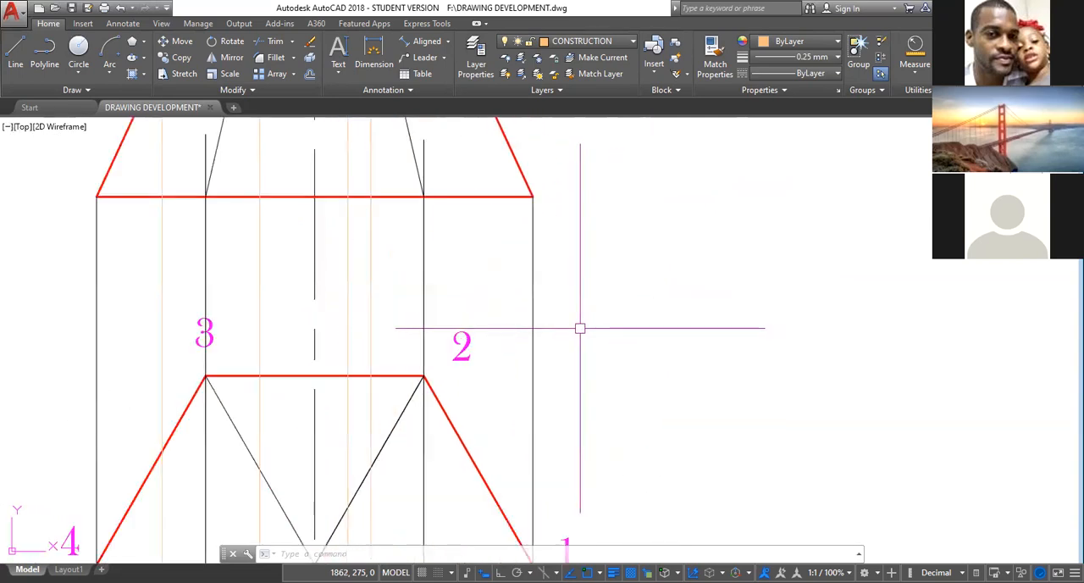
{"action": "scroll", "coordinate": [580, 328], "scroll_direction": "down", "scroll_amount": 3}
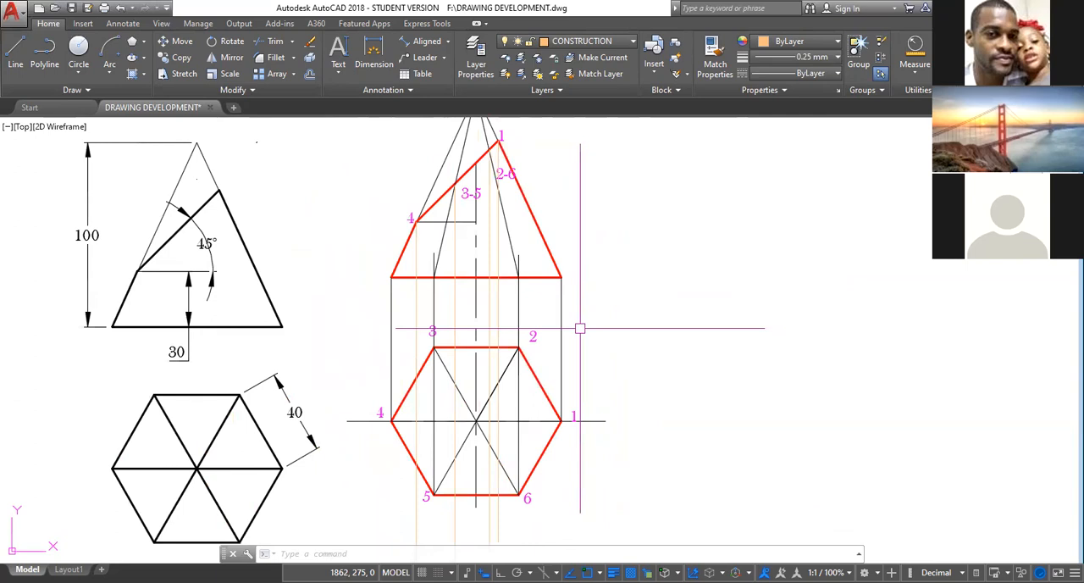
{"action": "scroll", "coordinate": [580, 328], "scroll_direction": "down", "scroll_amount": 2}
{"action": "scroll", "coordinate": [580, 328], "scroll_direction": "up", "scroll_amount": 3}
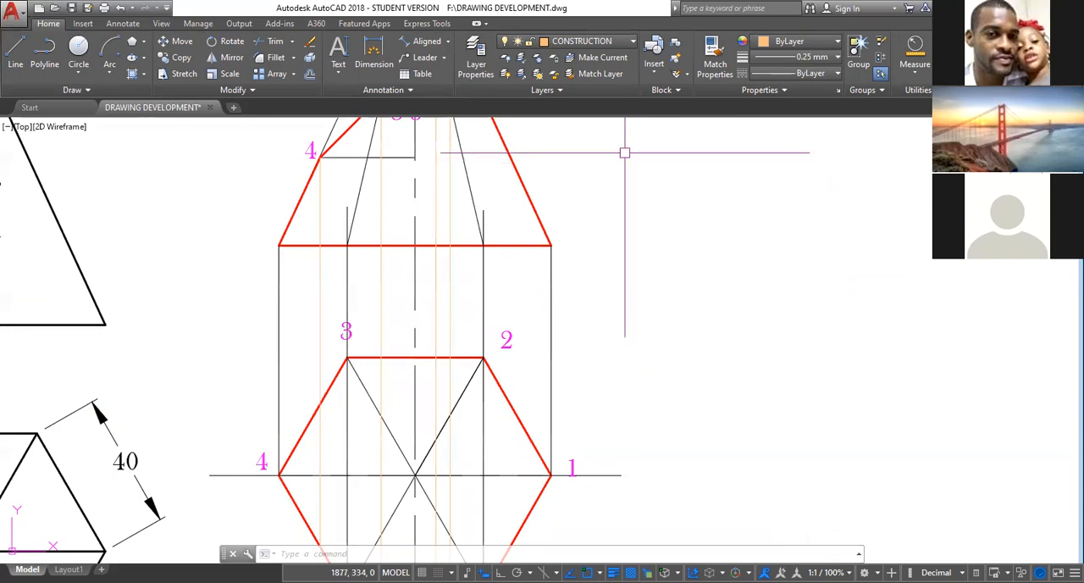
{"action": "mouse_move", "coordinate": [601, 329]}
{"action": "middle_mouse_down"}
{"action": "mouse_move", "coordinate": [652, 245]}
{"action": "mouse_move", "coordinate": [625, 359]}
{"action": "middle_mouse_up"}
{"action": "scroll", "coordinate": [632, 275], "scroll_direction": "down", "scroll_amount": 2}
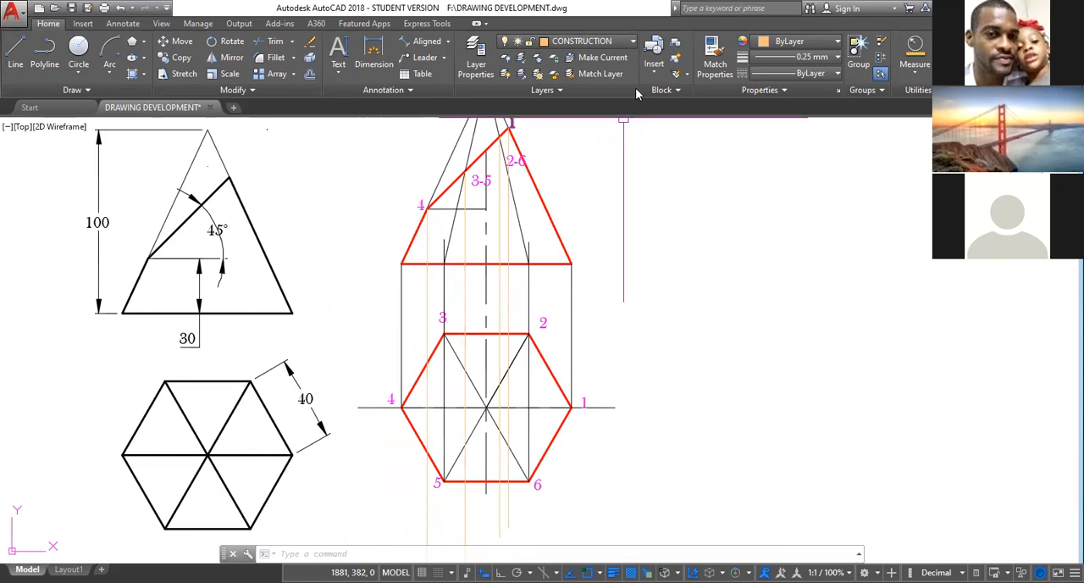
Make OUTLINE the current layer and set the current lineweight to 0.30 mm.
{"action": "left_click", "coordinate": [632, 41]}
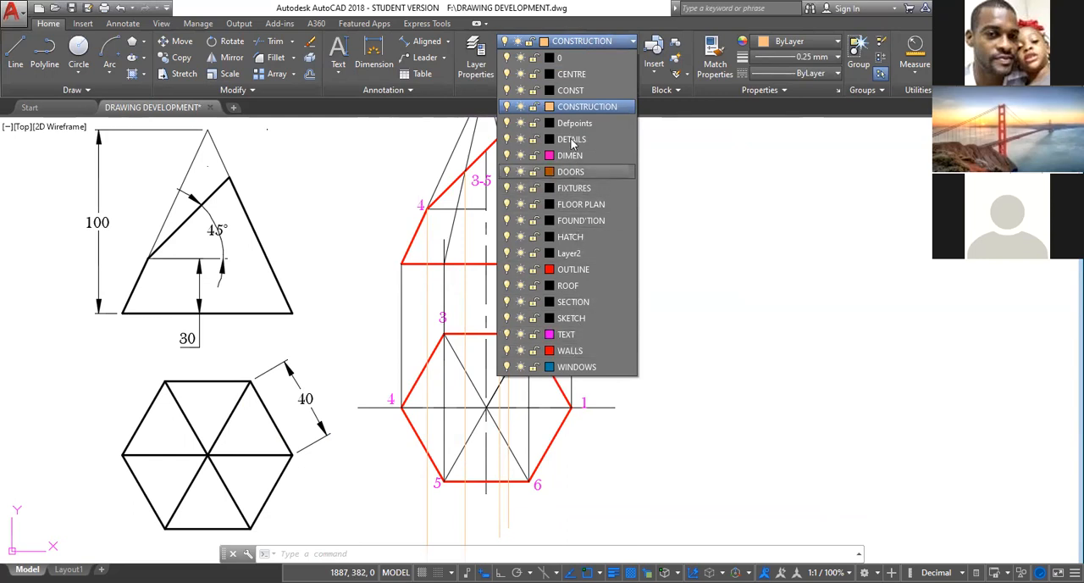
{"action": "left_click", "coordinate": [572, 269]}
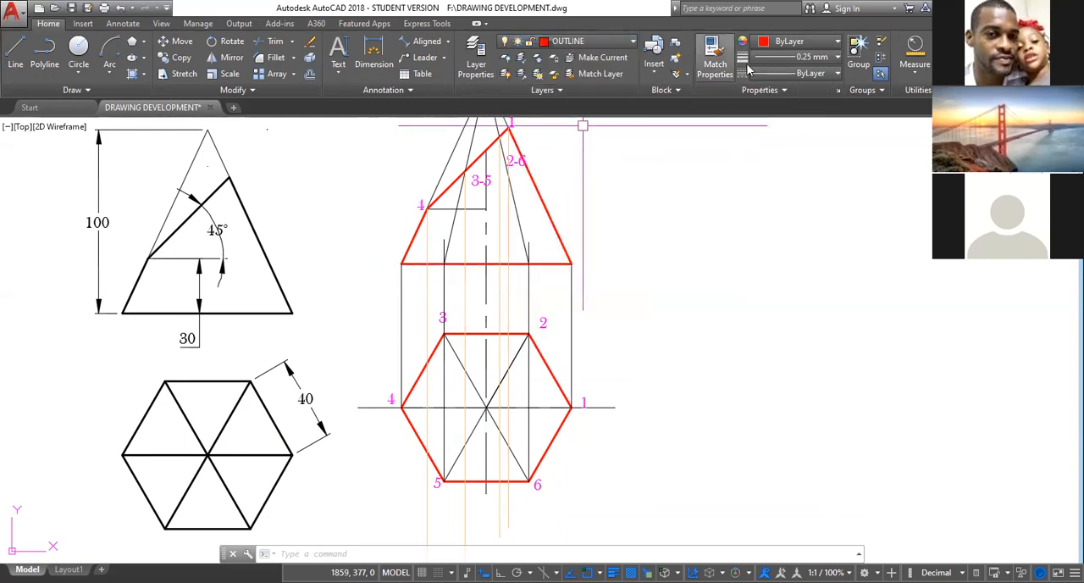
{"action": "left_click", "coordinate": [837, 57]}
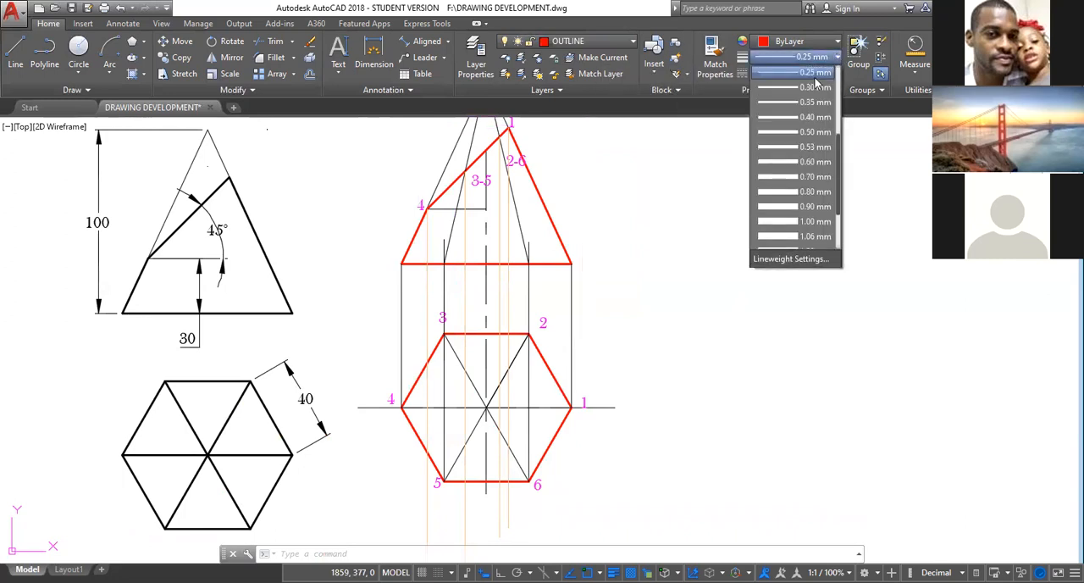
{"action": "left_click", "coordinate": [798, 88]}
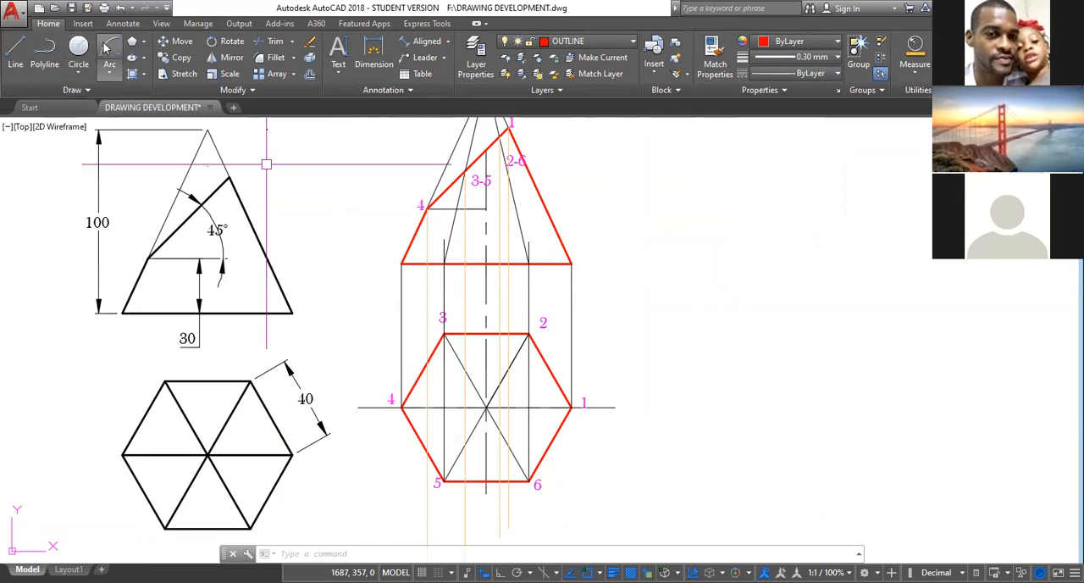
Draw a polyline in the plan from projection line 1 on the horizontal centre line up to corner 2's diagonal and across to corner 3's diagonal.
{"action": "left_click", "coordinate": [51, 50]}
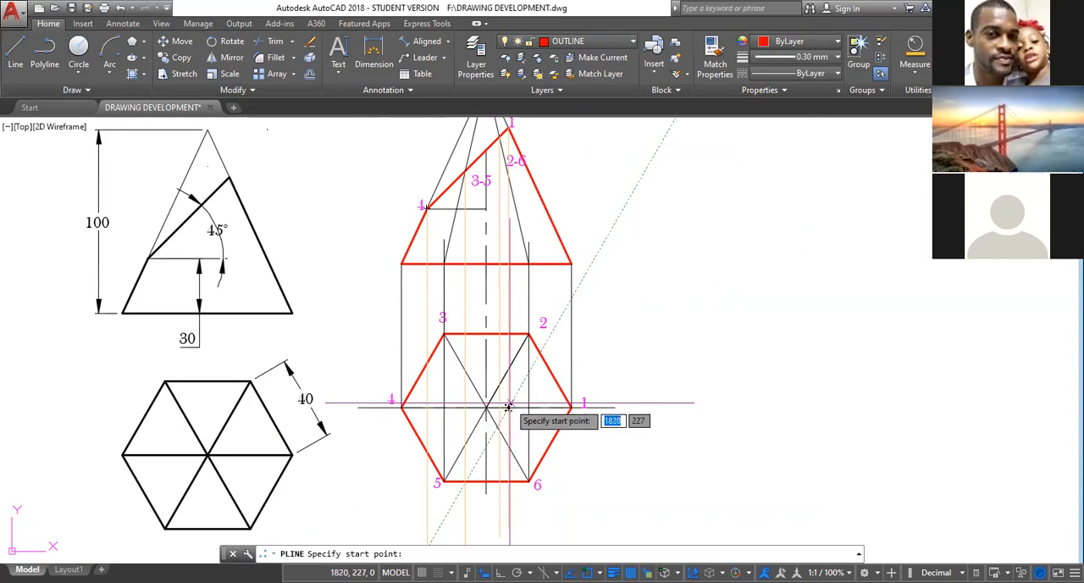
{"action": "scroll", "coordinate": [506, 409], "scroll_direction": "up", "scroll_amount": 2}
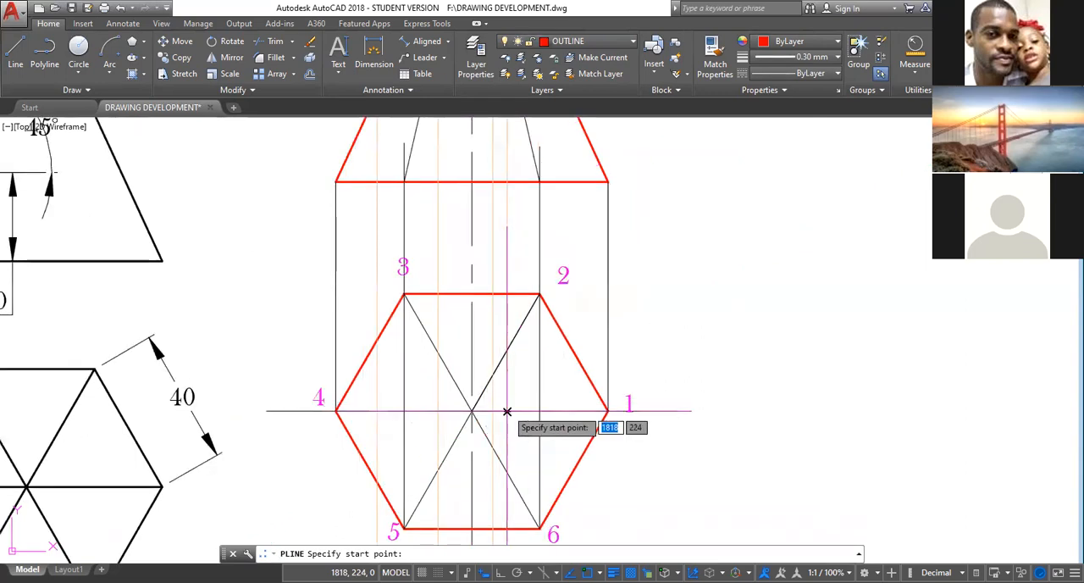
{"action": "left_click", "coordinate": [506, 411]}
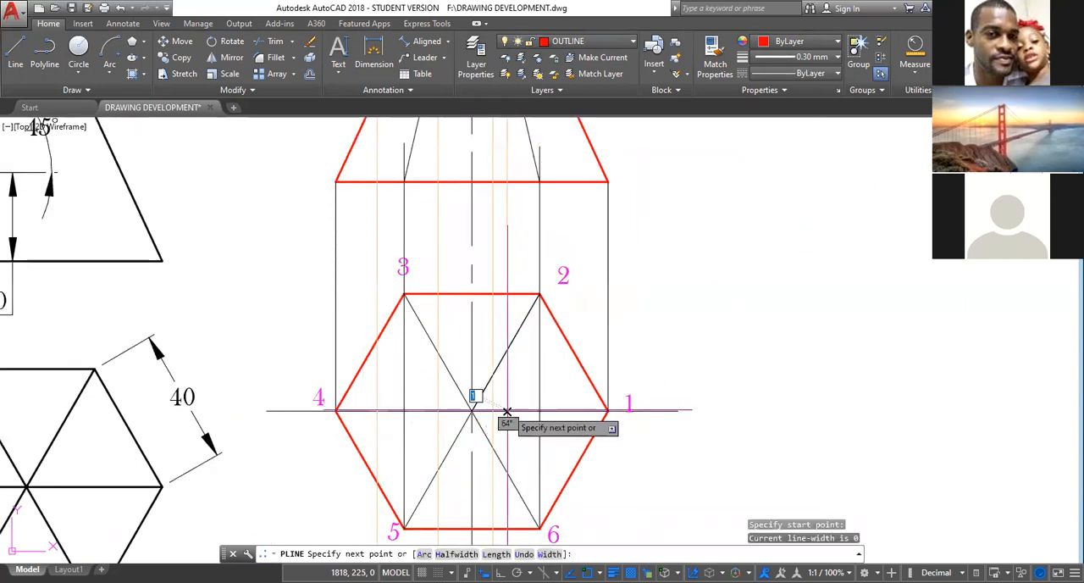
{"action": "left_click", "coordinate": [506, 352]}
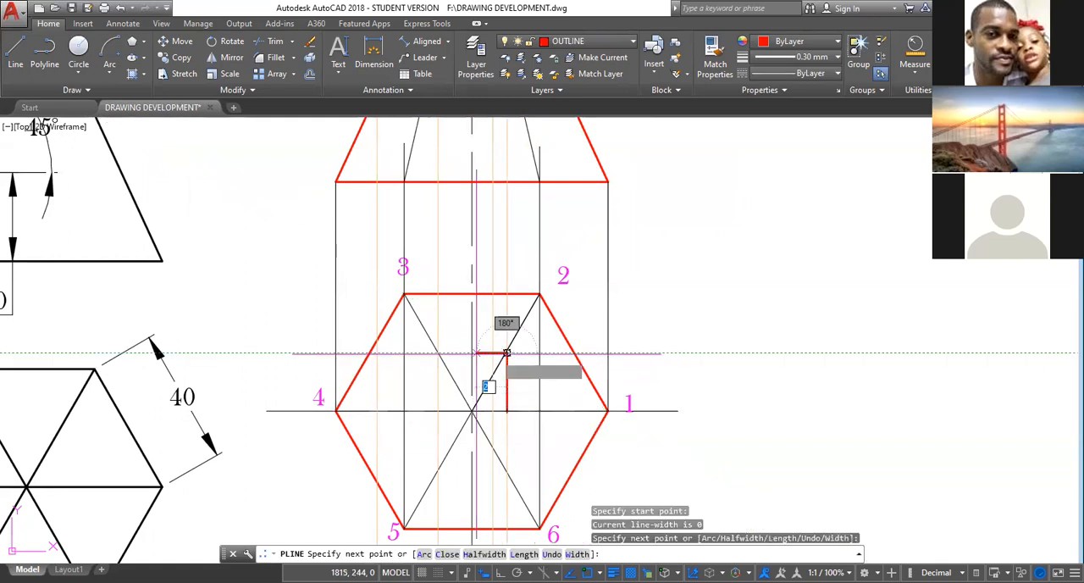
{"action": "left_click", "coordinate": [438, 353]}
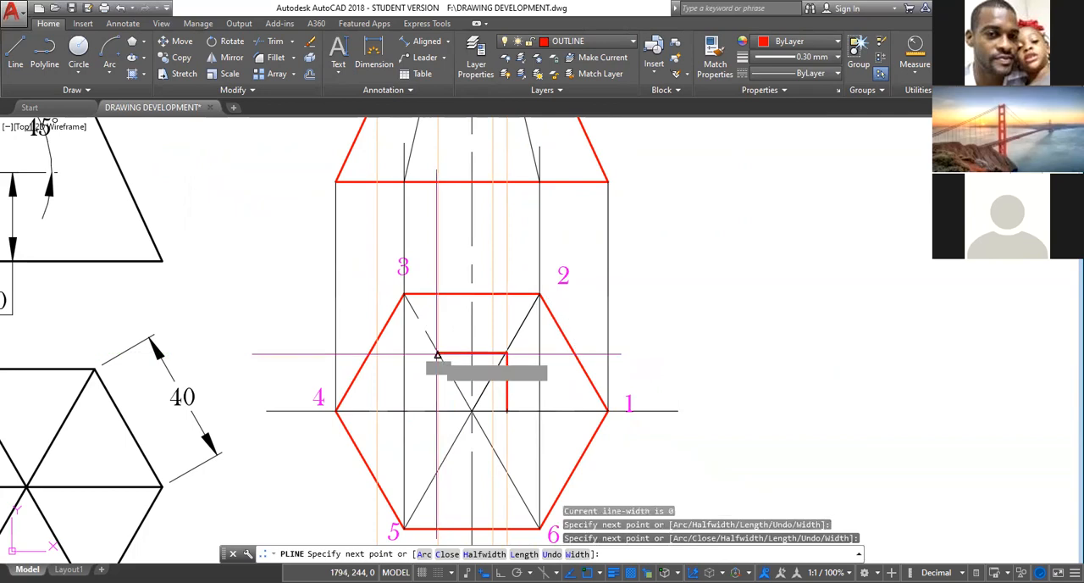
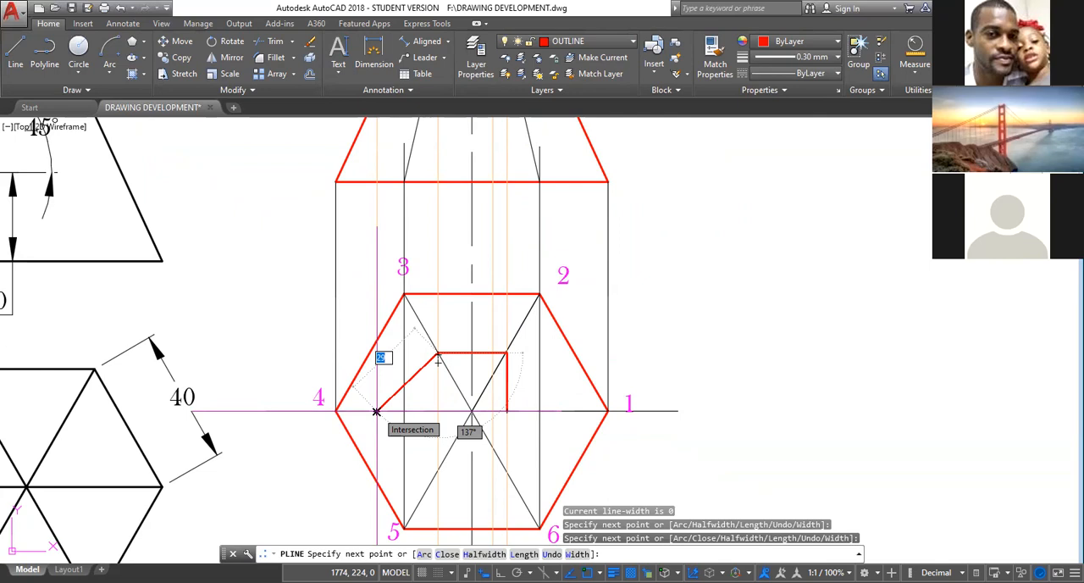
Continue the polyline through the projected cut points 4, 5 and 6, back to point 1, and on through points 2 and 3.
{"action": "left_click", "coordinate": [376, 411]}
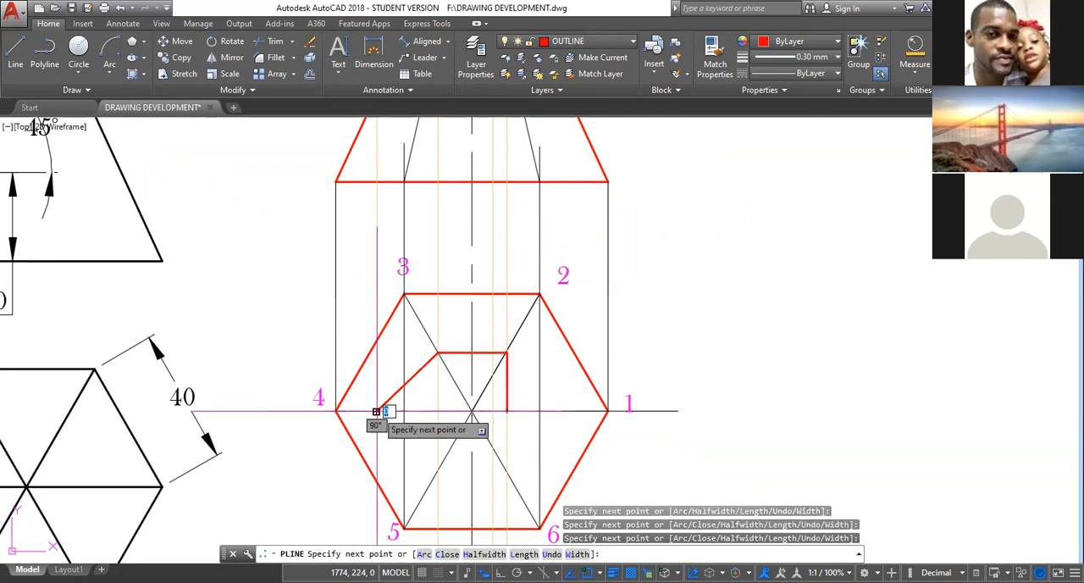
{"action": "left_click", "coordinate": [437, 469]}
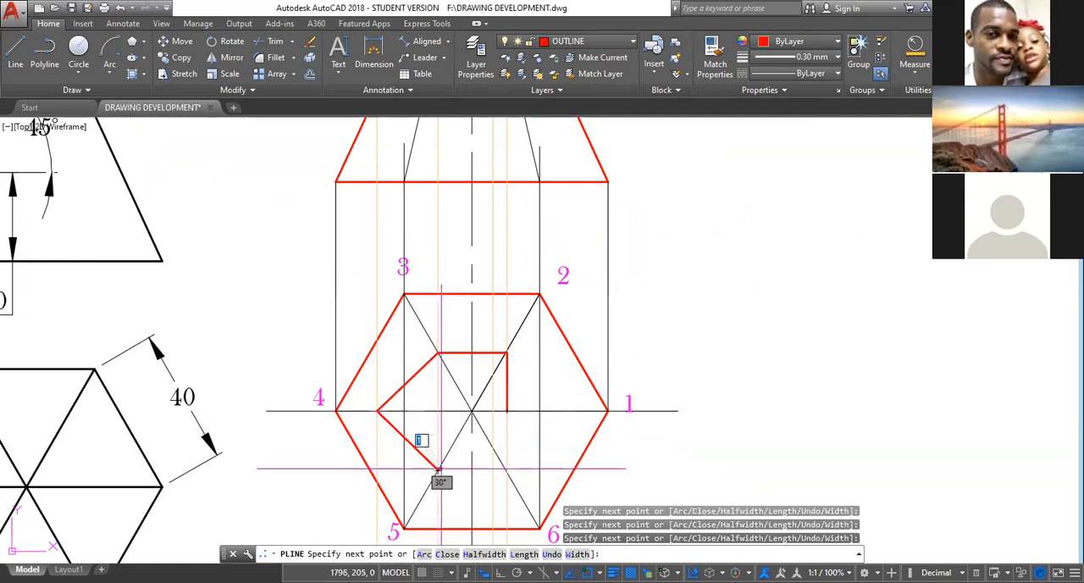
{"action": "left_click", "coordinate": [492, 447]}
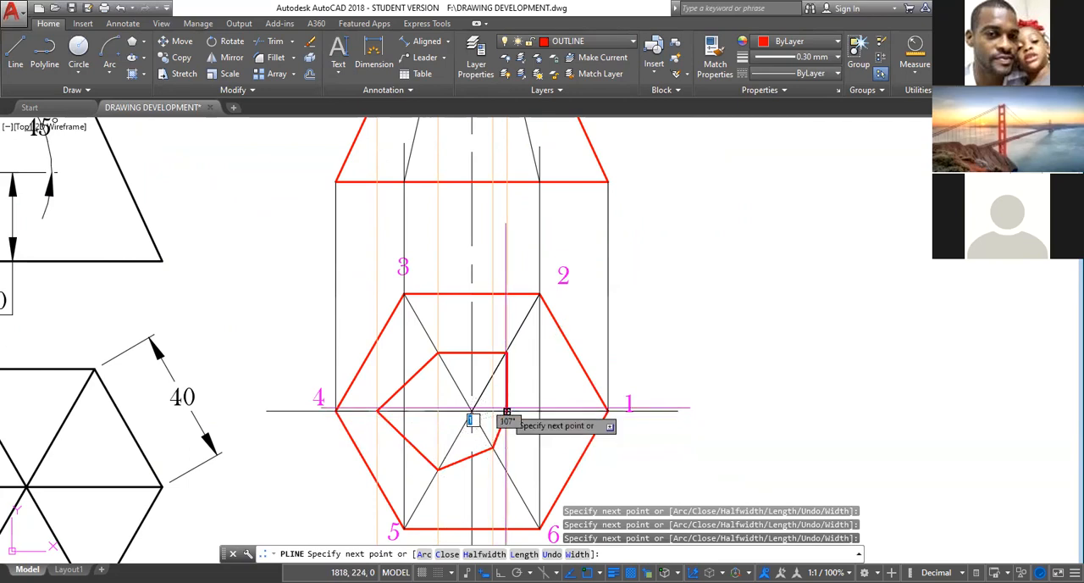
{"action": "left_click", "coordinate": [507, 412]}
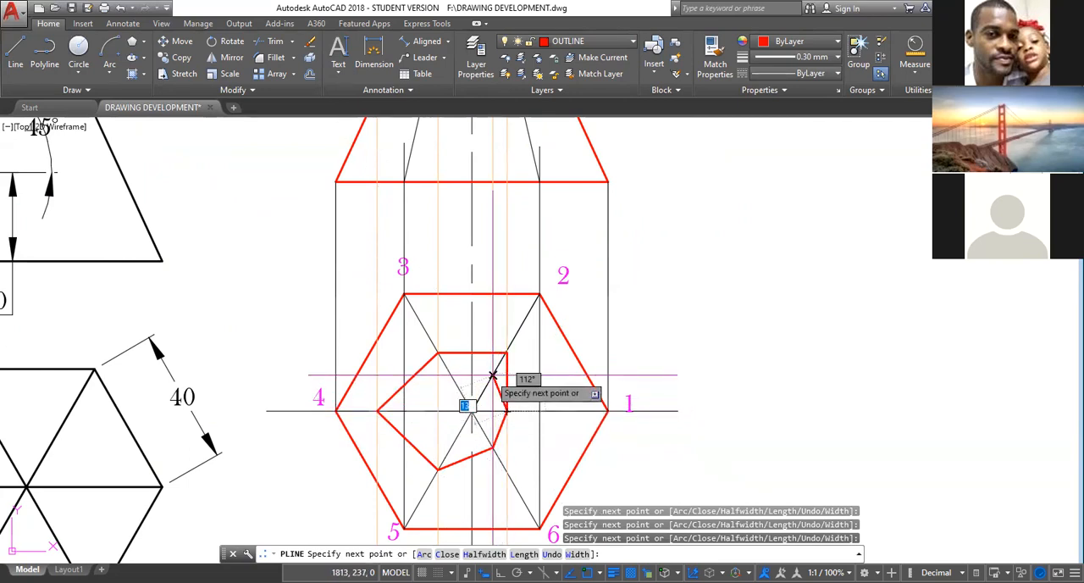
{"action": "left_click", "coordinate": [492, 375]}
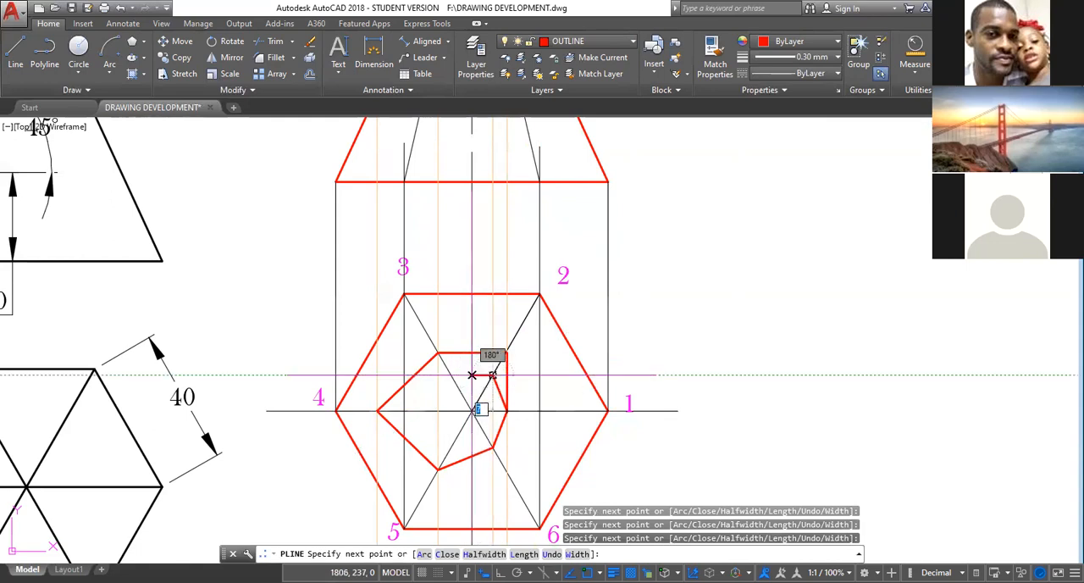
{"action": "left_click", "coordinate": [437, 354]}
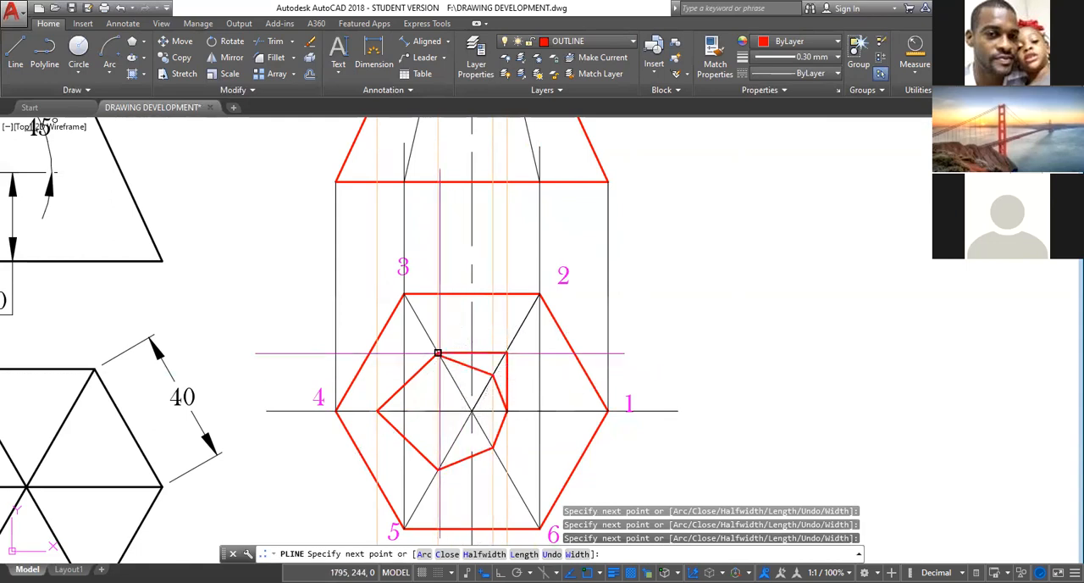
{"action": "key", "text": "Escape"}
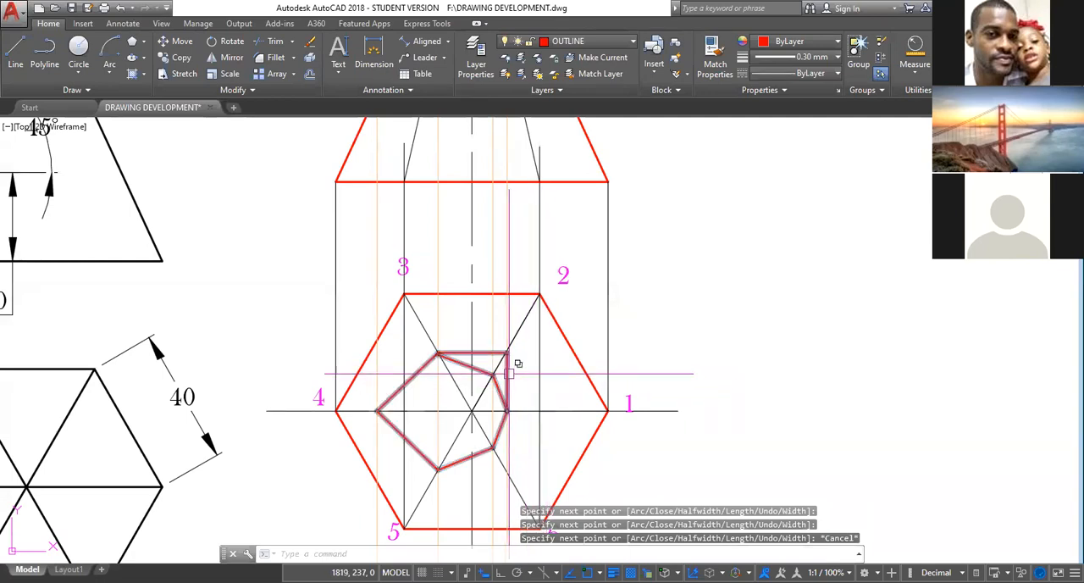
Explode the cut-section polyline and erase the misplaced vertical and horizontal segments outside the section near corner 2's diagonal.
{"action": "left_click", "coordinate": [477, 453]}
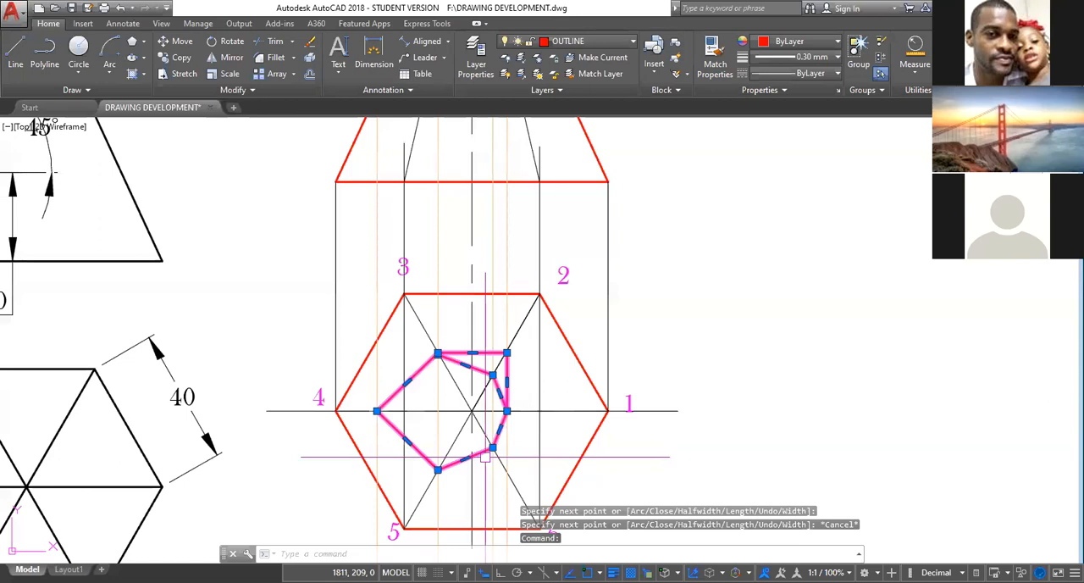
{"action": "type", "text": "x"}
{"action": "key", "text": "Return"}
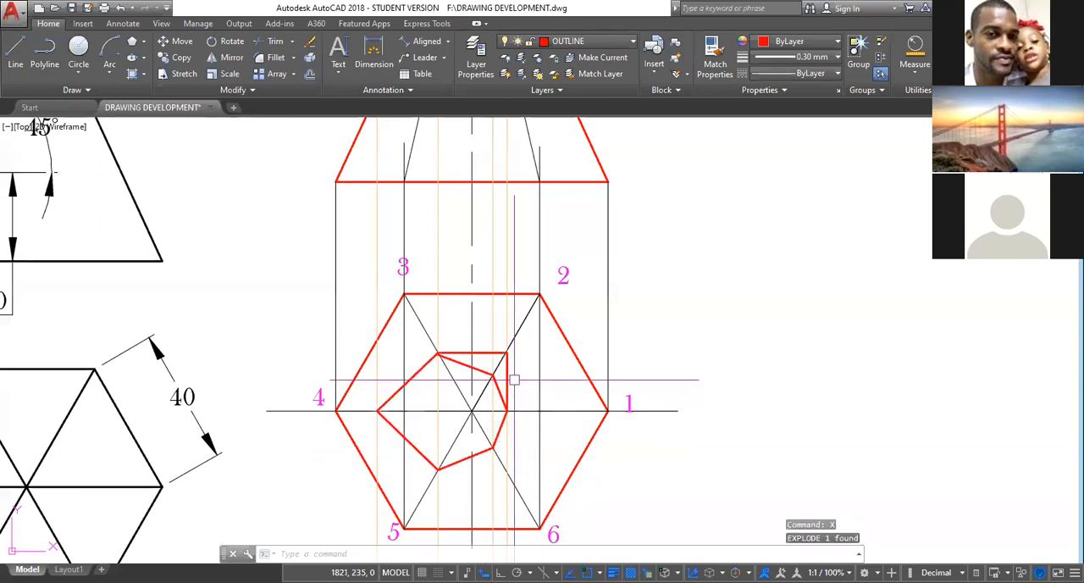
{"action": "left_click", "coordinate": [509, 379]}
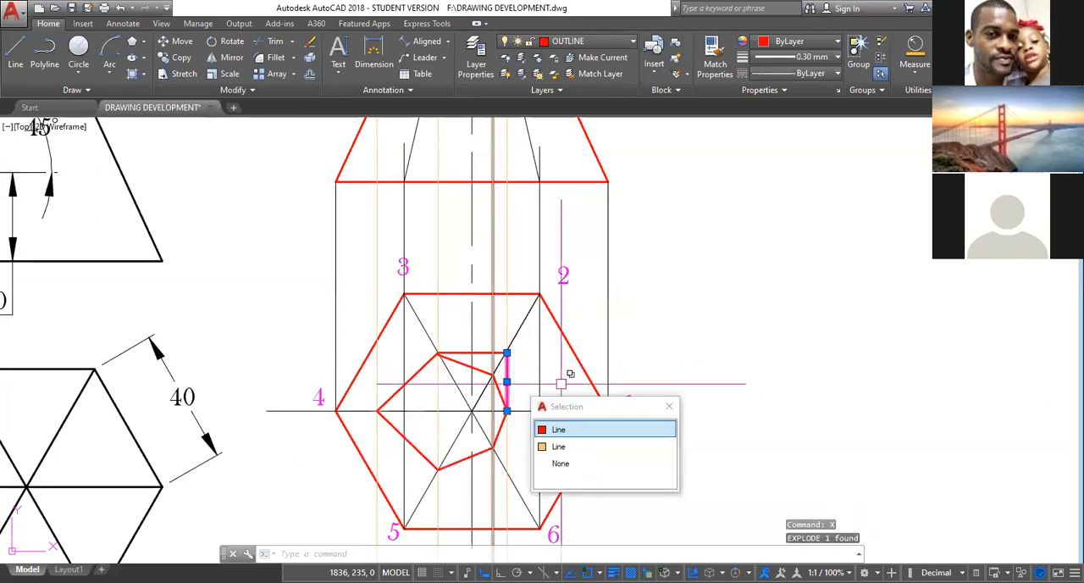
{"action": "left_click", "coordinate": [593, 429]}
{"action": "key", "text": "Delete"}
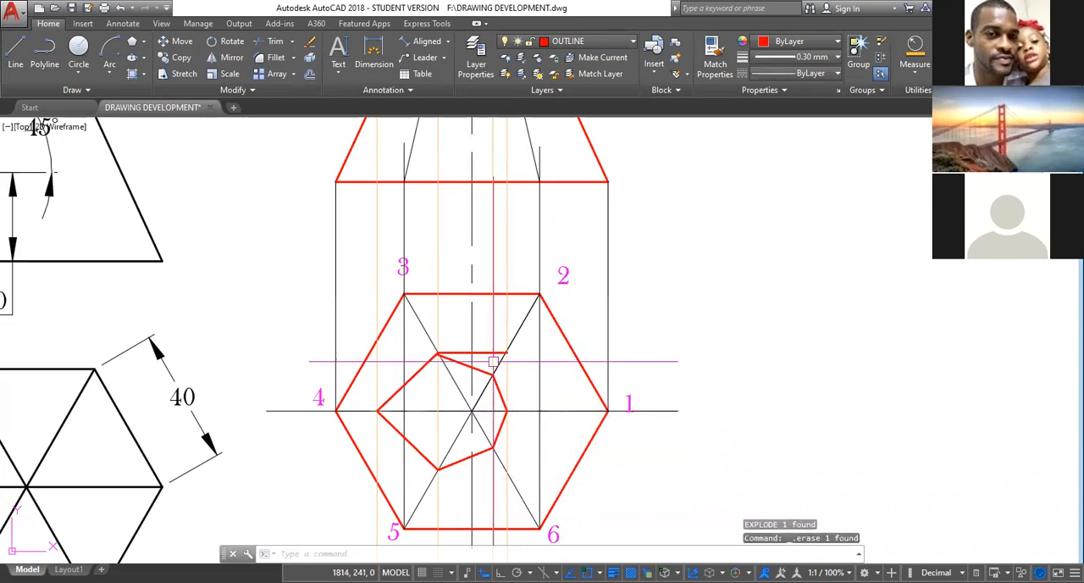
{"action": "scroll", "coordinate": [483, 354], "scroll_direction": "up", "scroll_amount": 4}
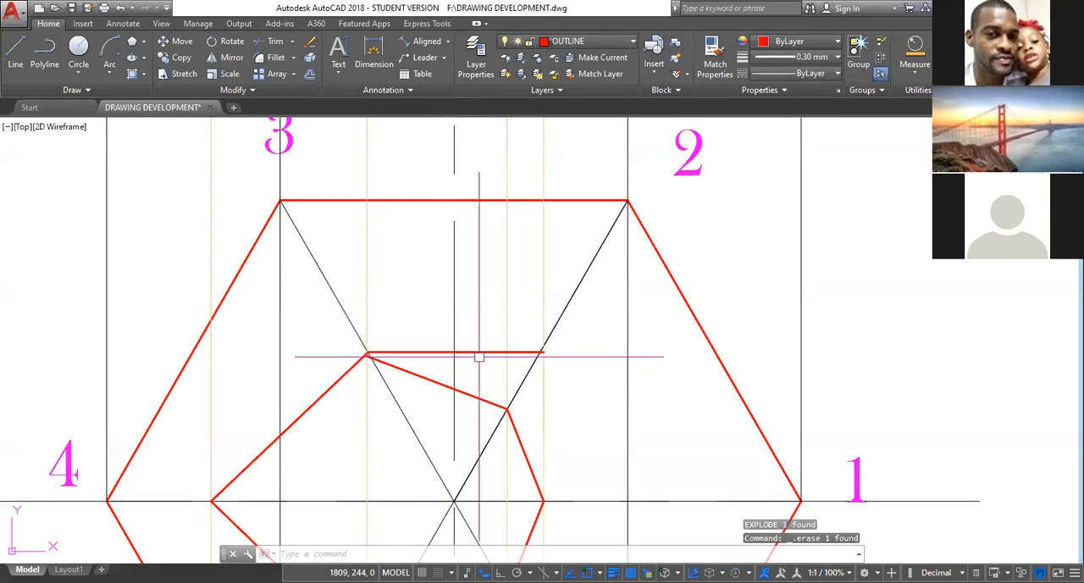
{"action": "left_click", "coordinate": [479, 349]}
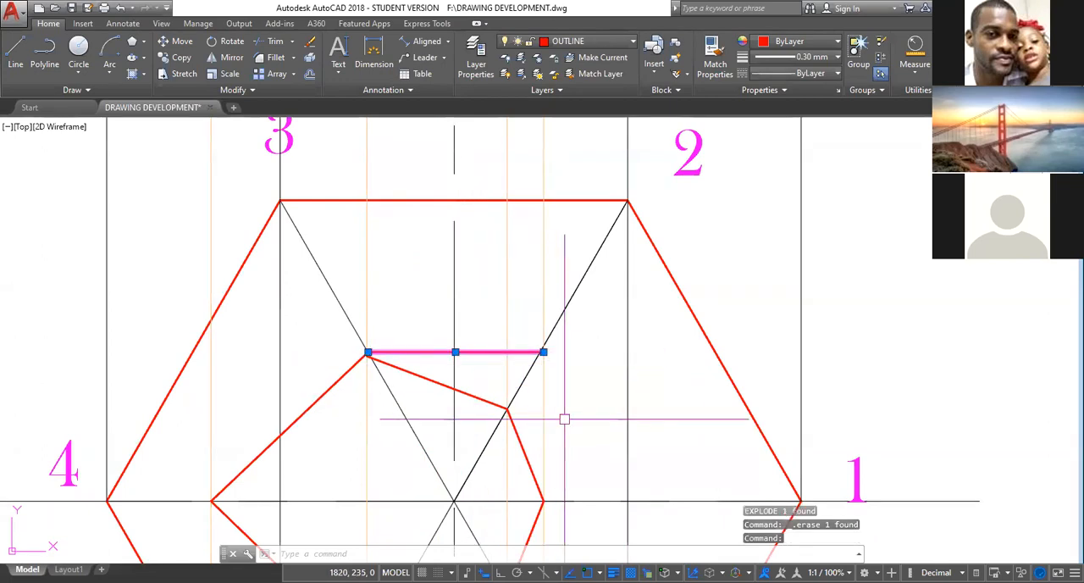
{"action": "key", "text": "Delete"}
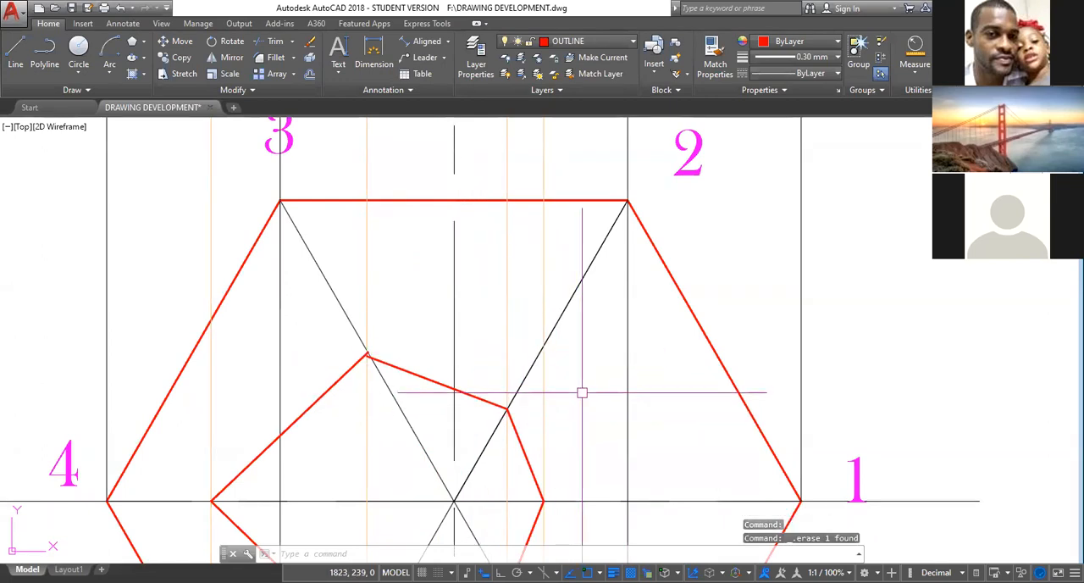
Stretch the loose end of the section line between points 2 and 3 to meet the adjoining segment on corner 3's diagonal.
{"action": "scroll", "coordinate": [404, 358], "scroll_direction": "up", "scroll_amount": 4}
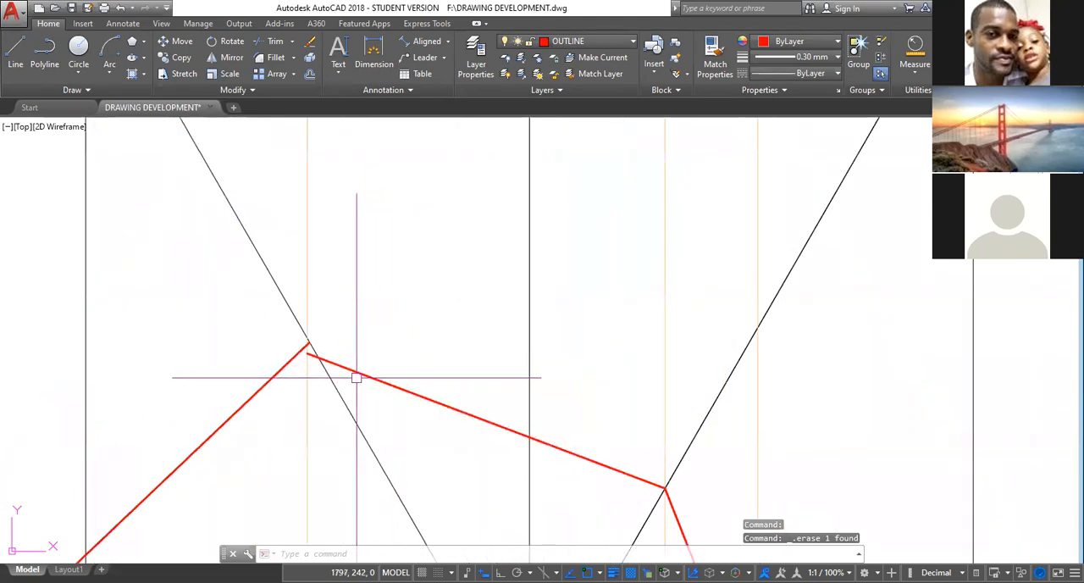
{"action": "left_click", "coordinate": [354, 368]}
{"action": "scroll", "coordinate": [322, 356], "scroll_direction": "up", "scroll_amount": 2}
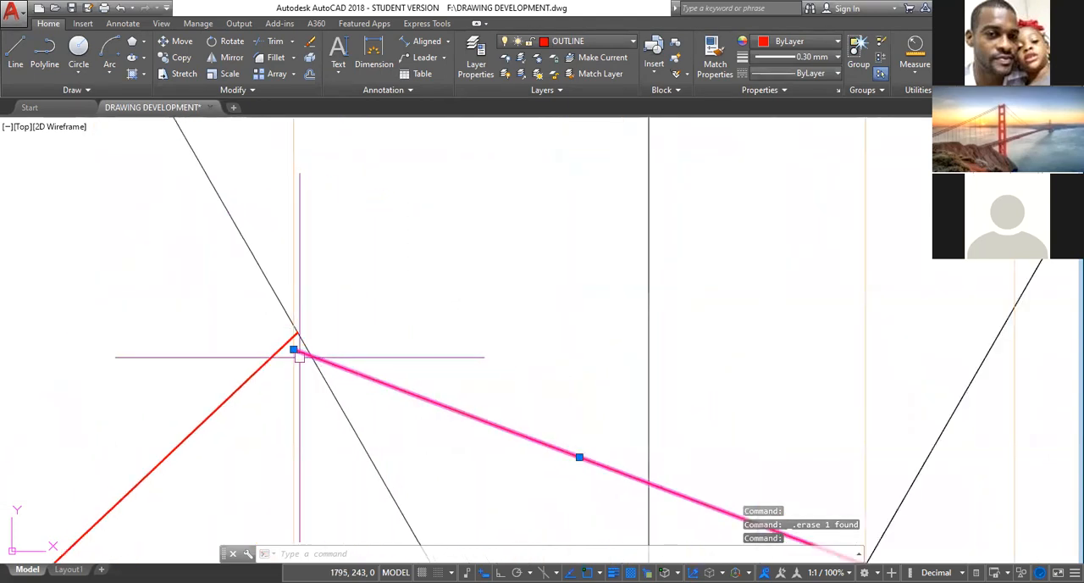
{"action": "left_click", "coordinate": [293, 350]}
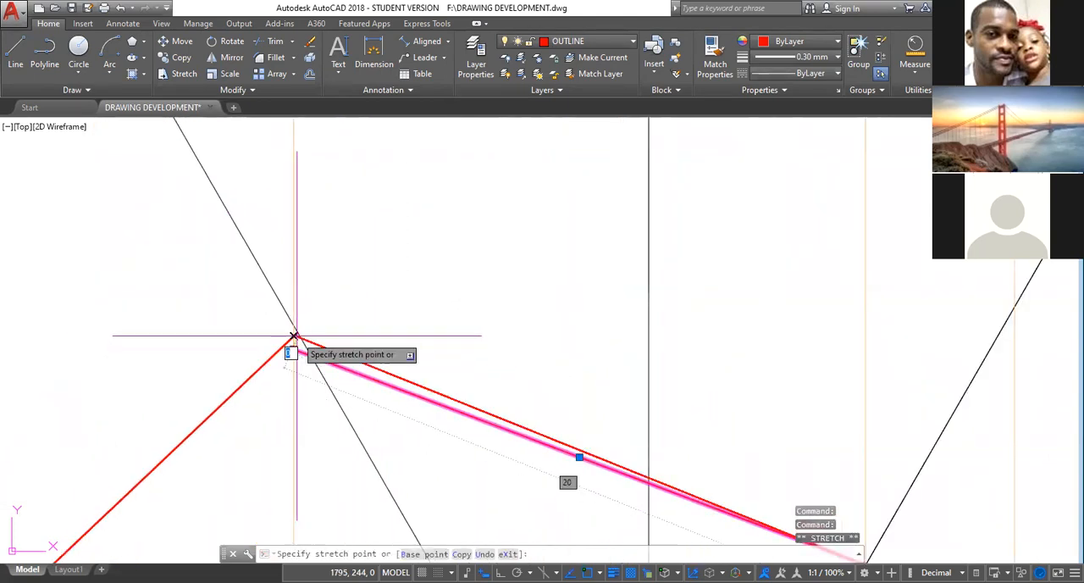
{"action": "left_click", "coordinate": [295, 333]}
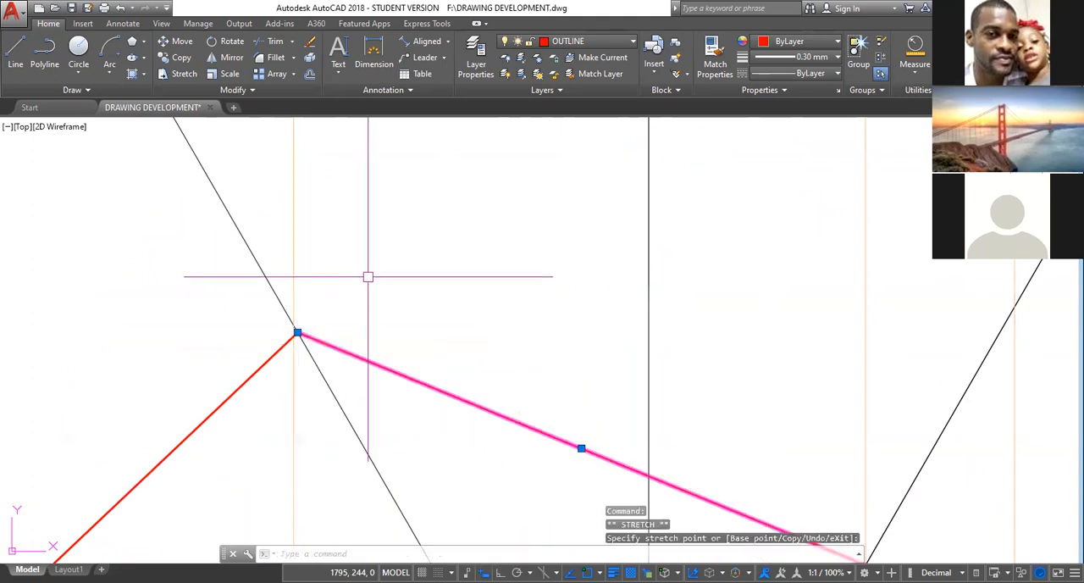
{"action": "key", "text": "Escape"}
{"action": "scroll", "coordinate": [462, 350], "scroll_direction": "down", "scroll_amount": 5}
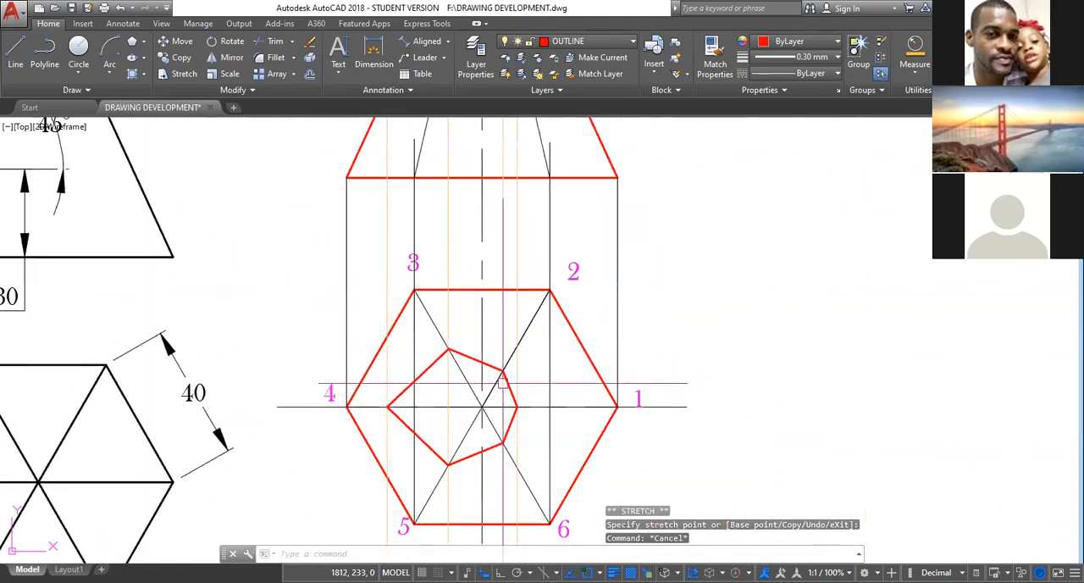
Draw outline edges from corners 2 and 3 of the hexagon to the section vertices on their diagonals.
{"action": "middle_click_drag", "start_coordinate": [576, 379], "coordinate": [542, 363]}
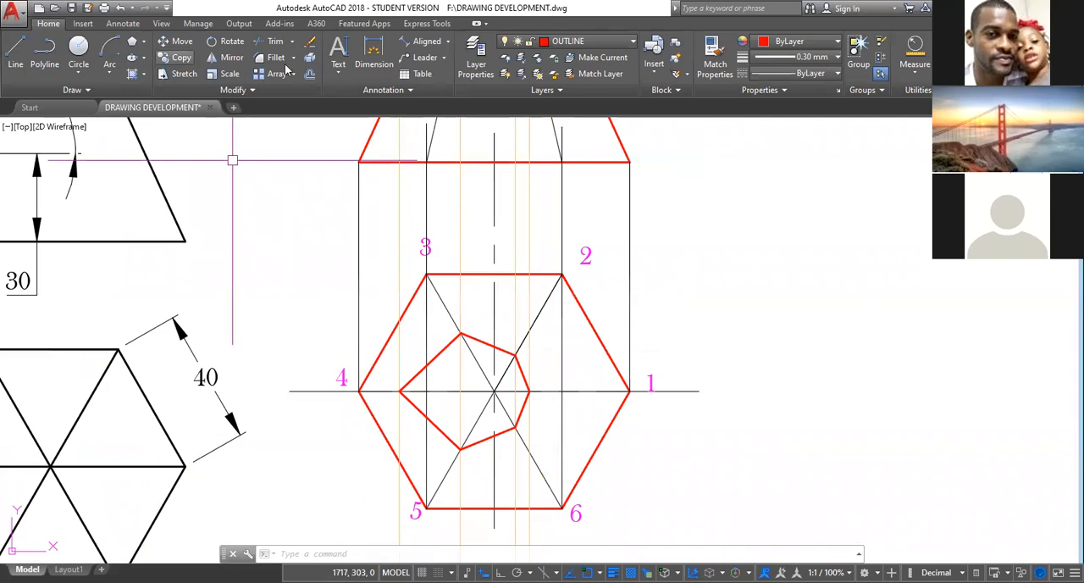
{"action": "left_click", "coordinate": [15, 53]}
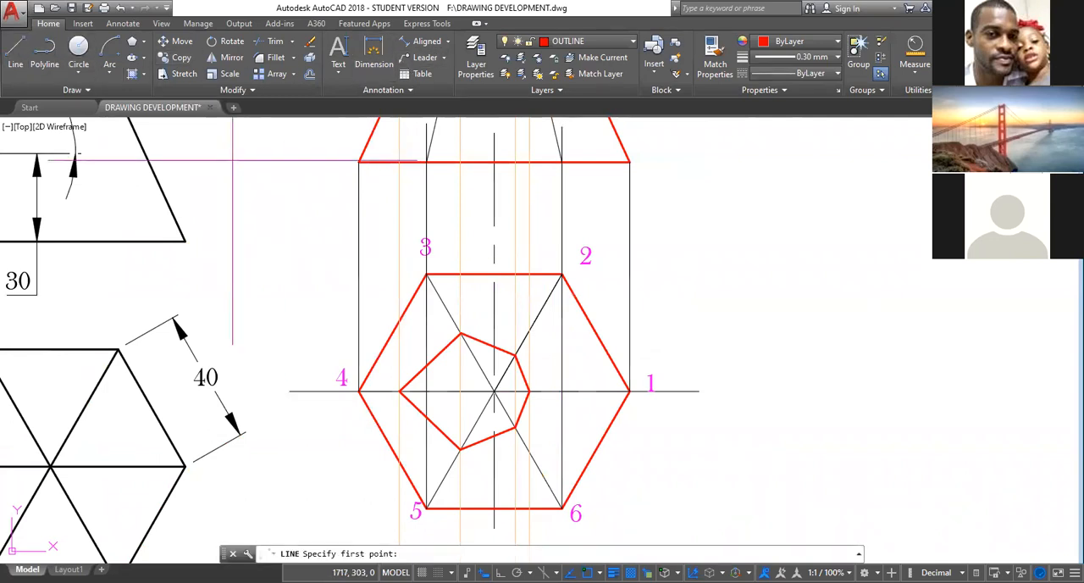
{"action": "left_click", "coordinate": [562, 274]}
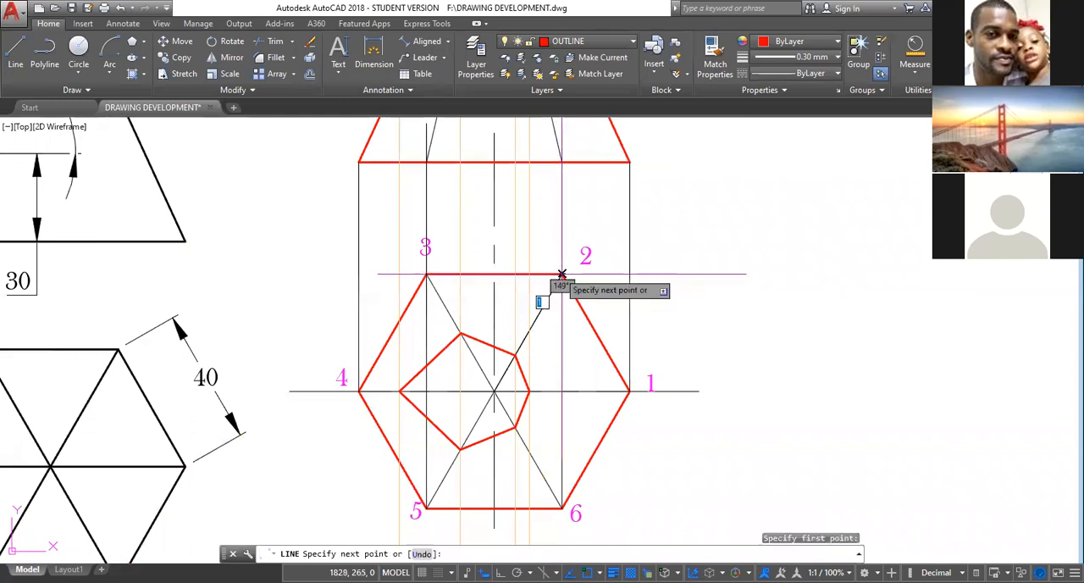
{"action": "left_click", "coordinate": [514, 354]}
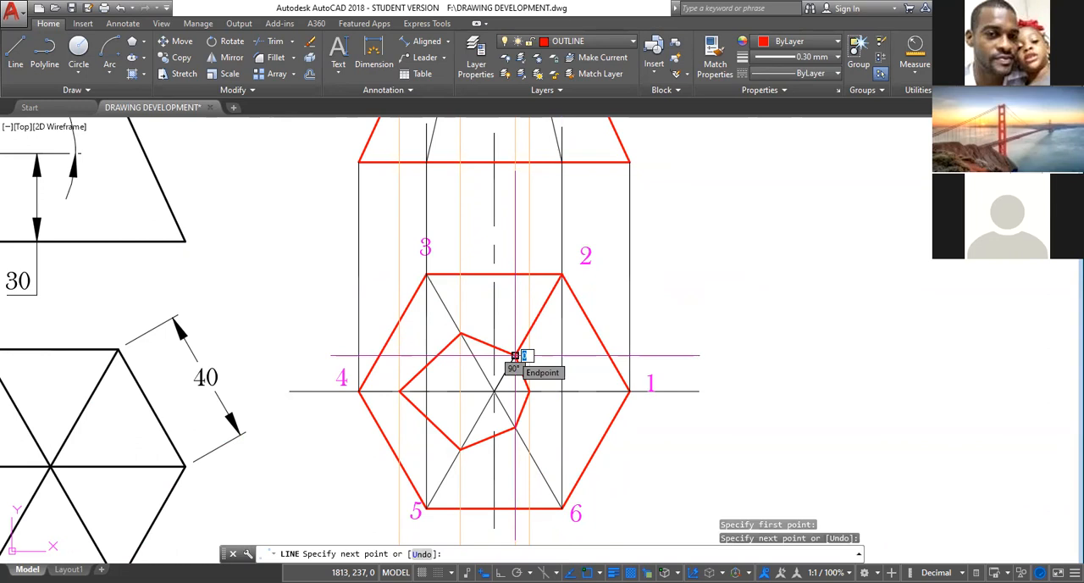
{"action": "key", "text": "Return"}
{"action": "key", "text": "Return"}
{"action": "left_click", "coordinate": [426, 274]}
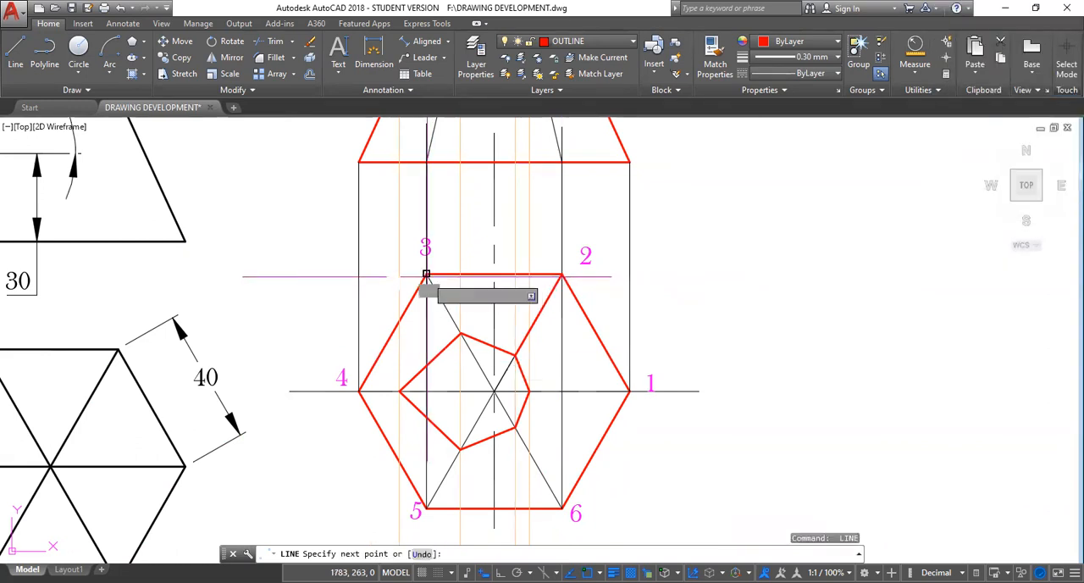
{"action": "left_click", "coordinate": [460, 332]}
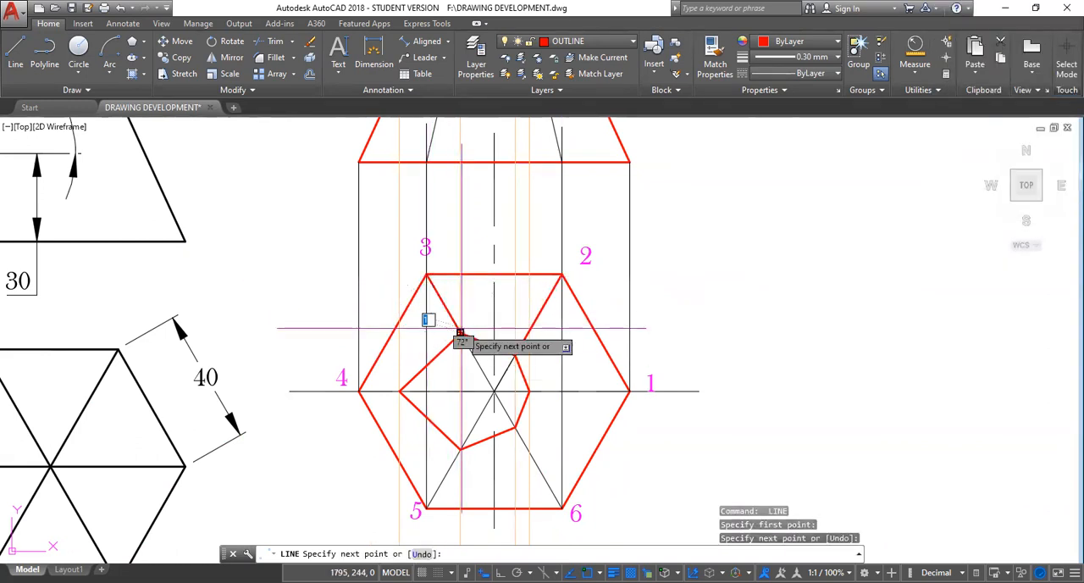
{"action": "key", "text": "Return"}
{"action": "key", "text": "Return"}
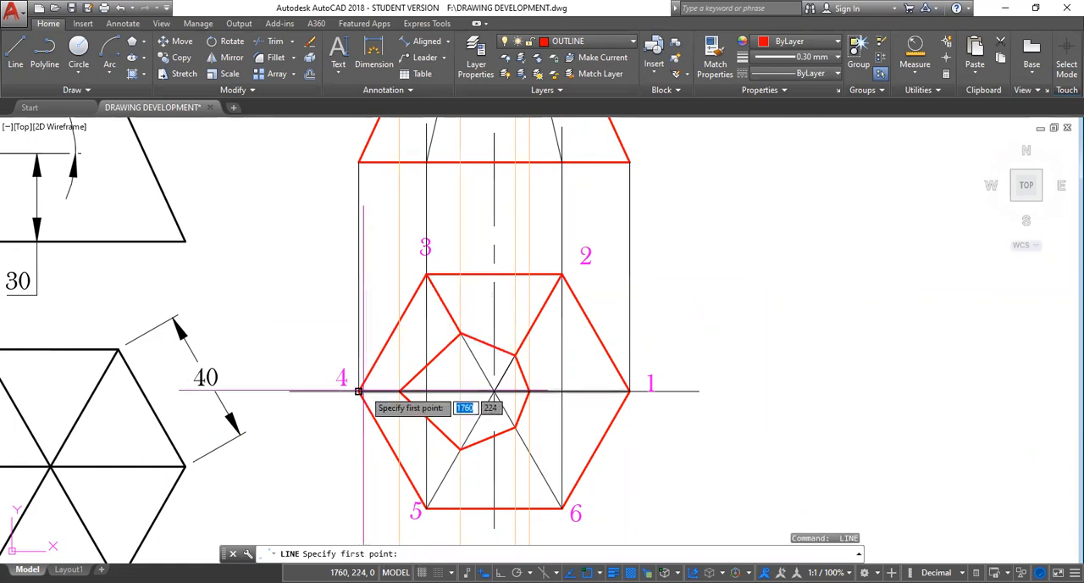
Draw outline edges from corners 4 and 5 of the hexagon to the matching vertices of the cut section.
{"action": "left_click", "coordinate": [360, 392]}
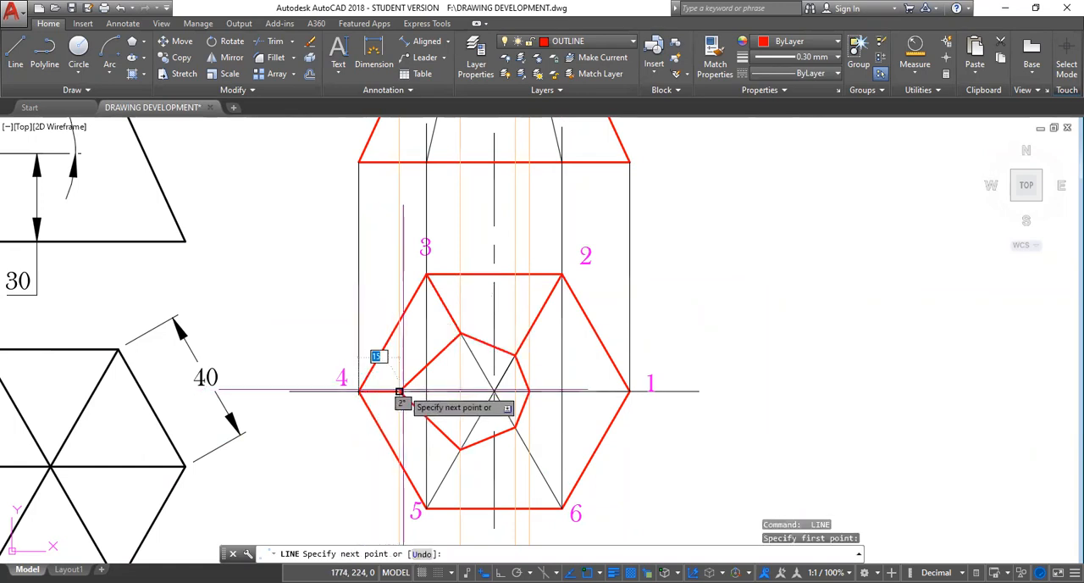
{"action": "left_click", "coordinate": [399, 392]}
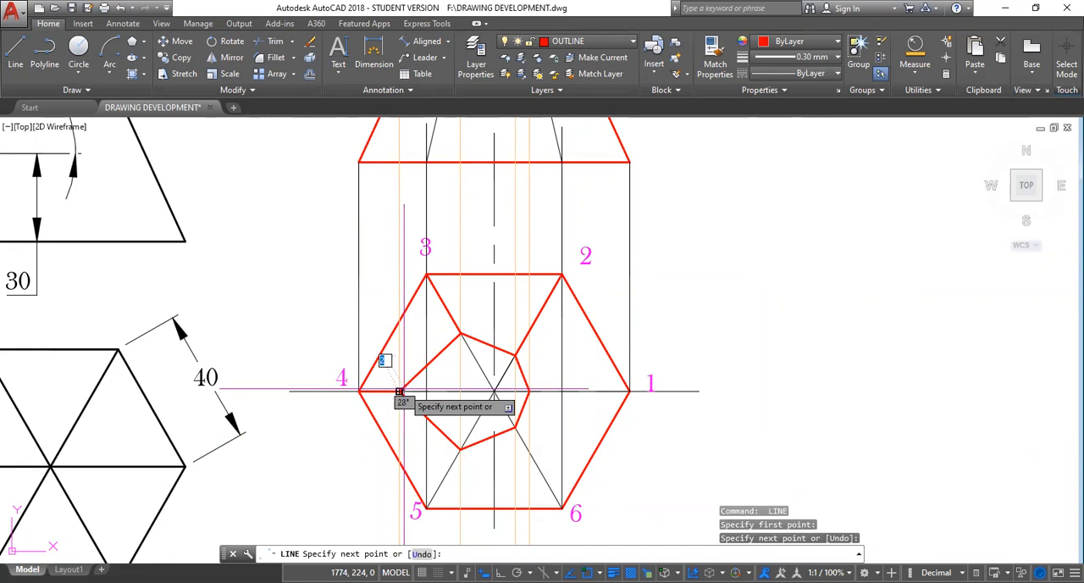
{"action": "left_click", "coordinate": [460, 447]}
{"action": "key", "text": "Return"}
{"action": "key", "text": "Return"}
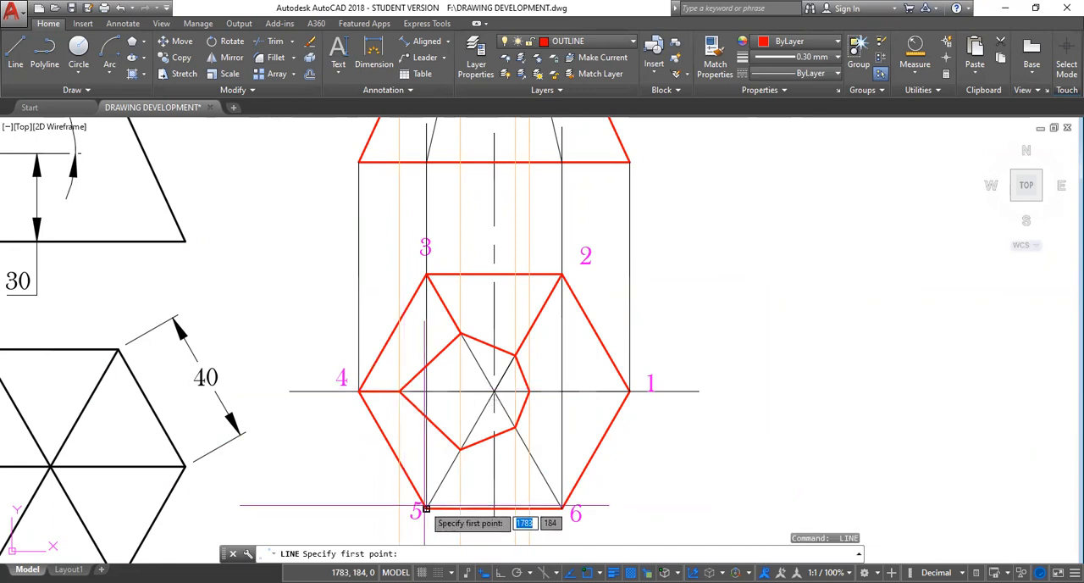
{"action": "left_click", "coordinate": [425, 508]}
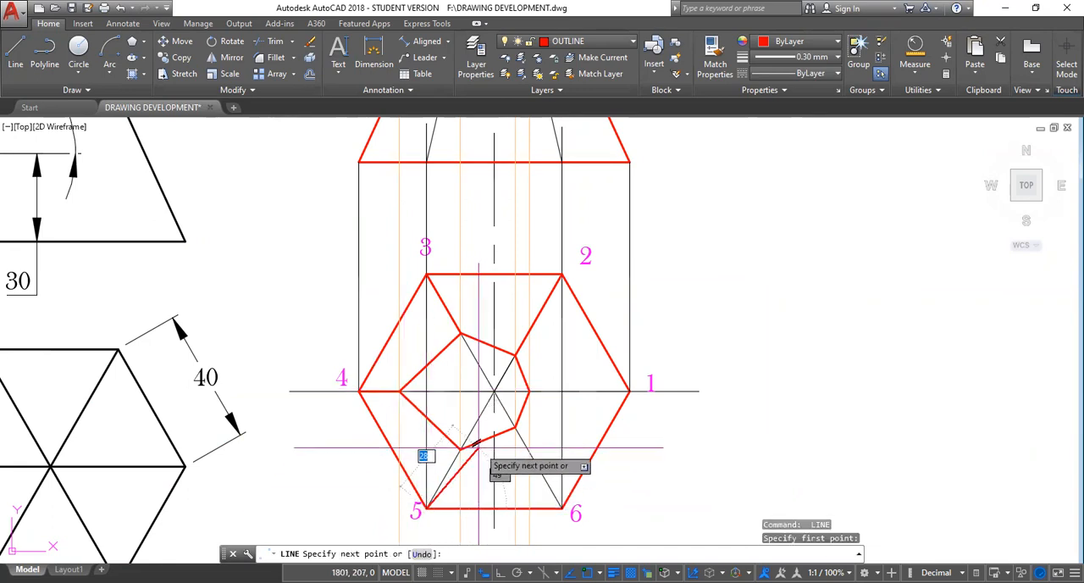
{"action": "left_click", "coordinate": [460, 447]}
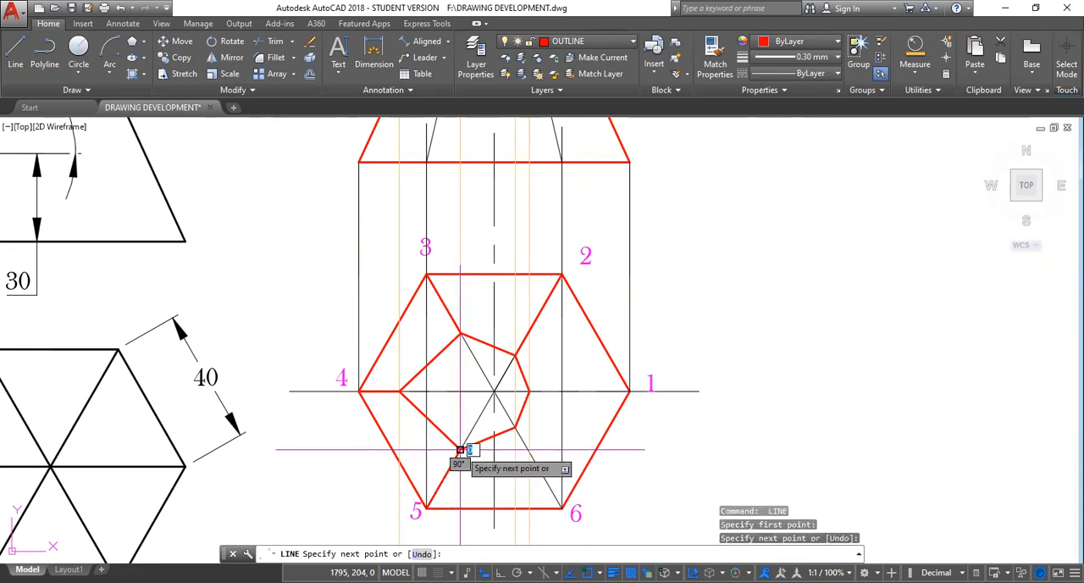
{"action": "key", "text": "Return"}
{"action": "key", "text": "Return"}
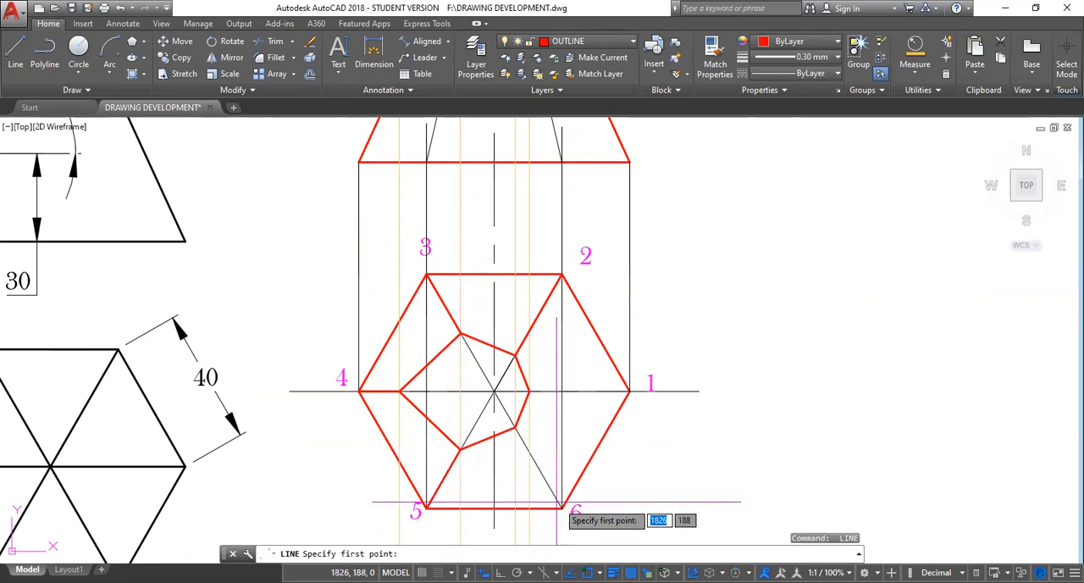
Draw outline edges from corners 6 and 1 of the hexagon to the matching vertices of the cut section.
{"action": "left_click", "coordinate": [562, 508]}
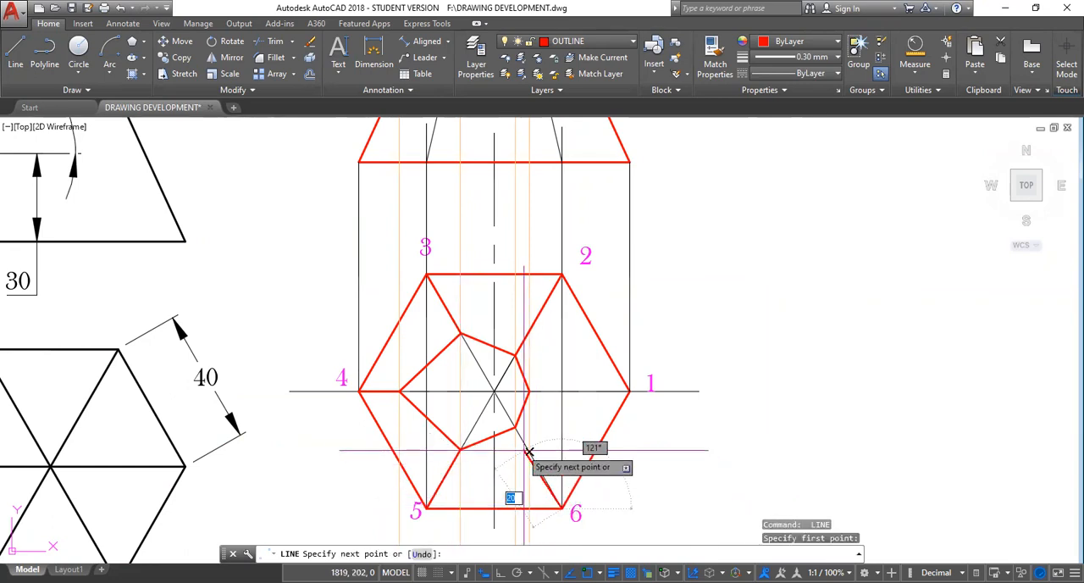
{"action": "left_click", "coordinate": [515, 427]}
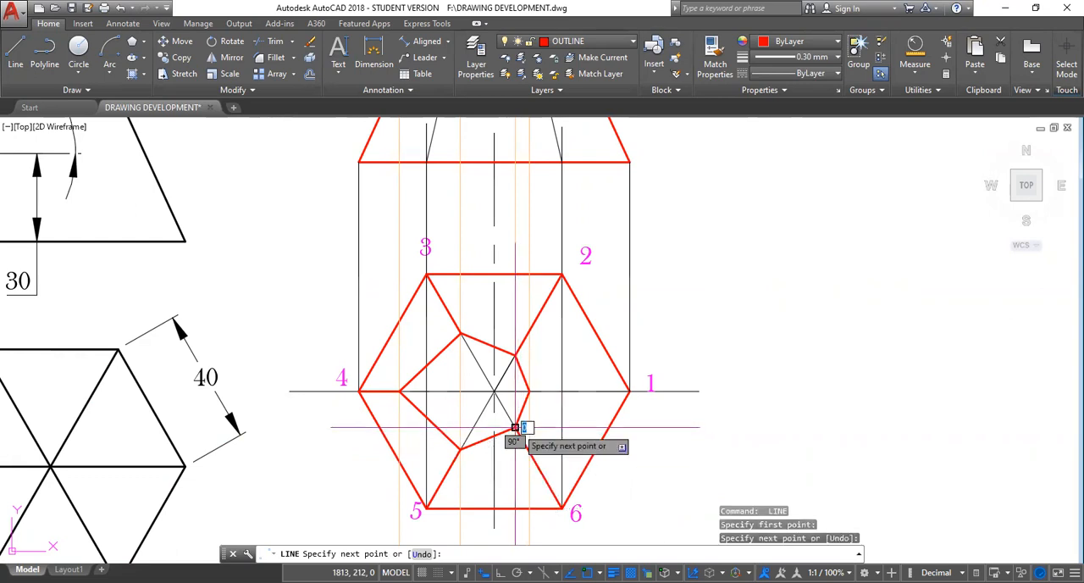
{"action": "key", "text": "Return"}
{"action": "key", "text": "Return"}
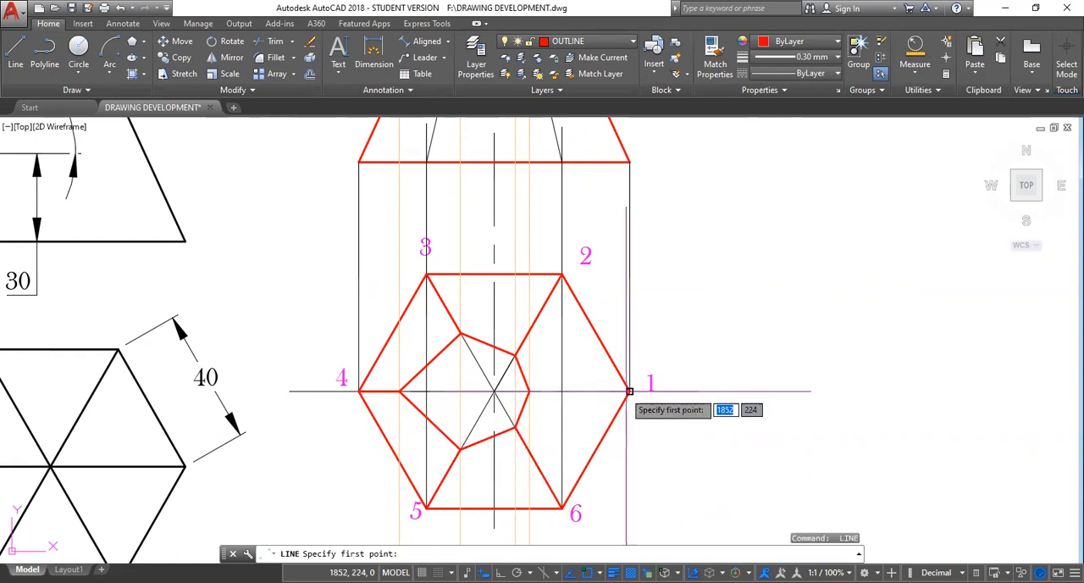
{"action": "left_click", "coordinate": [629, 391]}
{"action": "left_click", "coordinate": [528, 391]}
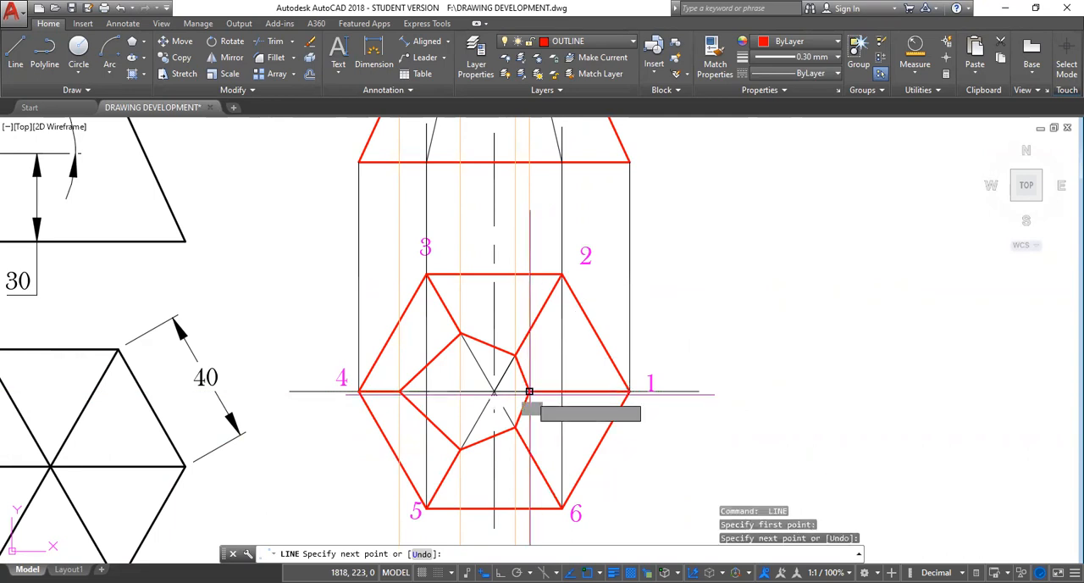
{"action": "key", "text": "Escape"}
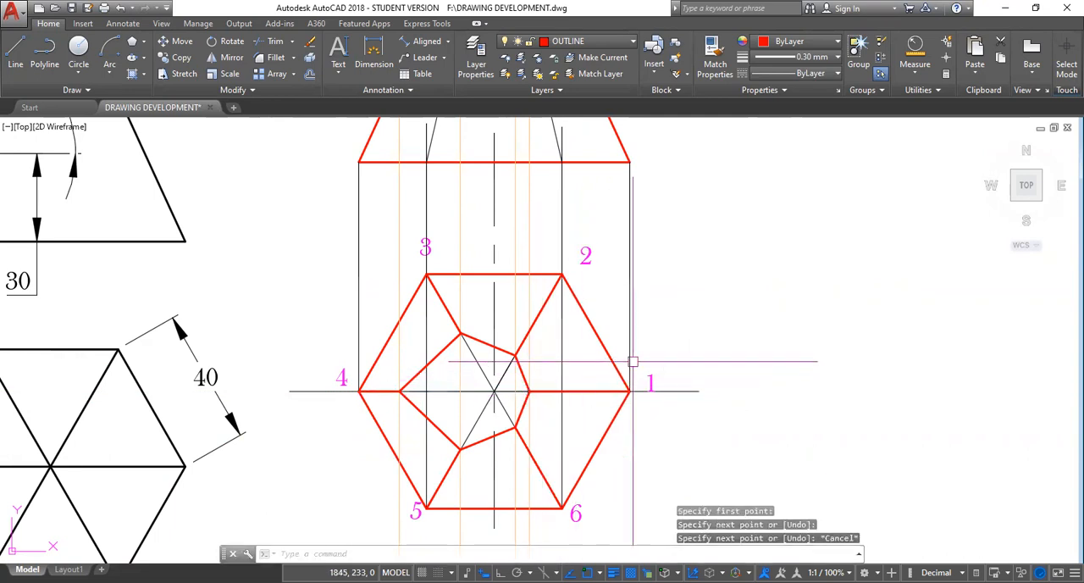
Trim corner 3's diagonal inside the plan's cut section and the 3-5 projector between the horizontal centre line and corner 5's section vertex.
{"action": "scroll", "coordinate": [695, 350], "scroll_direction": "down", "scroll_amount": 2}
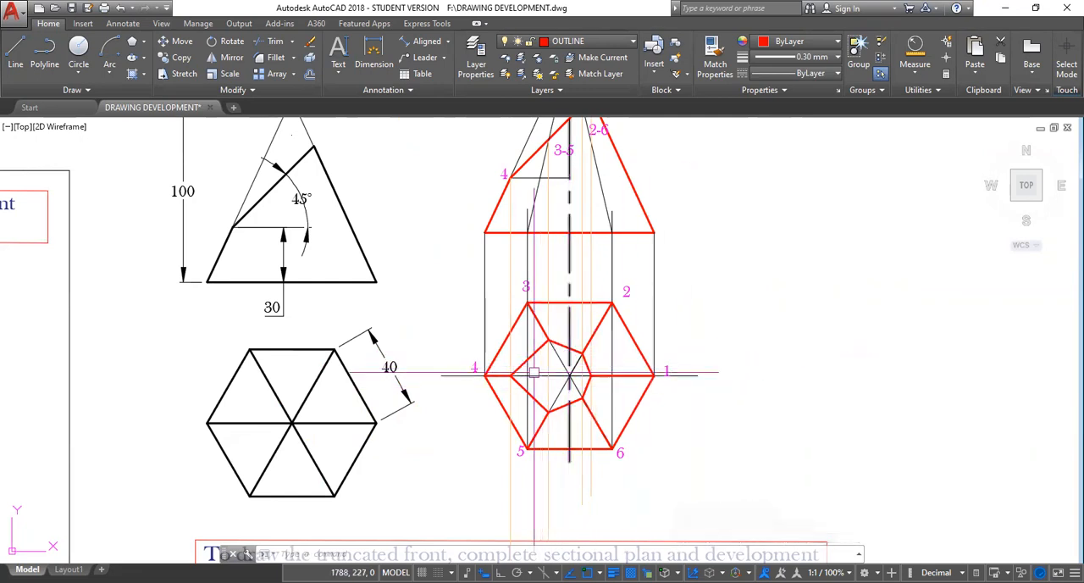
{"action": "type", "text": "TR"}
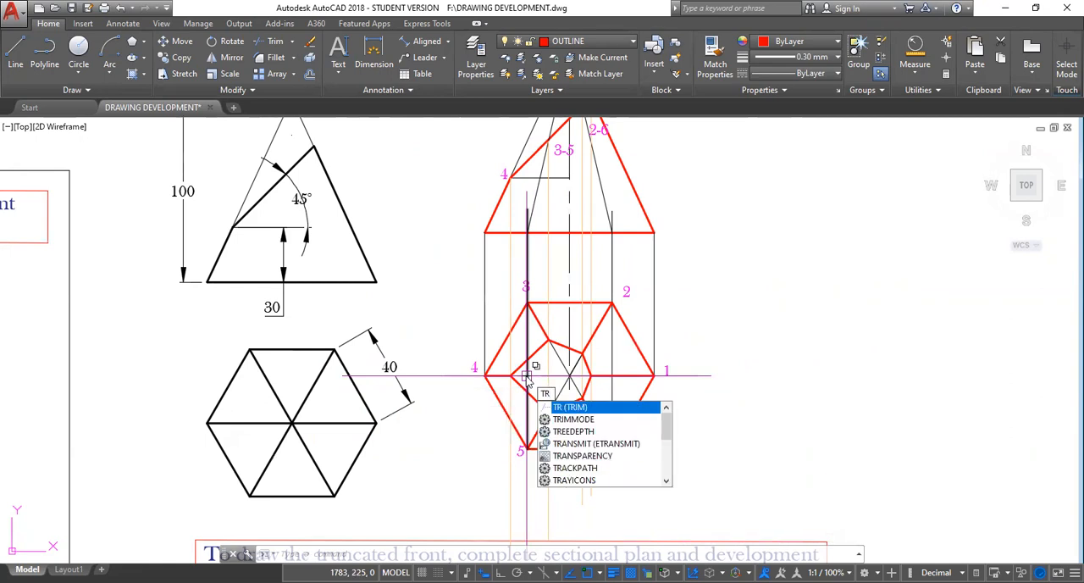
{"action": "key", "text": "Return"}
{"action": "key", "text": "Return"}
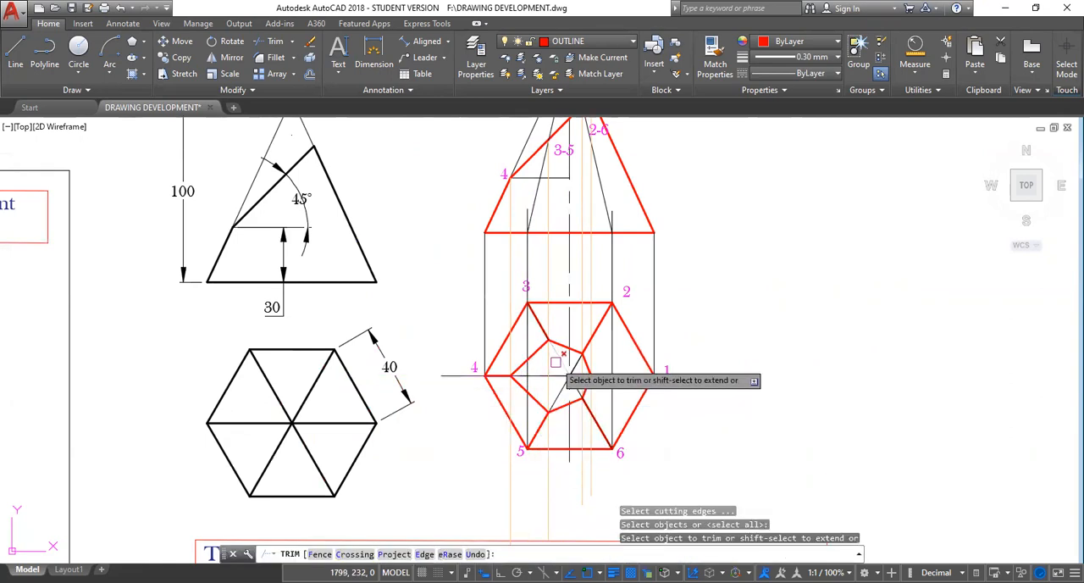
{"action": "left_click", "coordinate": [558, 359]}
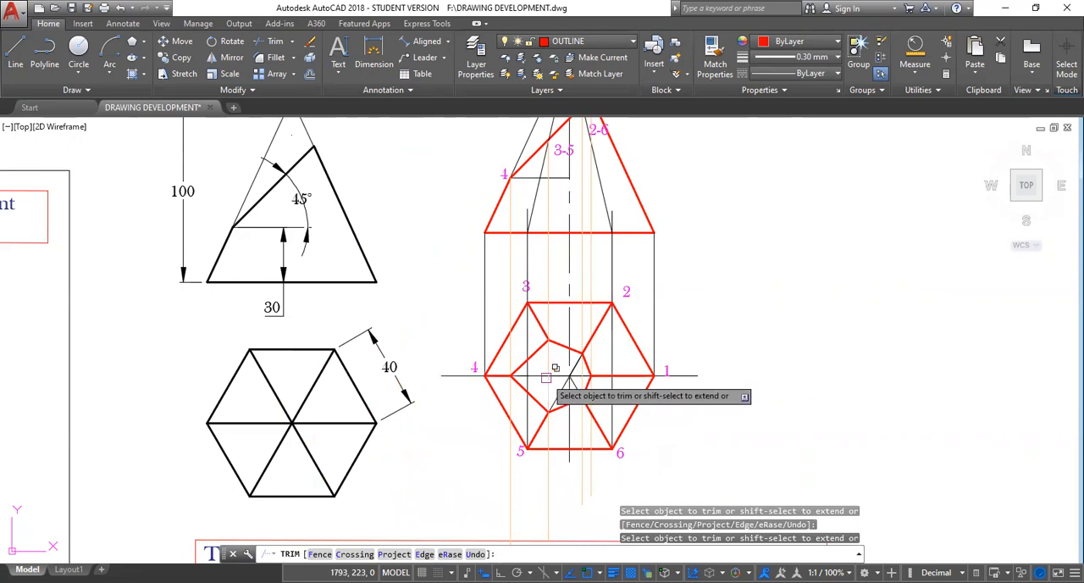
{"action": "left_click", "coordinate": [546, 377]}
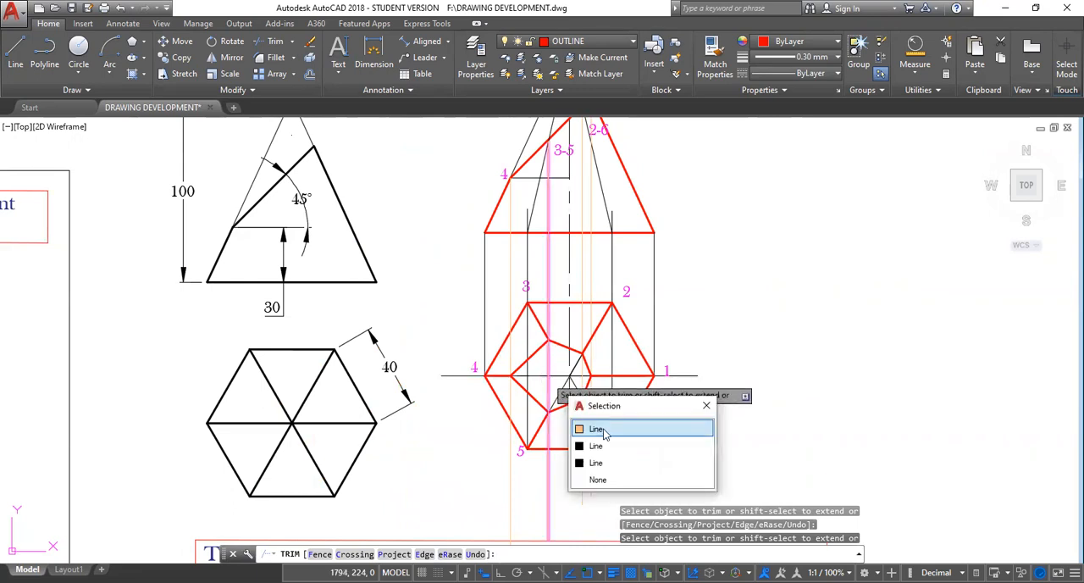
{"action": "left_click", "coordinate": [604, 433]}
{"action": "left_click", "coordinate": [552, 374]}
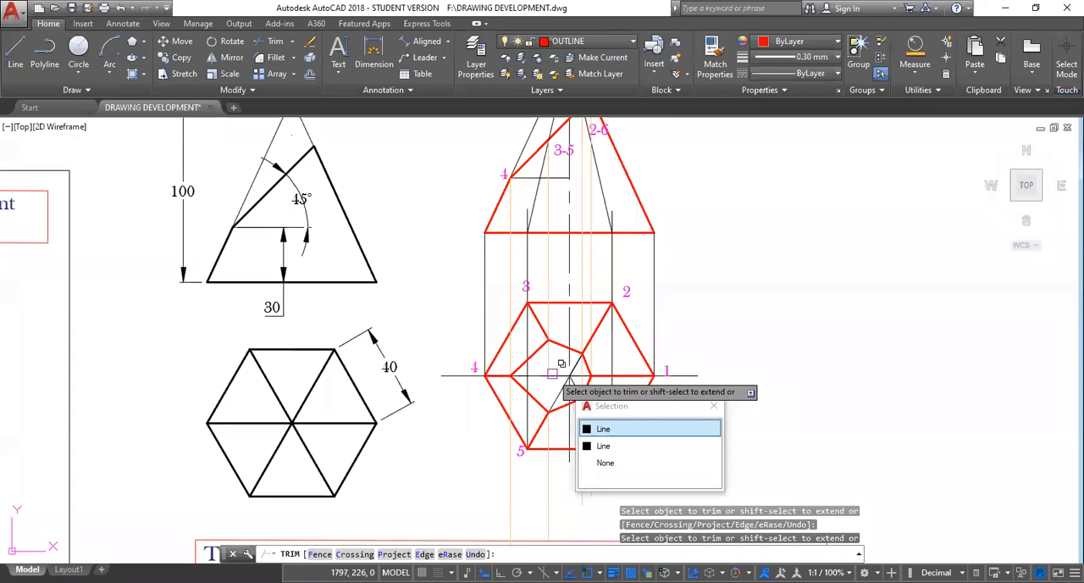
{"action": "left_click", "coordinate": [604, 428]}
{"action": "left_click", "coordinate": [570, 373]}
{"action": "left_click", "coordinate": [604, 425]}
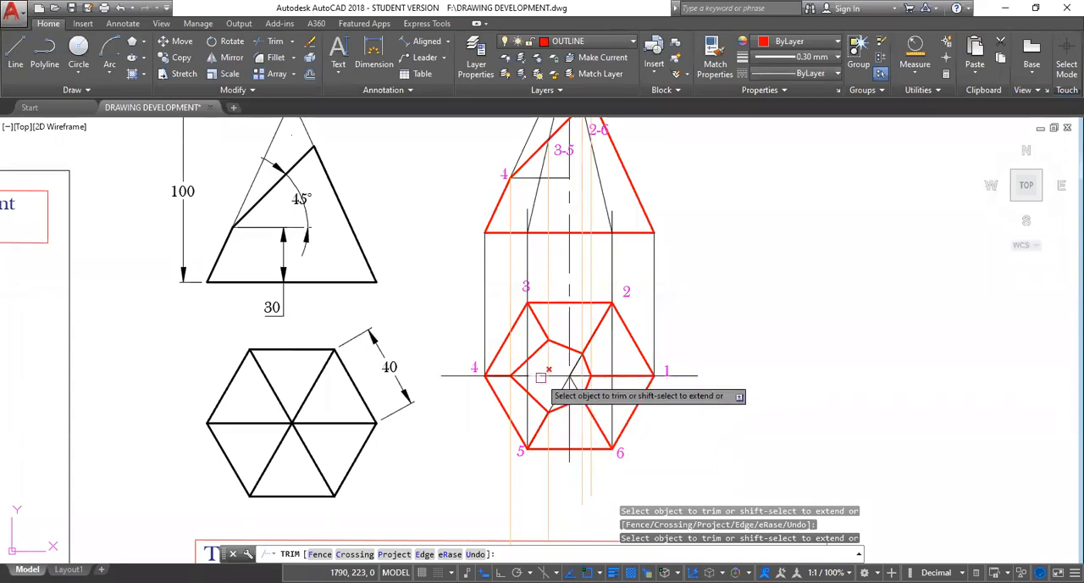
{"action": "left_click", "coordinate": [584, 375]}
{"action": "key", "text": "Escape"}
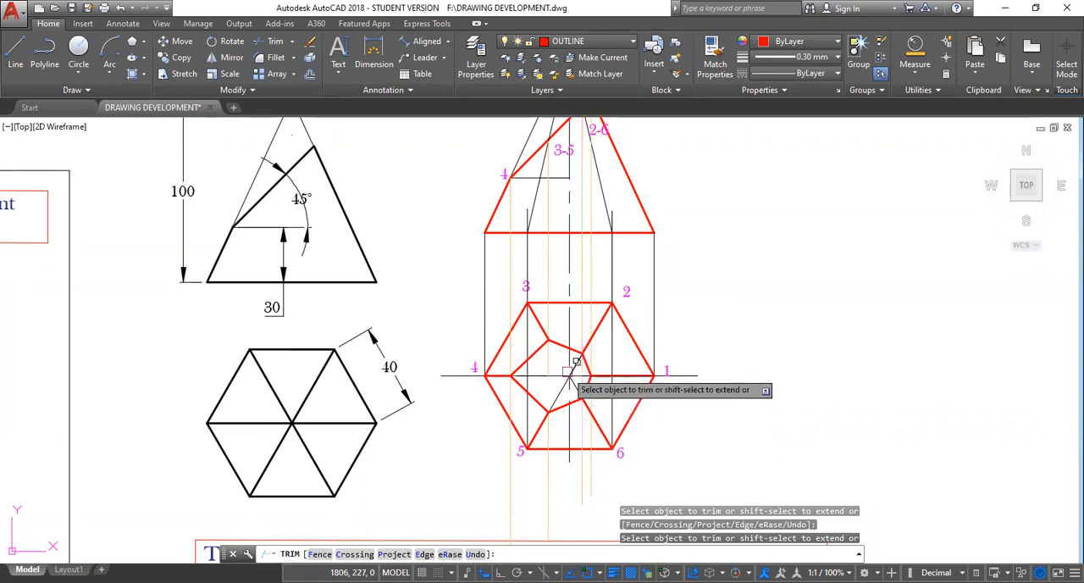
{"action": "scroll", "coordinate": [581, 375], "scroll_direction": "up", "scroll_amount": 5}
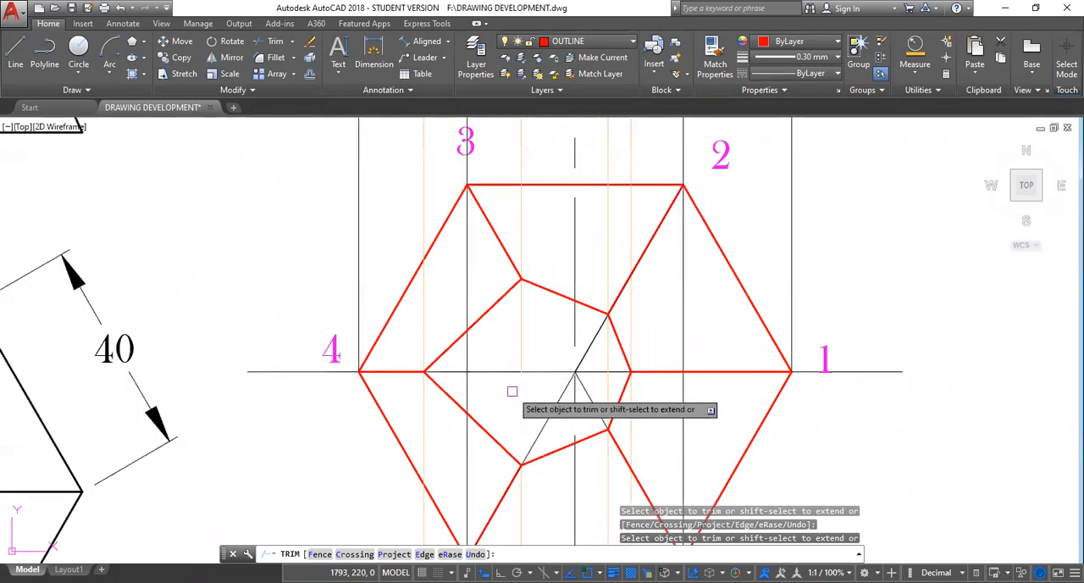
{"action": "key", "text": "Escape"}
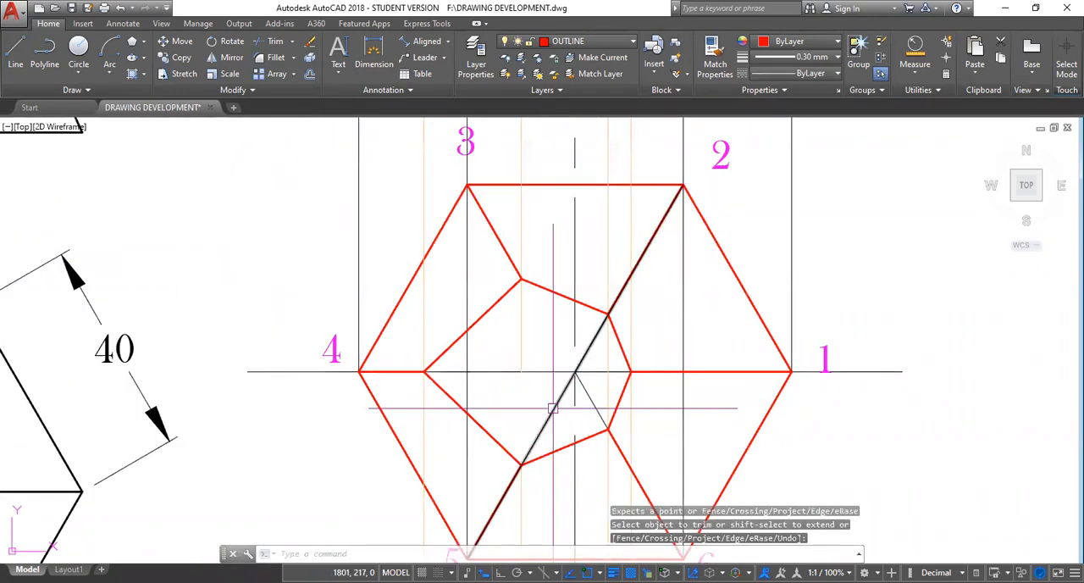
{"action": "left_click", "coordinate": [607, 388]}
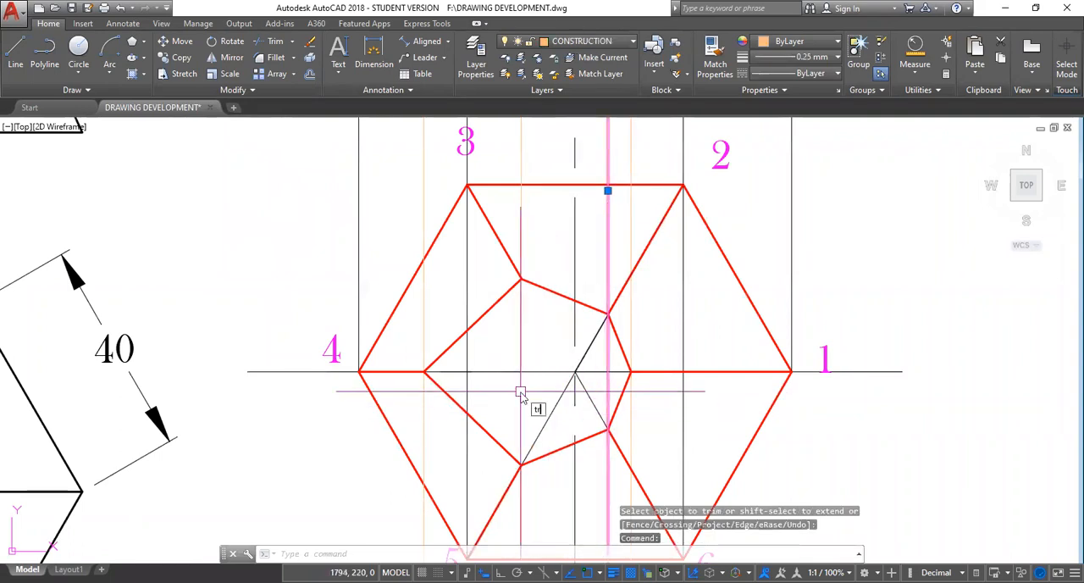
{"action": "key", "text": "Return"}
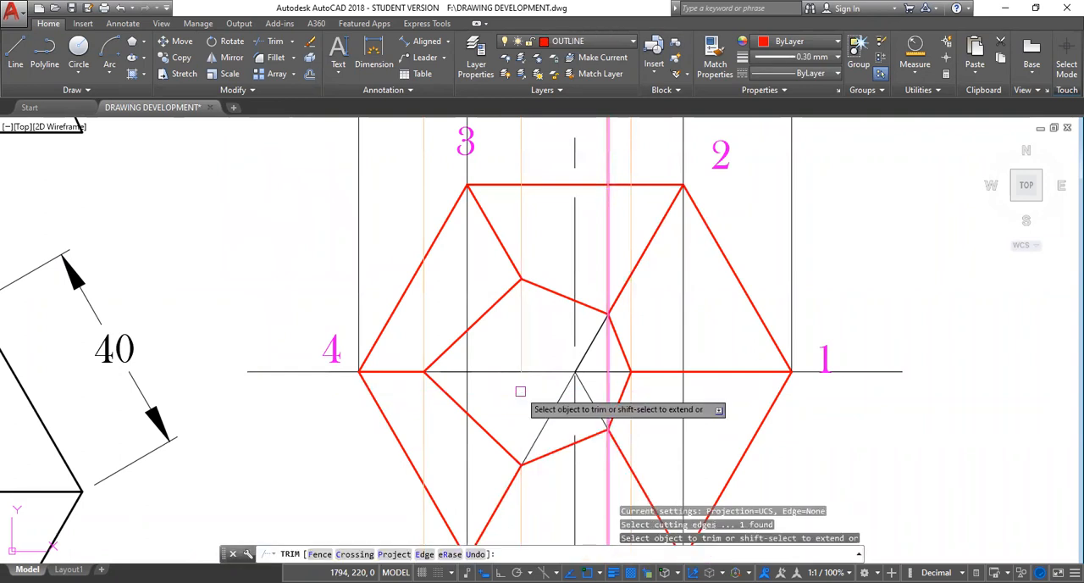
{"action": "mouse_move", "coordinate": [566, 341]}
{"action": "left_mouse_down"}
{"action": "mouse_move", "coordinate": [615, 344]}
{"action": "mouse_move", "coordinate": [615, 387]}
{"action": "mouse_move", "coordinate": [575, 419]}
{"action": "mouse_move", "coordinate": [556, 412]}
{"action": "mouse_move", "coordinate": [583, 411]}
{"action": "left_mouse_up"}
{"action": "key", "text": "Escape"}
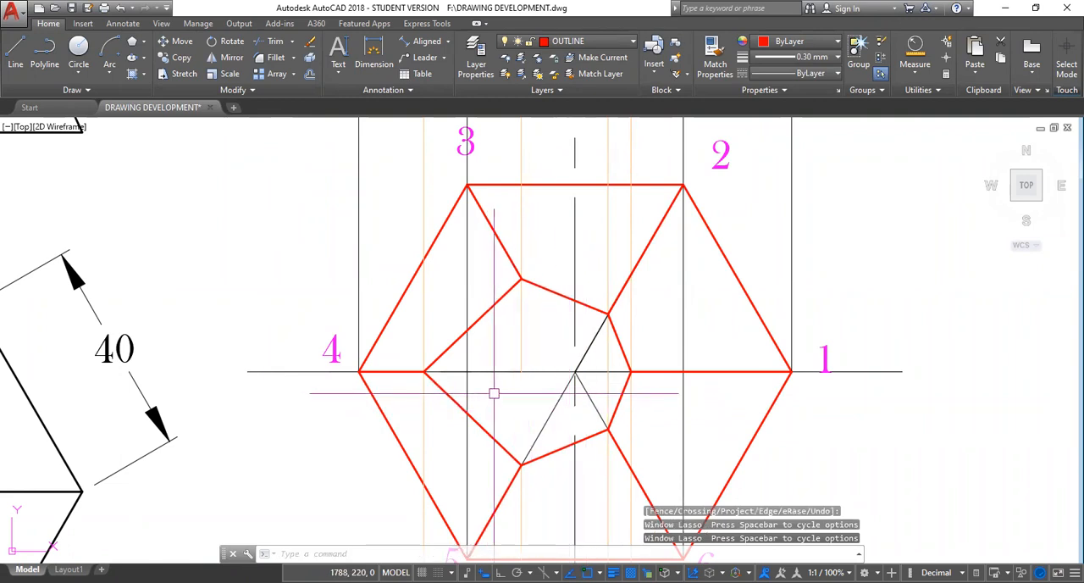
{"action": "key", "text": "Escape"}
{"action": "key", "text": "Escape"}
{"action": "key", "text": "Escape"}
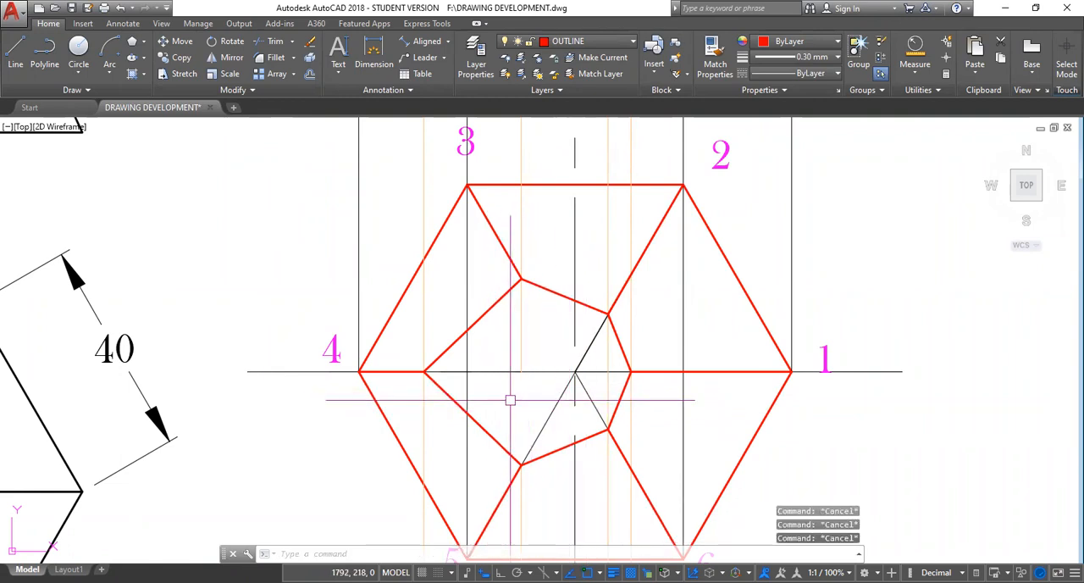
Trim the diagonals from corners 5 and 6 inside the cut section, plus the horizontal centre line between the hexagon's centre and corner 1's section vertex.
{"action": "type", "text": "TR"}
{"action": "key", "text": "Return"}
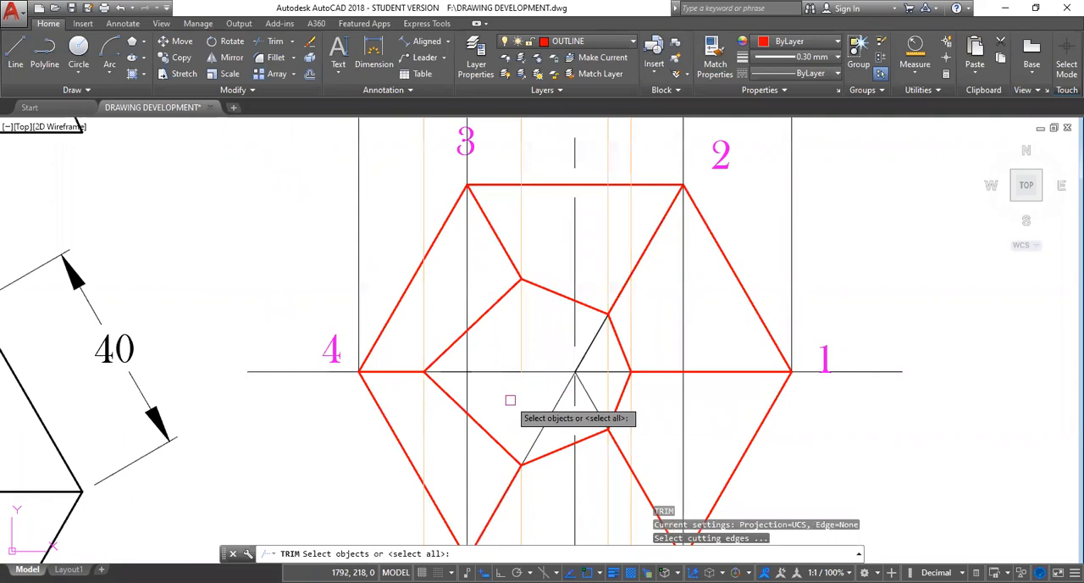
{"action": "key", "text": "Return"}
{"action": "left_click", "coordinate": [557, 406]}
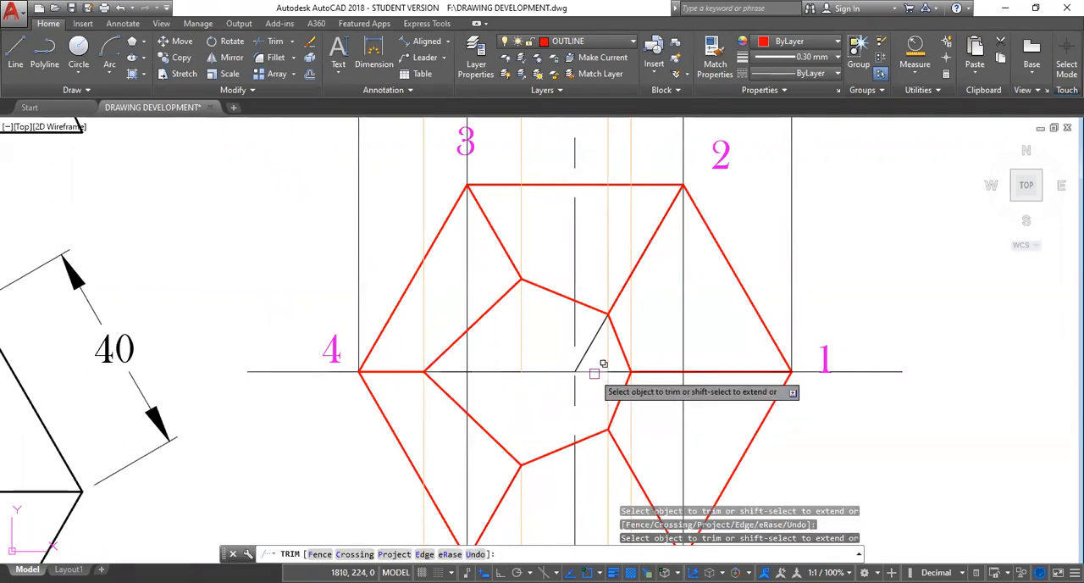
{"action": "left_click", "coordinate": [593, 373]}
{"action": "left_click", "coordinate": [645, 443]}
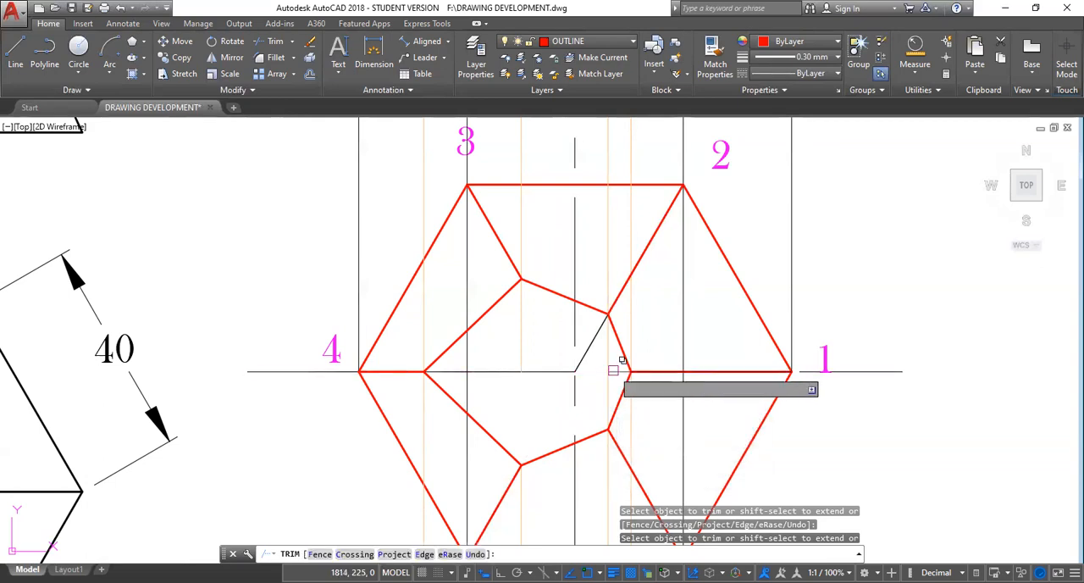
{"action": "left_click", "coordinate": [622, 371]}
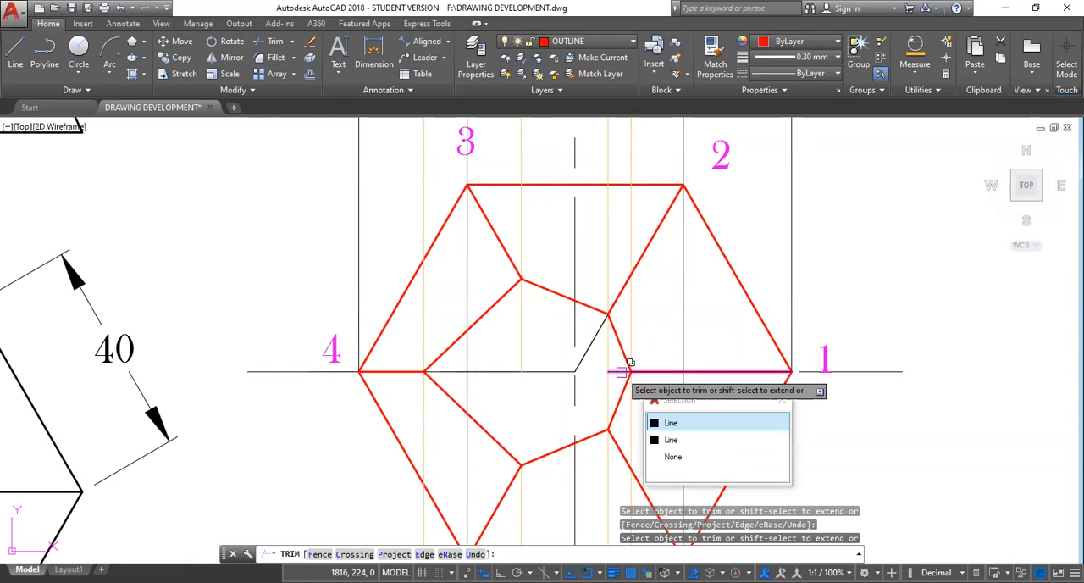
{"action": "left_click", "coordinate": [631, 362]}
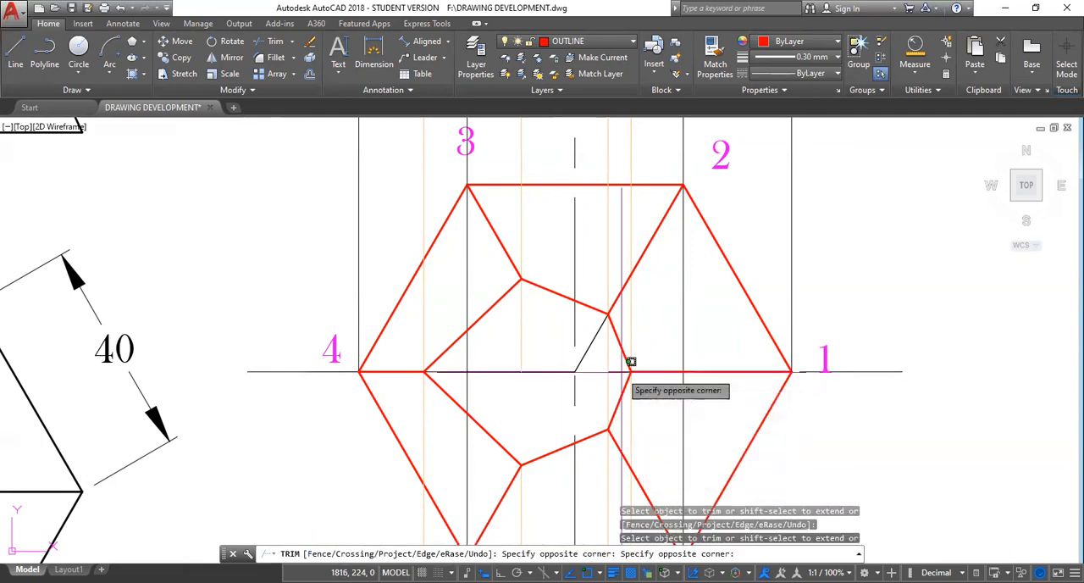
Trim corner 2's diagonal inside the cut section and the horizontal centre line between the 3-5 projector and the hexagon's centre.
{"action": "left_click", "coordinate": [603, 353]}
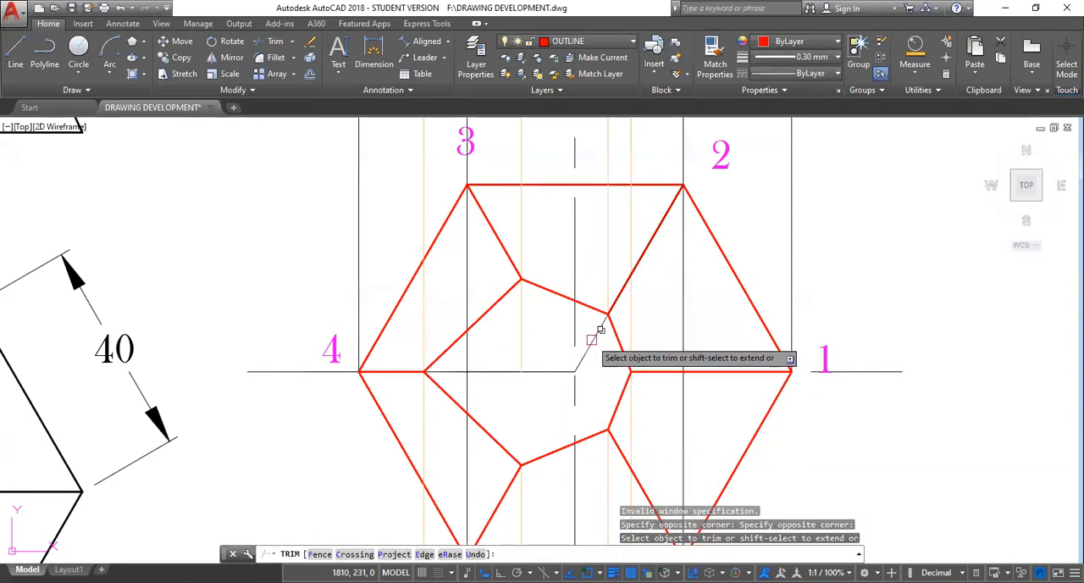
{"action": "left_click", "coordinate": [601, 328]}
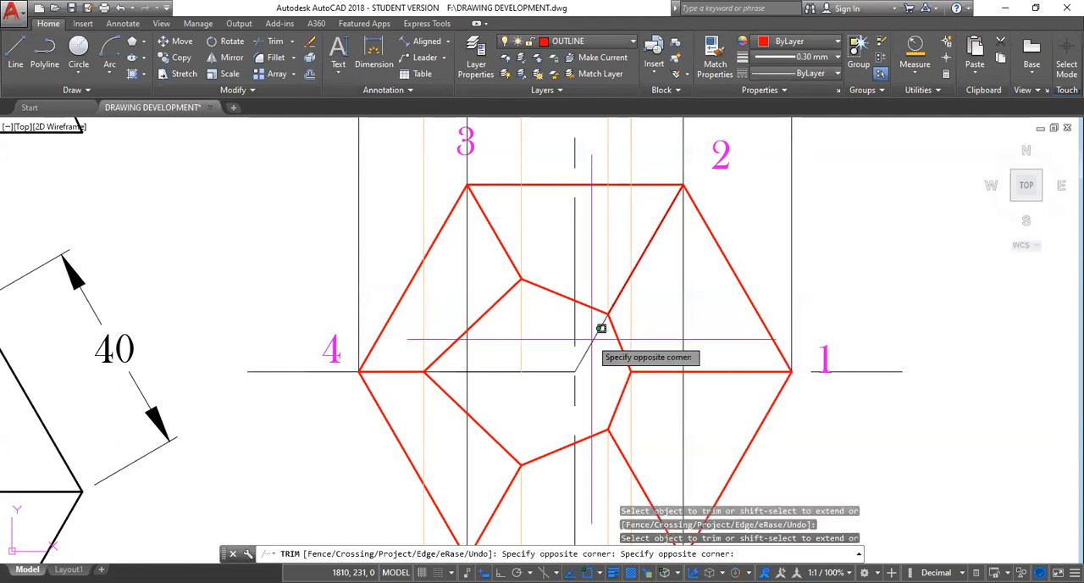
{"action": "left_click", "coordinate": [591, 347]}
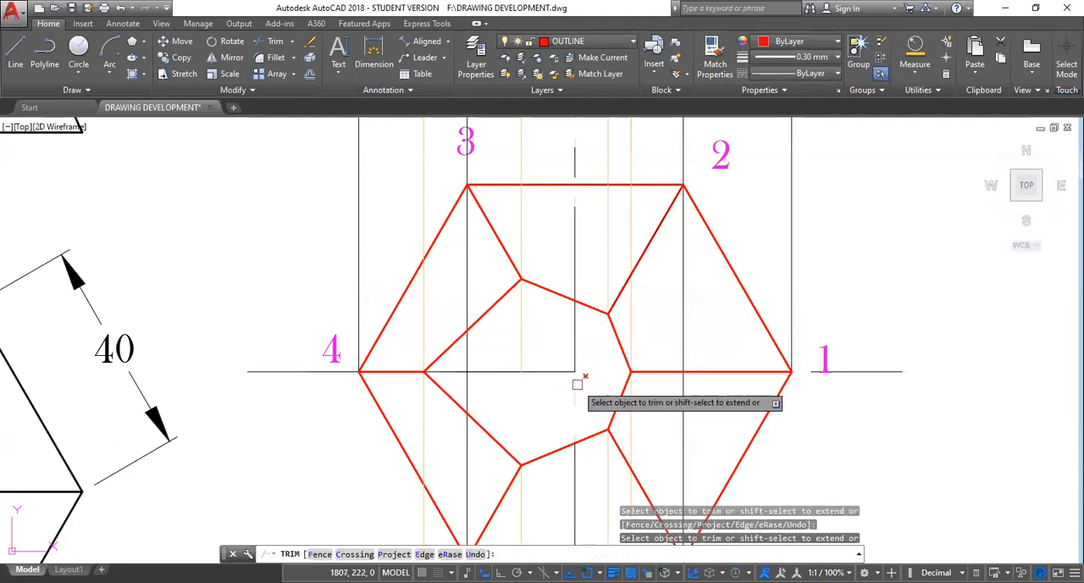
{"action": "left_click", "coordinate": [533, 371]}
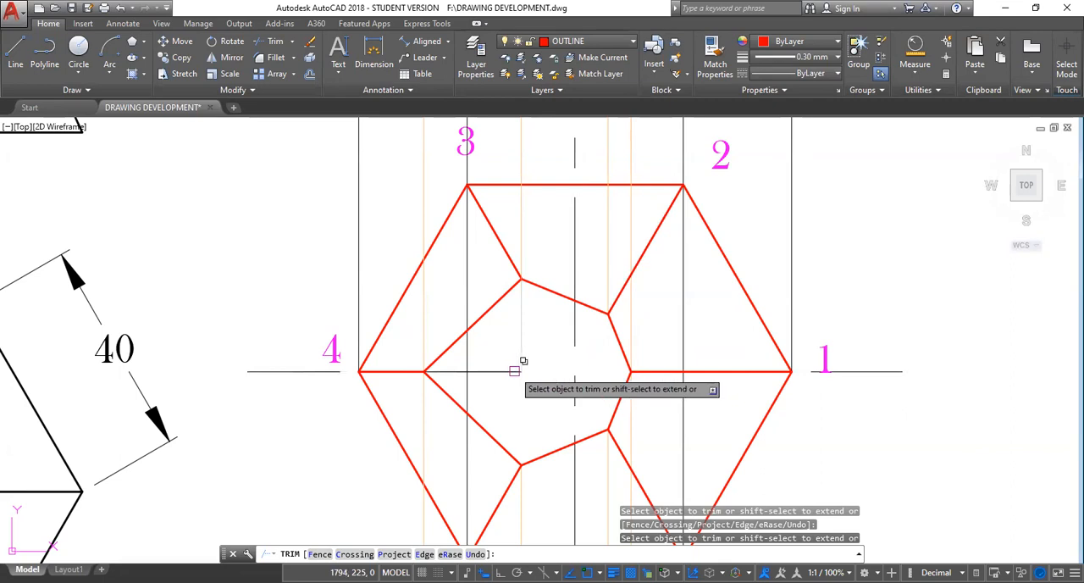
{"action": "left_click", "coordinate": [519, 370]}
{"action": "scroll", "coordinate": [609, 357], "scroll_direction": "down", "scroll_amount": 2}
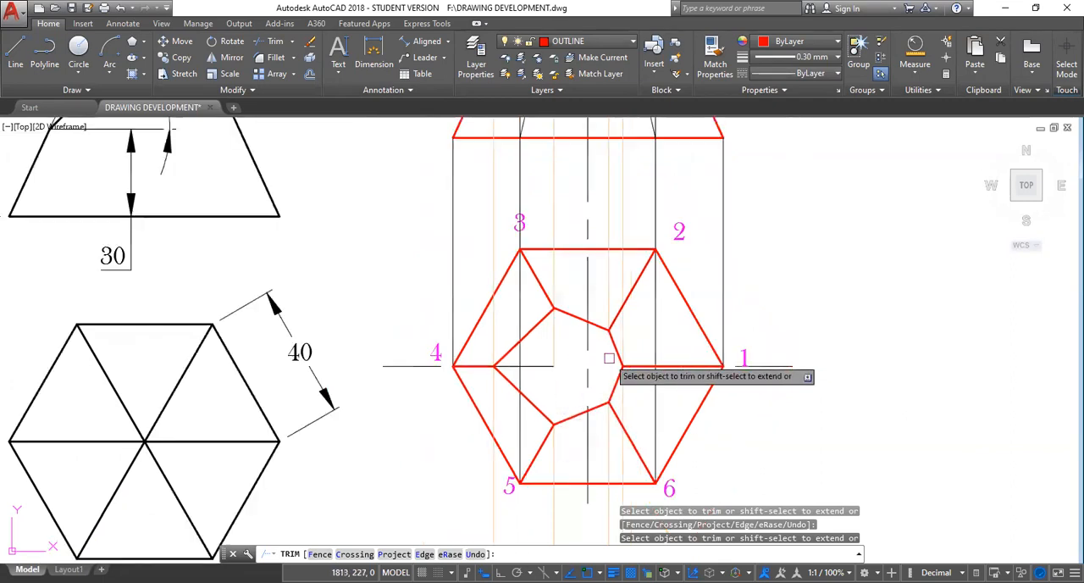
{"action": "scroll", "coordinate": [609, 358], "scroll_direction": "down", "scroll_amount": 2}
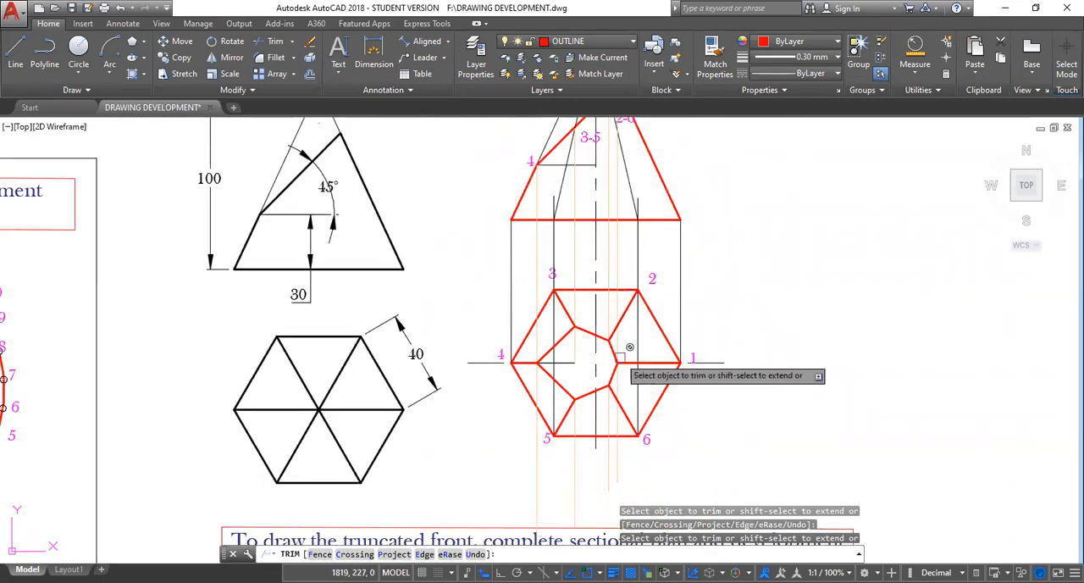
{"action": "key", "text": "Escape"}
{"action": "scroll", "coordinate": [651, 346], "scroll_direction": "up", "scroll_amount": 2}
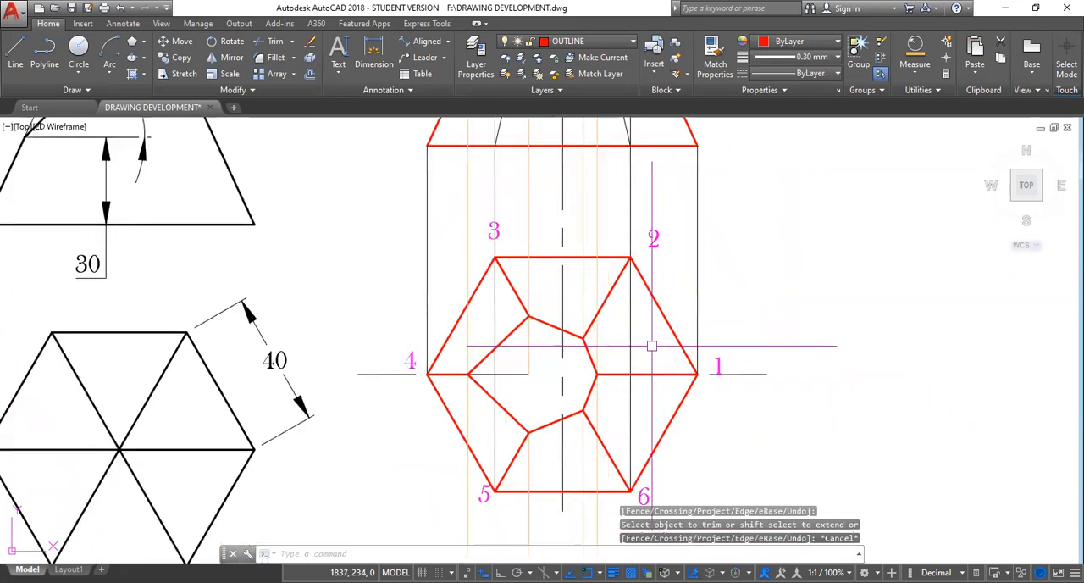
{"action": "middle_click_drag", "start_coordinate": [651, 346], "coordinate": [668, 403]}
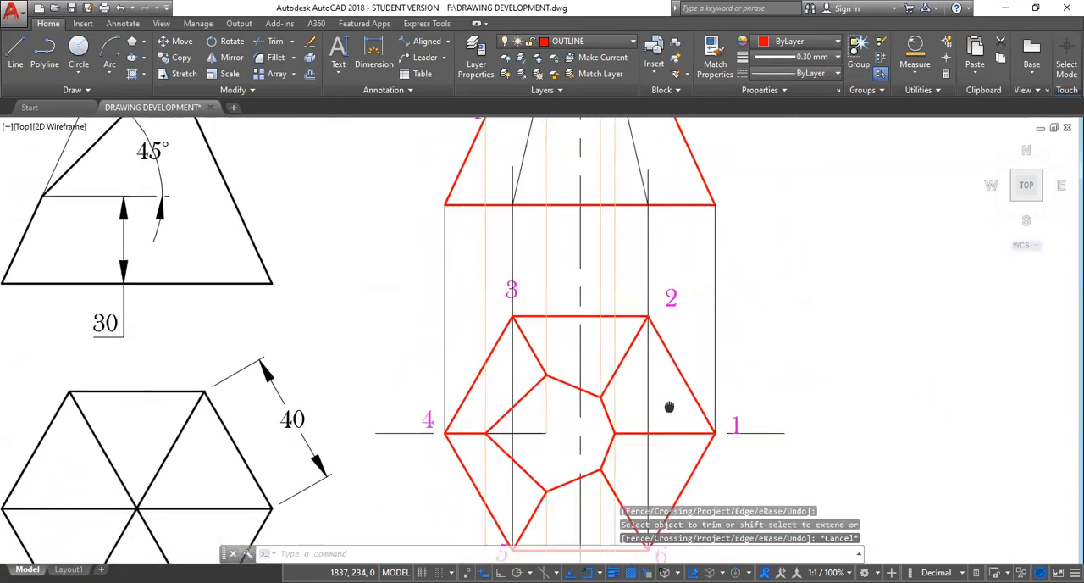
{"action": "scroll", "coordinate": [579, 446], "scroll_direction": "down", "scroll_amount": 2}
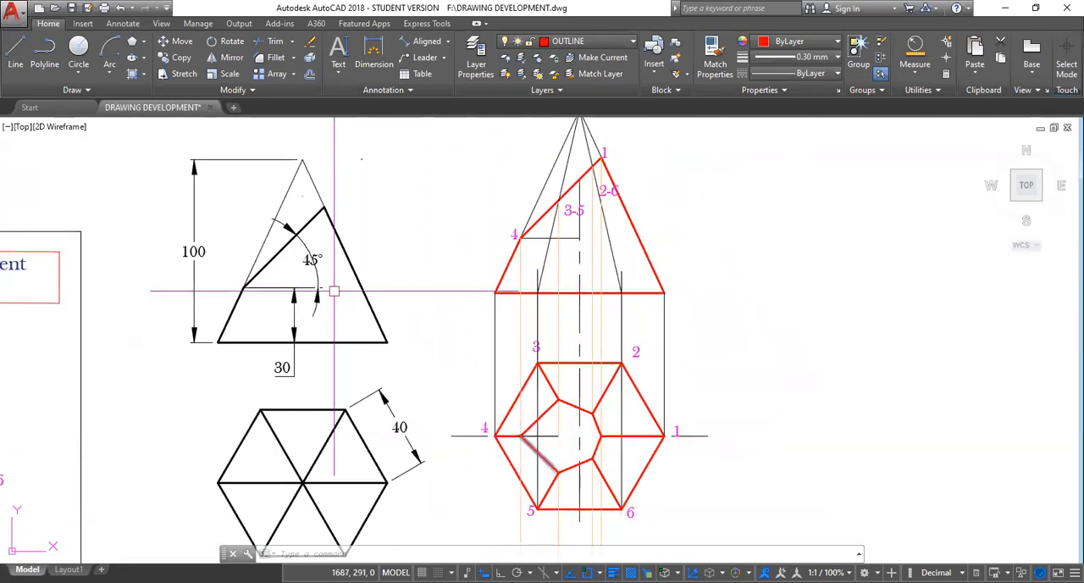
{"action": "left_click", "coordinate": [144, 75]}
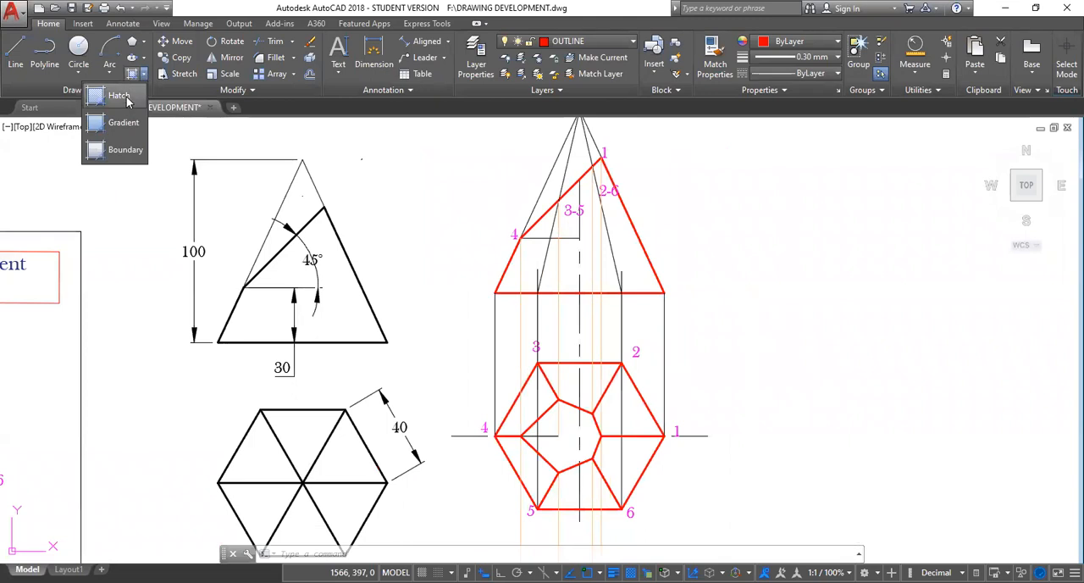
{"action": "left_click", "coordinate": [127, 98]}
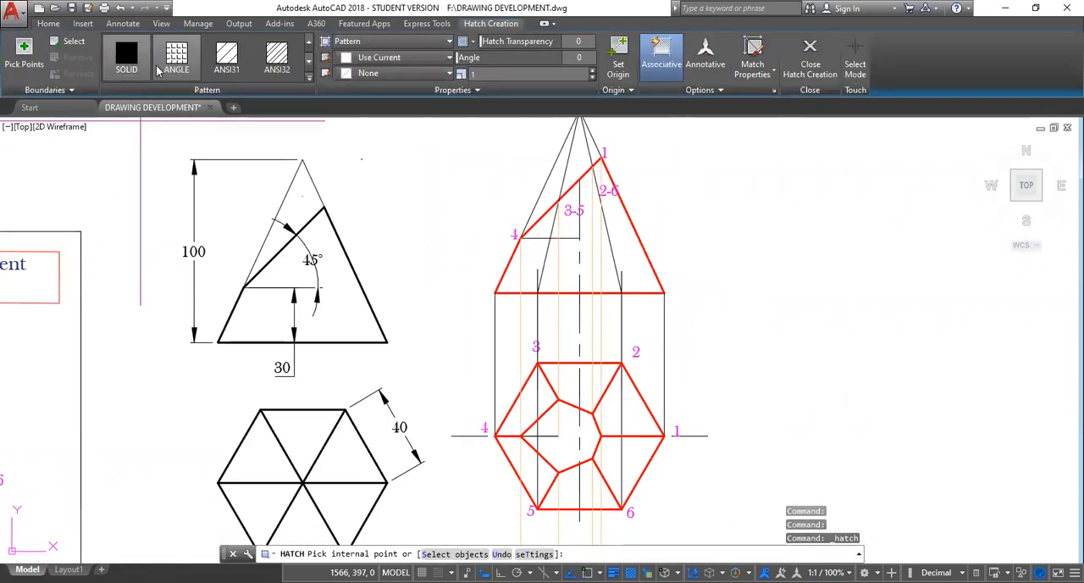
{"action": "left_click", "coordinate": [309, 79]}
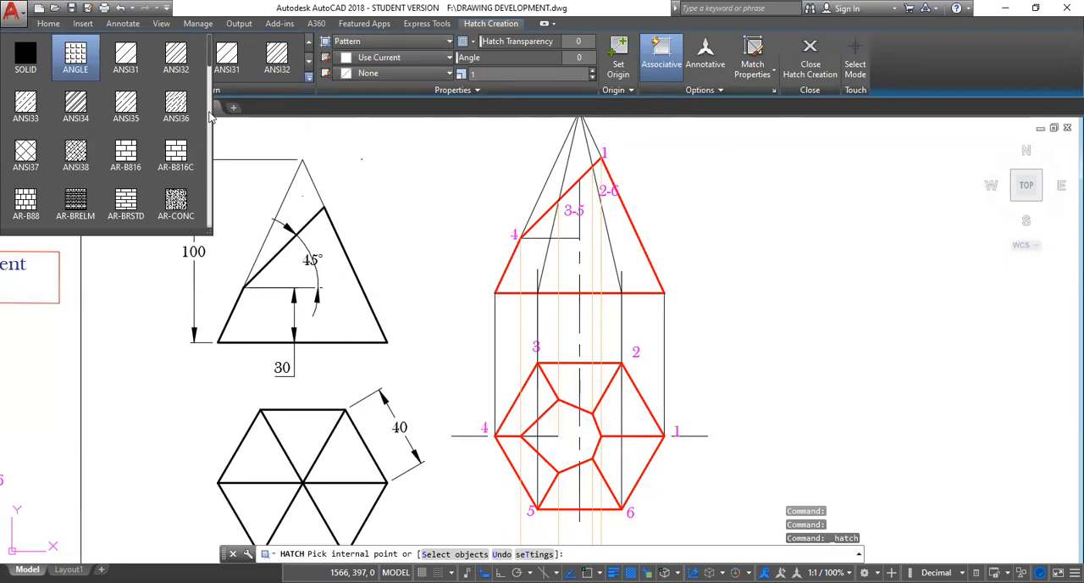
{"action": "left_click", "coordinate": [126, 62]}
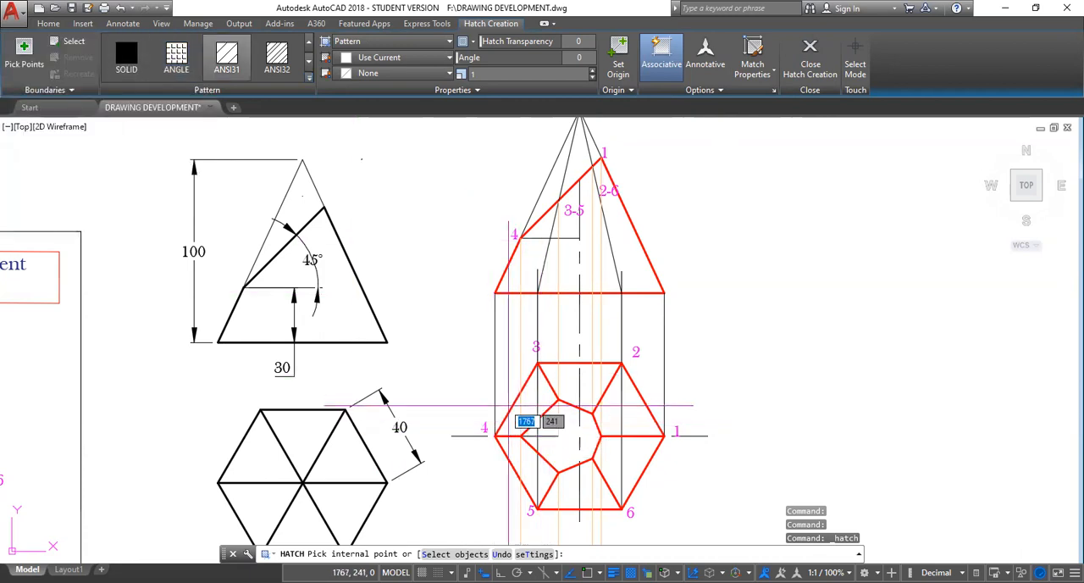
{"action": "key", "text": "Escape"}
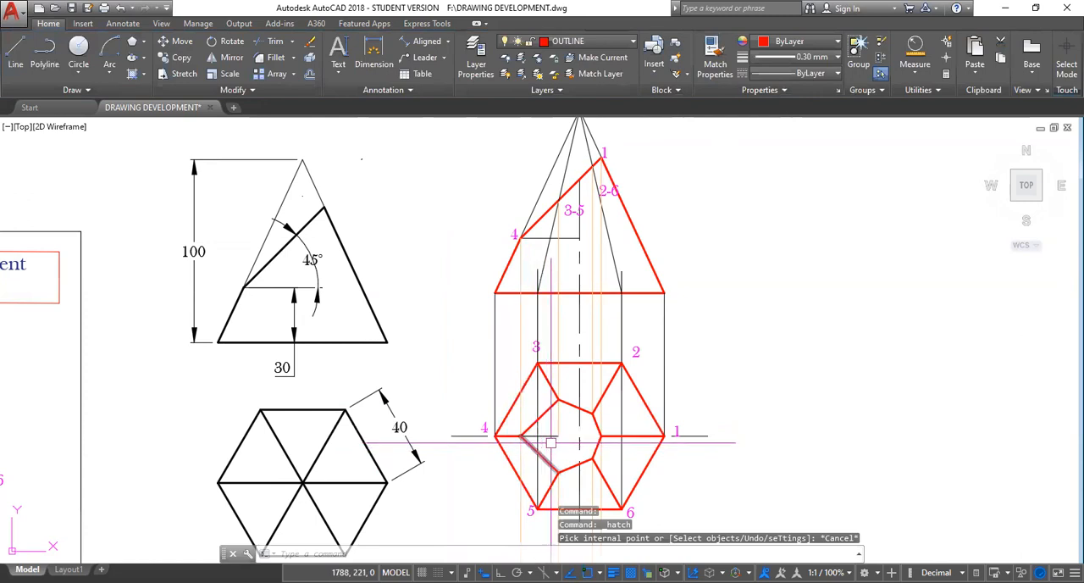
Trim the leftover horizontal centre line, the vertical line through corners 3 and 5, and the vertical centre line inside the plan's cut section.
{"action": "scroll", "coordinate": [561, 434], "scroll_direction": "up", "scroll_amount": 2}
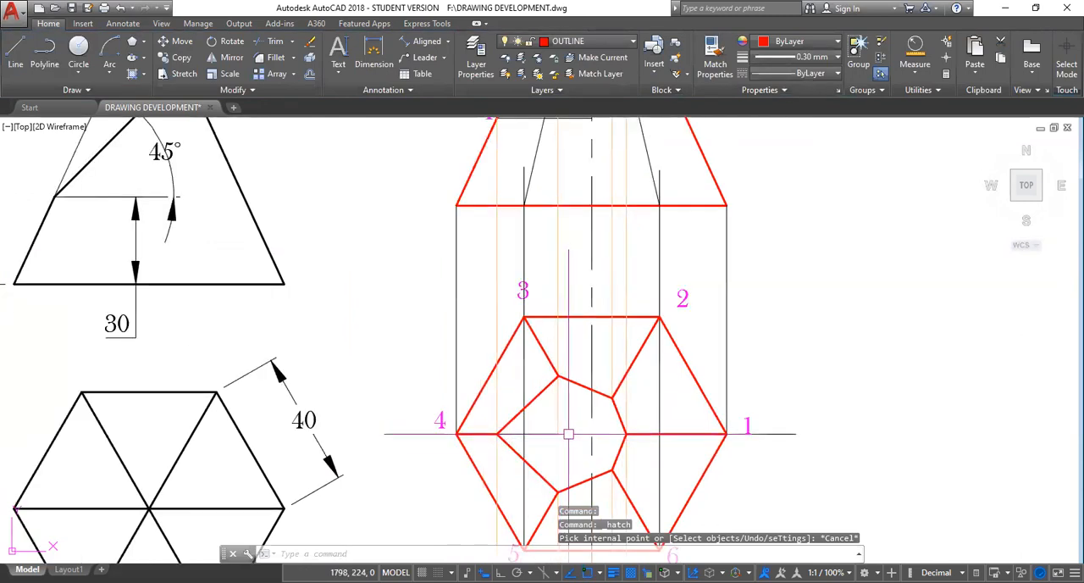
{"action": "type", "text": "tr"}
{"action": "key", "text": "Return"}
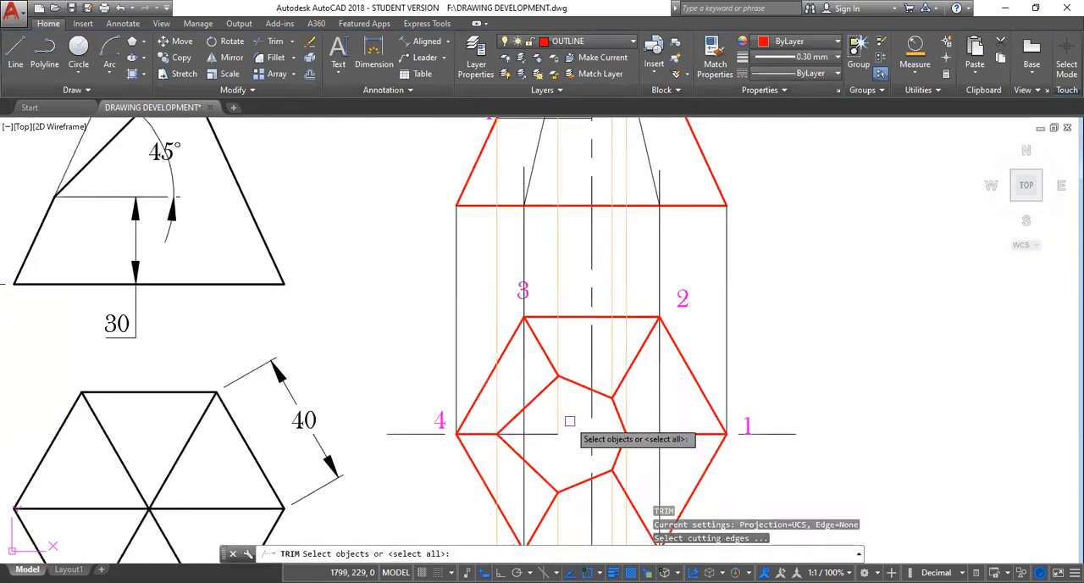
{"action": "key", "text": "Return"}
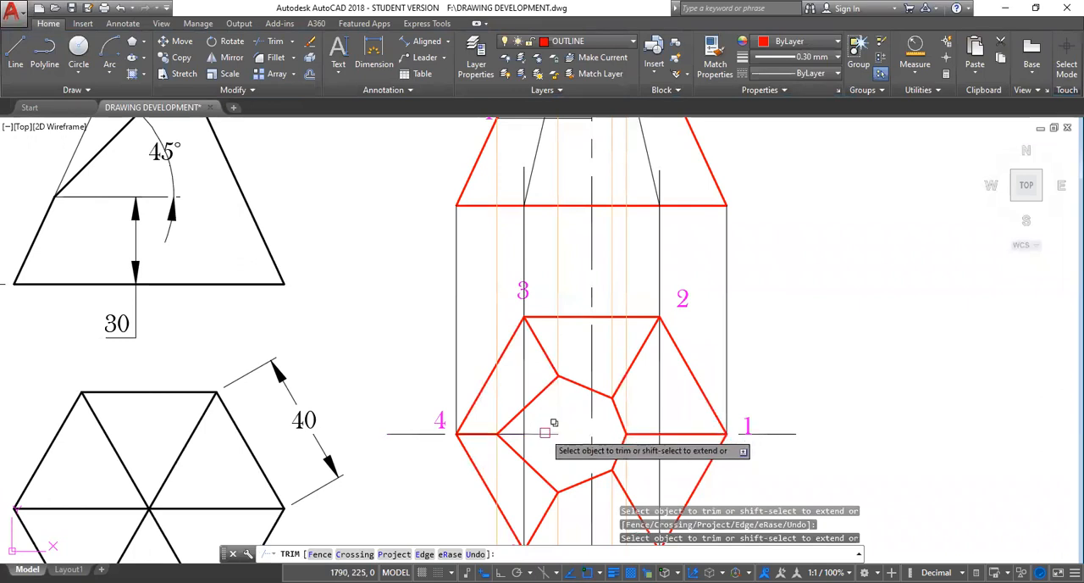
{"action": "left_click", "coordinate": [545, 433]}
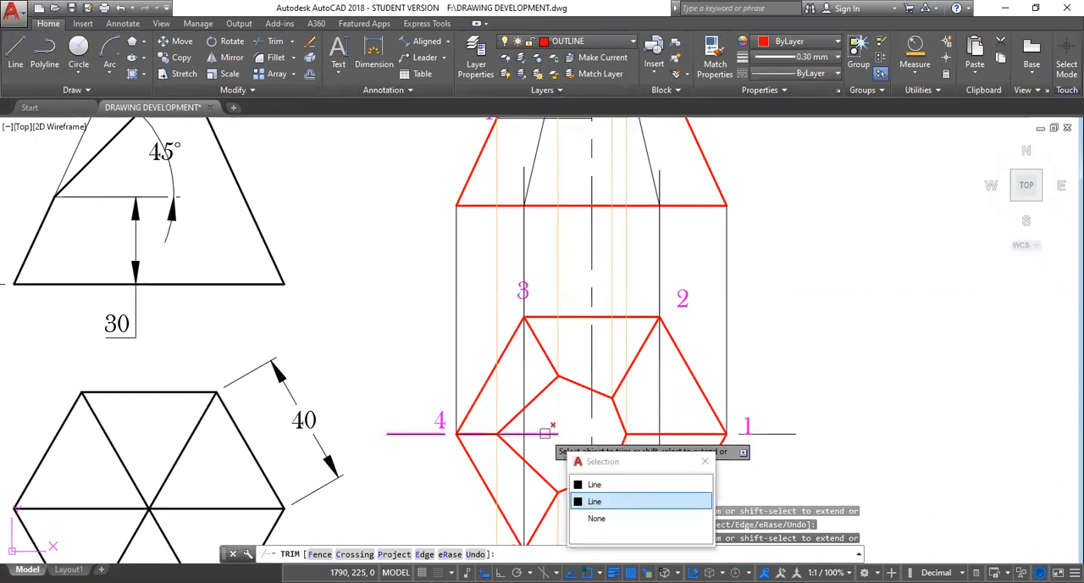
{"action": "key", "text": "Escape"}
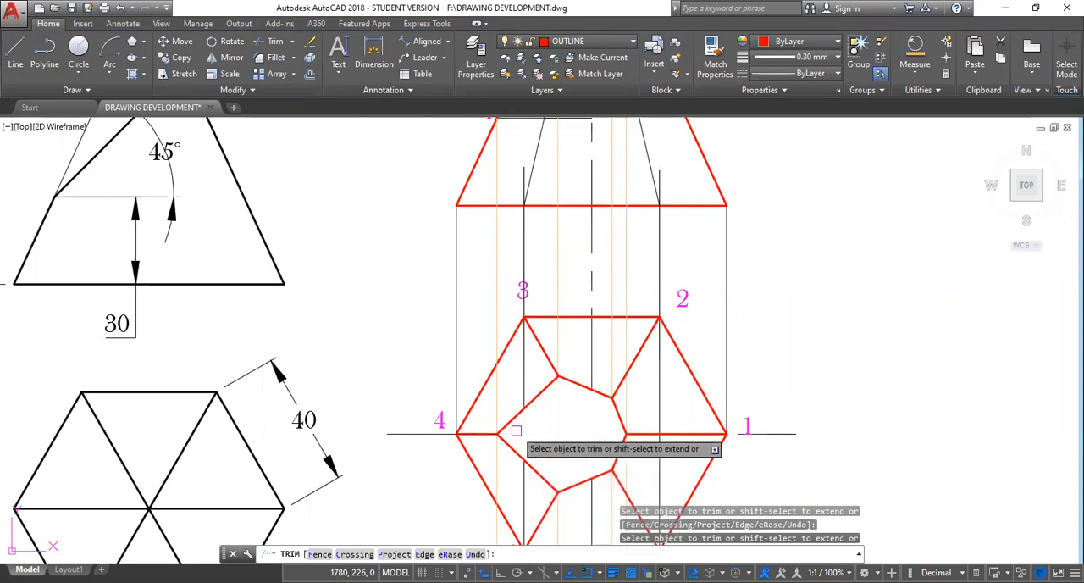
{"action": "key", "text": "Escape"}
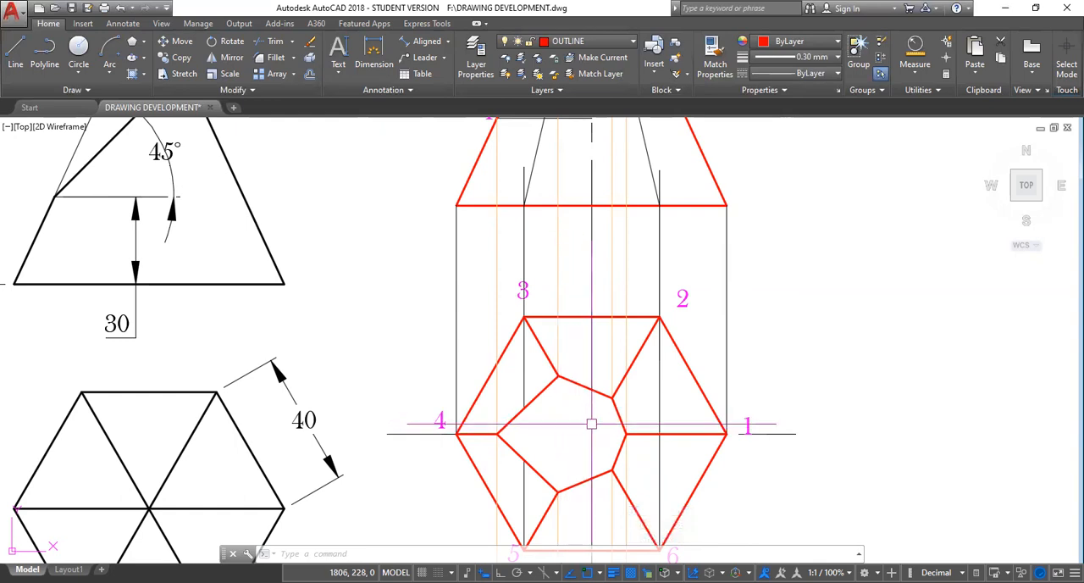
{"action": "key", "text": "Escape"}
{"action": "key", "text": "Escape"}
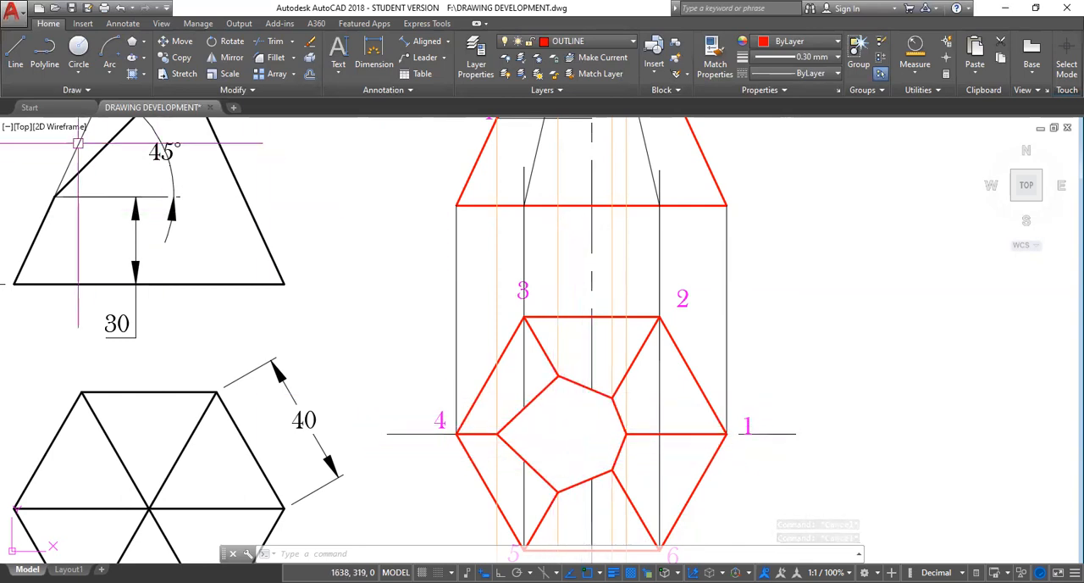
{"action": "left_click", "coordinate": [144, 77]}
{"action": "left_click", "coordinate": [119, 95]}
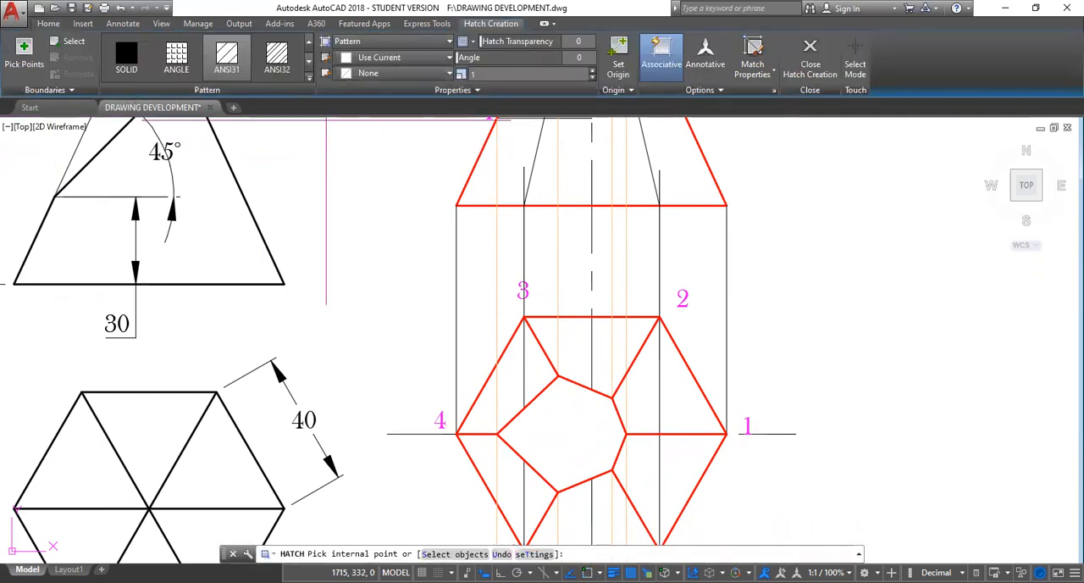
{"action": "key", "text": "Escape"}
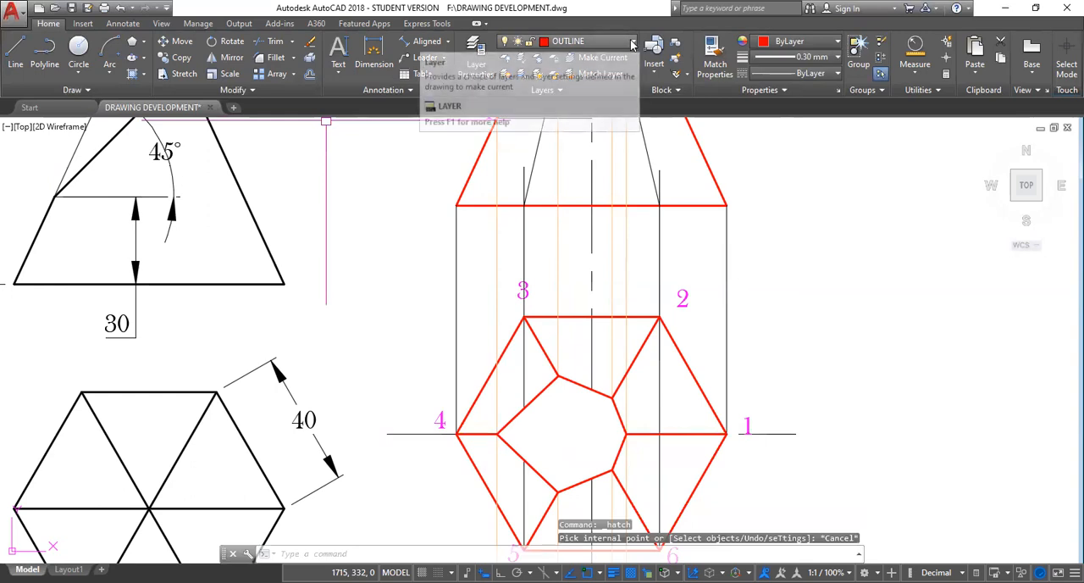
Make HATCH the current layer and hatch the plan's cut section with the ANSI31 pattern.
{"action": "left_click", "coordinate": [631, 44]}
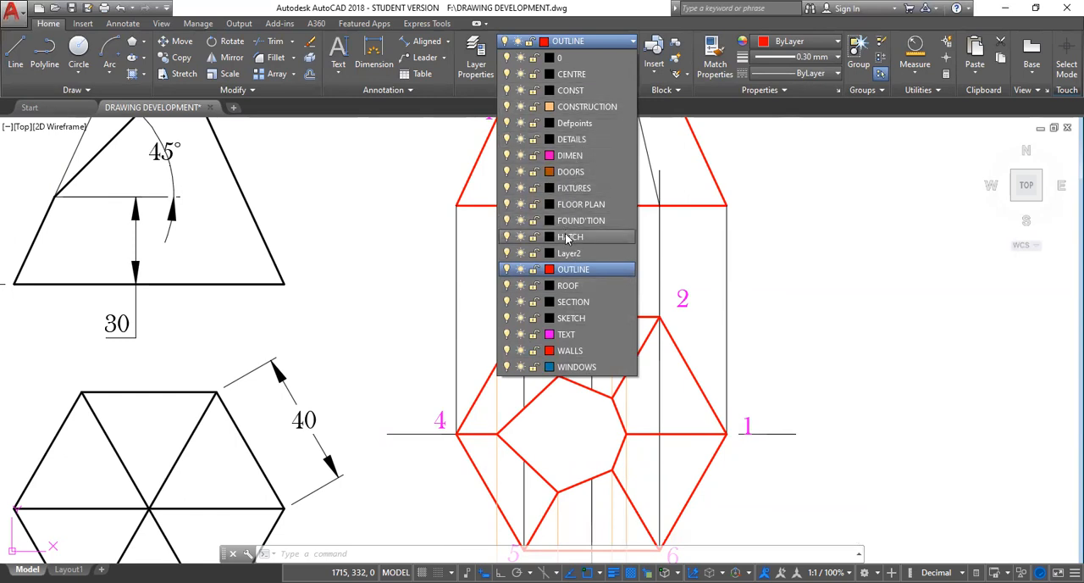
{"action": "left_click", "coordinate": [573, 238]}
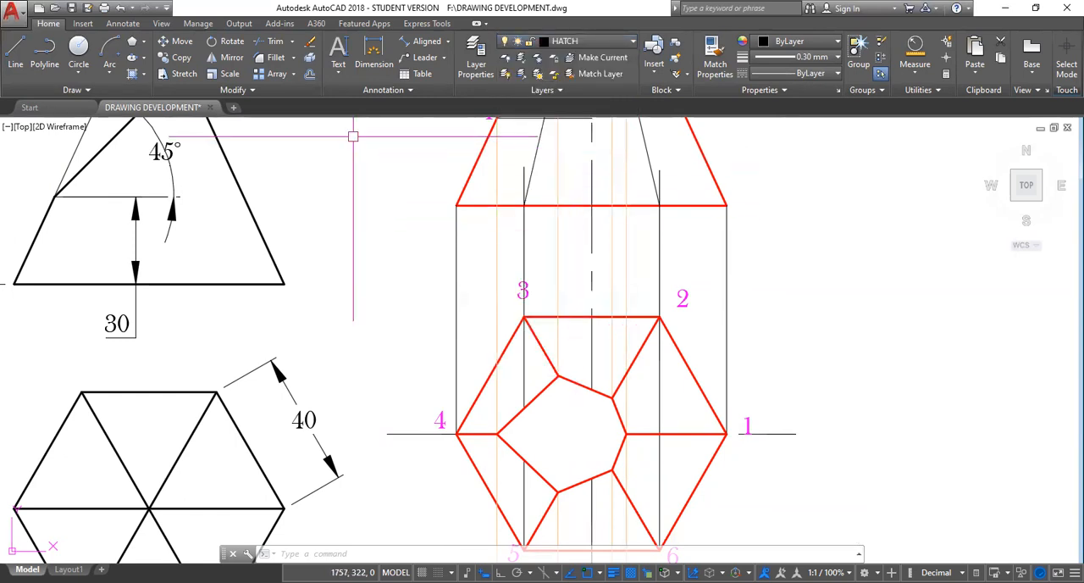
{"action": "left_click", "coordinate": [144, 75]}
{"action": "left_click", "coordinate": [127, 95]}
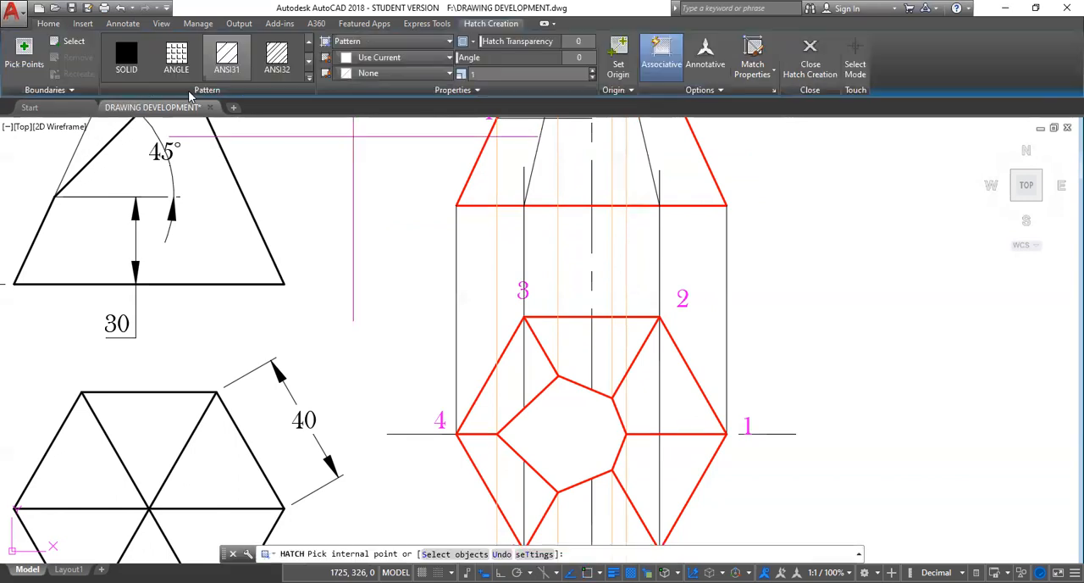
{"action": "left_click", "coordinate": [226, 51]}
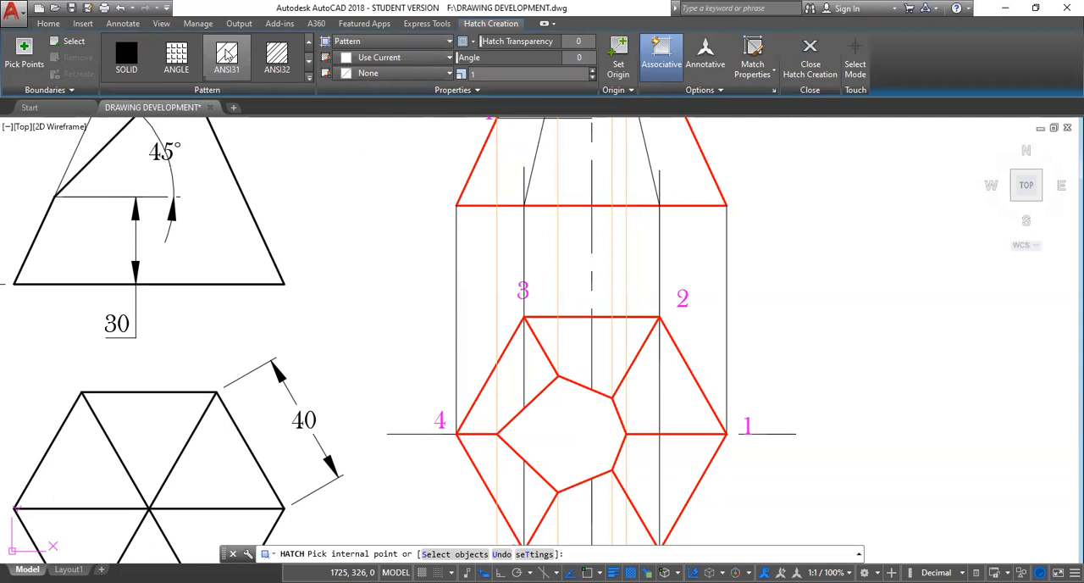
{"action": "left_click", "coordinate": [572, 434]}
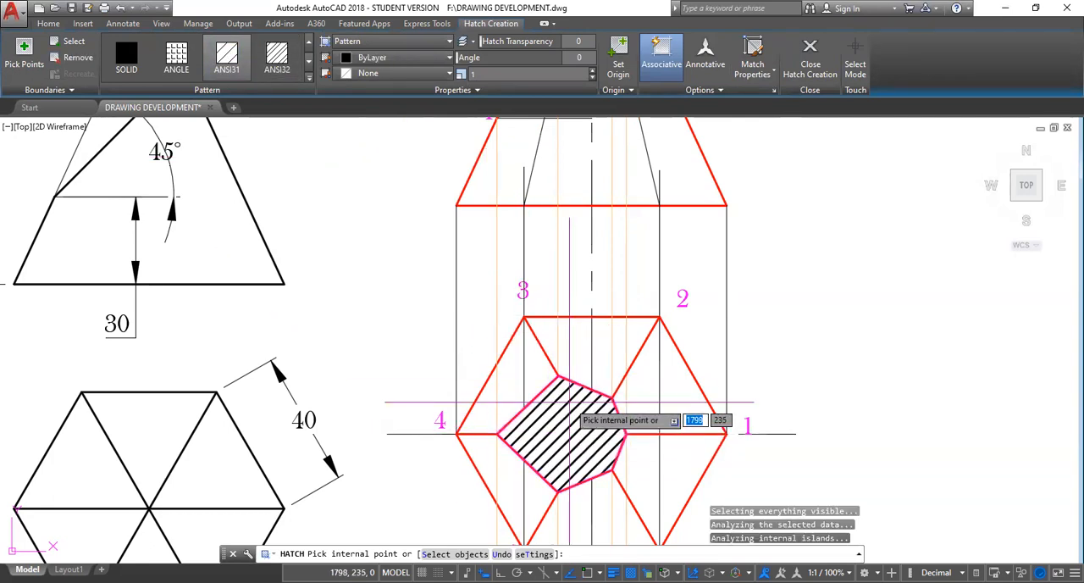
{"action": "key", "text": "Escape"}
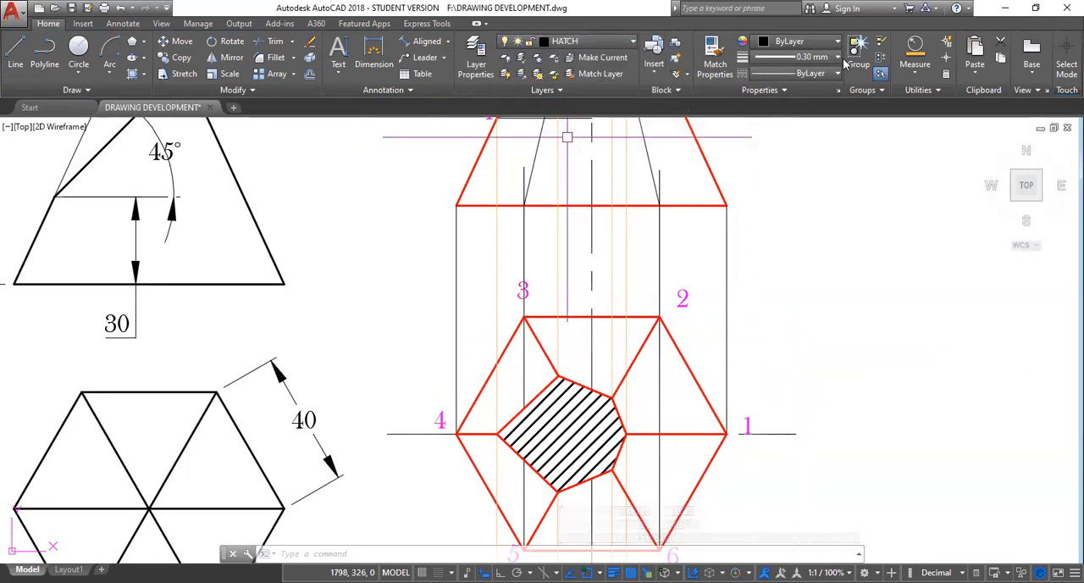
Set the lineweight of the cut section's hatch to 0.25 mm.
{"action": "left_click", "coordinate": [588, 381]}
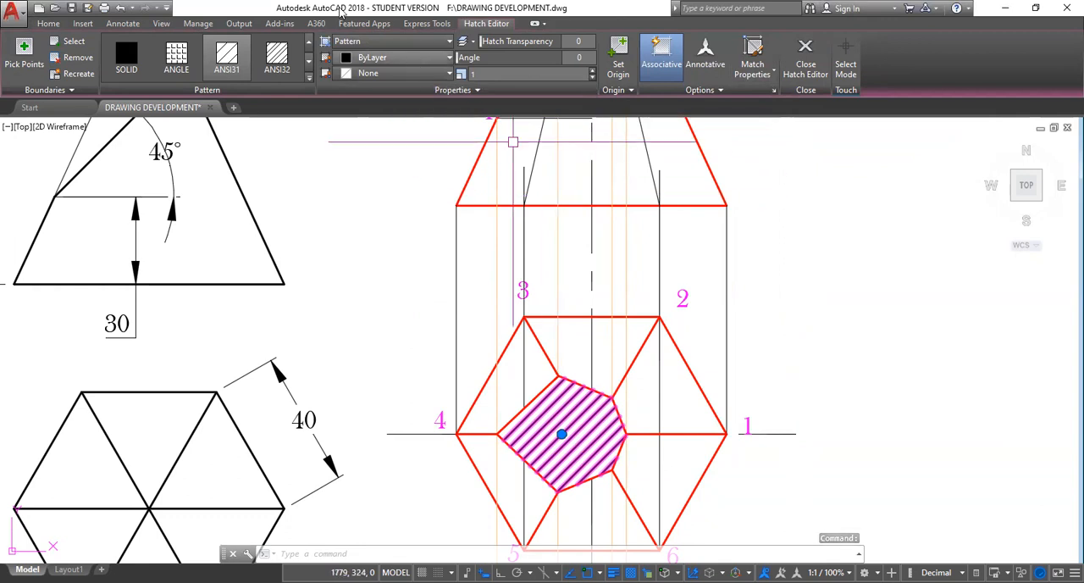
{"action": "left_click", "coordinate": [46, 24]}
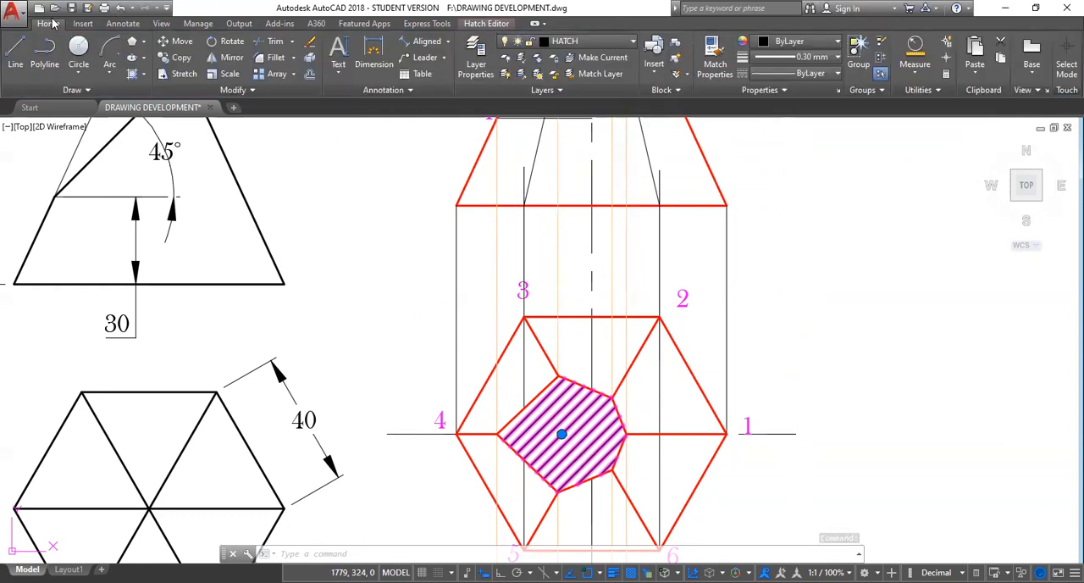
{"action": "left_click", "coordinate": [836, 57]}
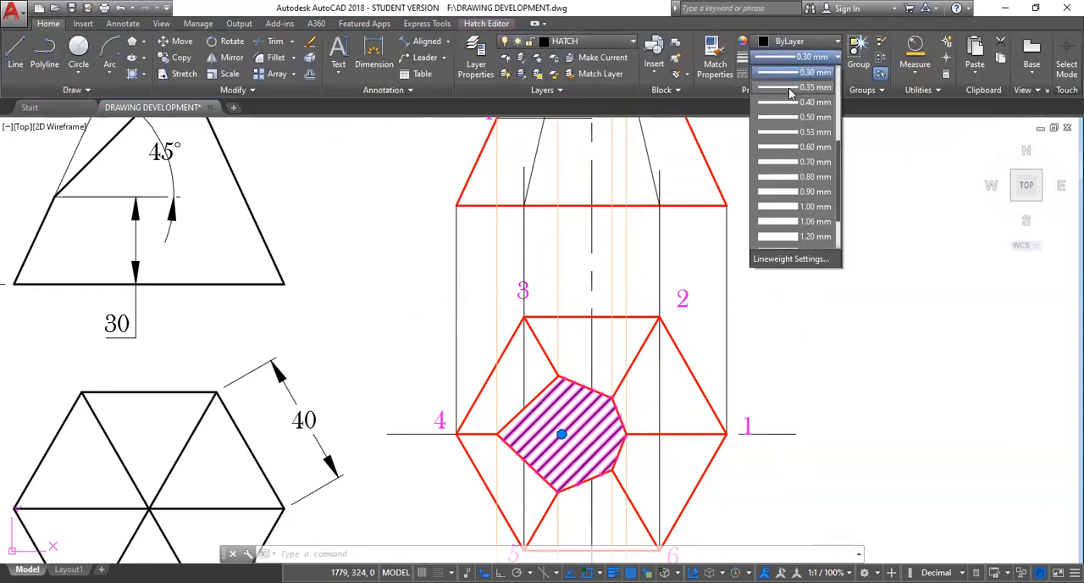
{"action": "left_click_drag", "start_coordinate": [837, 150], "coordinate": [842, 106]}
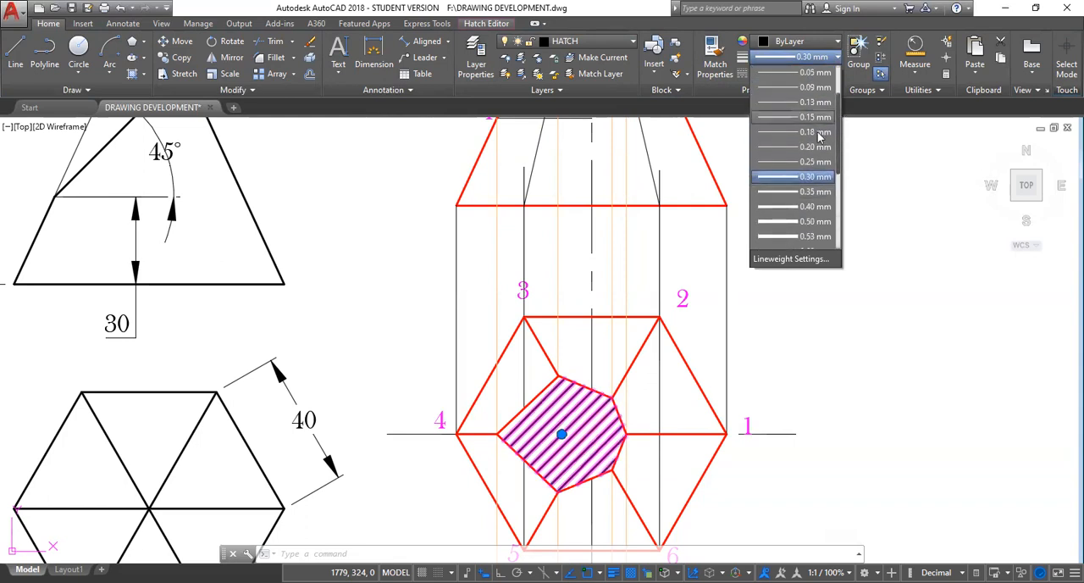
{"action": "left_click", "coordinate": [783, 162]}
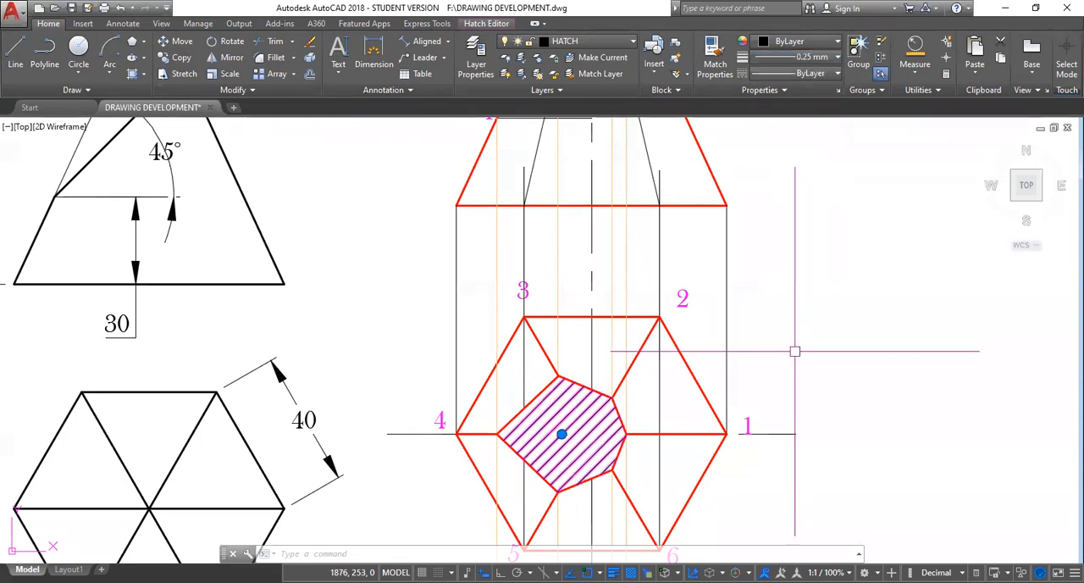
{"action": "key", "text": "Escape"}
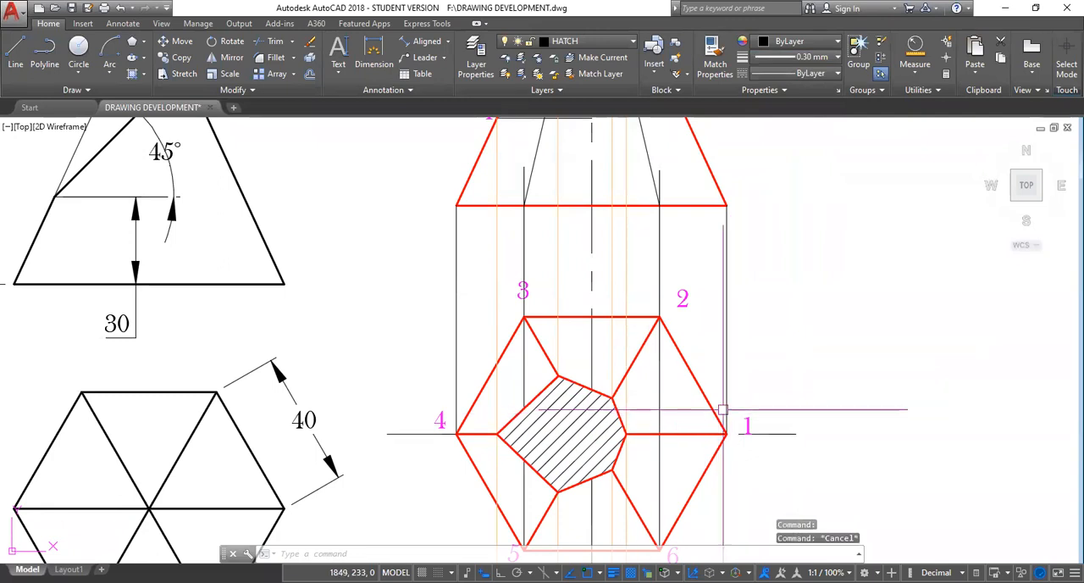
{"action": "scroll", "coordinate": [746, 406], "scroll_direction": "down", "scroll_amount": 4}
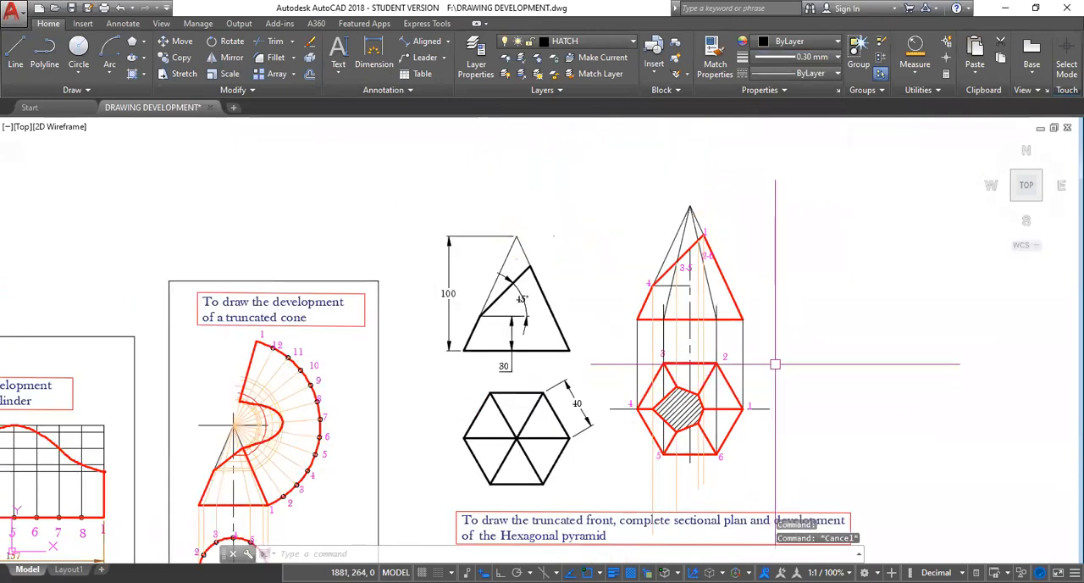
{"action": "scroll", "coordinate": [775, 365], "scroll_direction": "down", "scroll_amount": 2}
{"action": "scroll", "coordinate": [771, 362], "scroll_direction": "up", "scroll_amount": 4}
{"action": "mouse_move", "coordinate": [769, 348]}
{"action": "middle_mouse_down"}
{"action": "mouse_move", "coordinate": [754, 367]}
{"action": "mouse_move", "coordinate": [604, 375]}
{"action": "middle_mouse_up"}
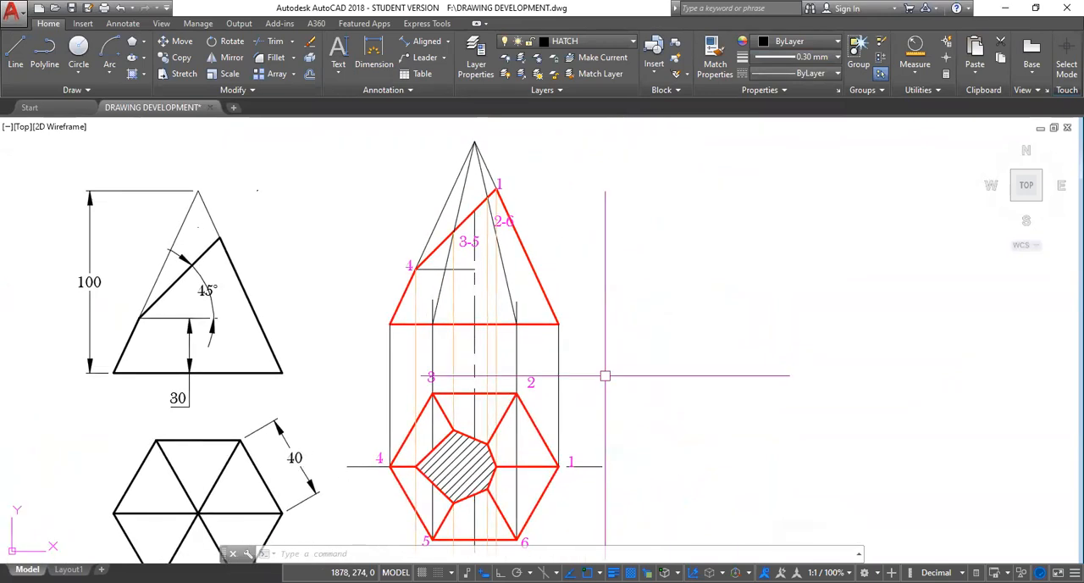